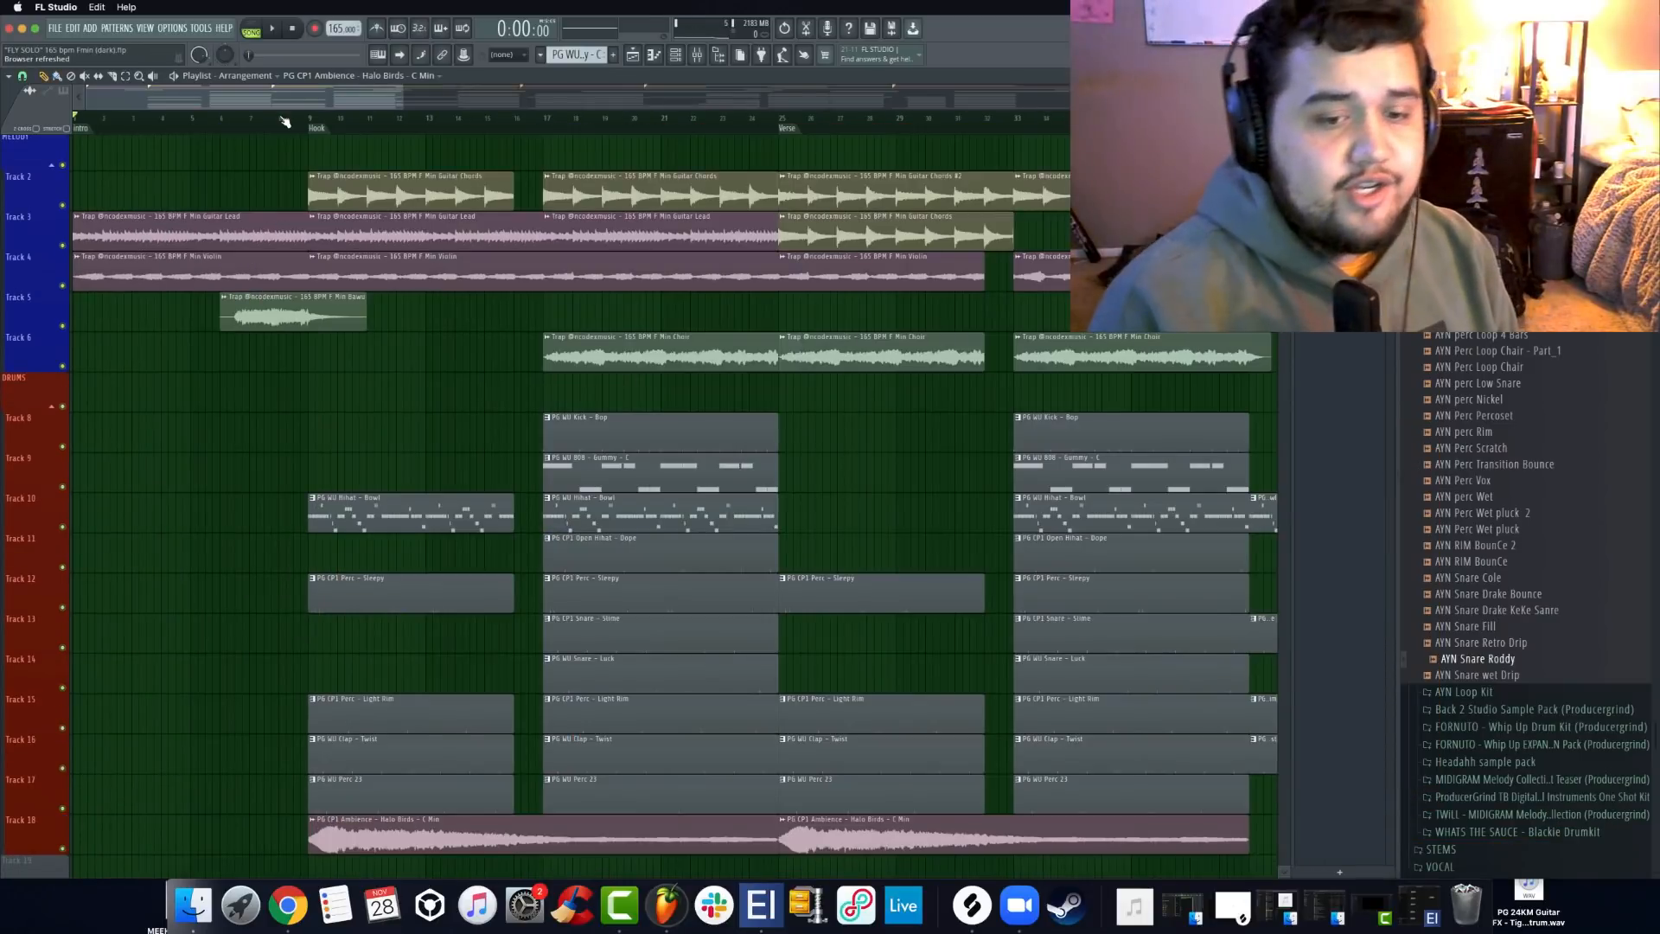
Play the arrangement from the start and look through its later sections in the playlist
scroll(513, 323, "up", 1)
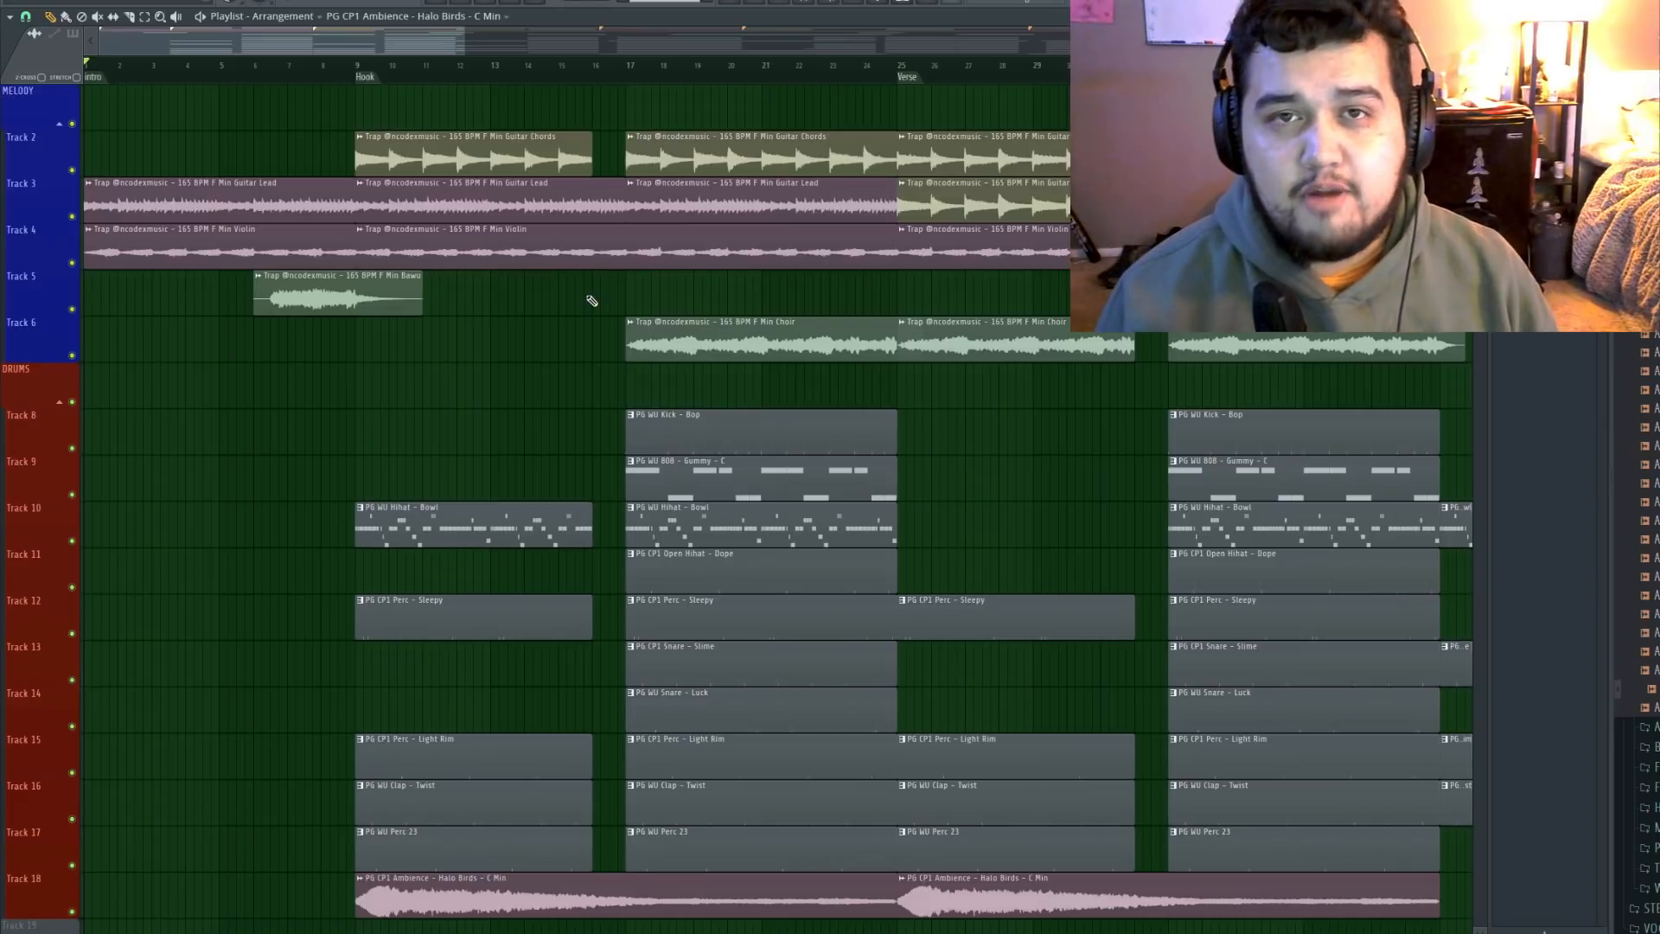
key("space")
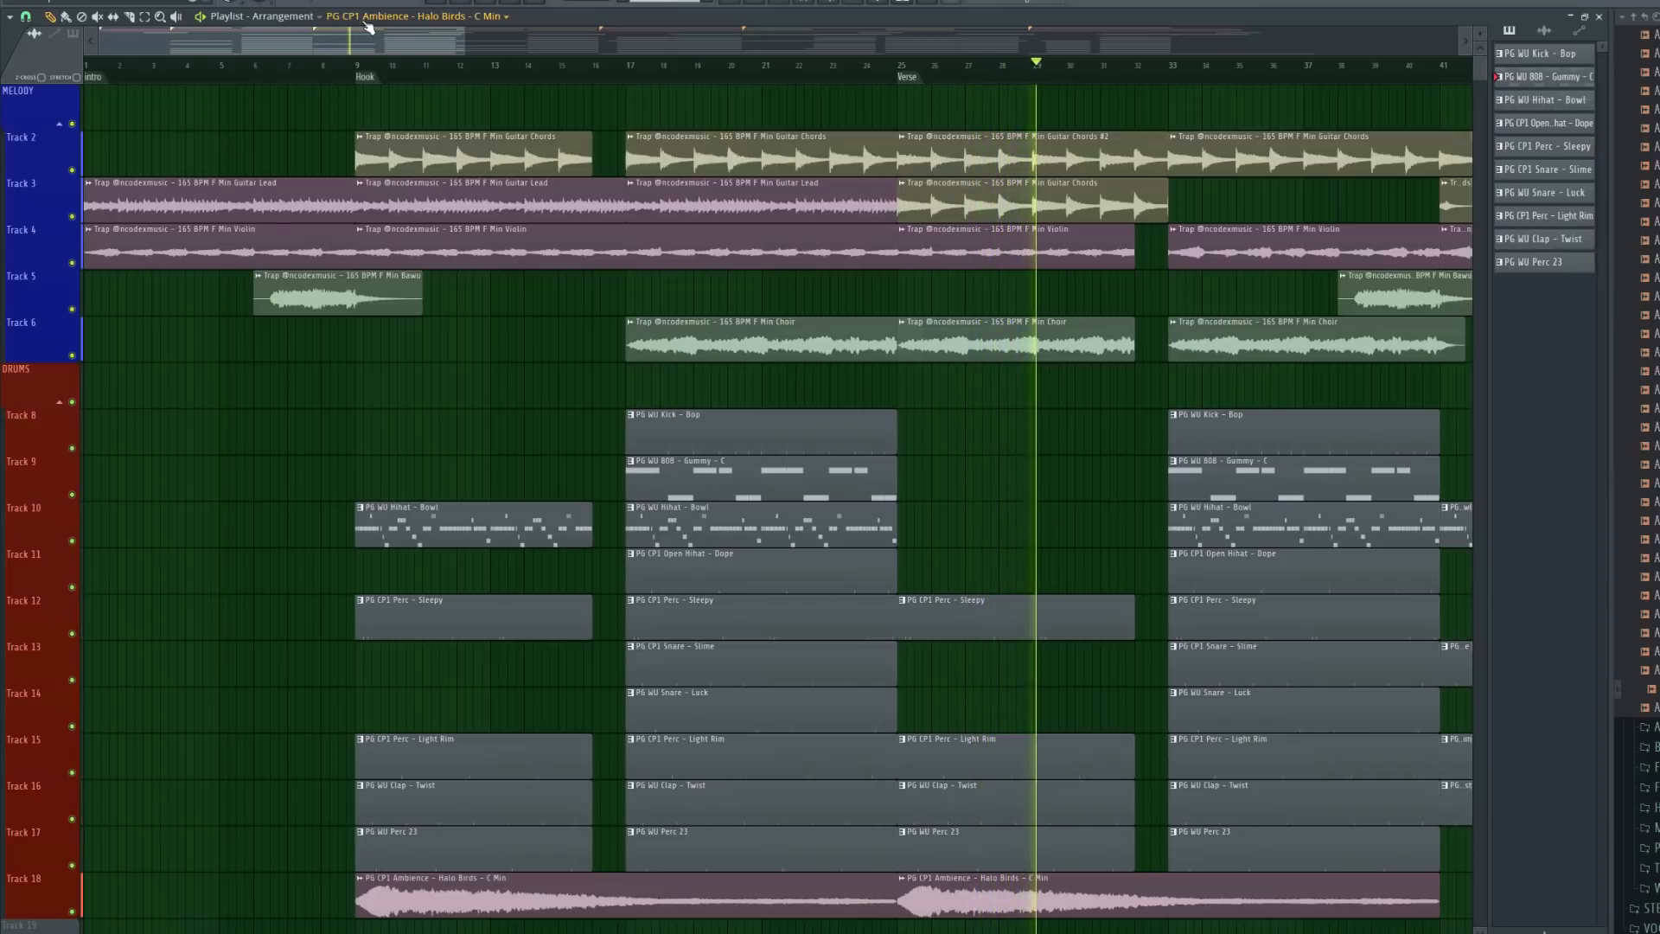
left_click_drag(386, 39, 545, 85)
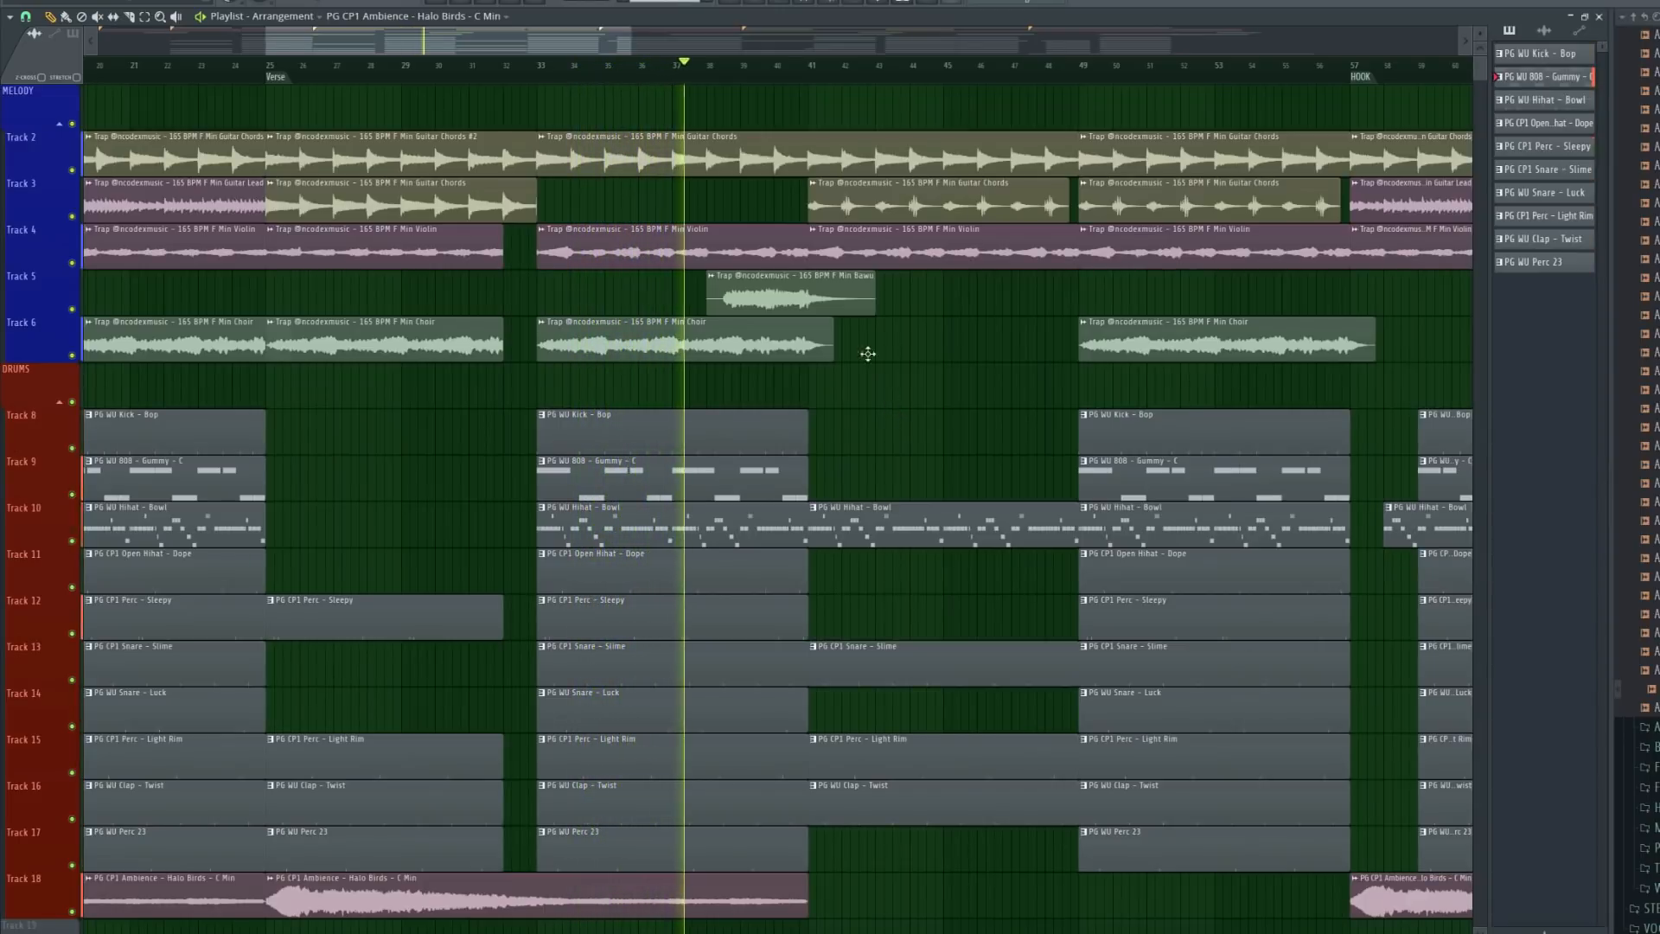
left_click_drag(531, 35, 493, 40)
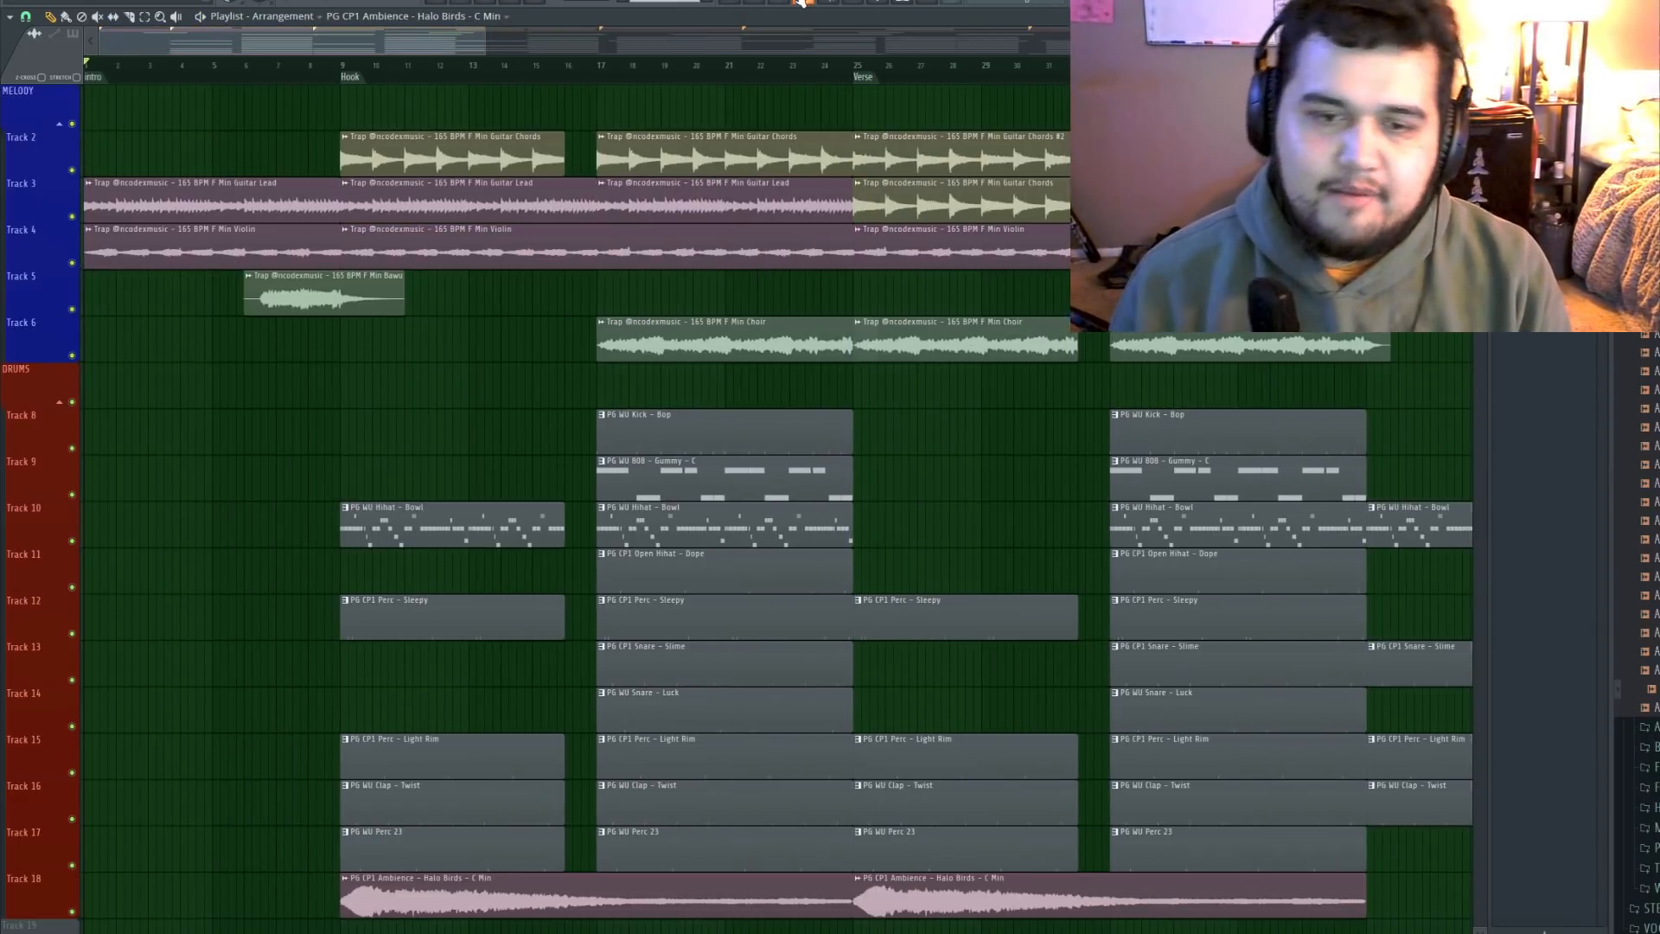
Open the mixer and inspect the effect chains on DRUMS, MELODY BUS, 808 and Master, including the Master's Fruity soft clipper
left_click(803, 2)
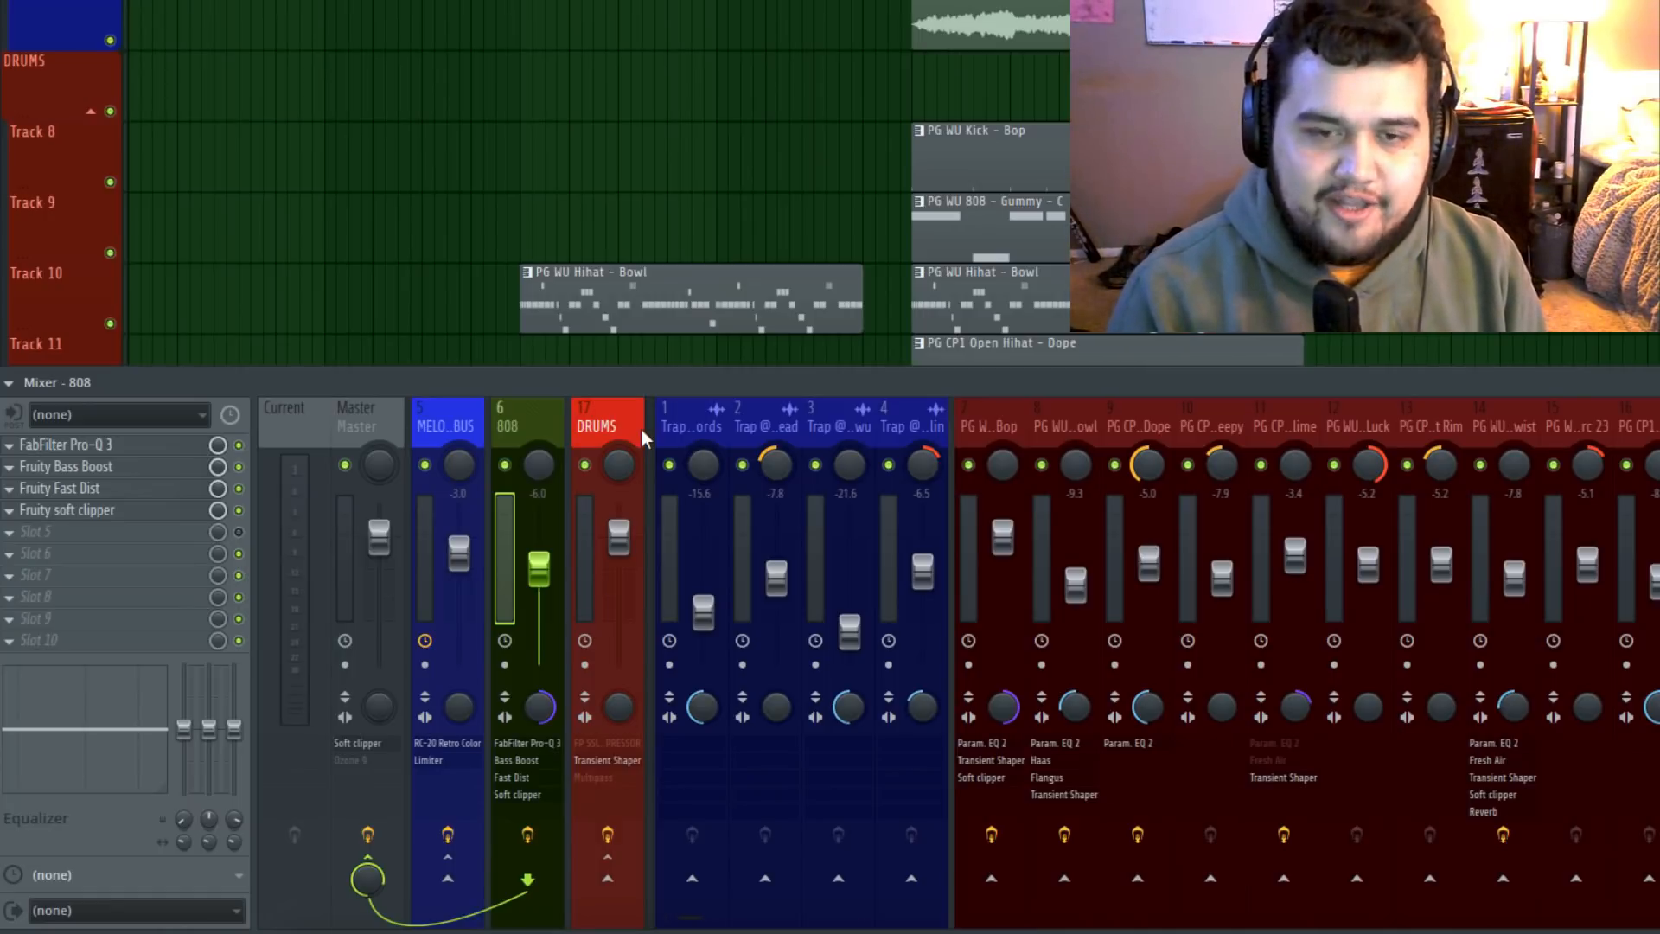
left_click(605, 423)
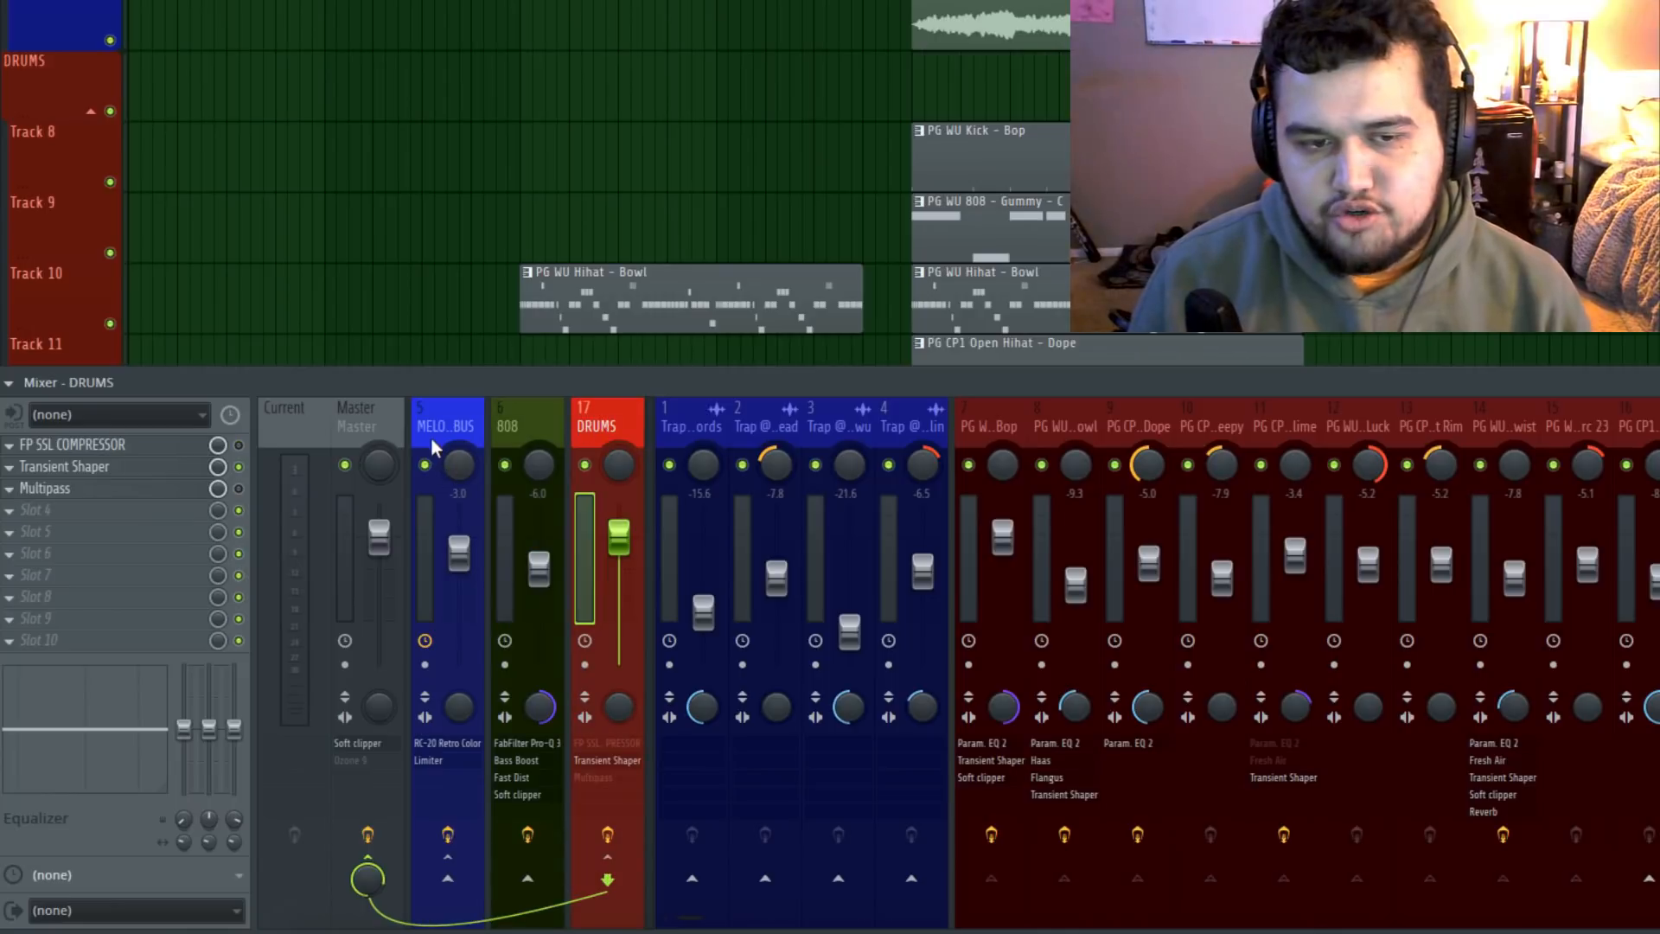
left_click(442, 432)
left_click(536, 415)
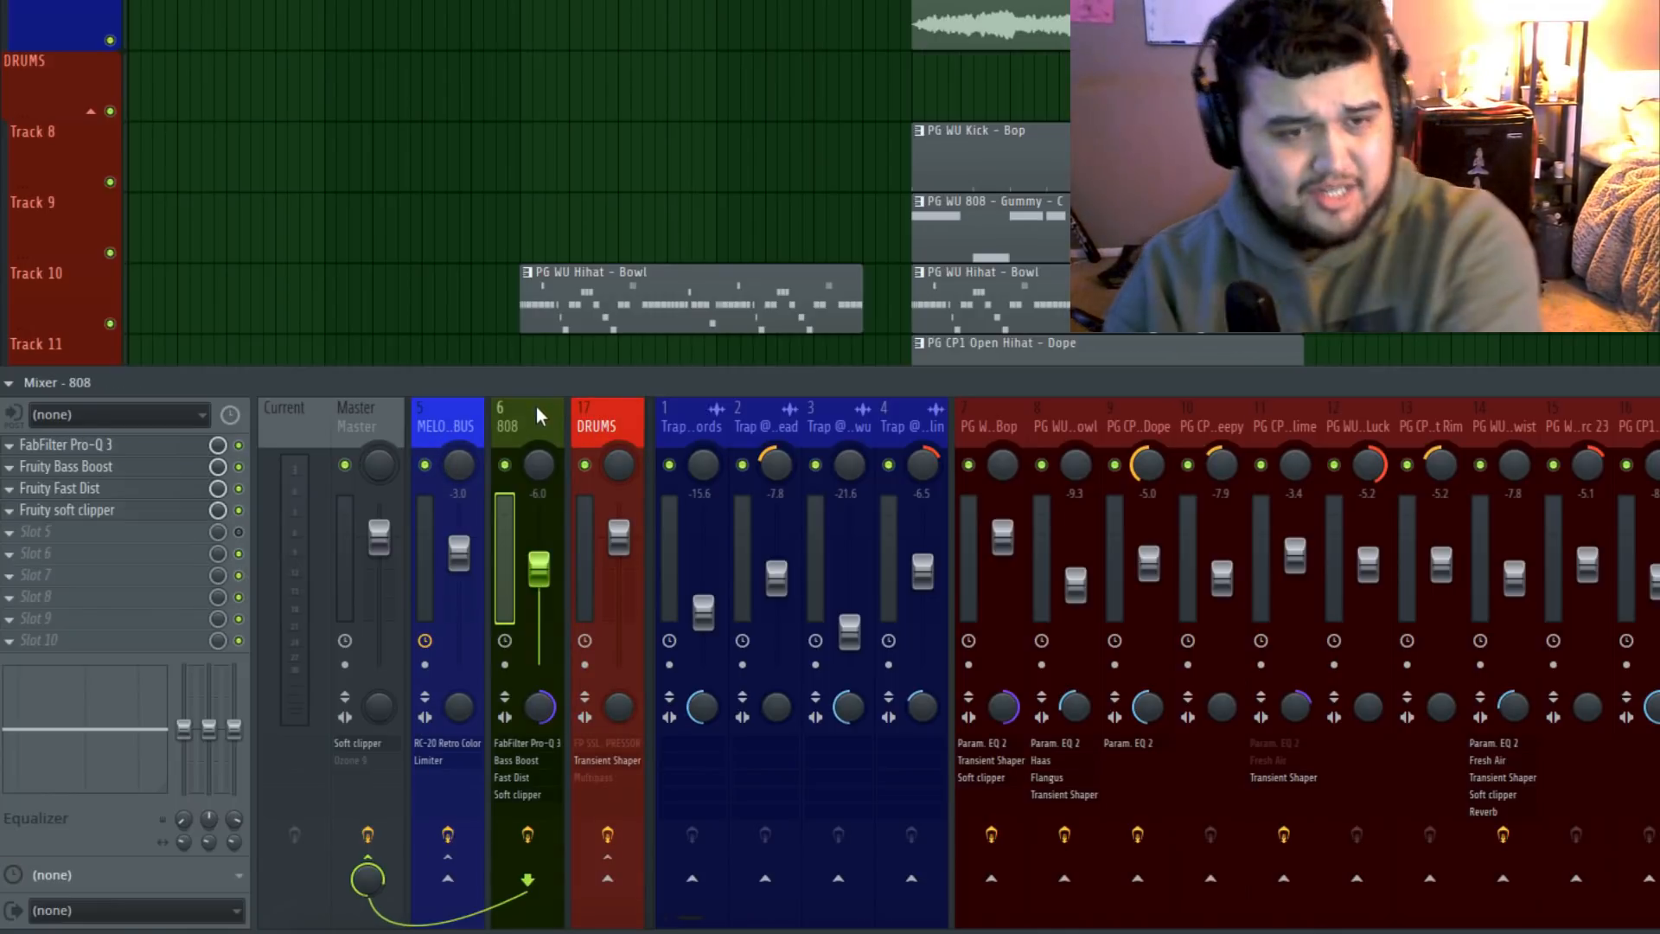
left_click(373, 412)
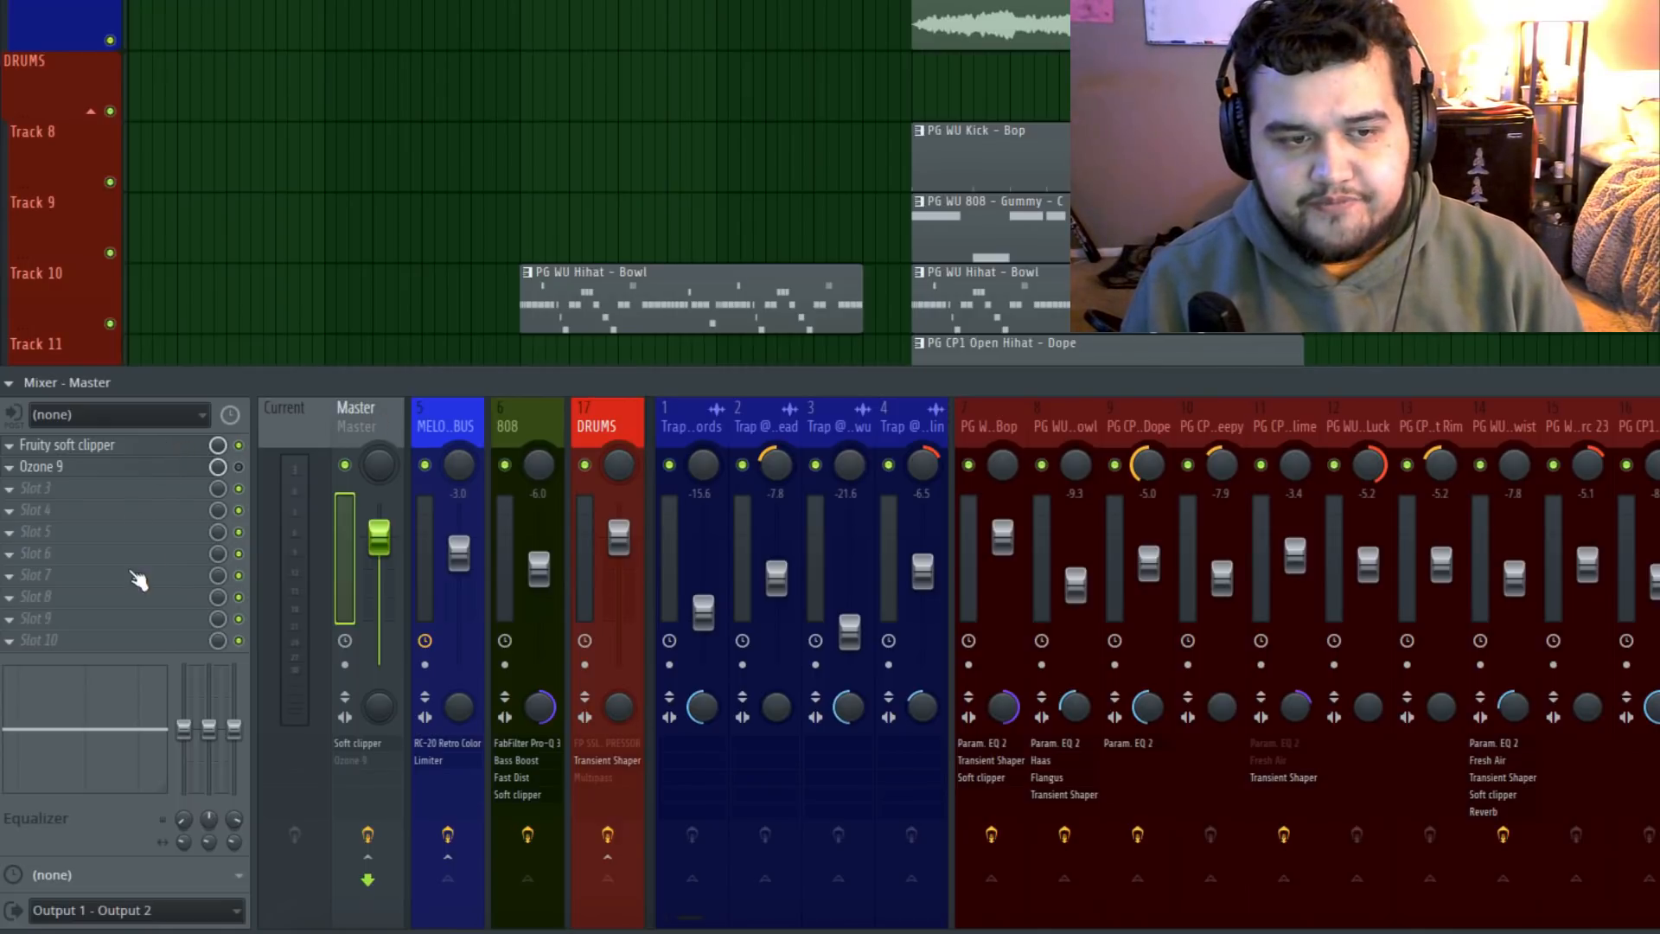
left_click(141, 445)
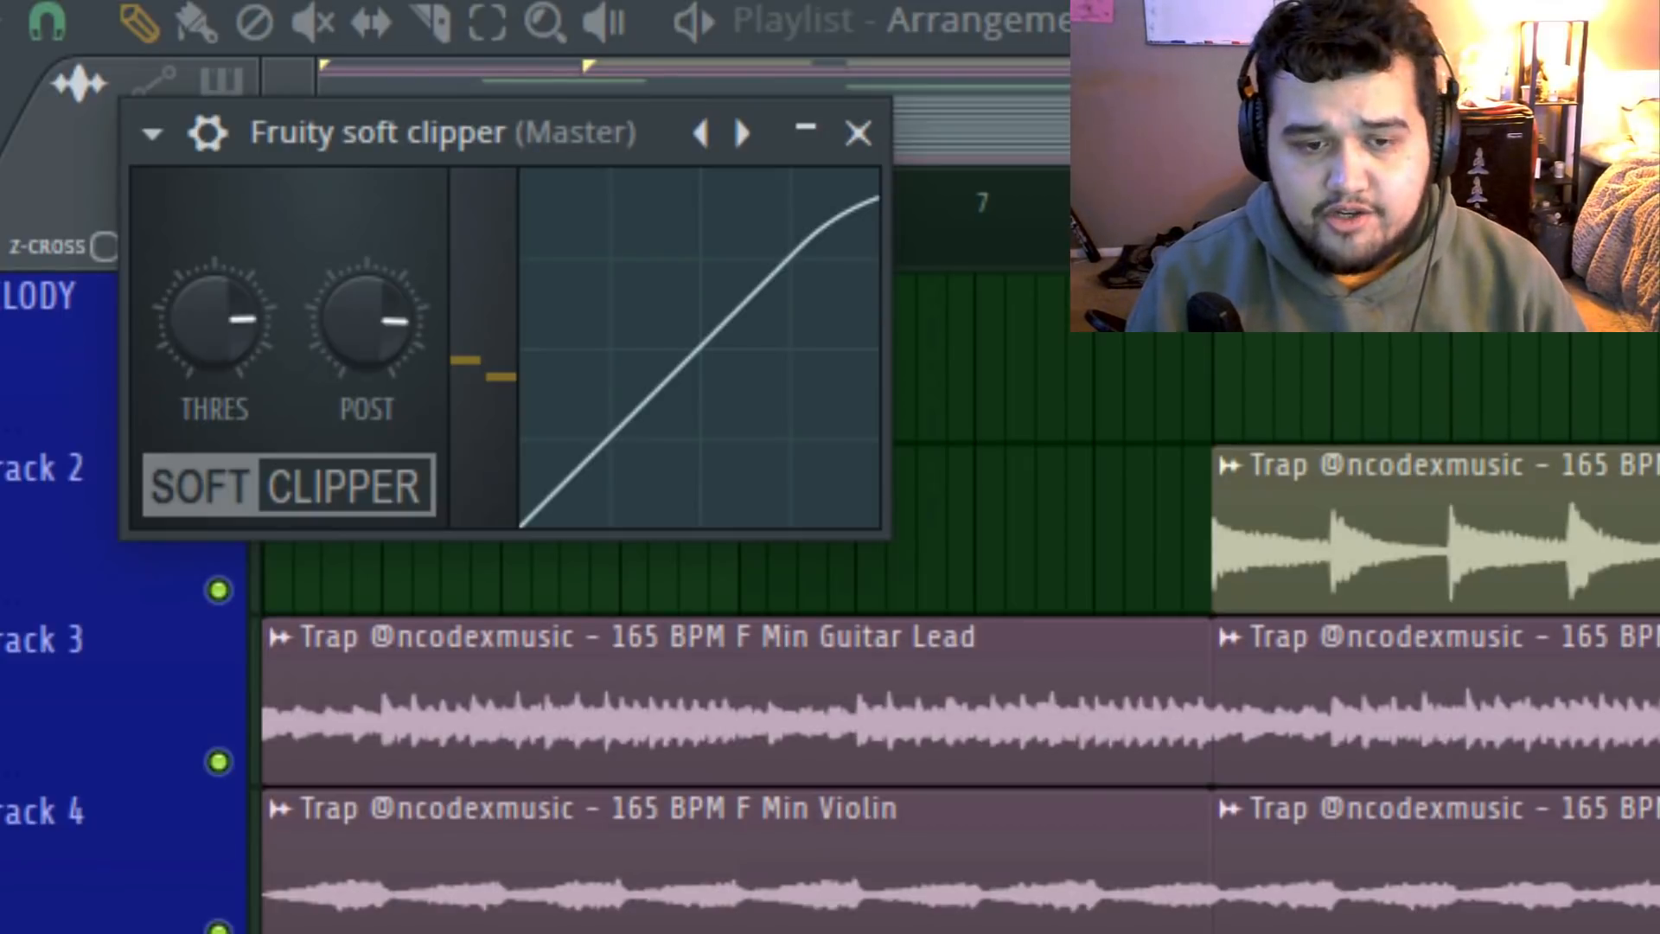
left_click(58, 645)
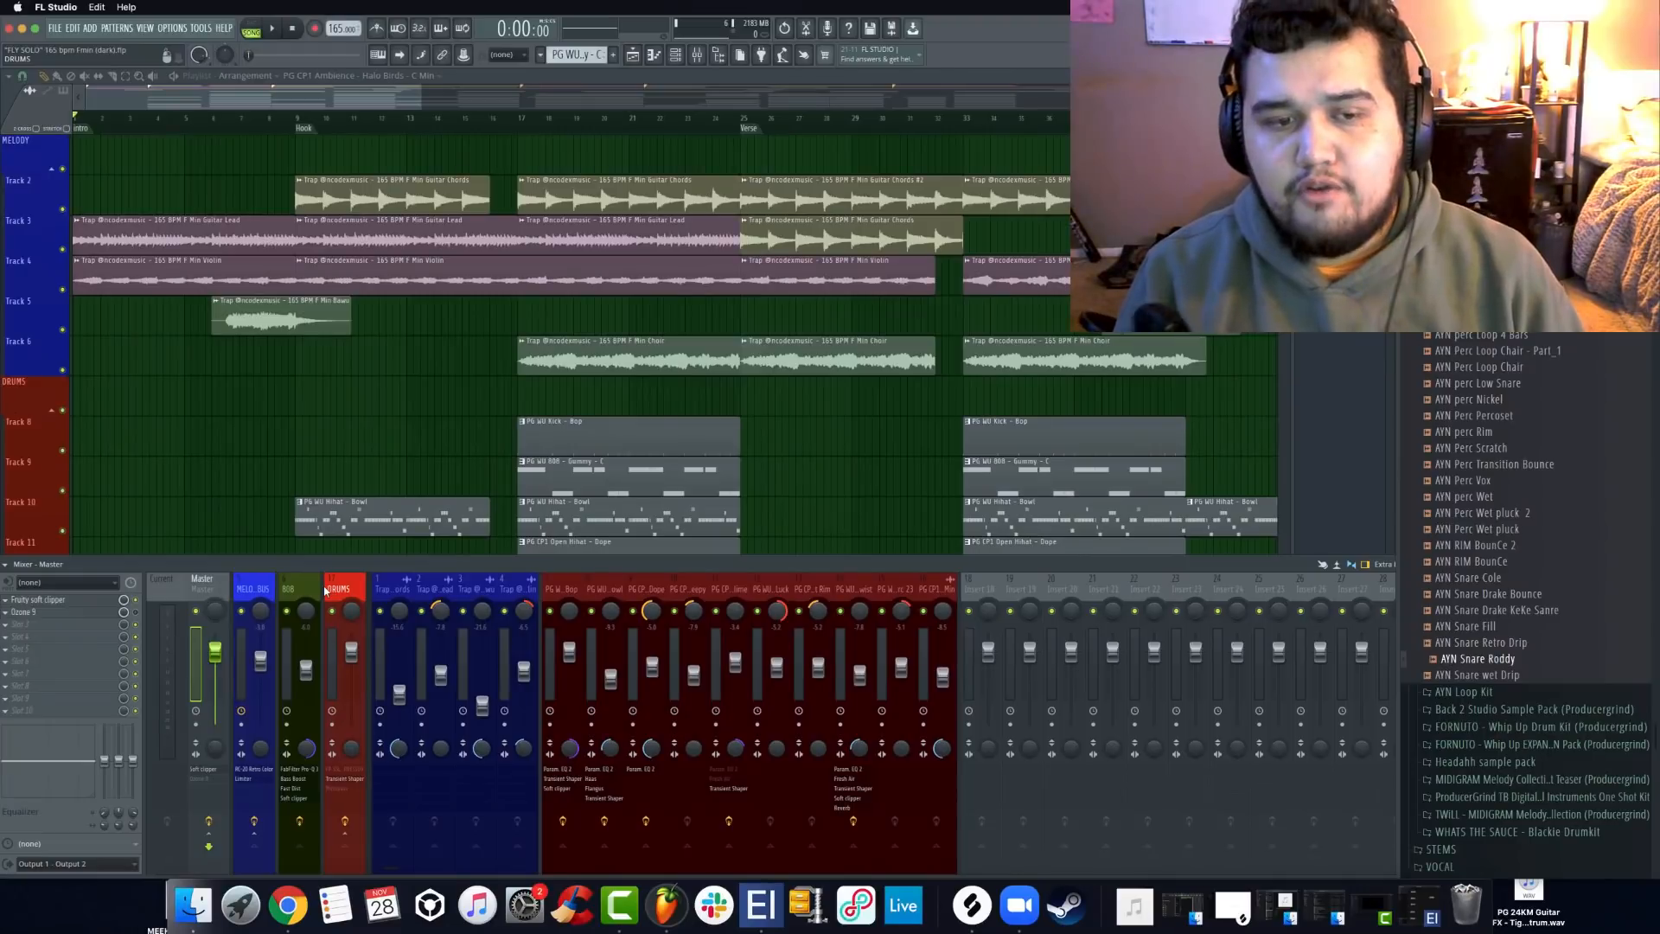
Lower the MELODY BUS, 808 and DRUMS faders together to -8.3, -10.8 and -5.9 dB
left_click(259, 582)
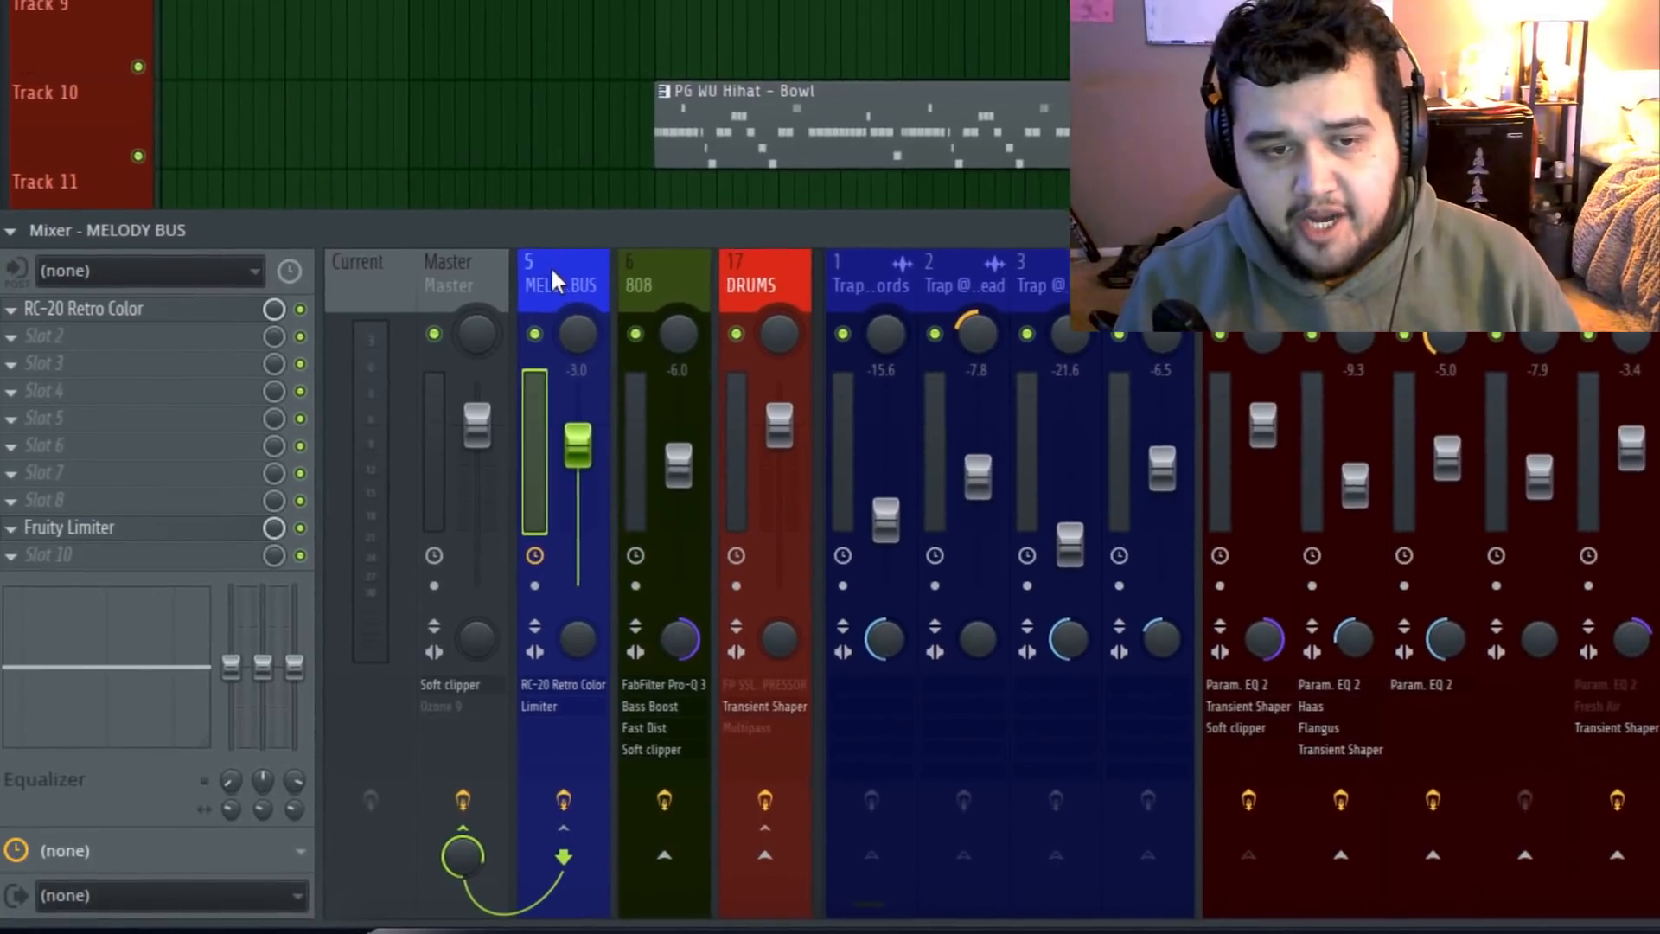
left_click_drag(474, 351, 666, 352)
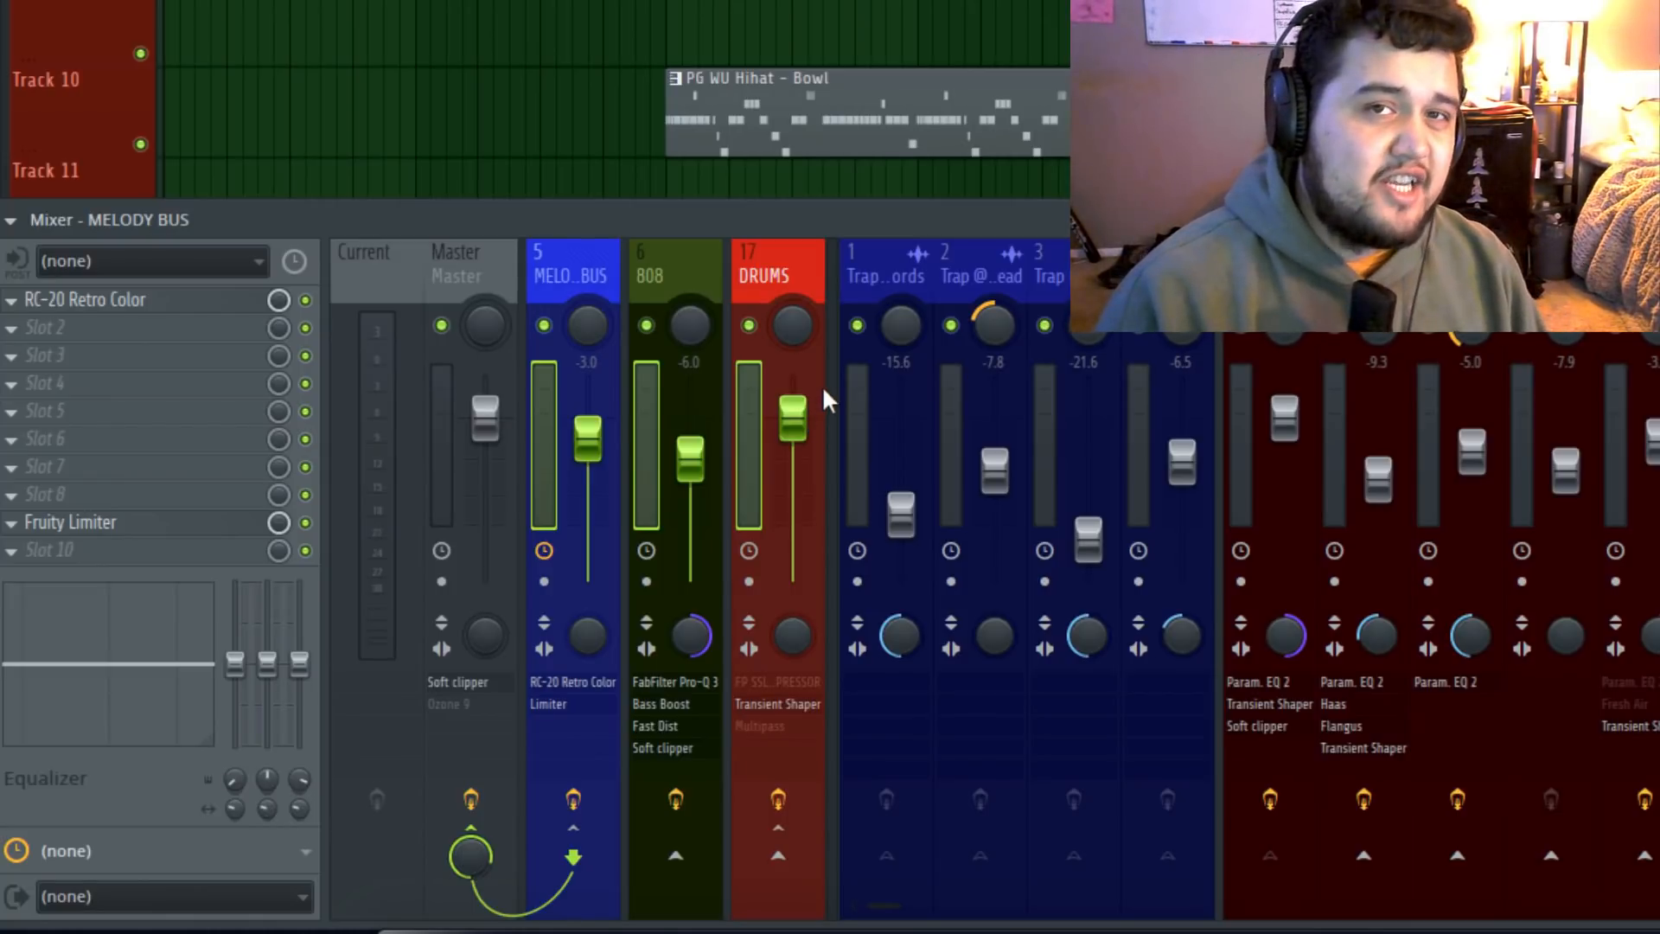
left_click(782, 346)
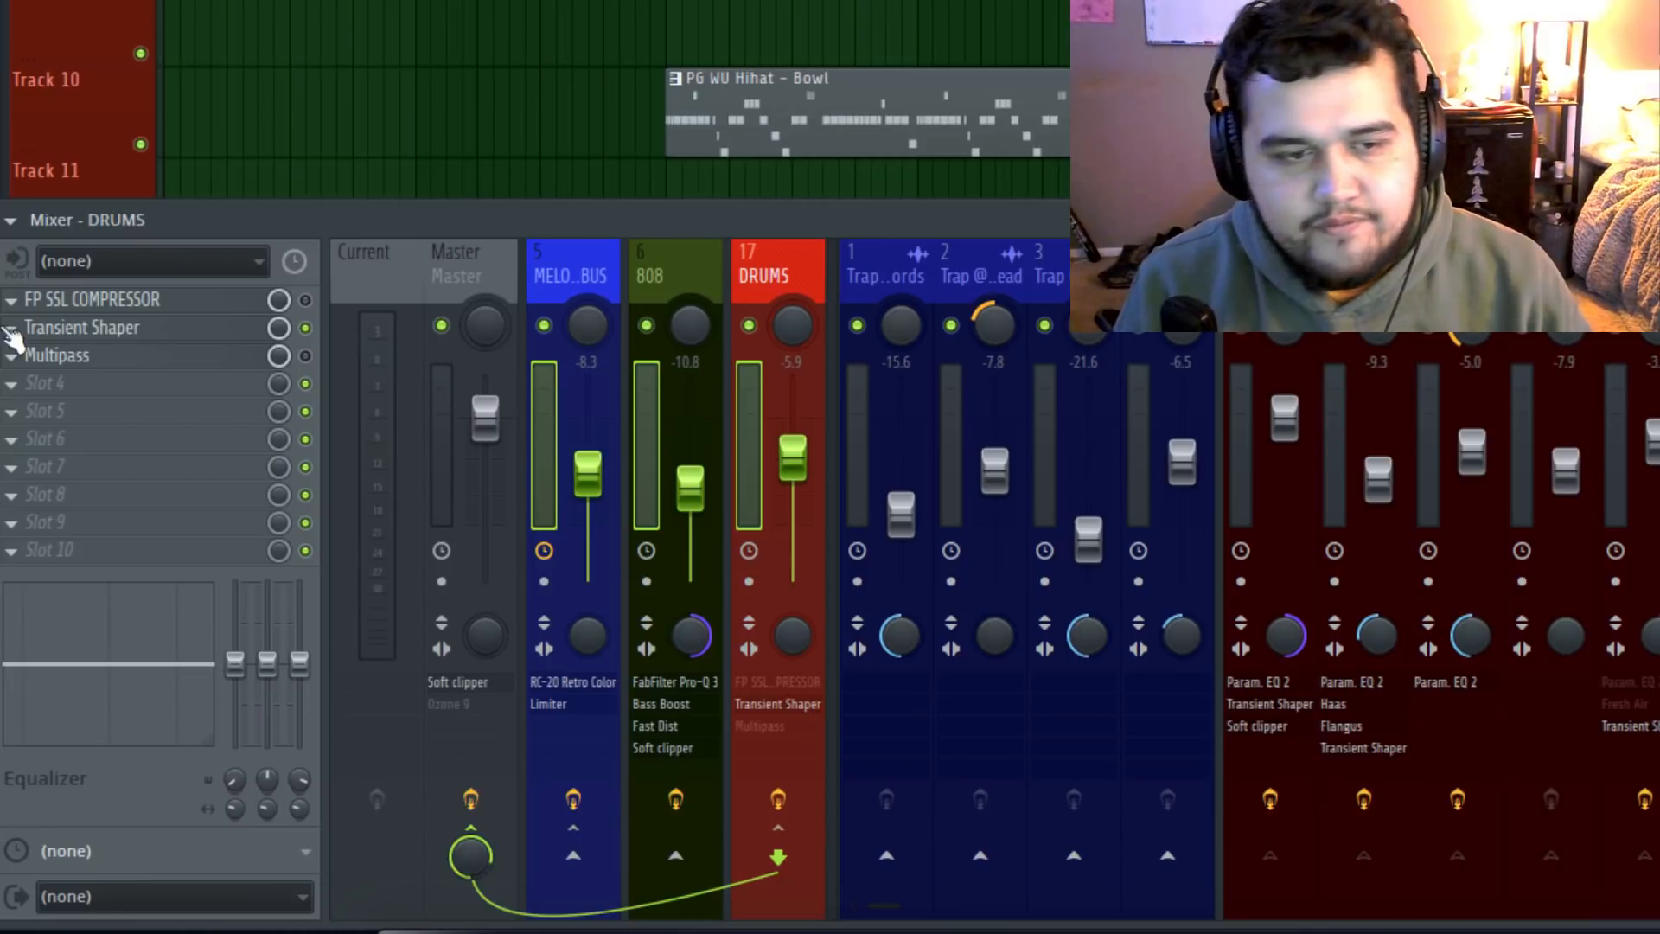
Time-select bars 17 to 25 in the playlist and open the Master track's Ozone 9 in an enlarged window
left_click(459, 261)
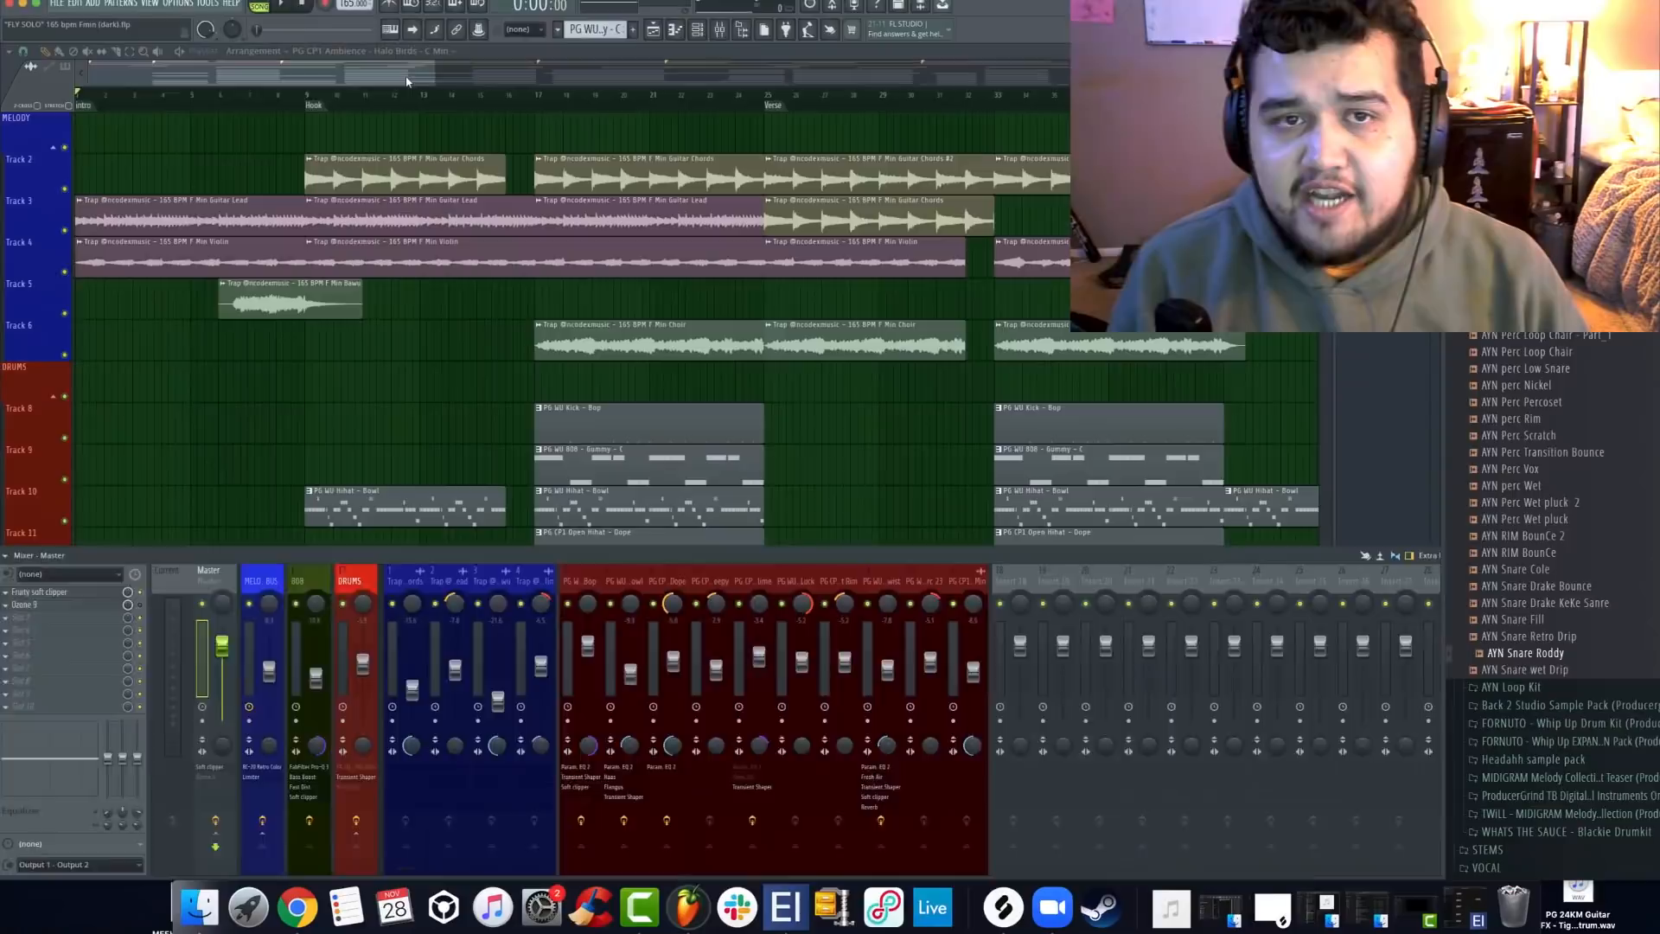
key("F9")
left_click(527, 117)
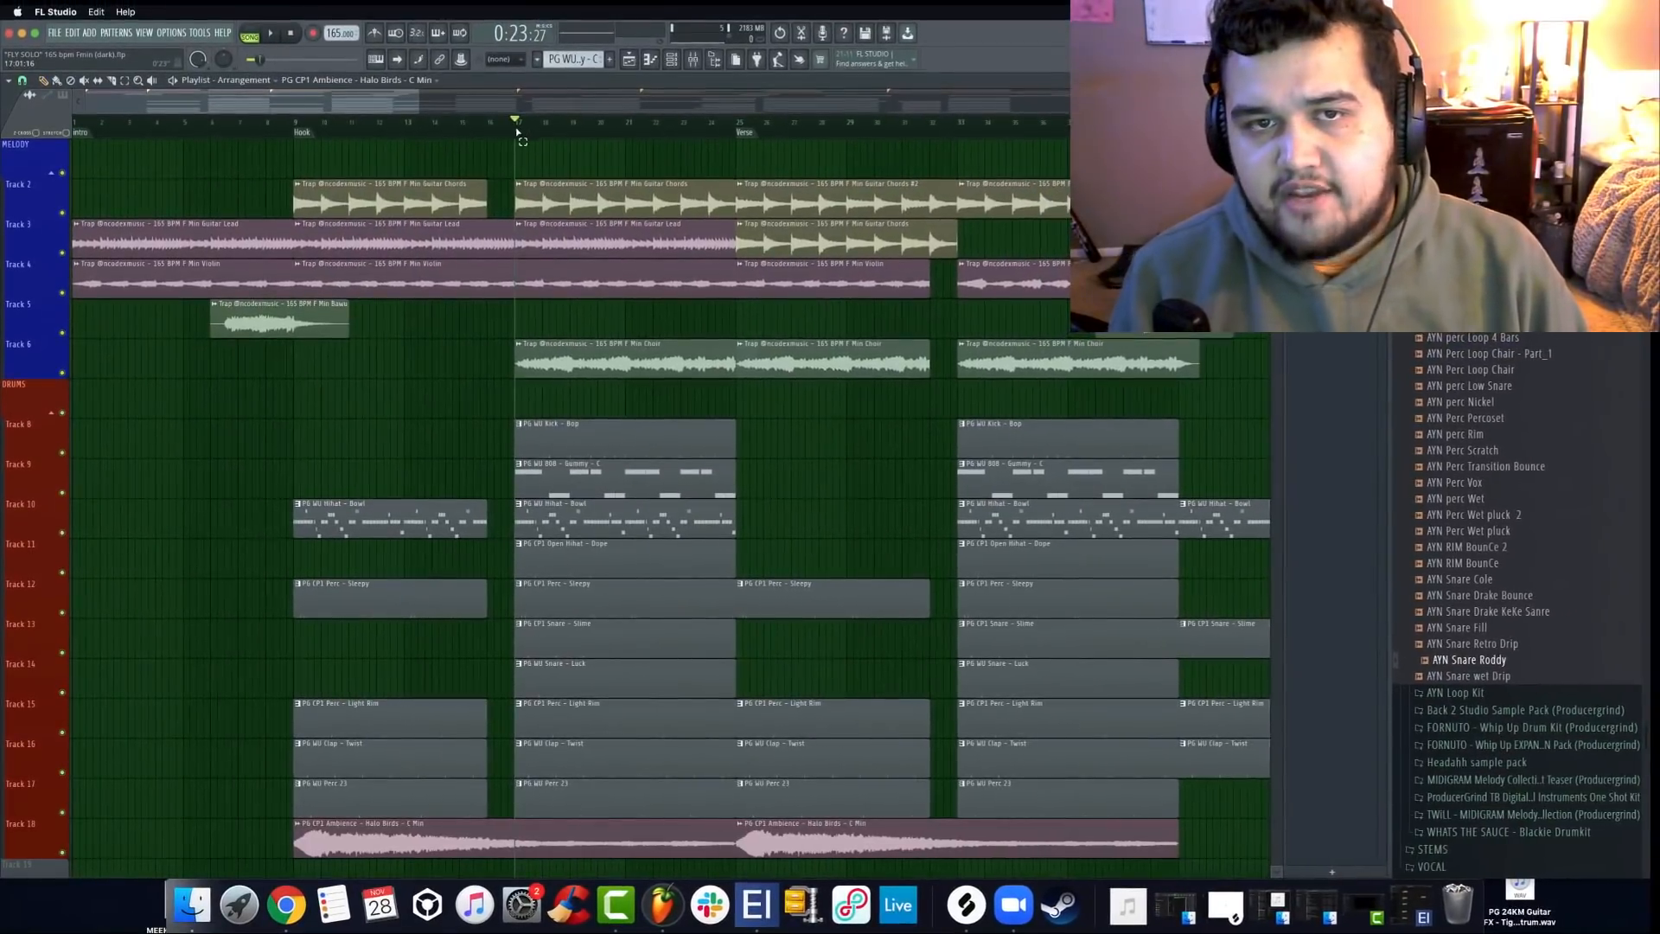
left_click_drag(518, 130, 739, 145)
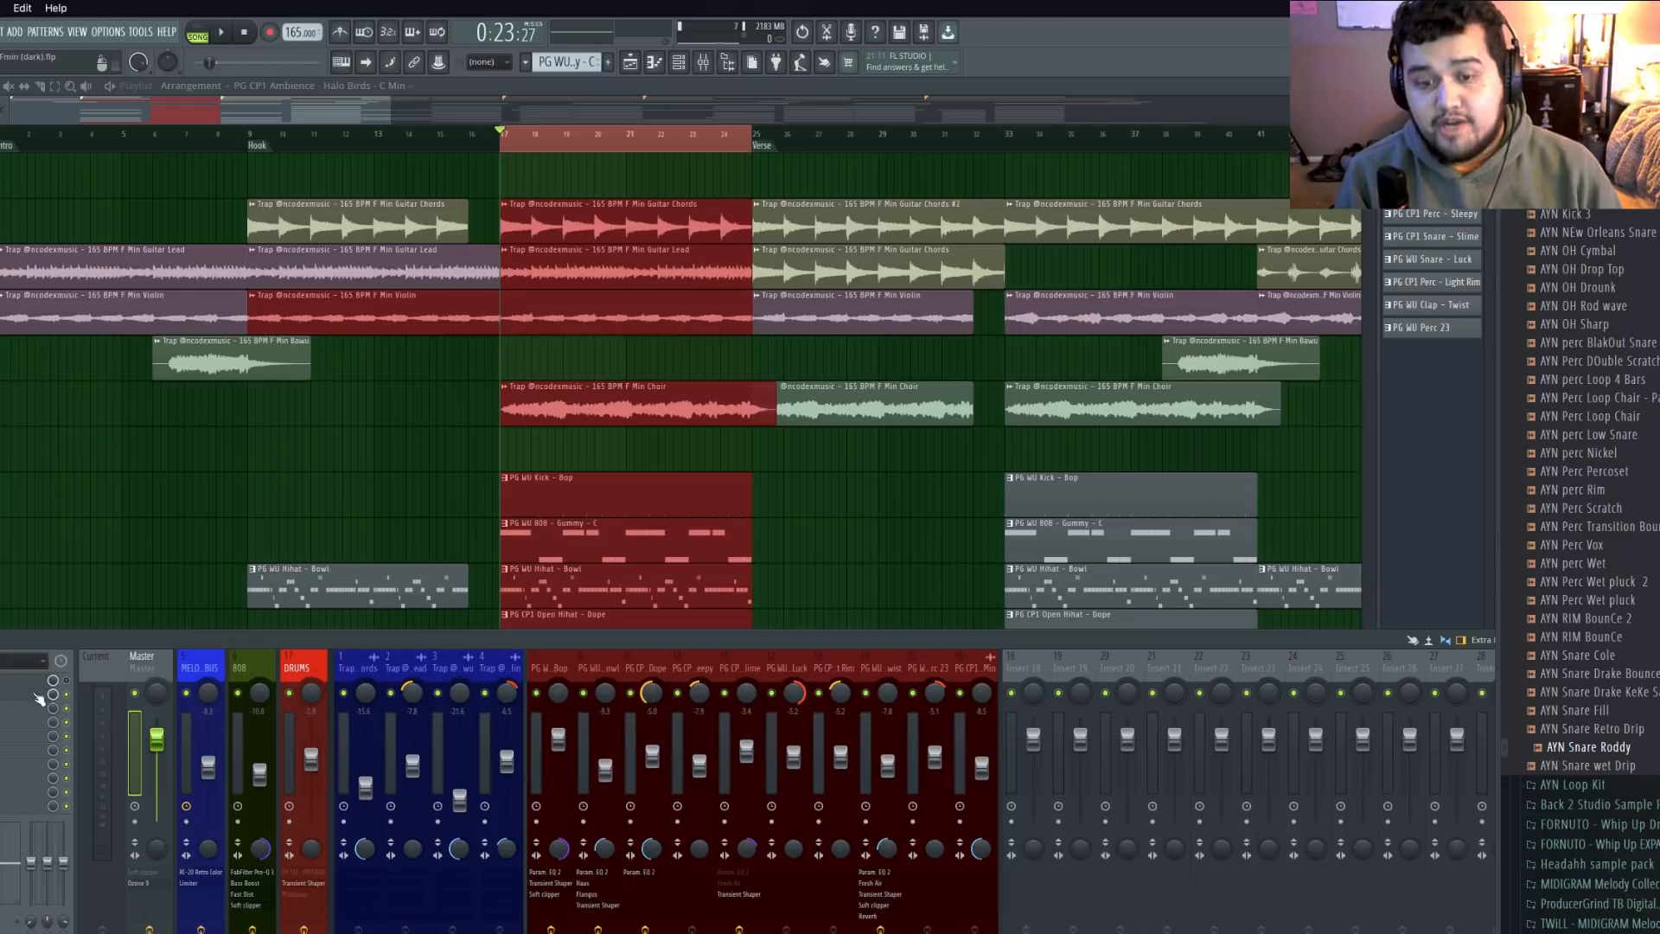
left_click(45, 696)
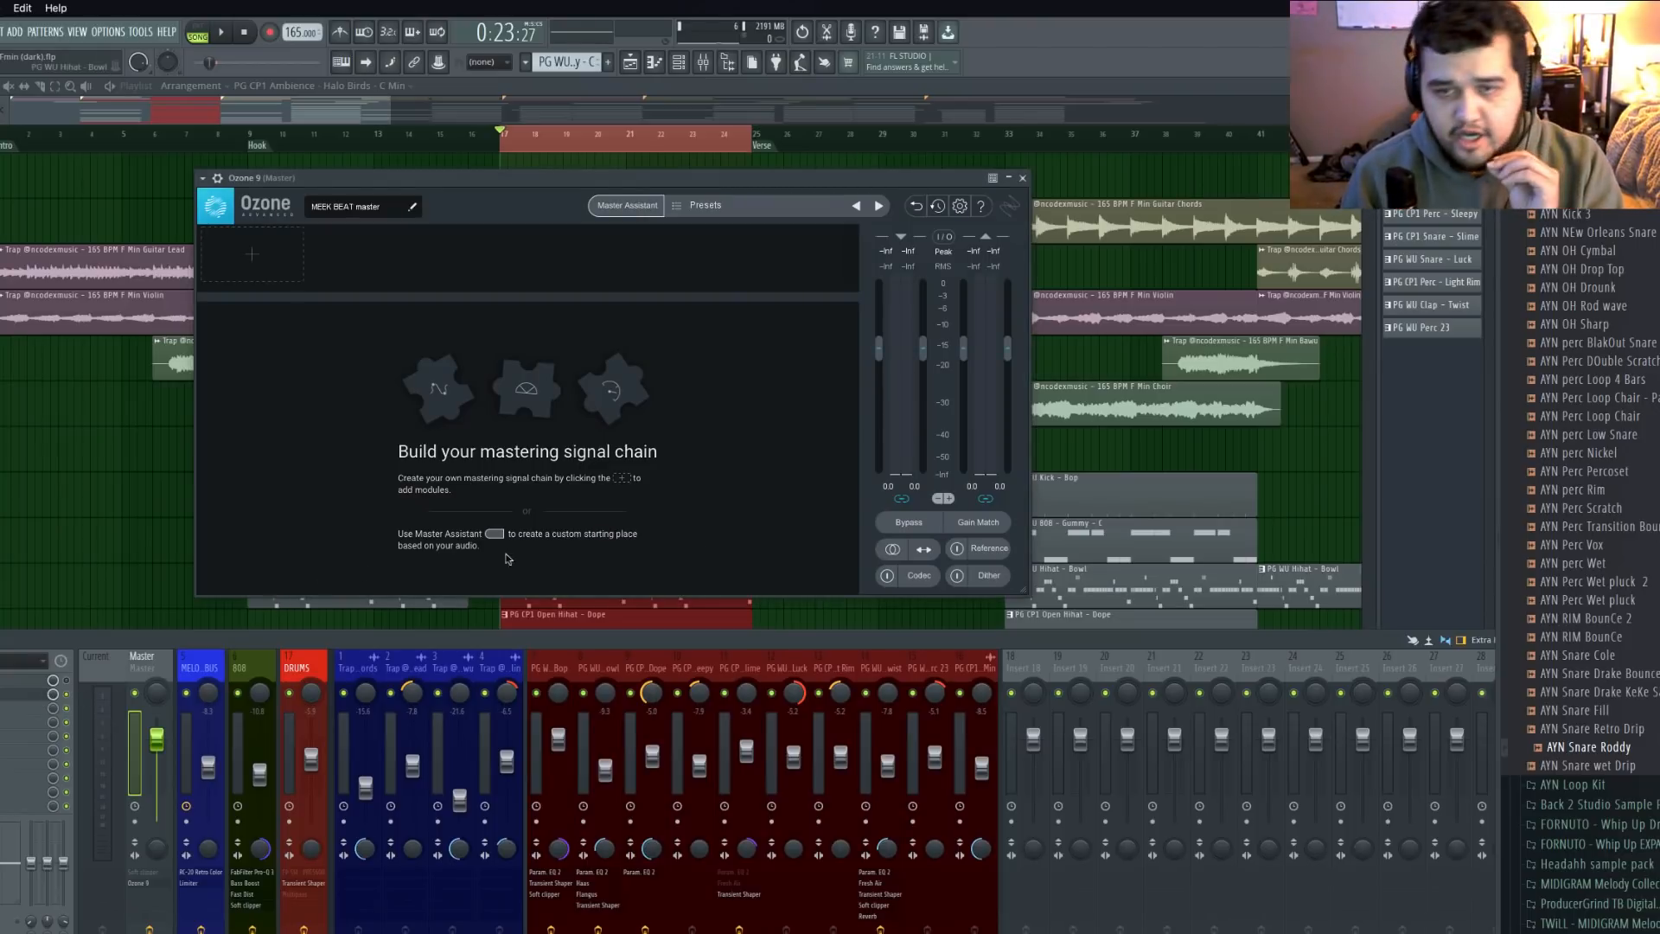
left_click_drag(1023, 593, 1368, 807)
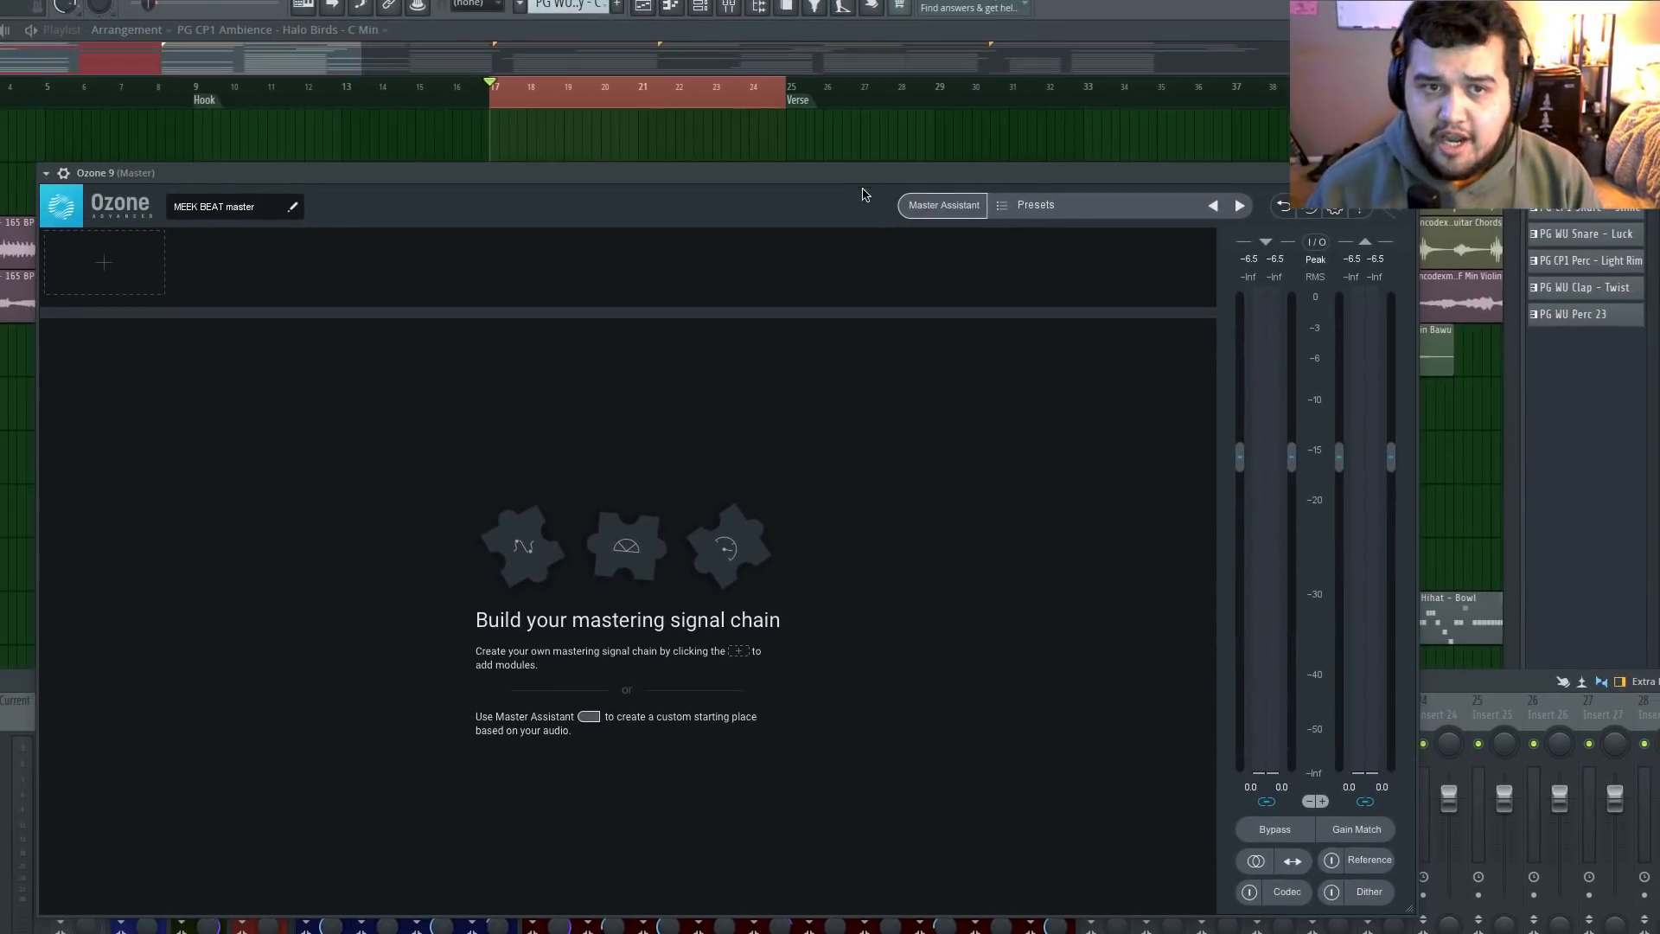
Run Master Assistant on the selected section with Modern modules, Manual medium intensity and Streaming destination
left_click(956, 210)
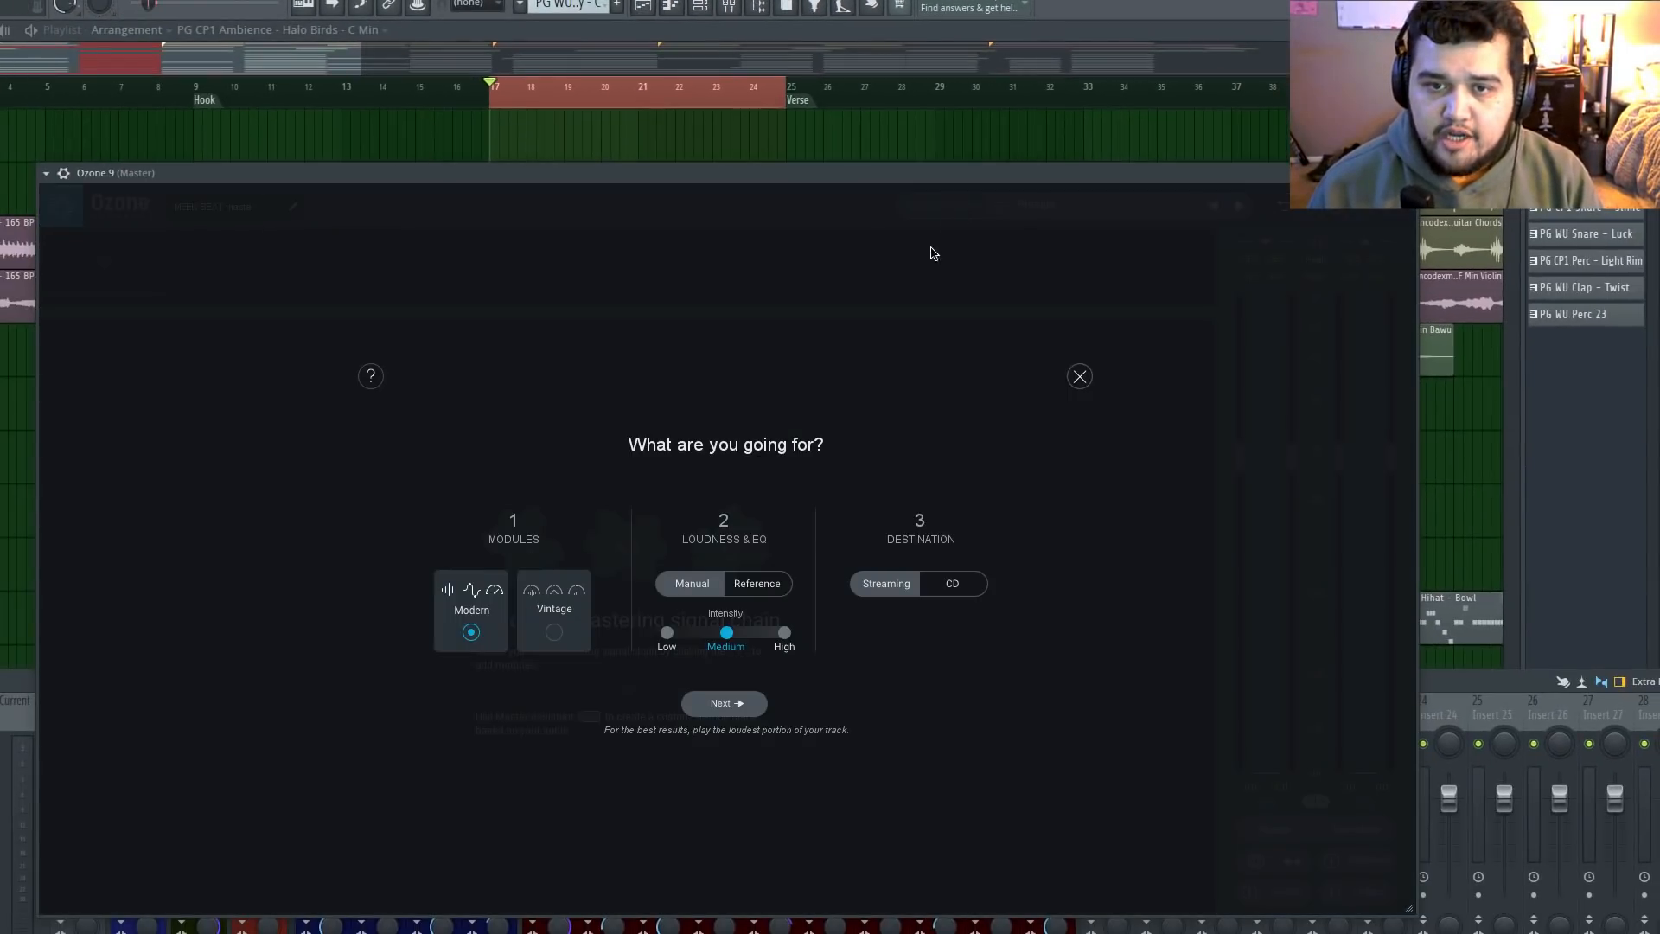
left_click(757, 704)
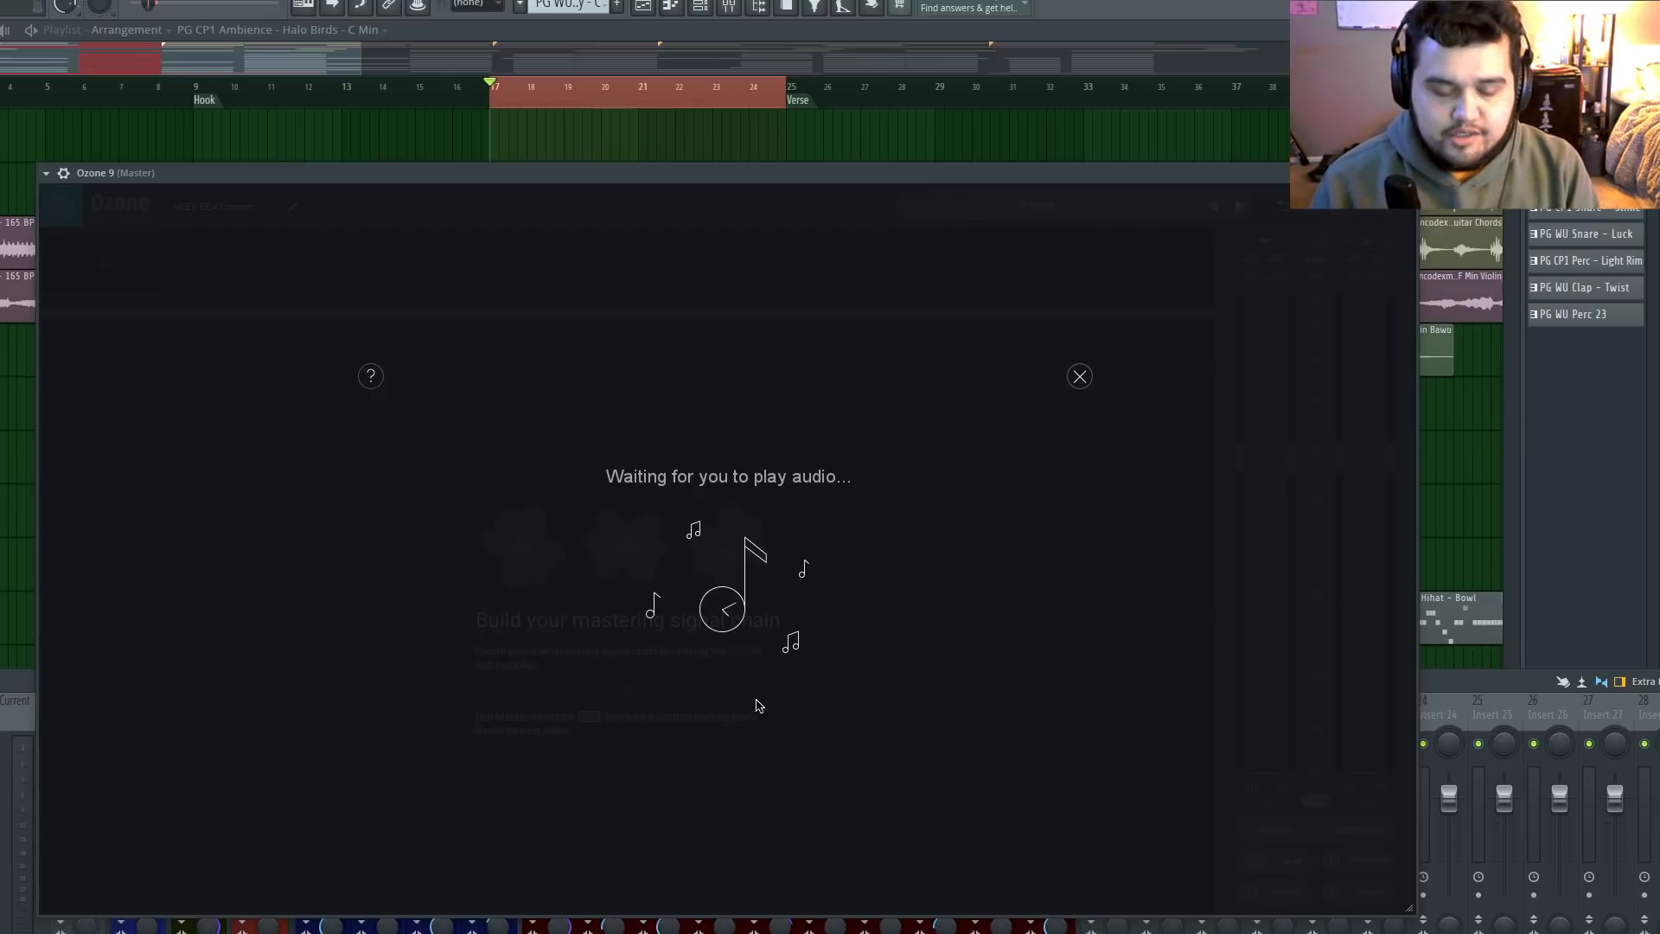
key("space")
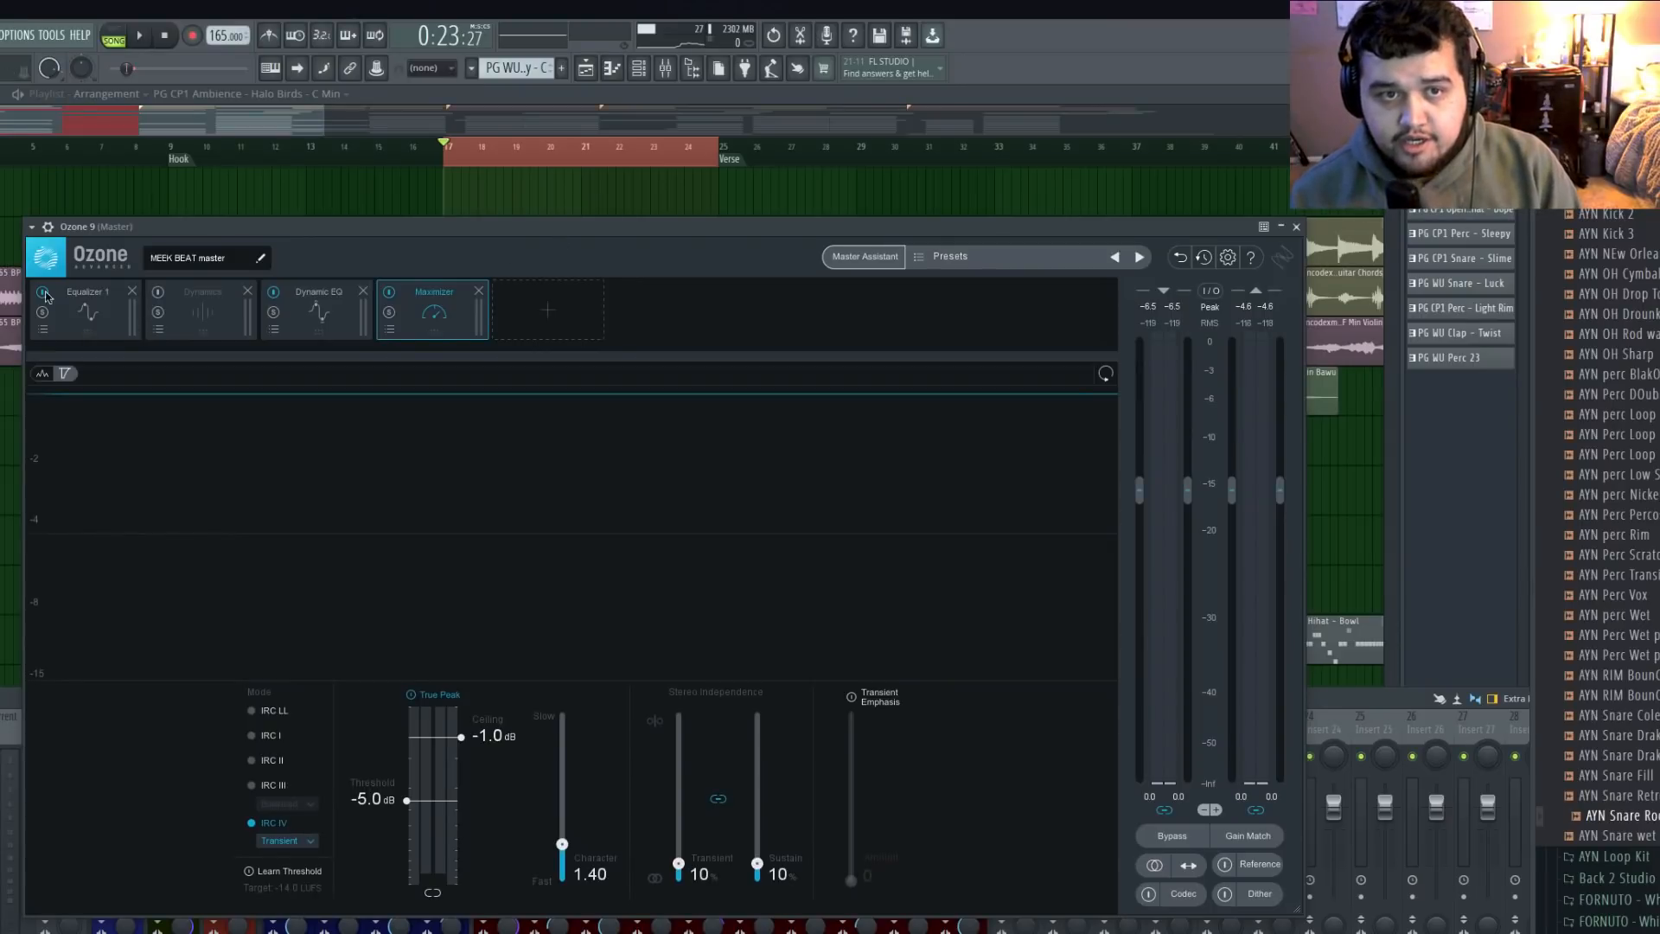
Examine the Equalizer 1 and Dynamic EQ curves generated by Master Assistant
left_click(122, 316)
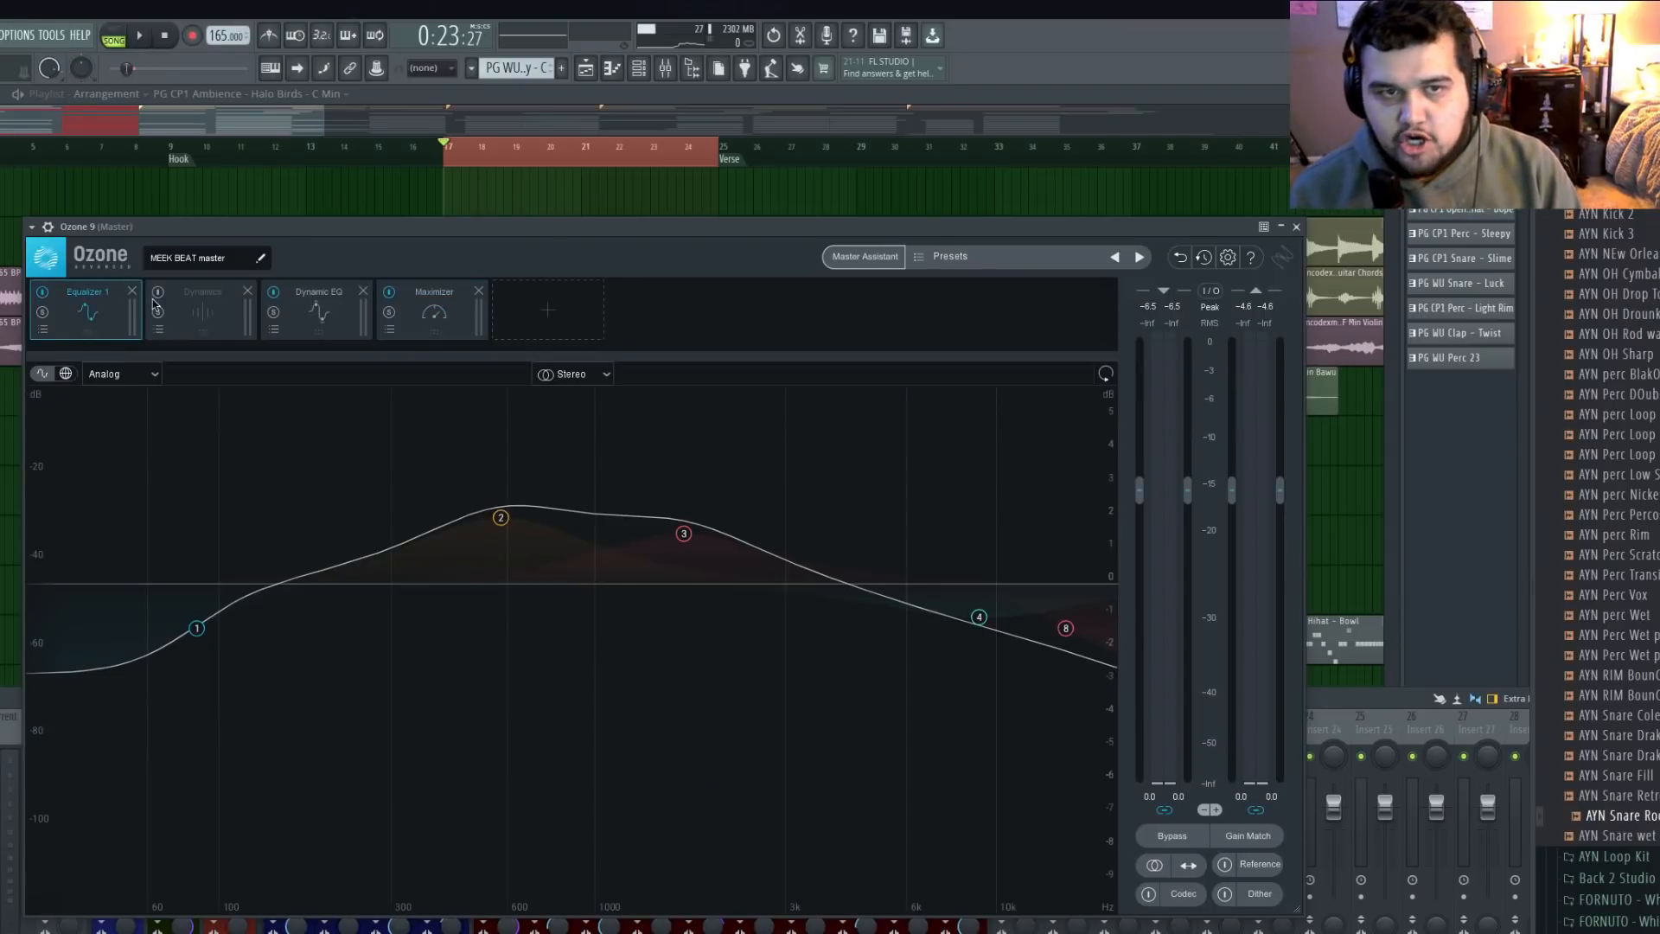
left_click(304, 325)
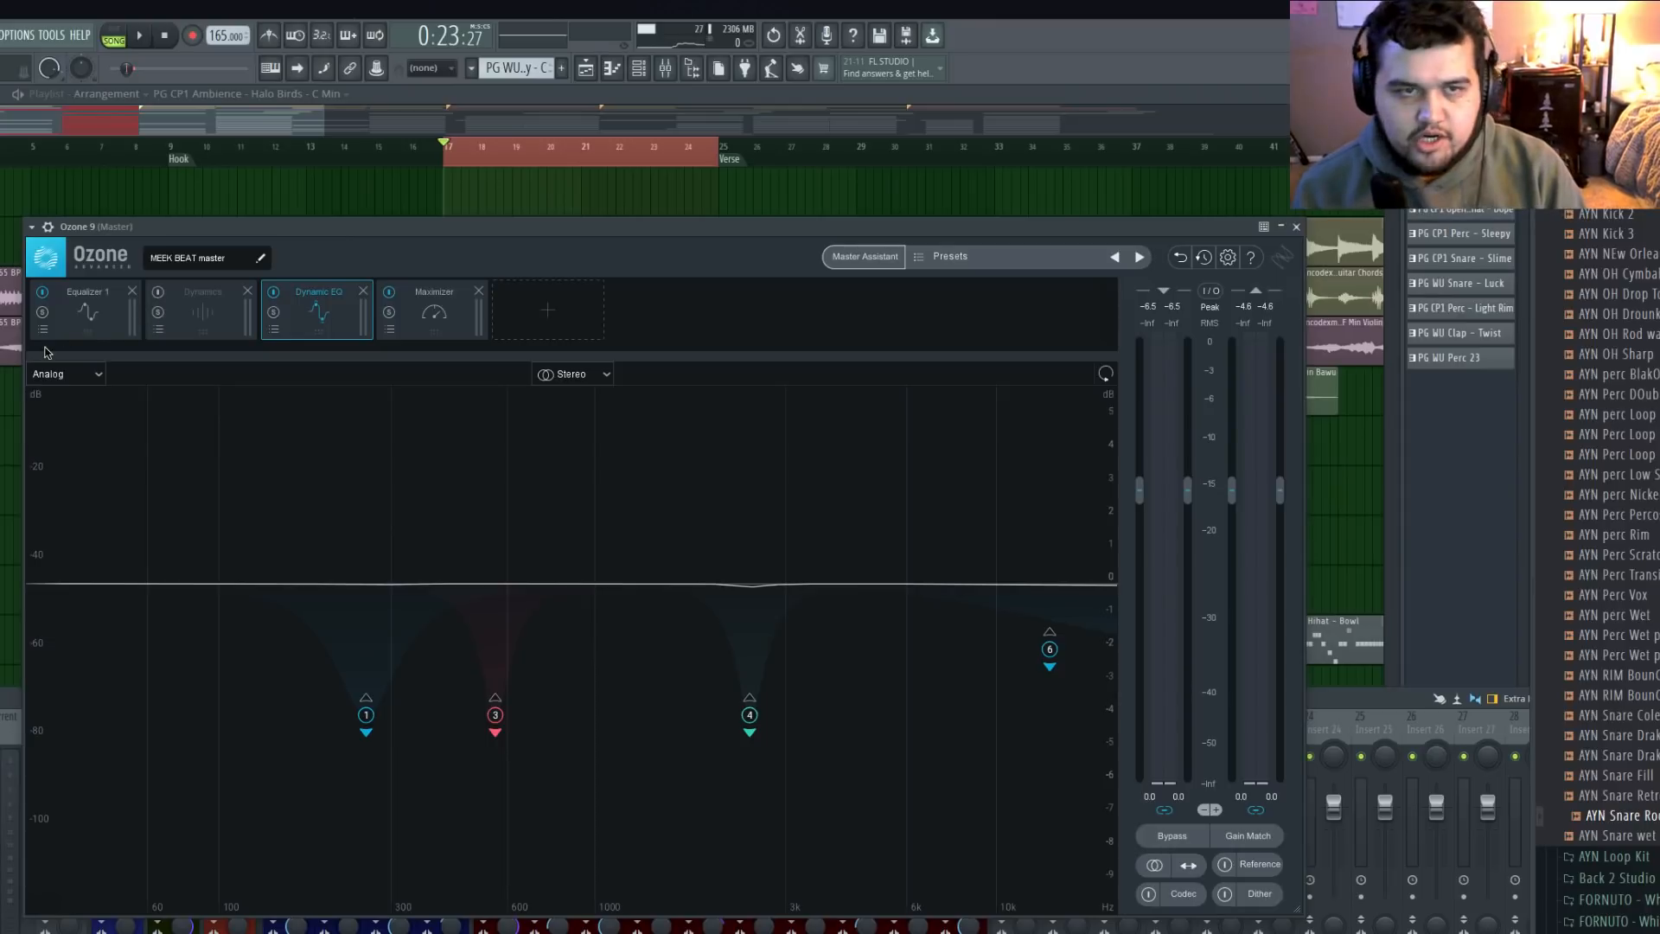
left_click(91, 330)
left_click(321, 322)
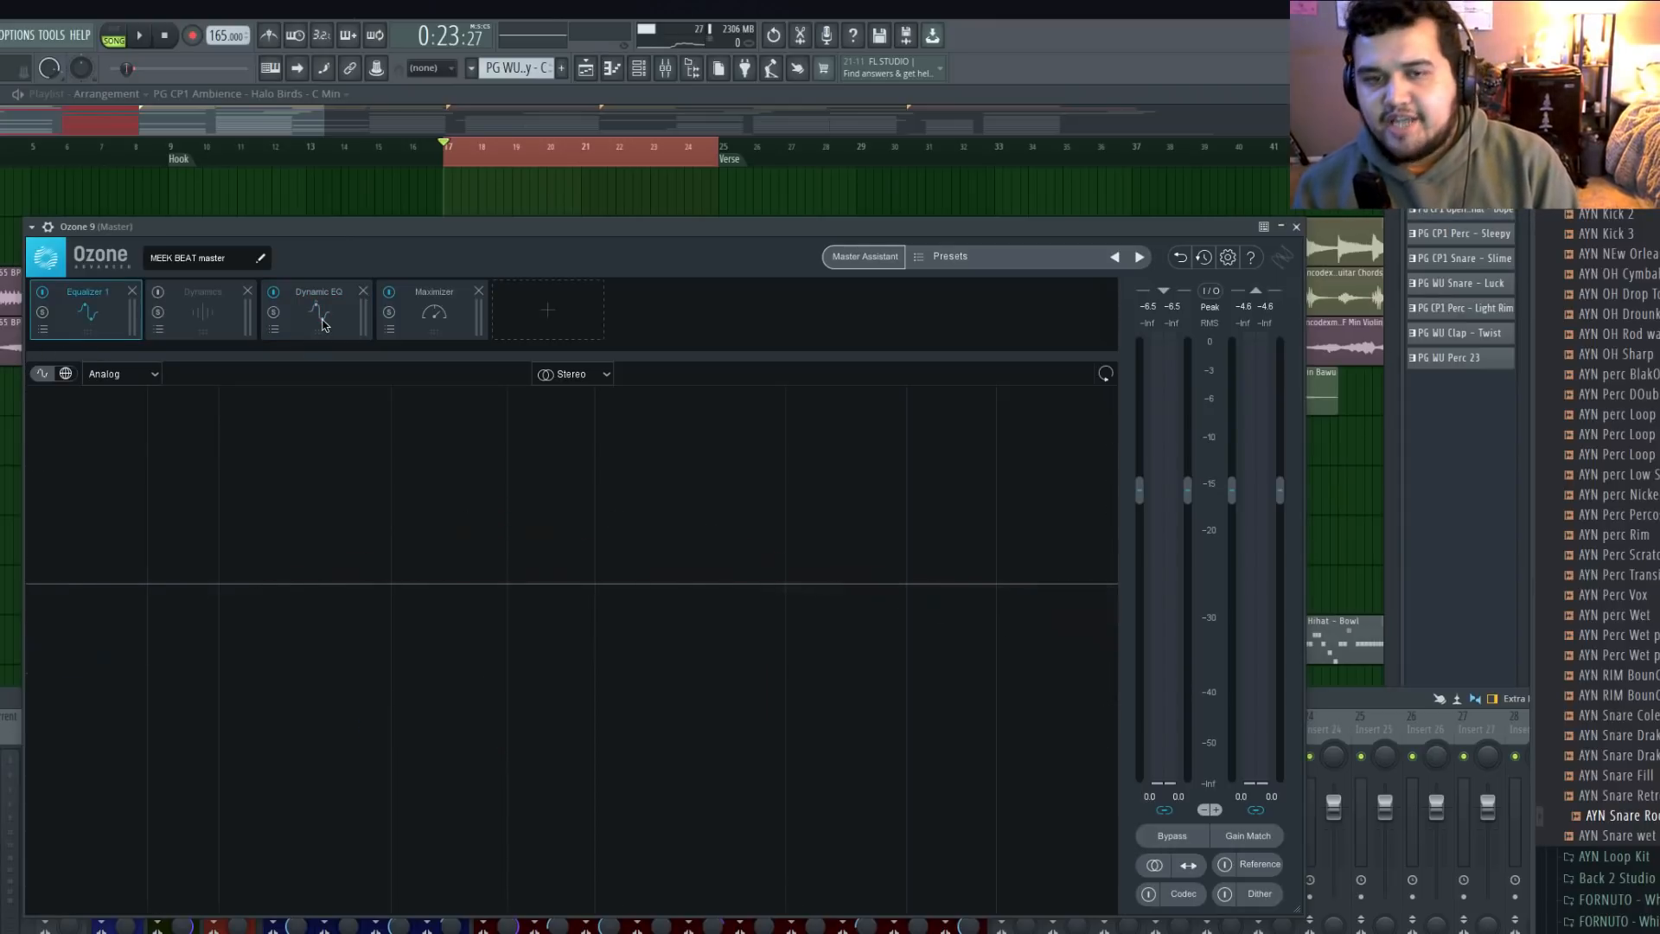
Raise the Maximizer's output ceiling to 0.0 dB
left_click(439, 316)
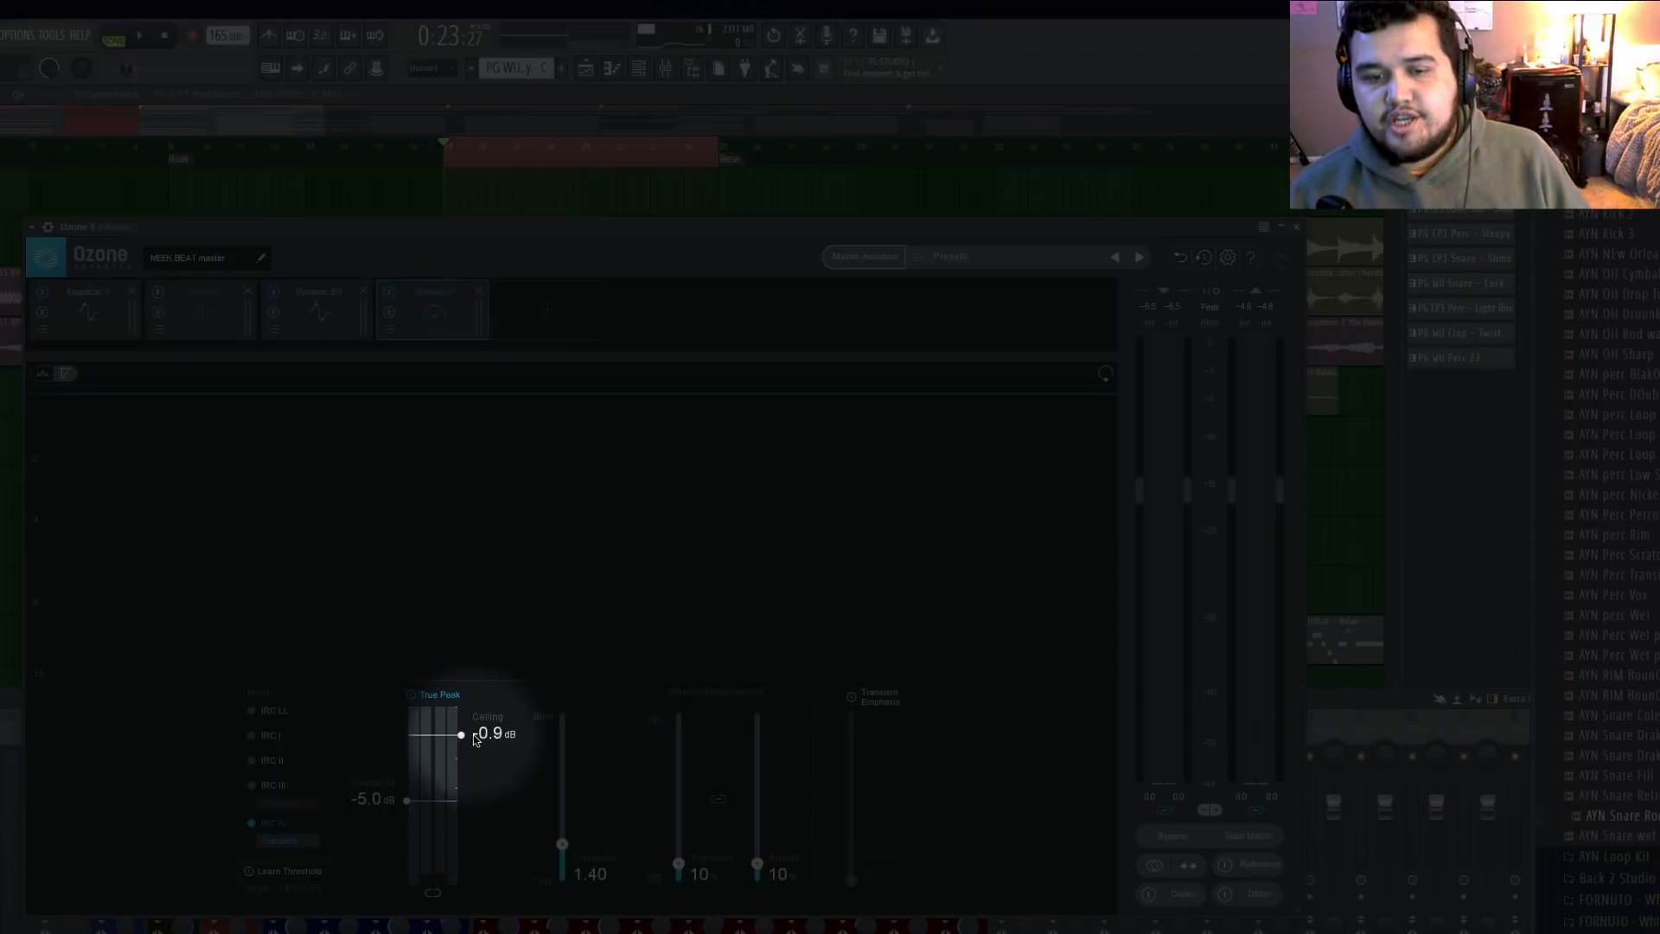
left_click_drag(475, 739, 477, 709)
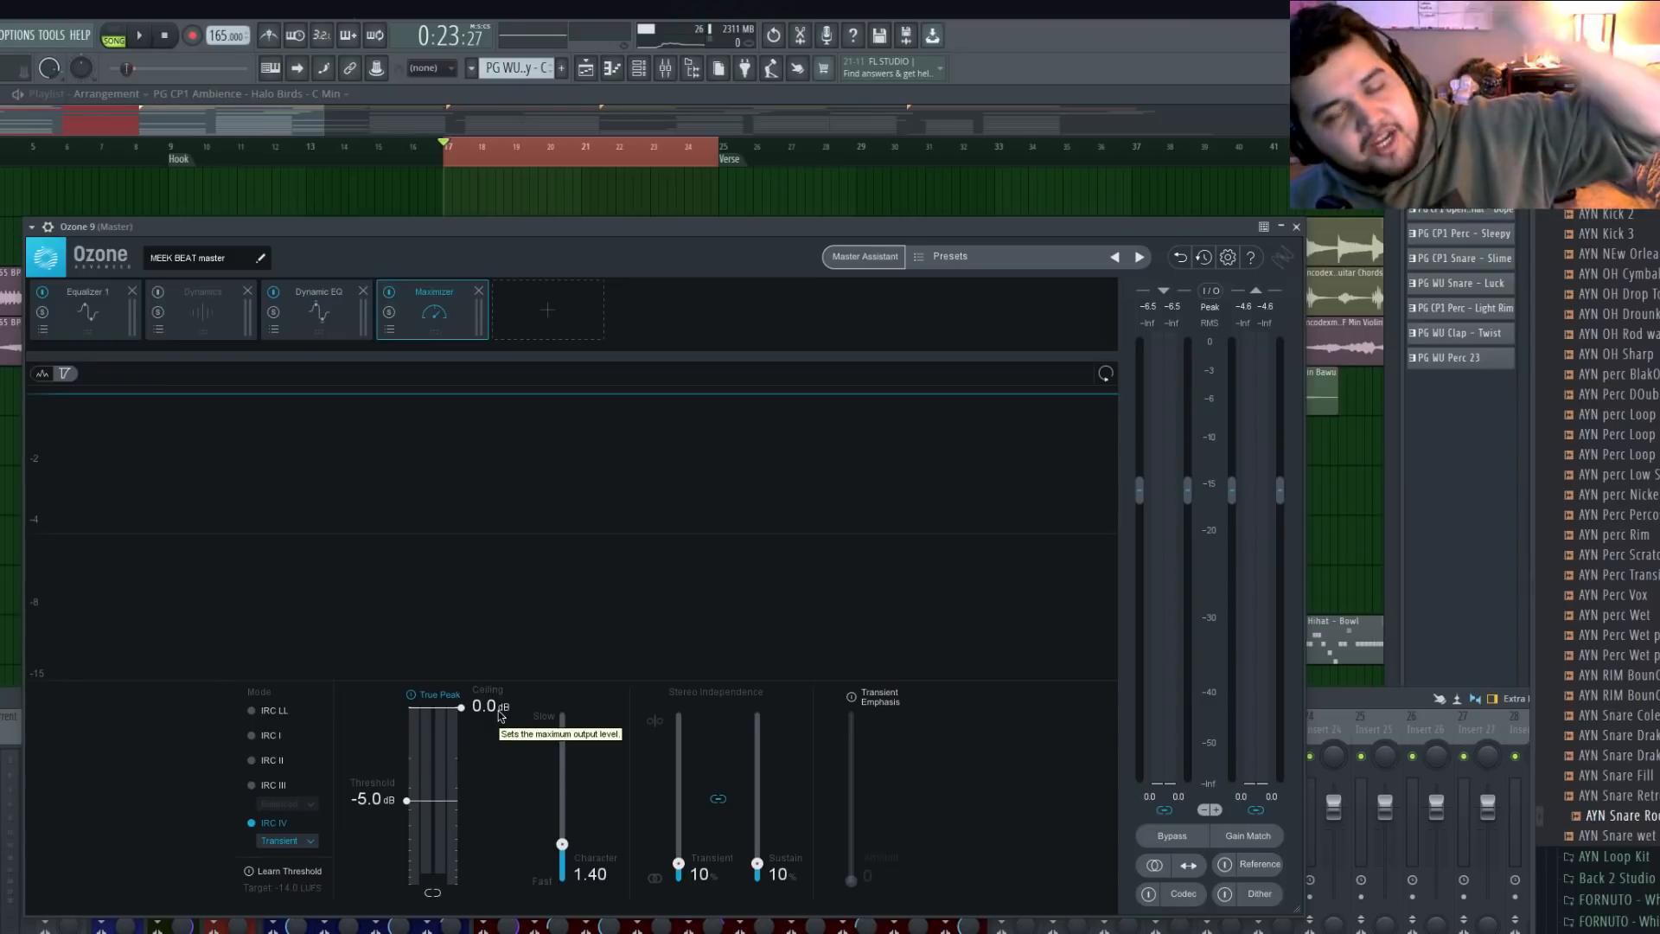
Play the selected section through the mastering chain and toggle Ozone's global bypass on and off
key("space")
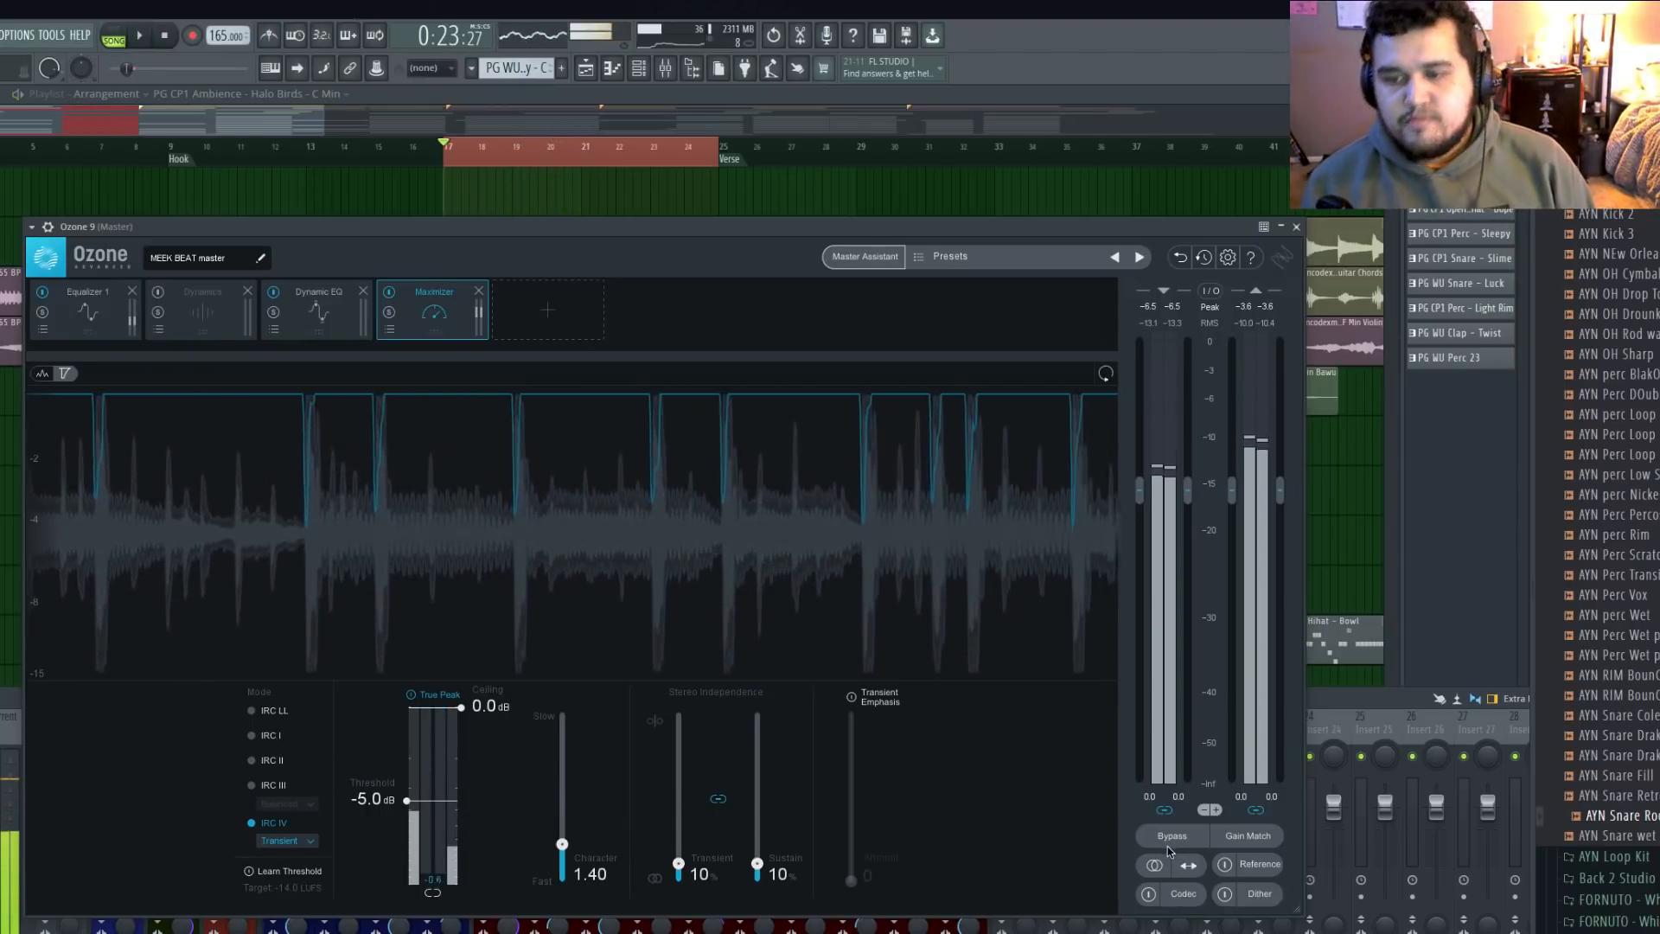
key("space")
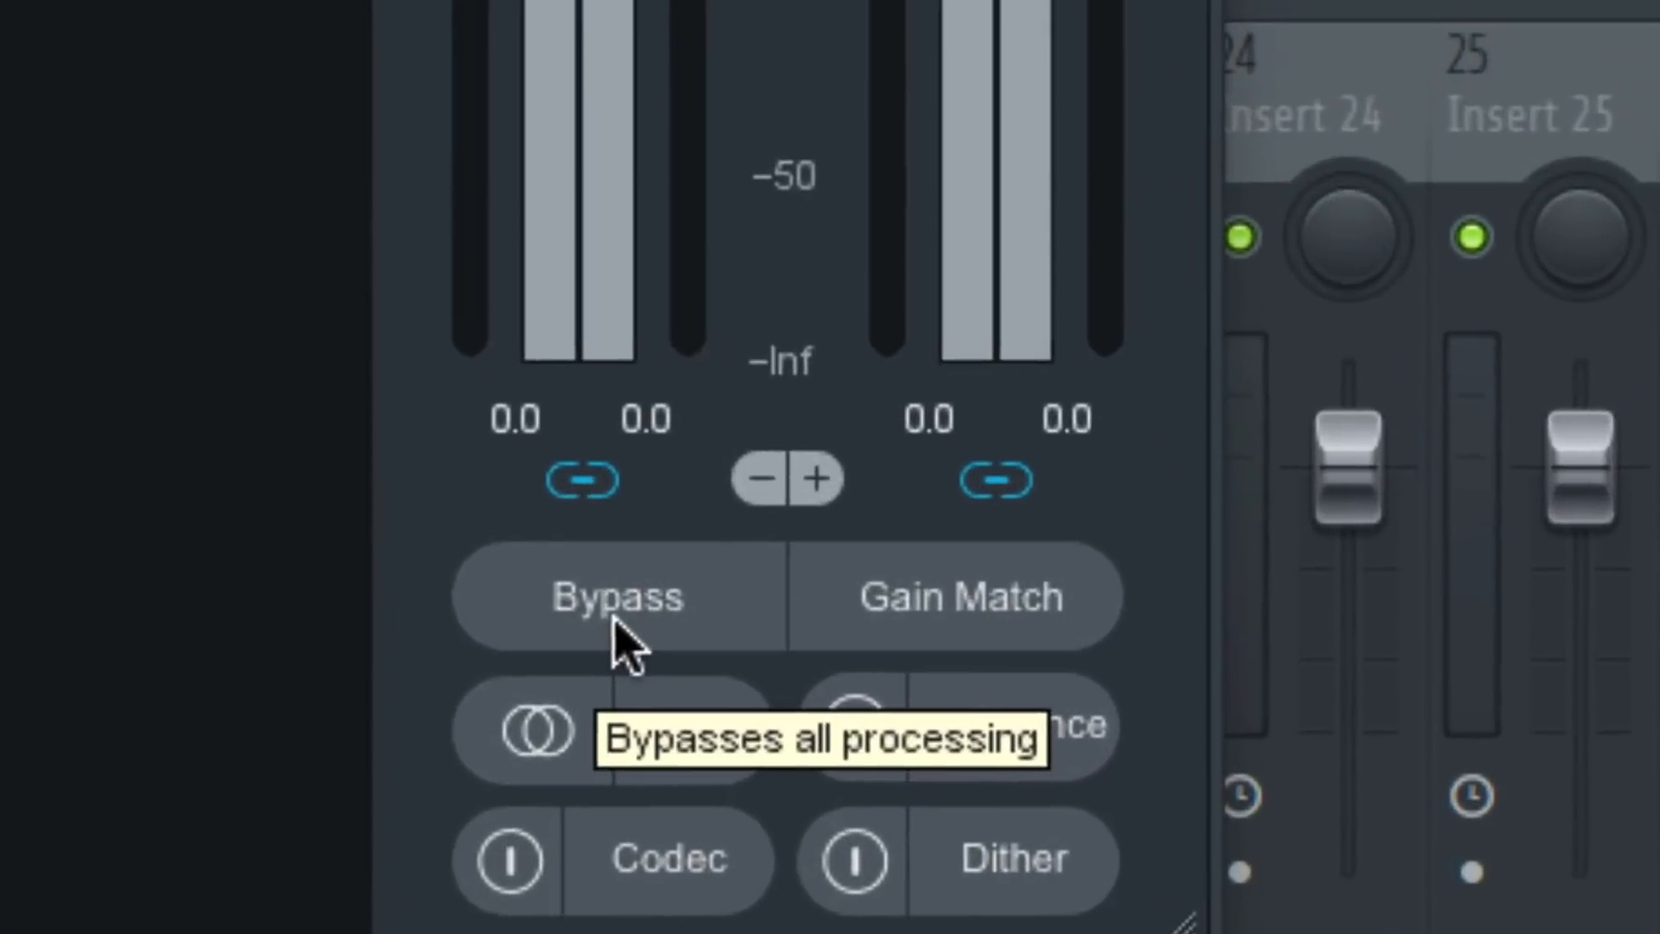
left_click(1171, 840)
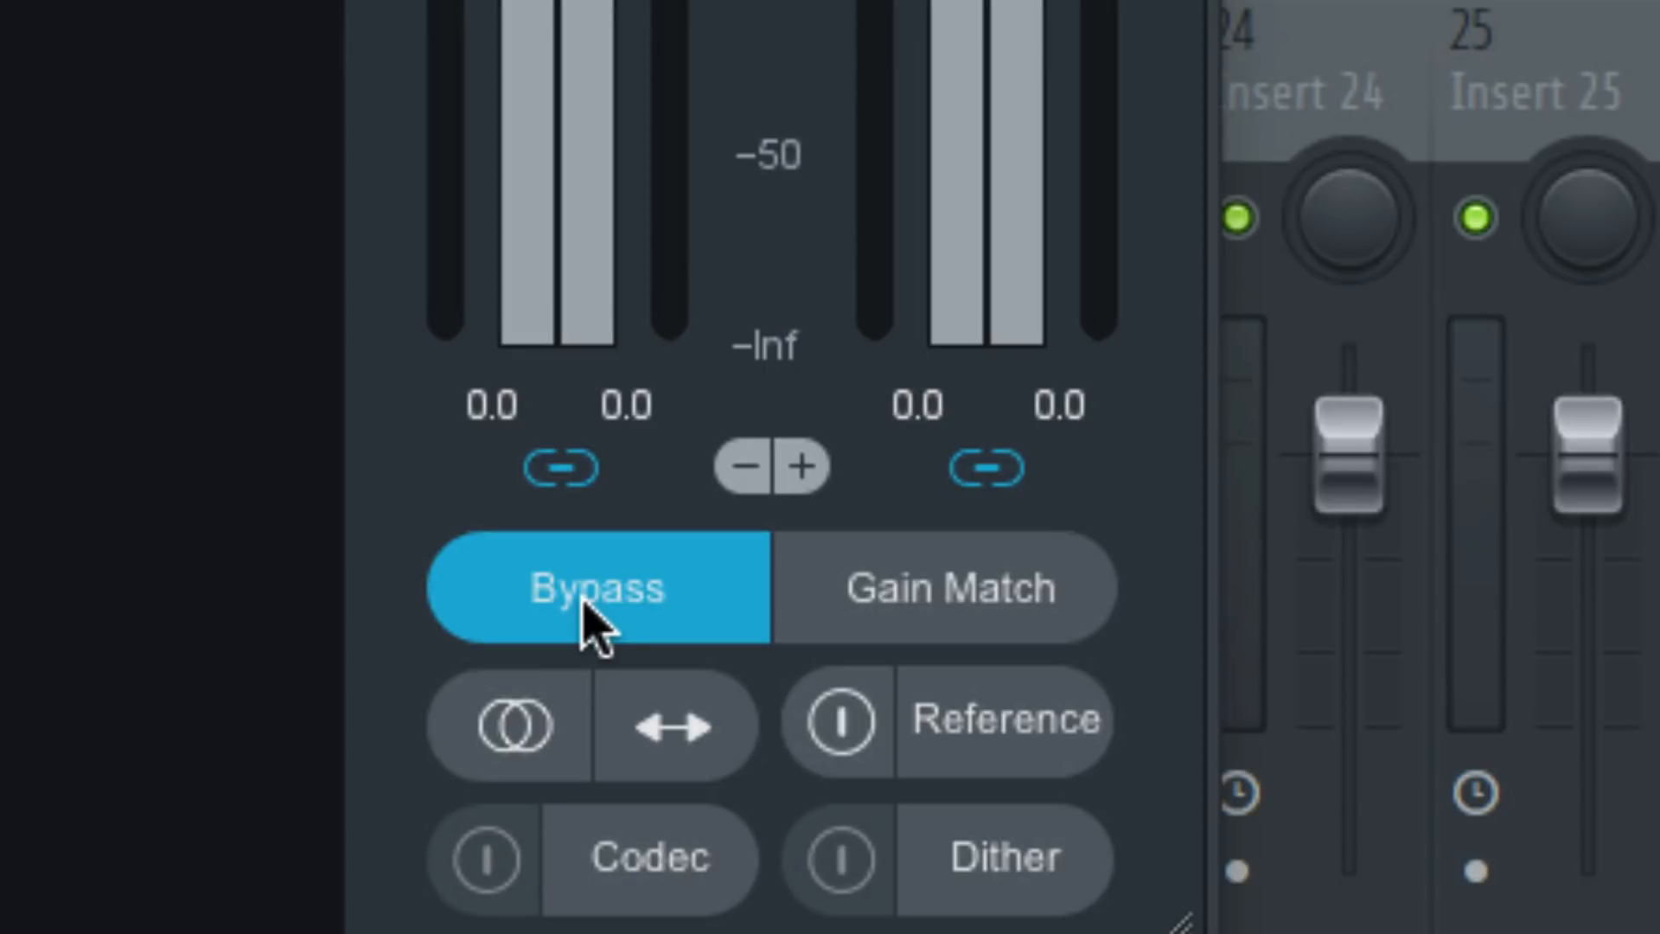
left_click(590, 621)
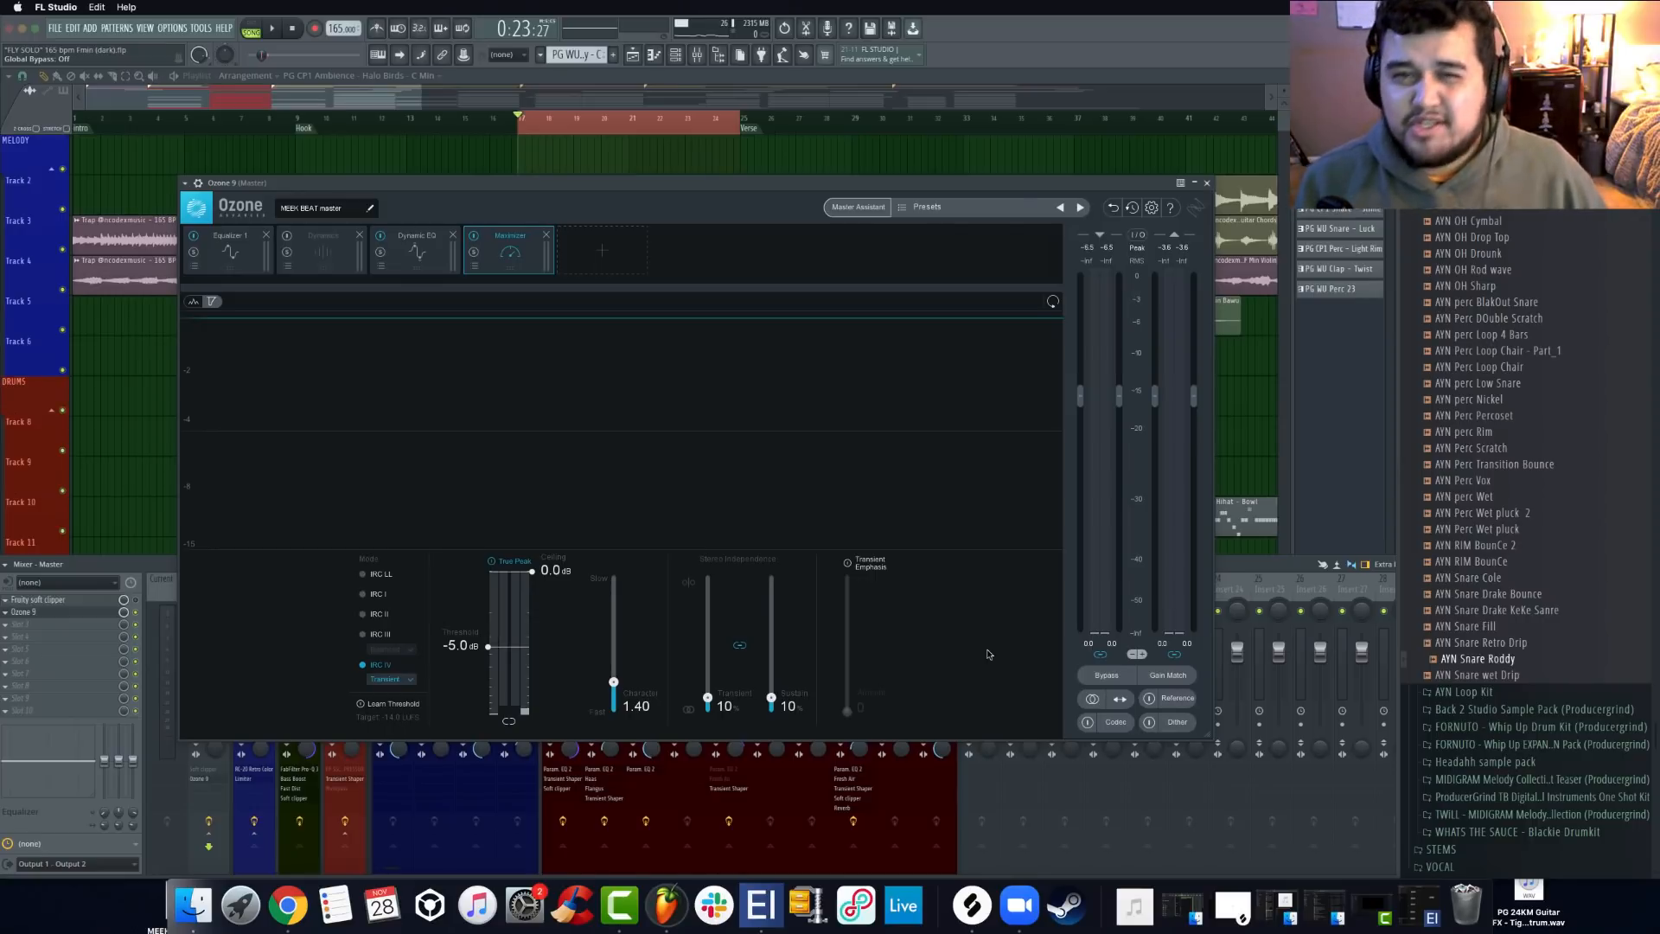
Remove all four modules, Equalizer, Dynamics, Dynamic EQ and Maximizer, from the Ozone signal chain
left_click(266, 235)
left_click(266, 235)
left_click(266, 235)
left_click(266, 235)
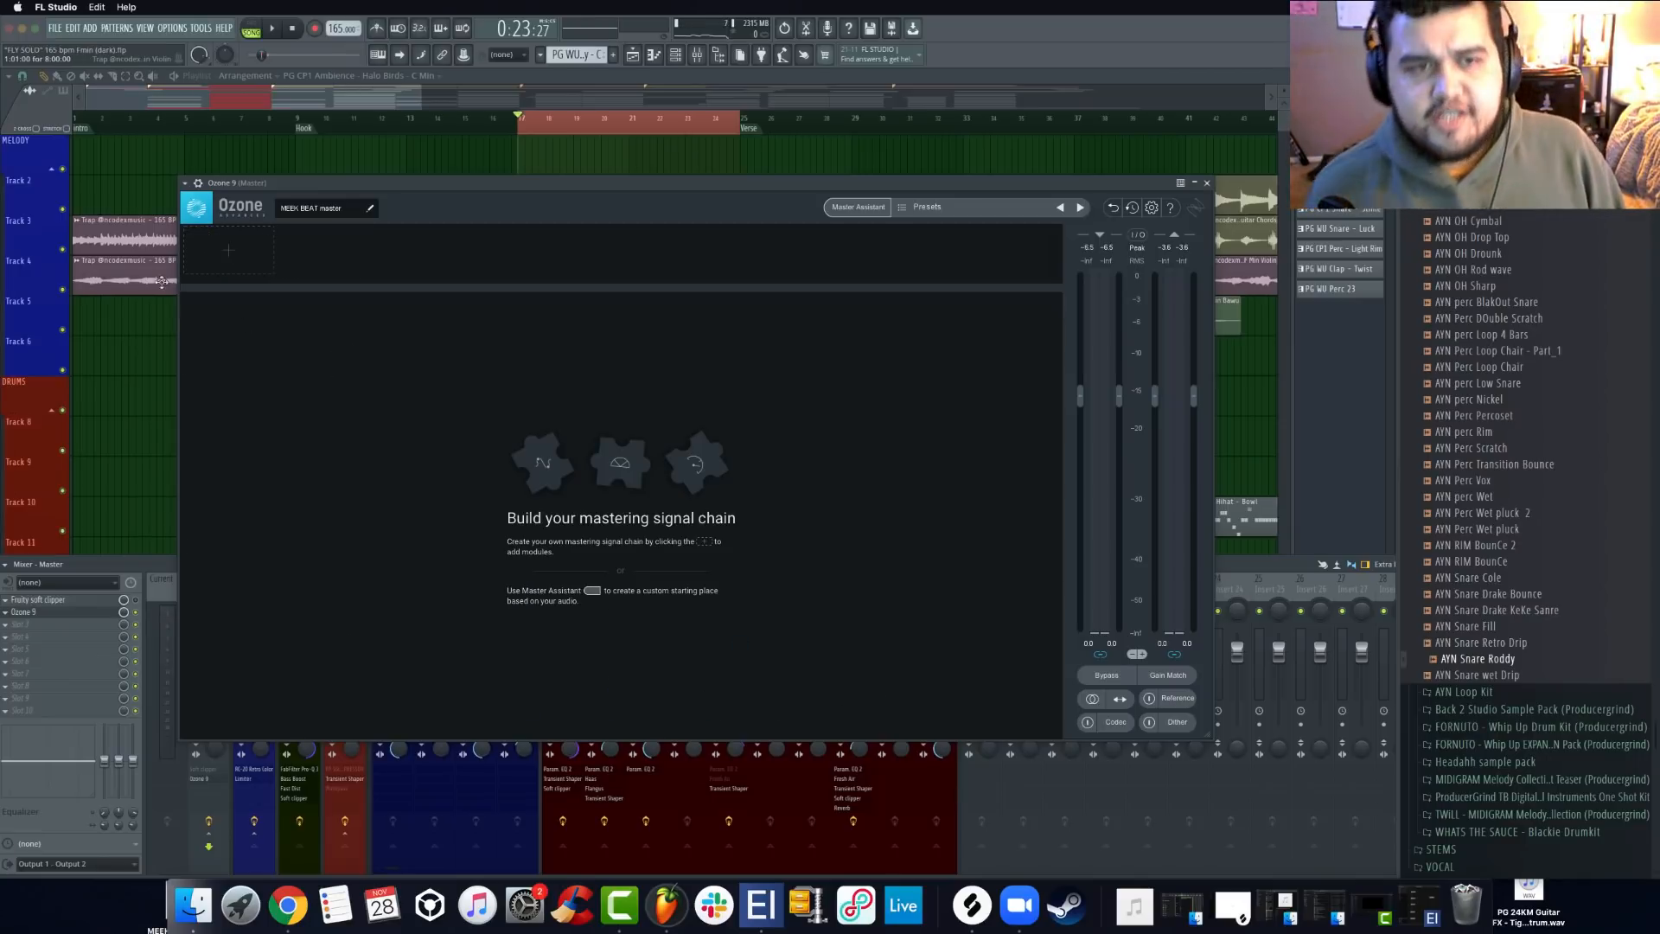
Add an Equalizer module to the empty Ozone signal chain and set it to Digital mode
left_click(229, 251)
left_click(257, 310)
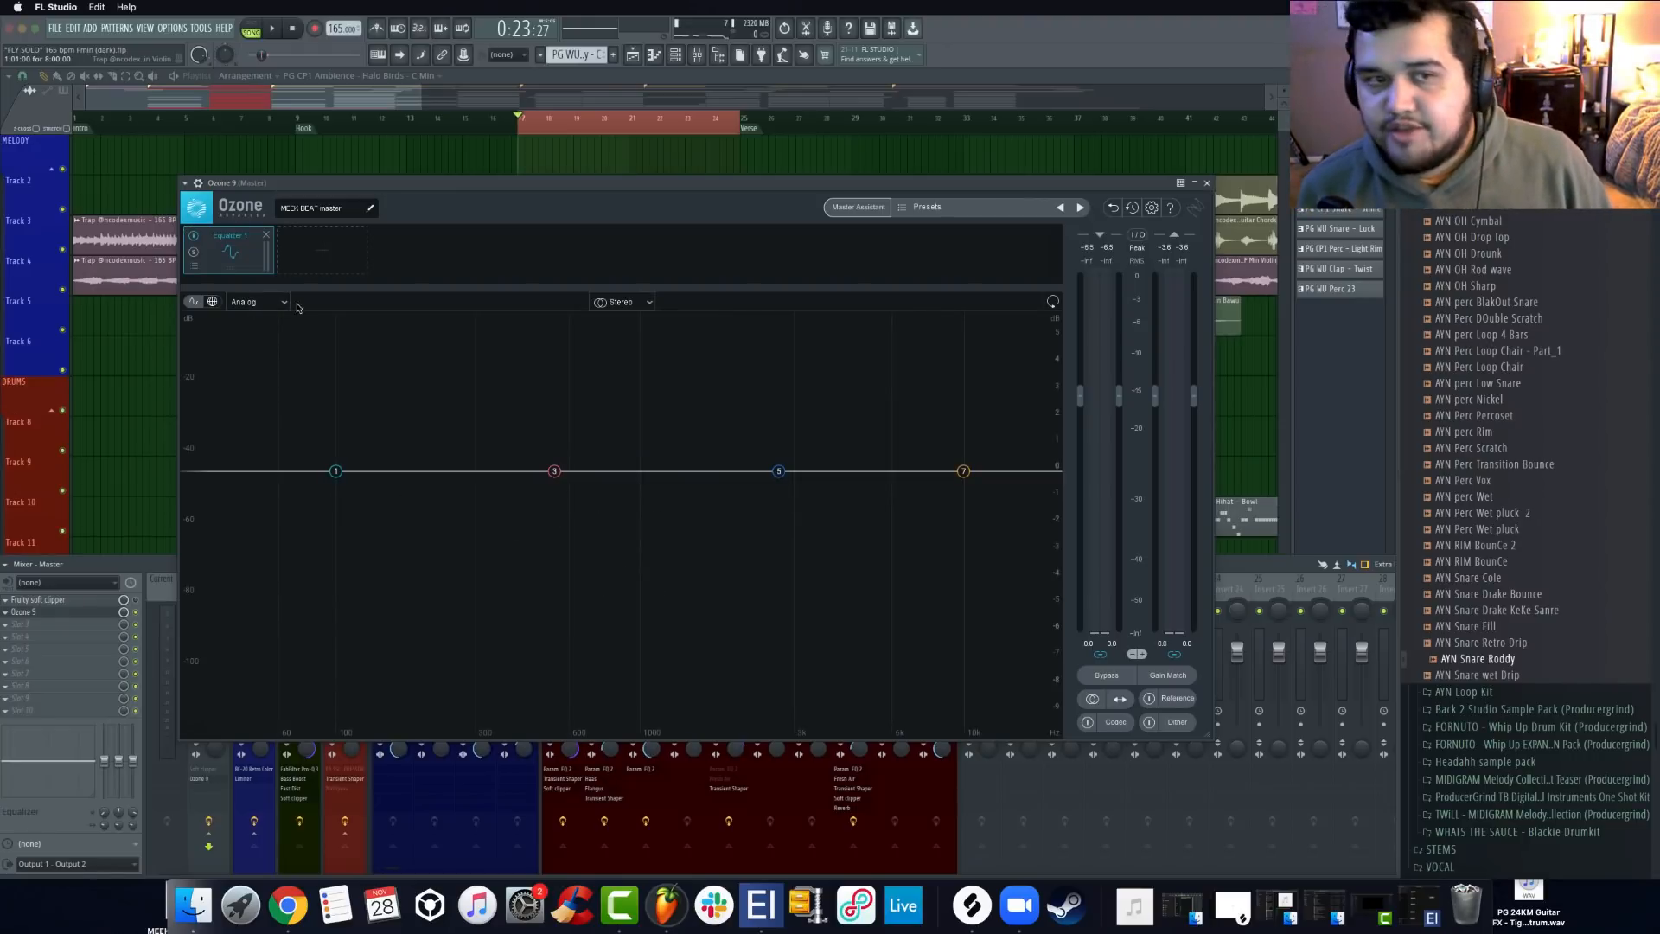
left_click(259, 301)
left_click(268, 349)
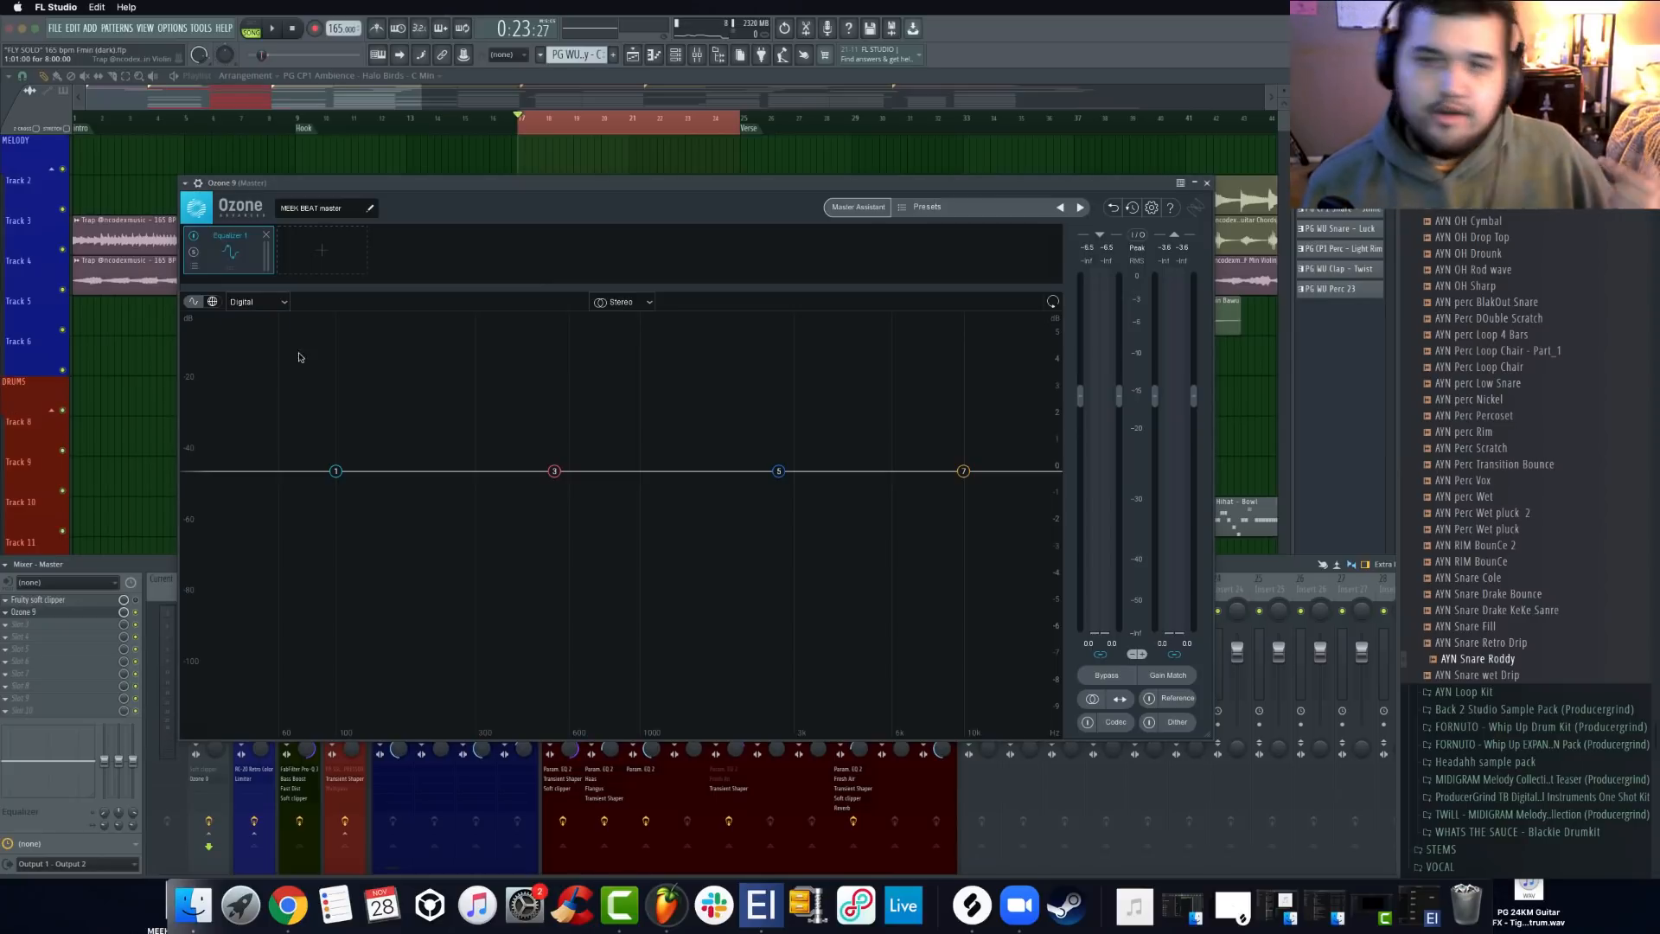
Shape band 1's Baxandall Bass filter into a low-end roll-off at about 40 Hz and -10.0 dB, auditioning it against the selected section
left_click_drag(336, 470, 268, 473)
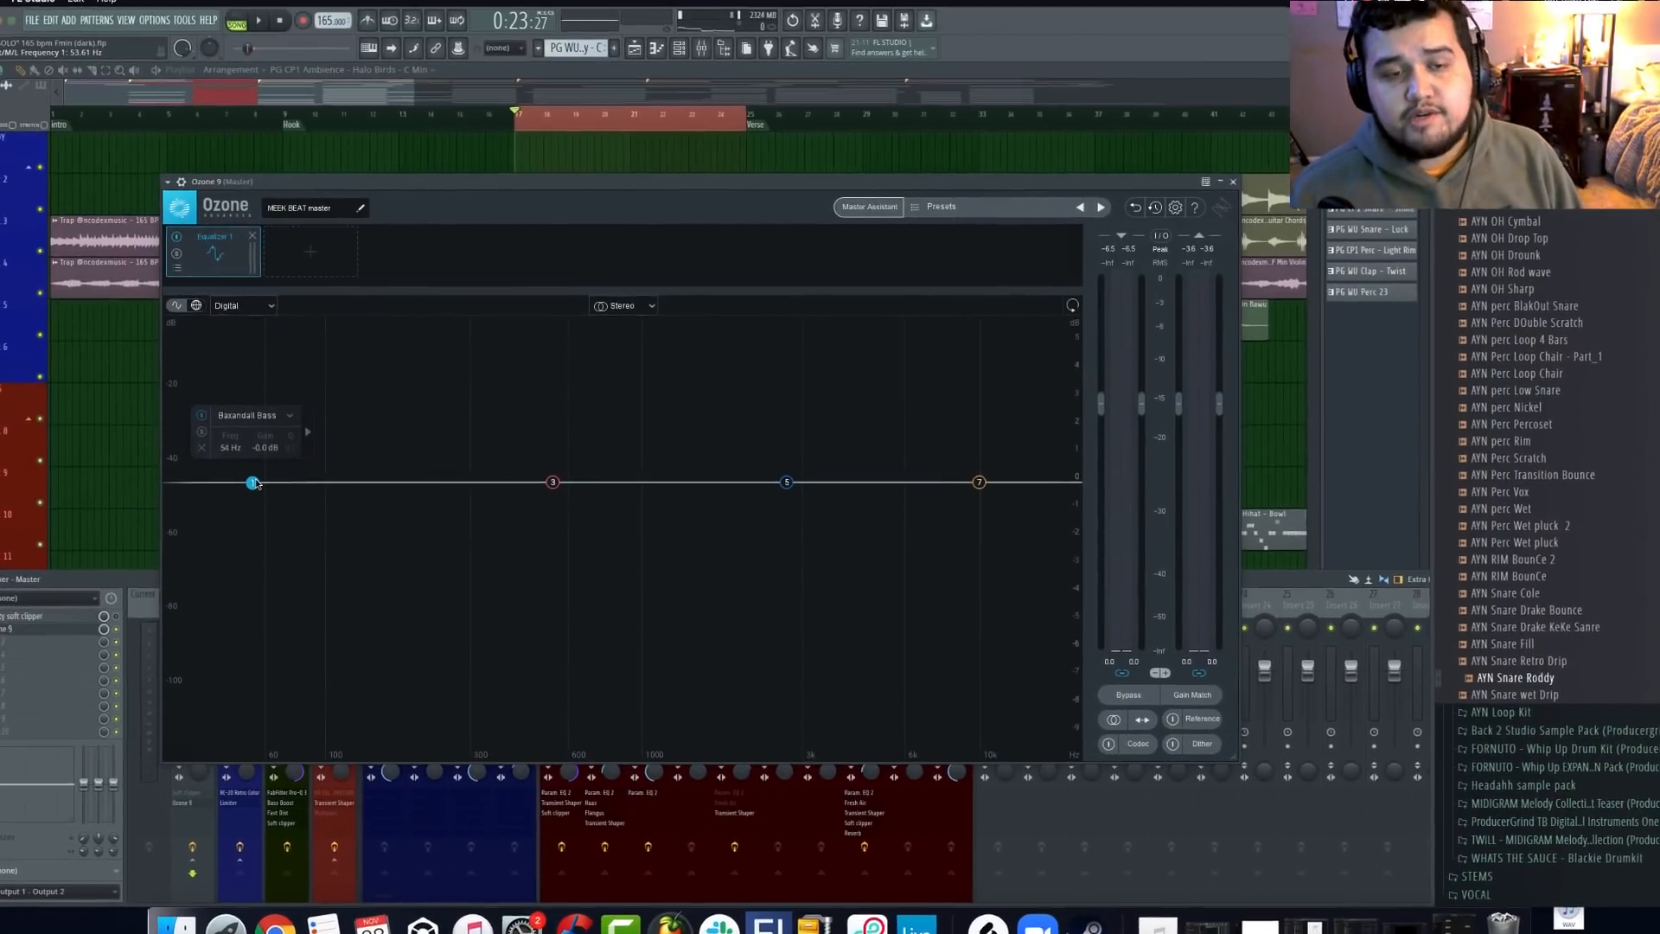
left_click_drag(203, 521, 214, 553)
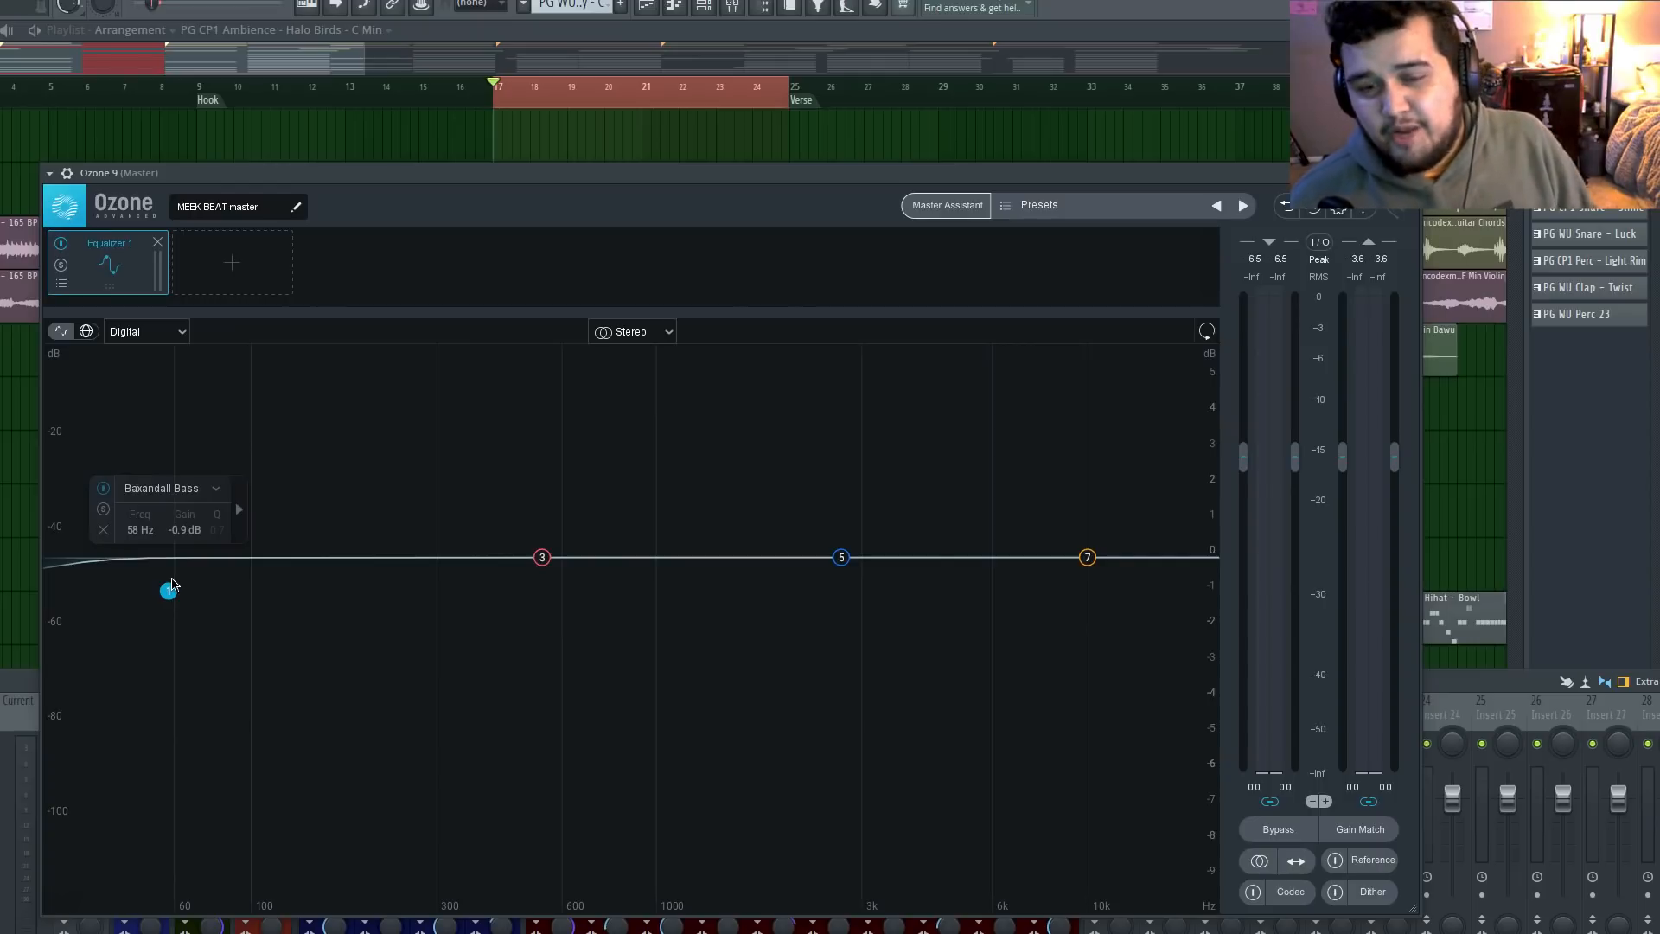
key("space")
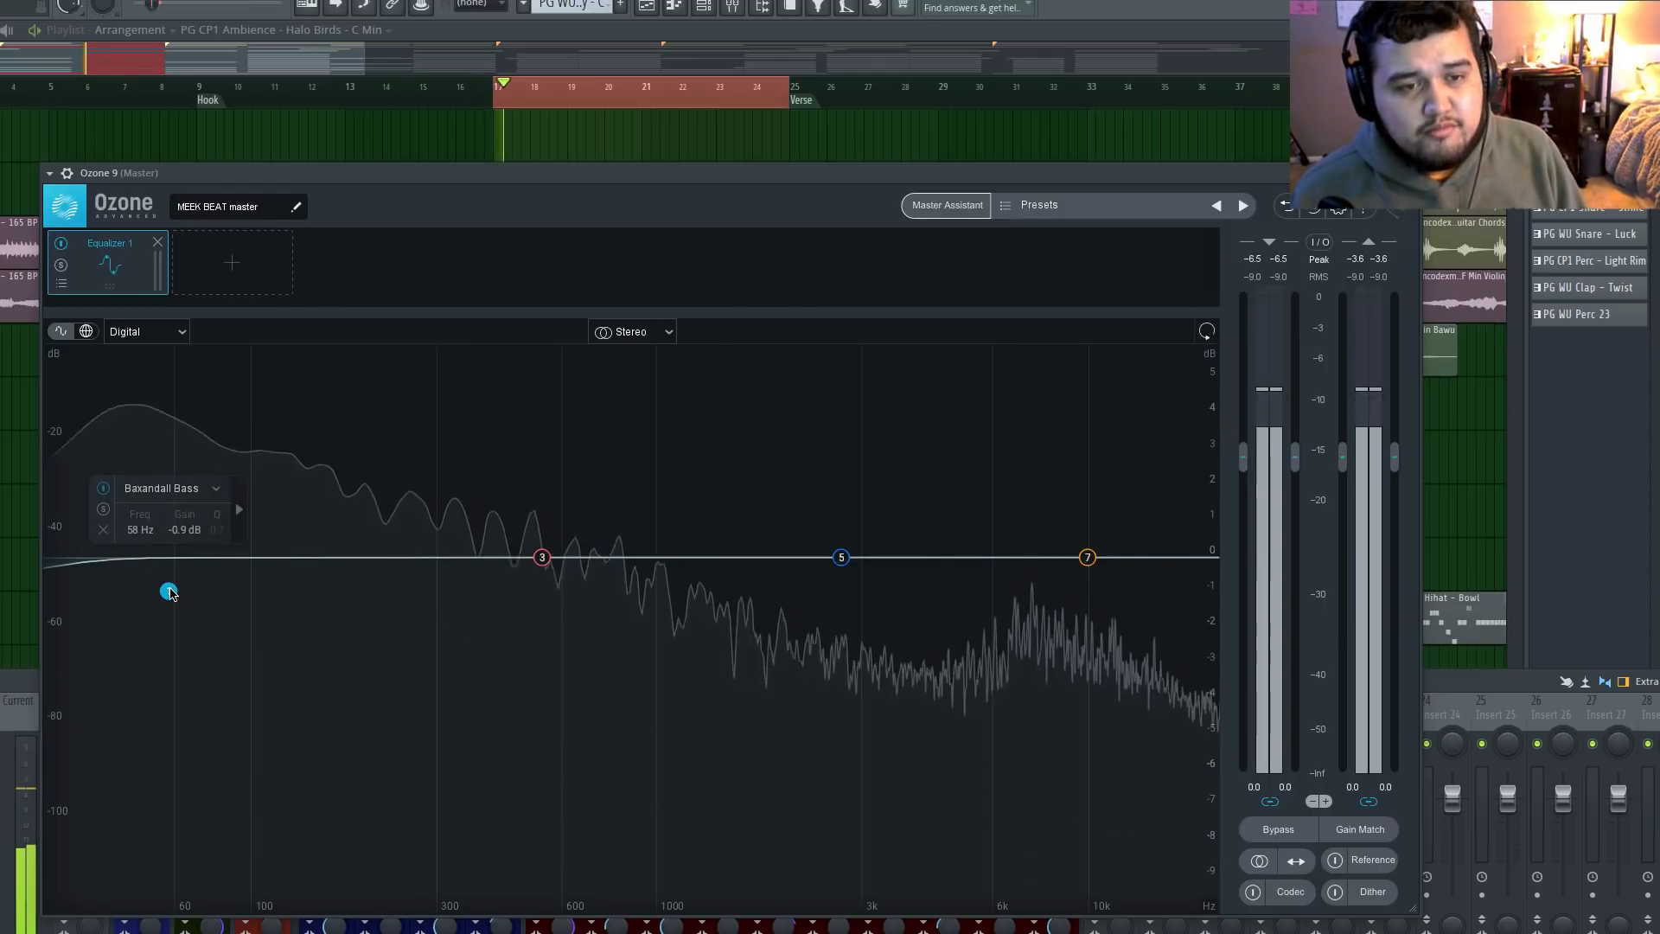
left_click_drag(169, 591, 853, 907)
left_click_drag(683, 907, 118, 930)
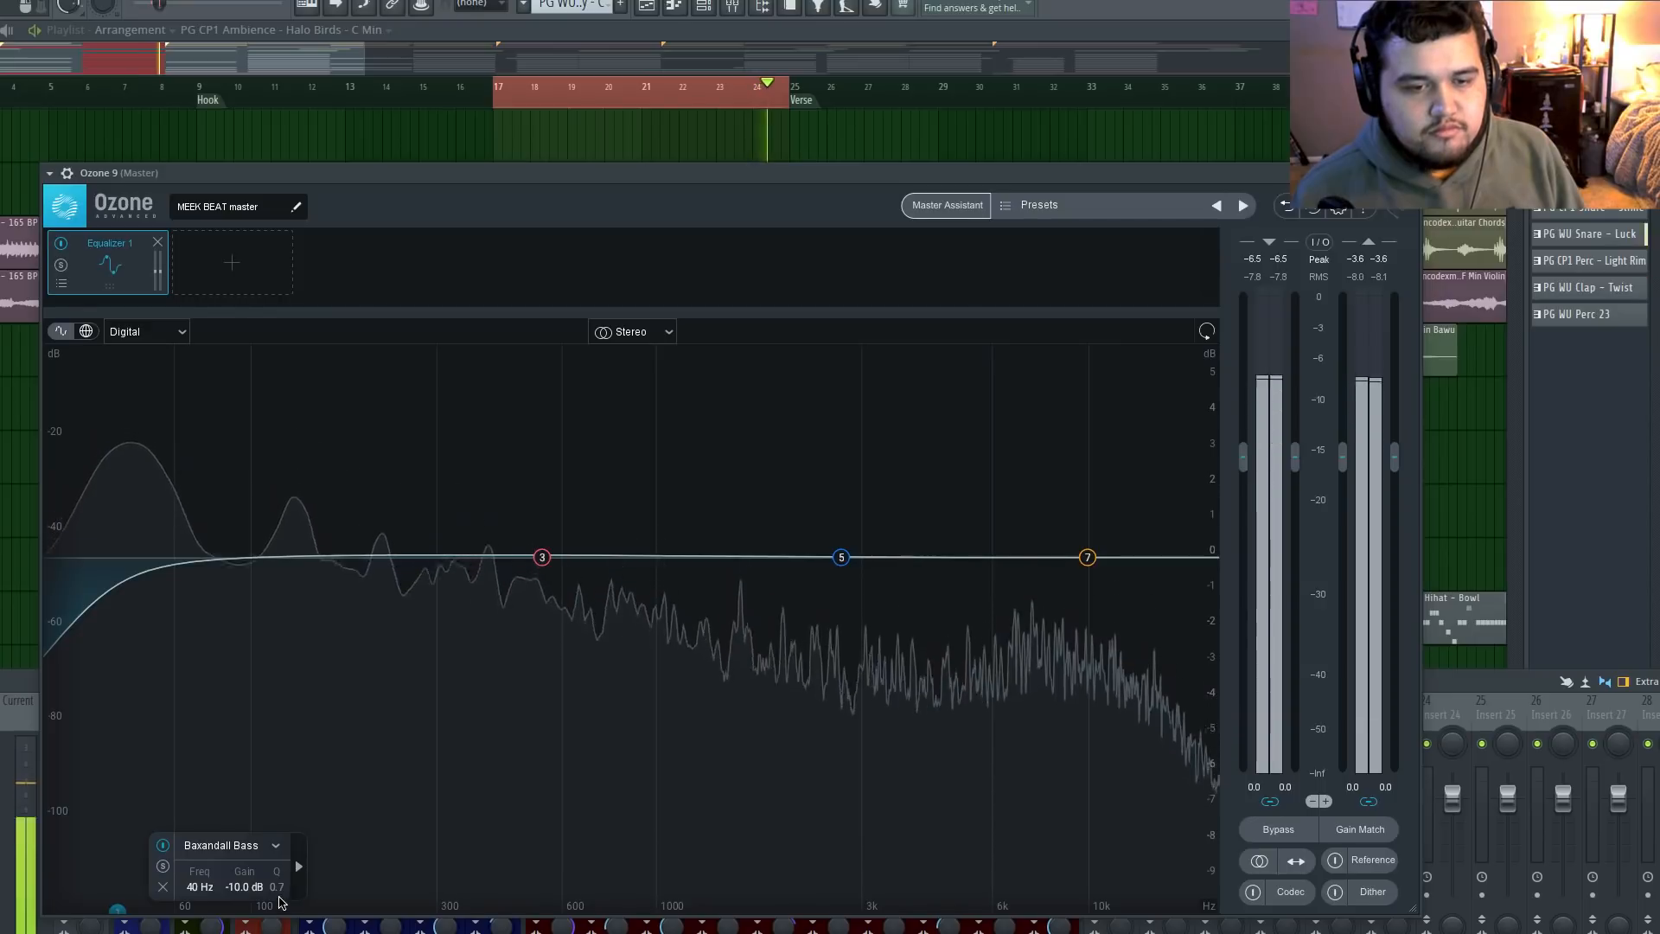
key("space")
left_click_drag(117, 909, 112, 910)
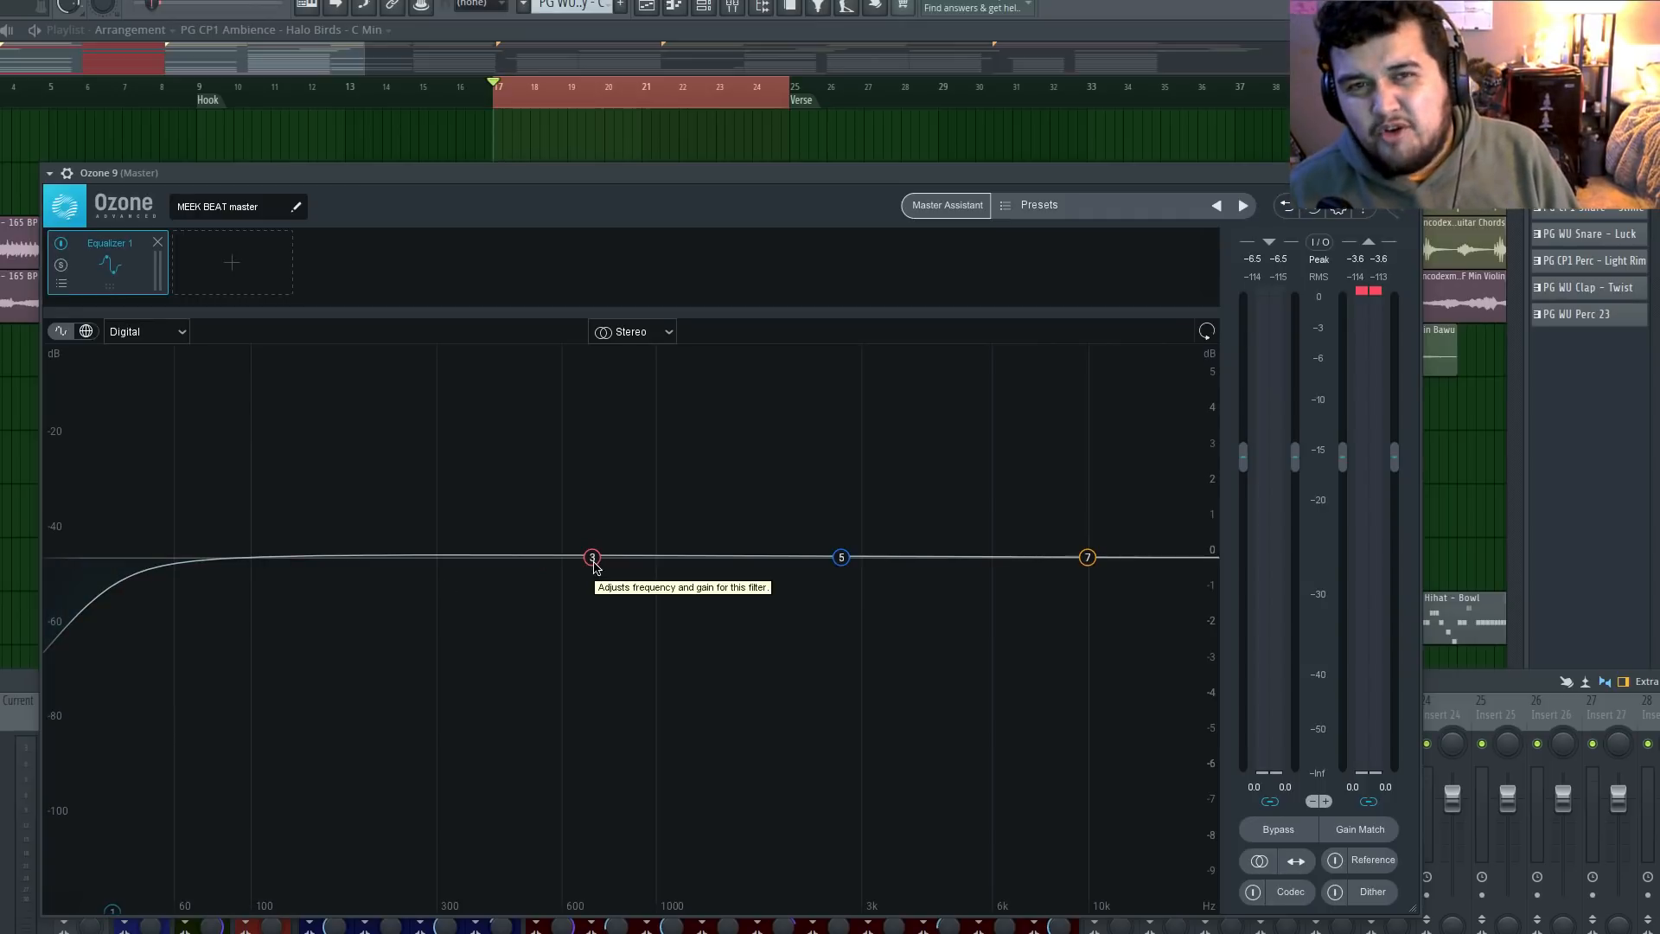
Boost bell band 3 to 6.0 dB and sweep it in solo up to about 1400 Hz while the section plays
left_click_drag(594, 563, 603, 523)
left_click_drag(572, 412, 571, 345)
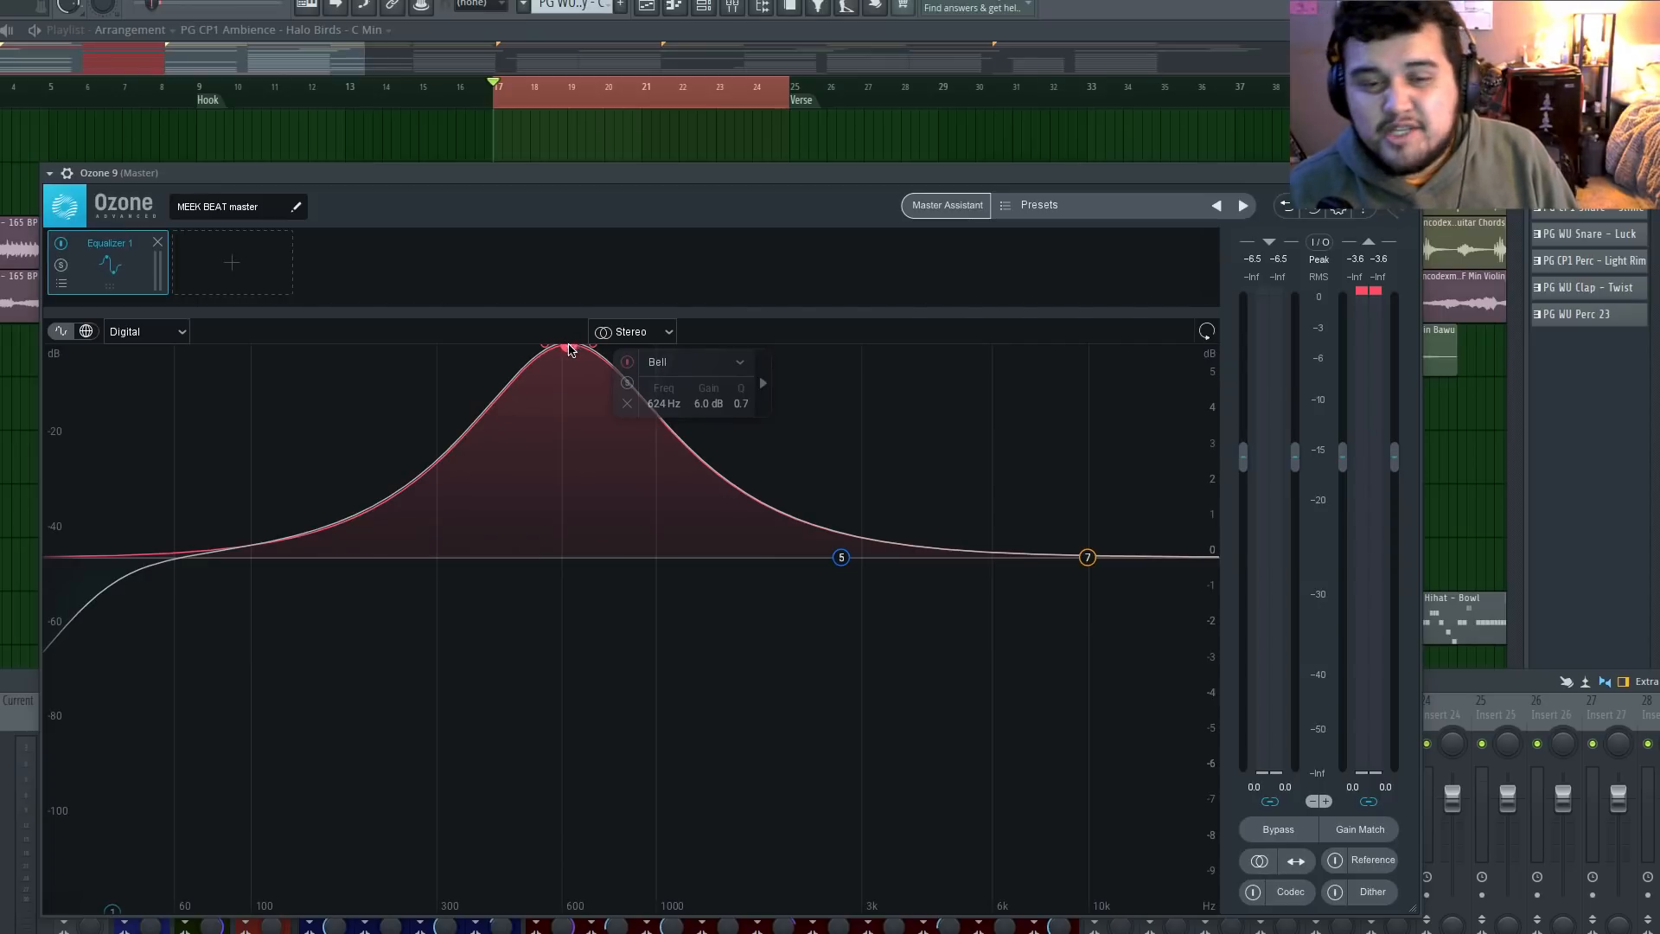
key("space")
left_click_drag(571, 354, 718, 345)
left_click(764, 383)
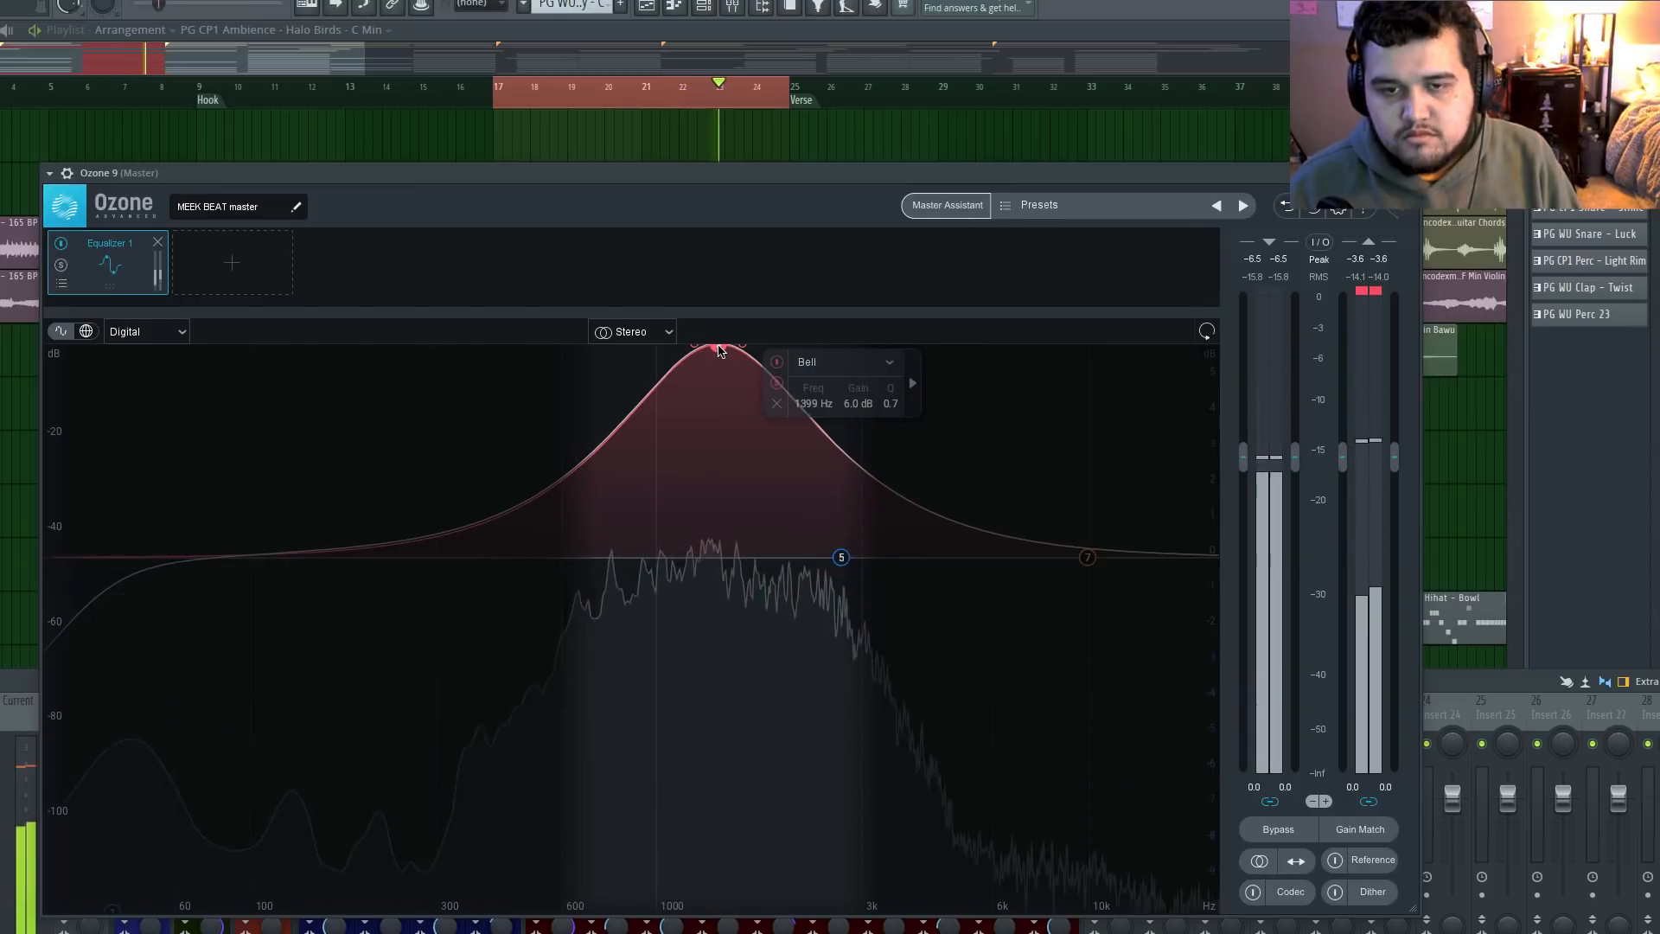
Narrow band 3 to a Q of 1.5, continue the soloed sweep up to 1600 Hz, and turn its solo off
scroll(718, 345, "up", 4)
scroll(718, 350, "up", 3)
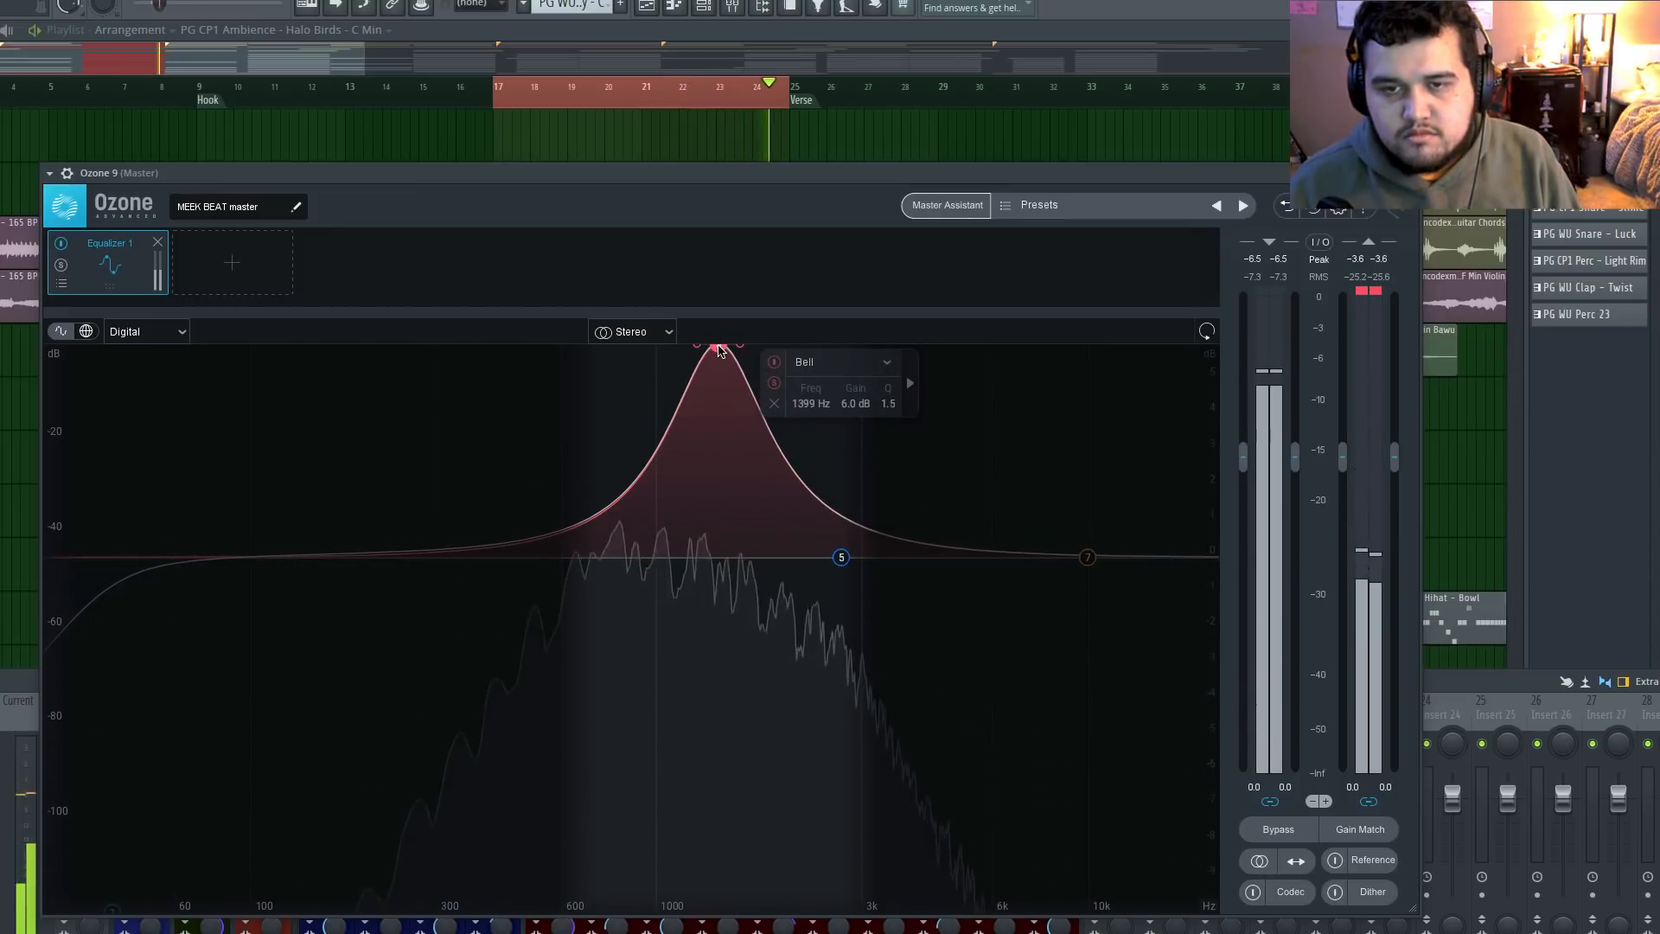
left_click(776, 383)
left_click(776, 383)
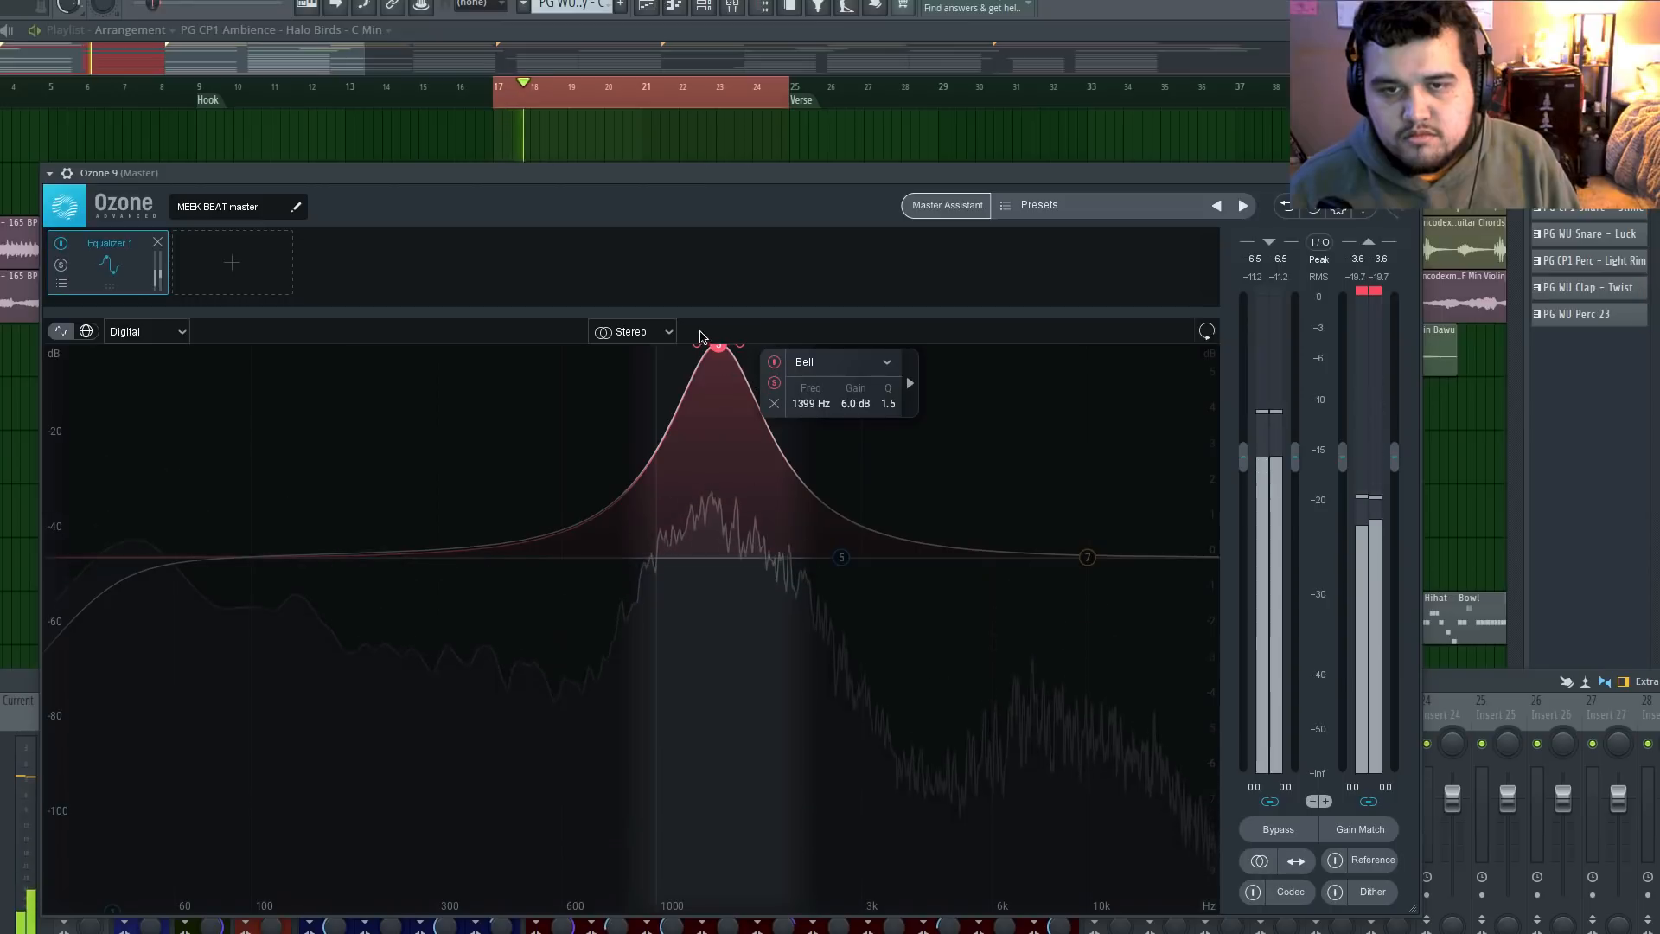
left_click_drag(720, 347, 730, 347)
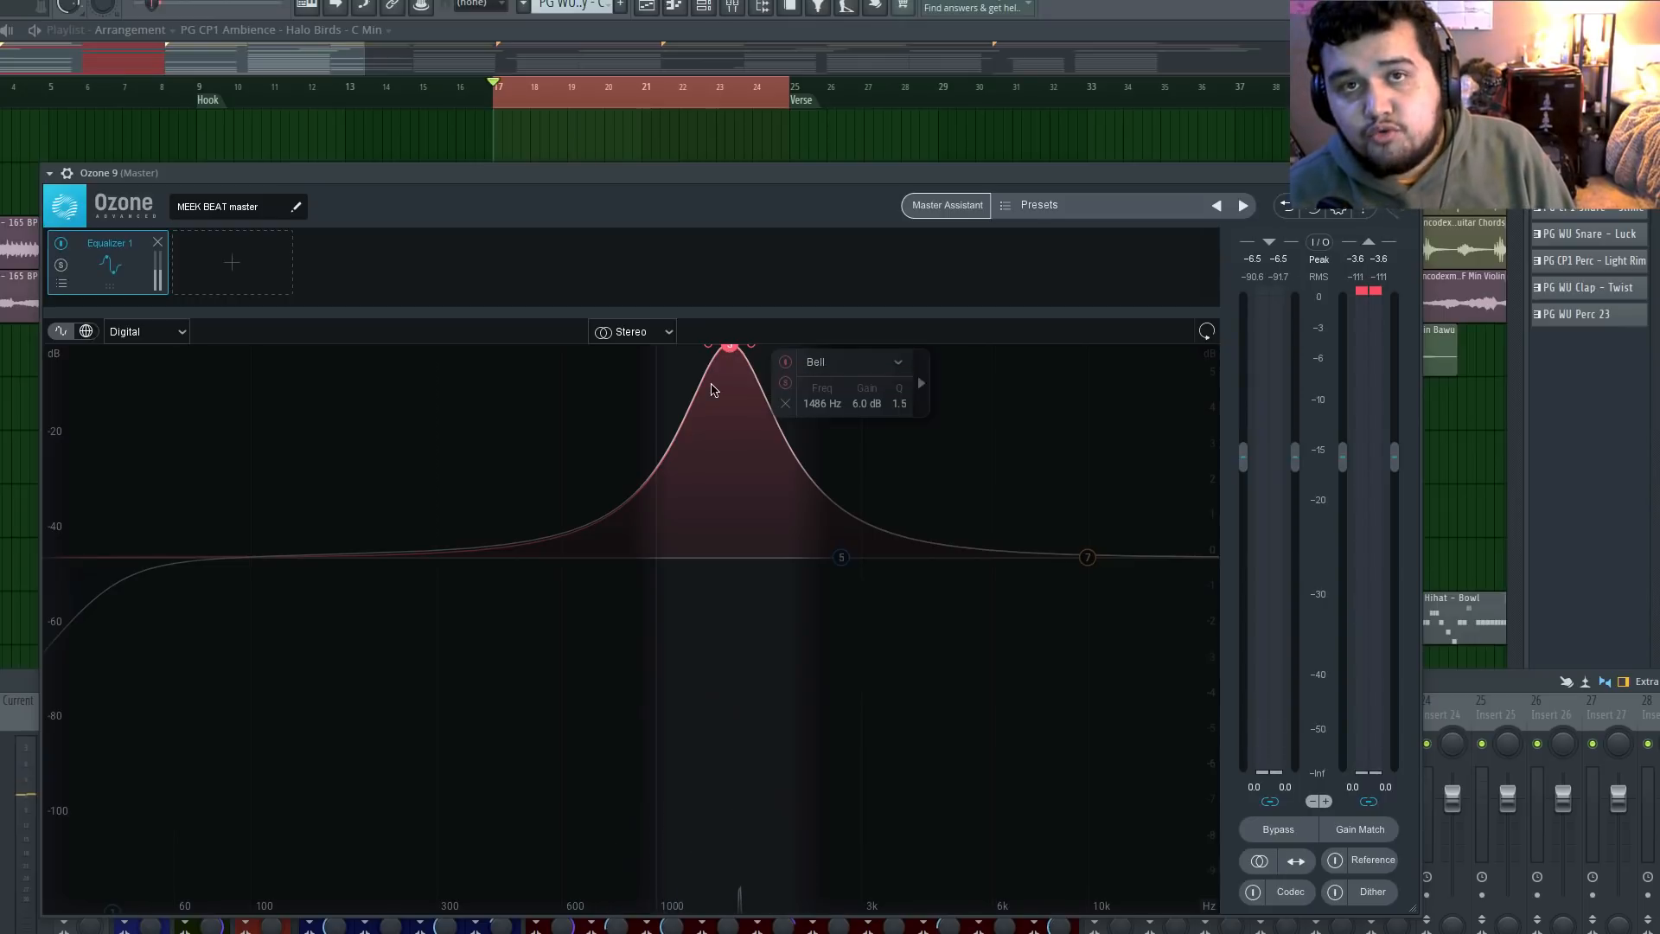
scroll(734, 352, "up", 2)
scroll(735, 352, "down", 2)
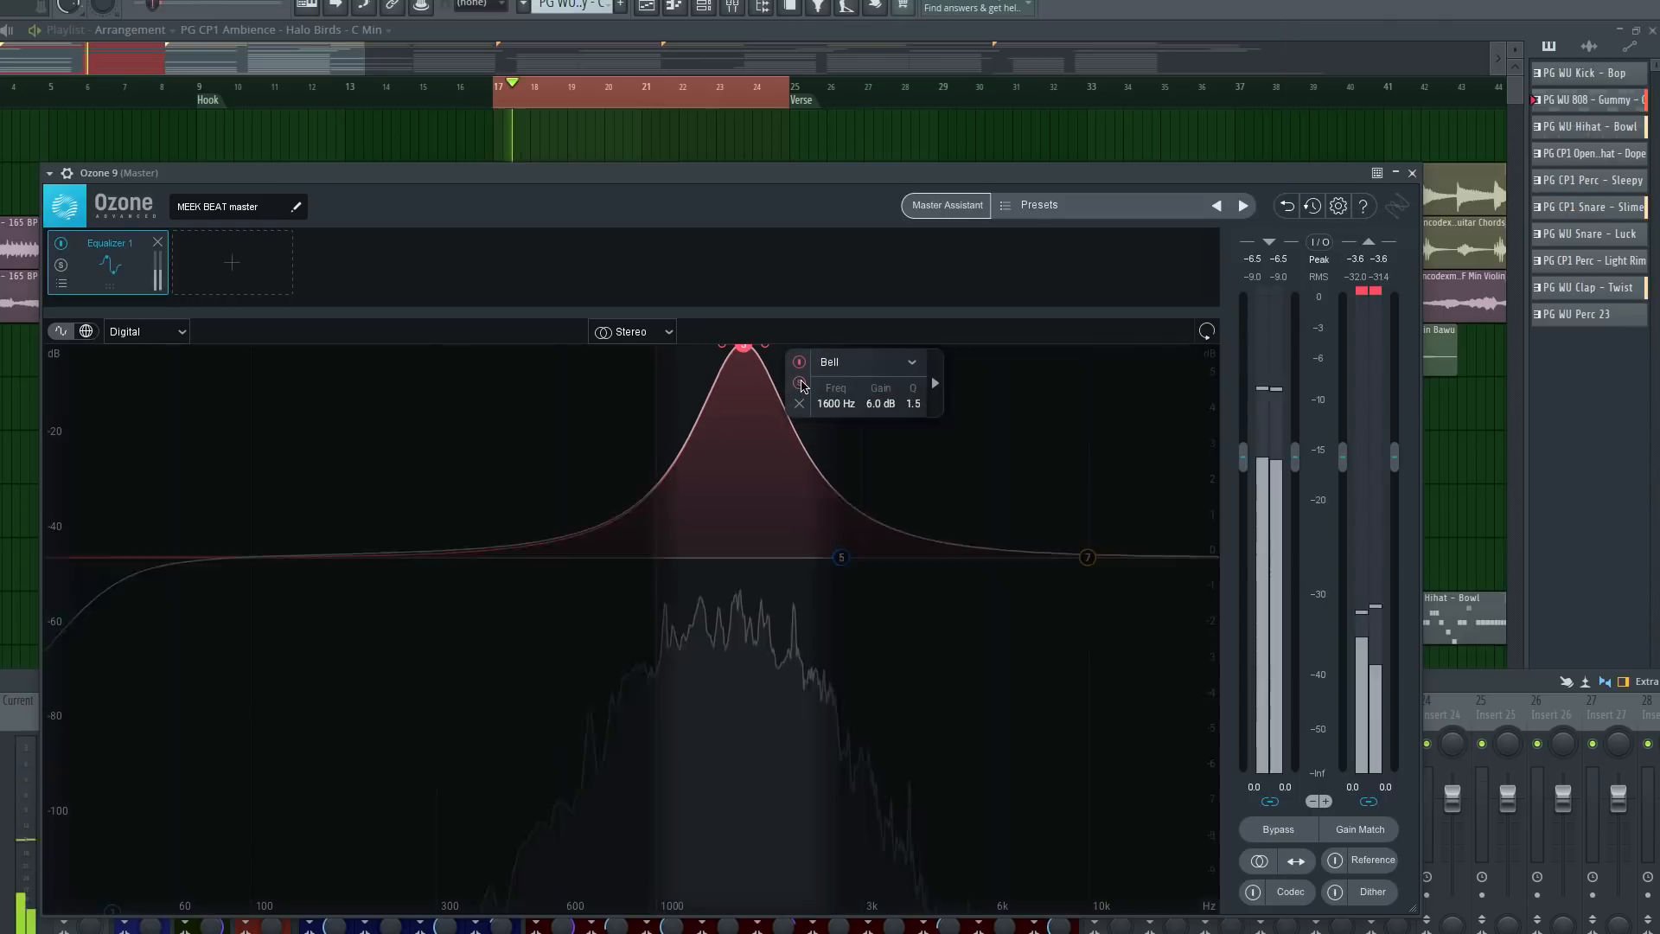
left_click(800, 383)
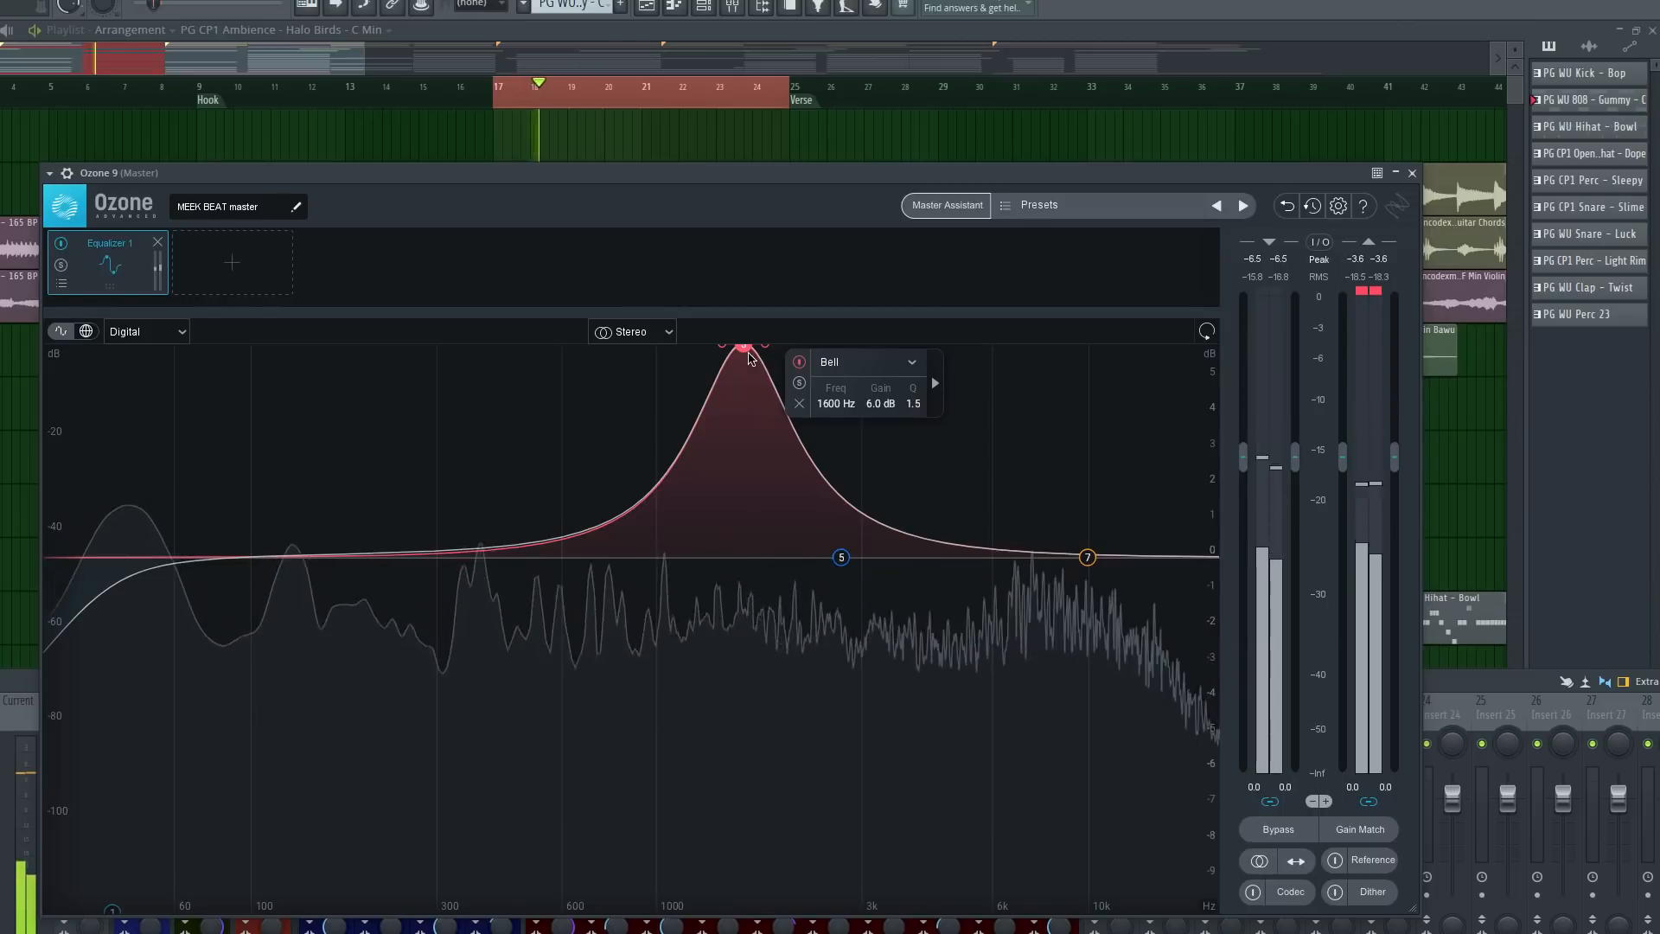
Pull band 3 down to a -0.4 dB cut around 1528 Hz and narrow its Q to 2.4
left_click_drag(744, 350, 734, 576)
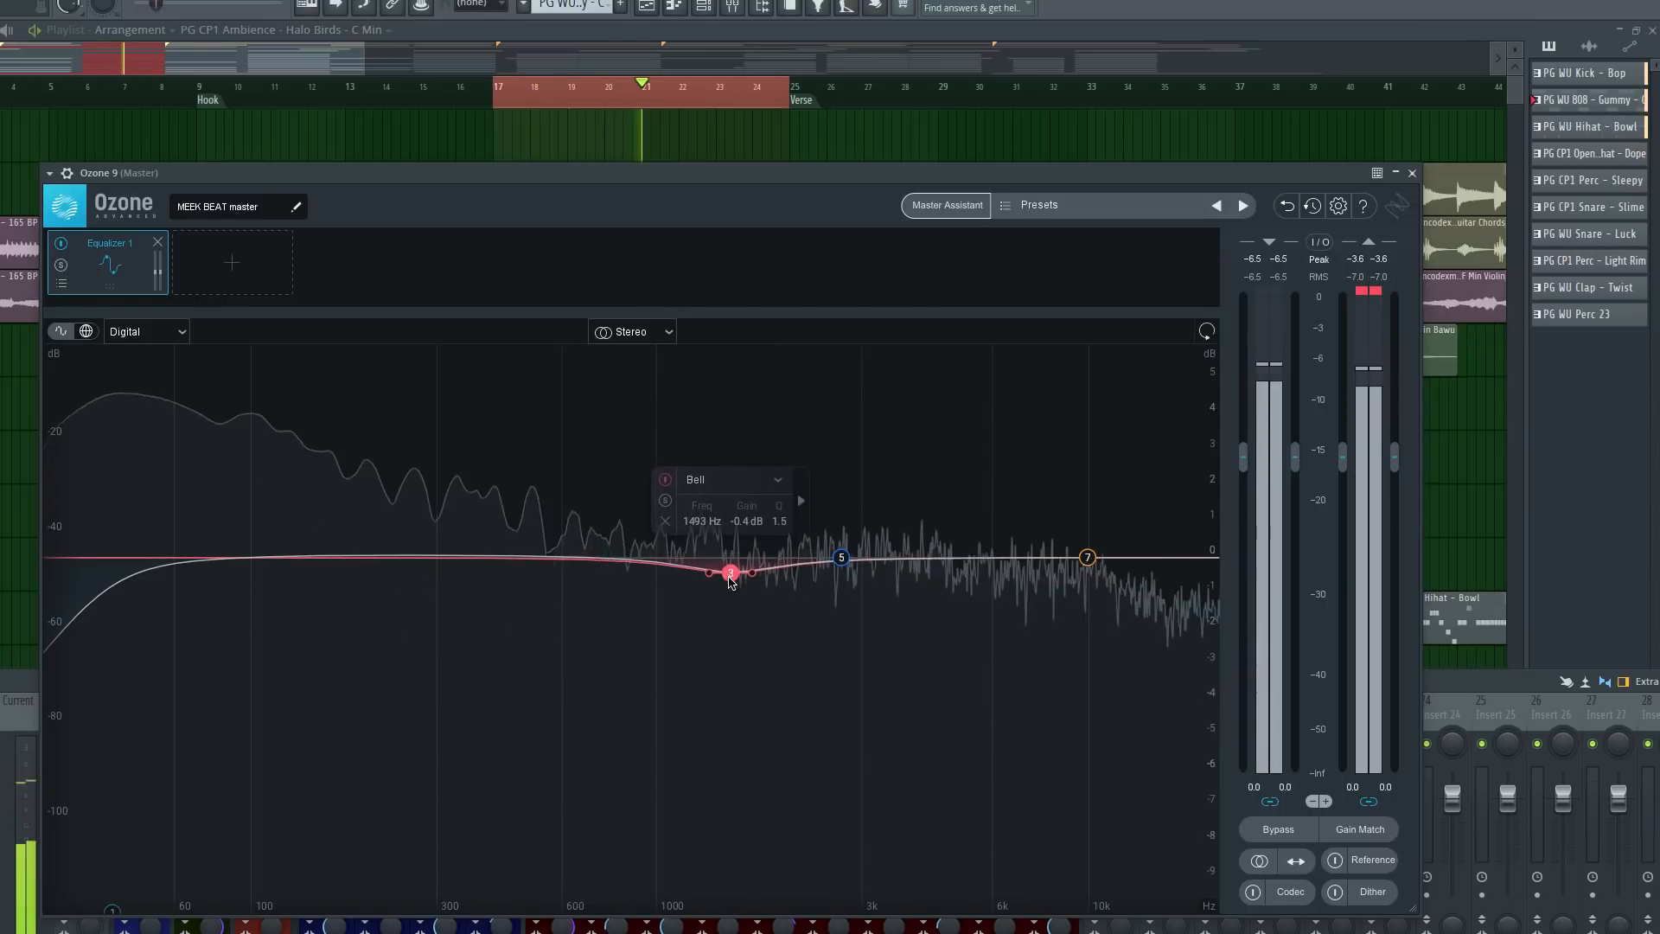
scroll(734, 576, "up", 2)
scroll(734, 578, "up", 7)
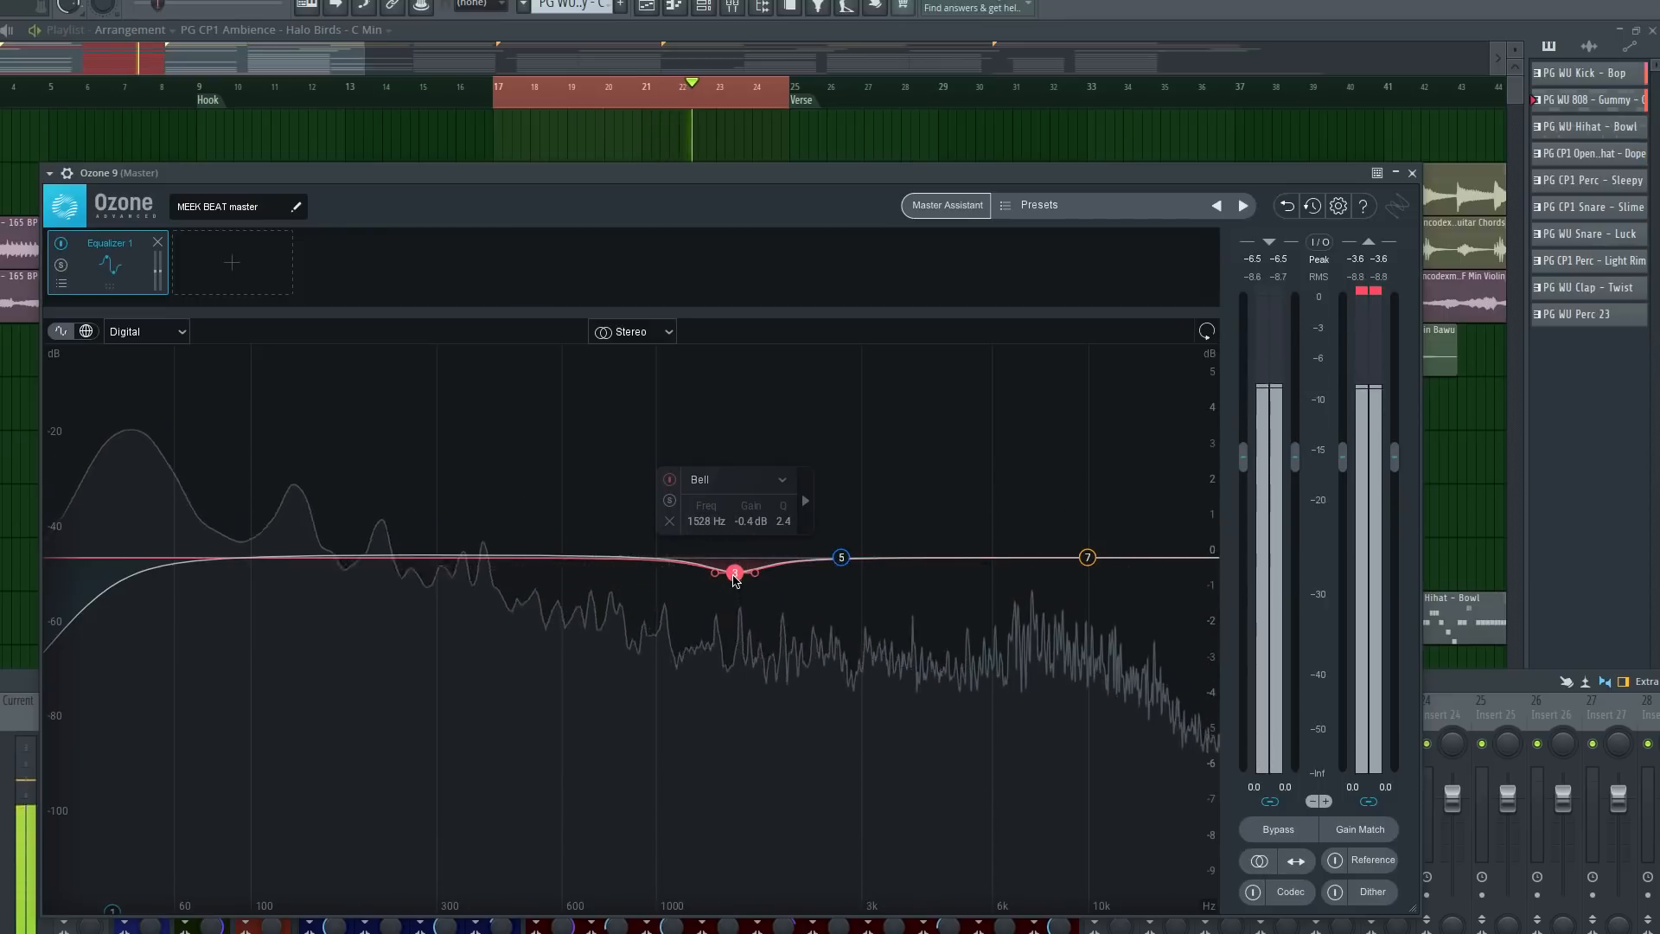
Sweep band 3 again in solo with a 6.0 dB boost, settle on a -0.8 dB cut at 2304 Hz, and unsolo it
left_click_drag(734, 579, 768, 281)
left_click(820, 383)
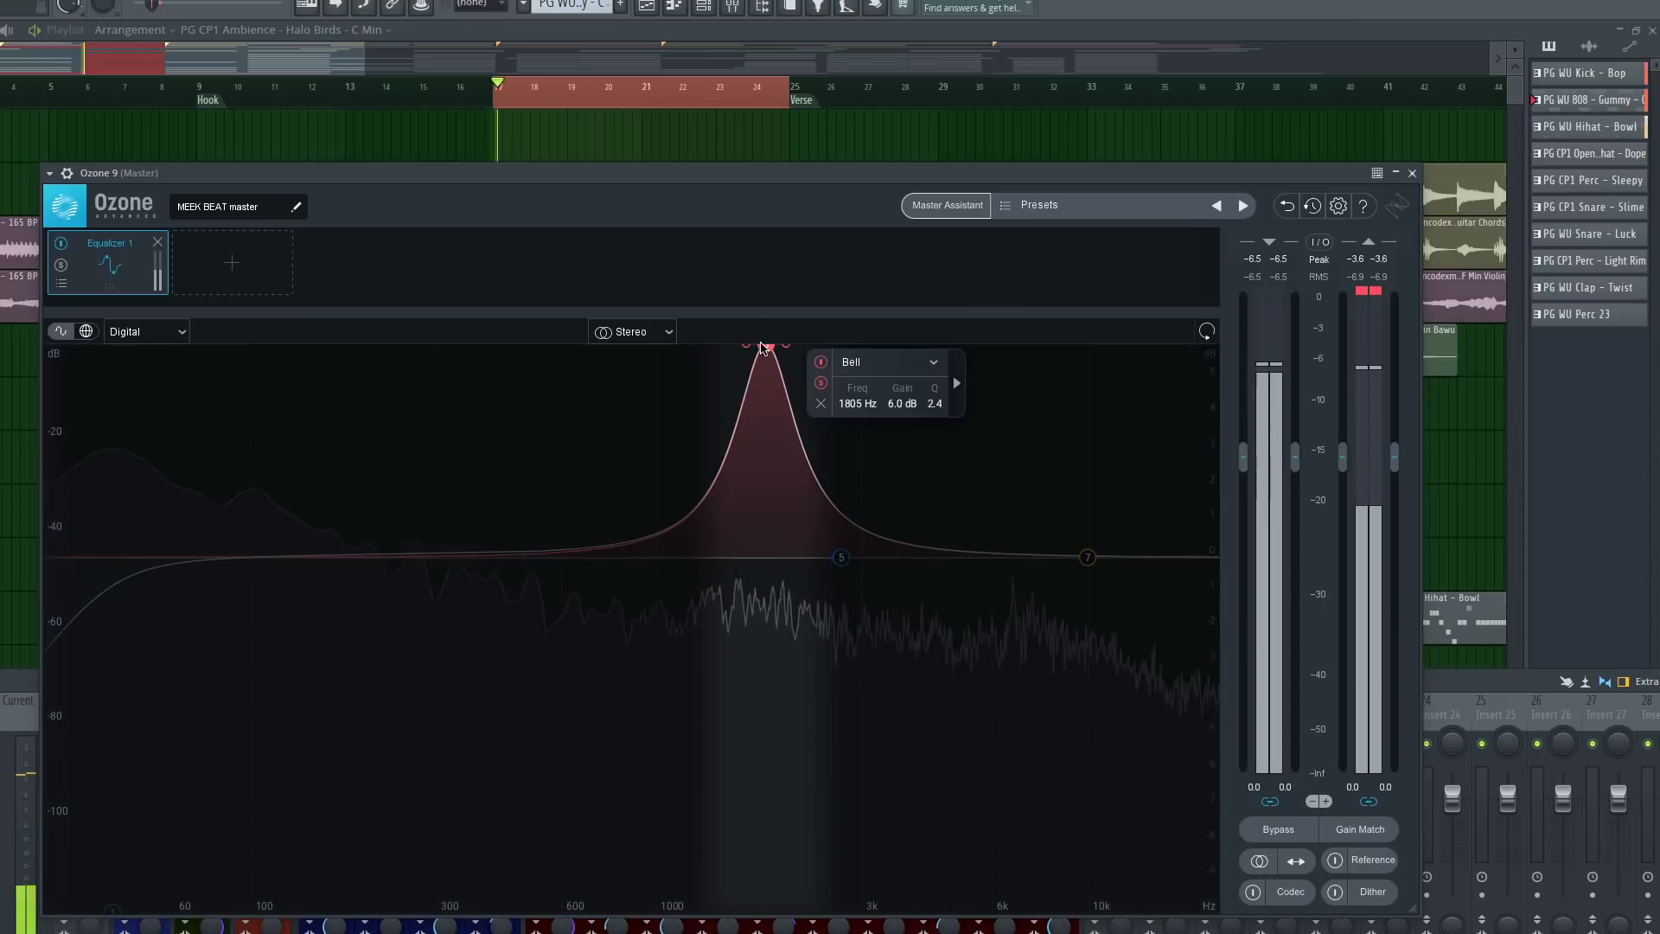
left_click_drag(772, 355, 809, 625)
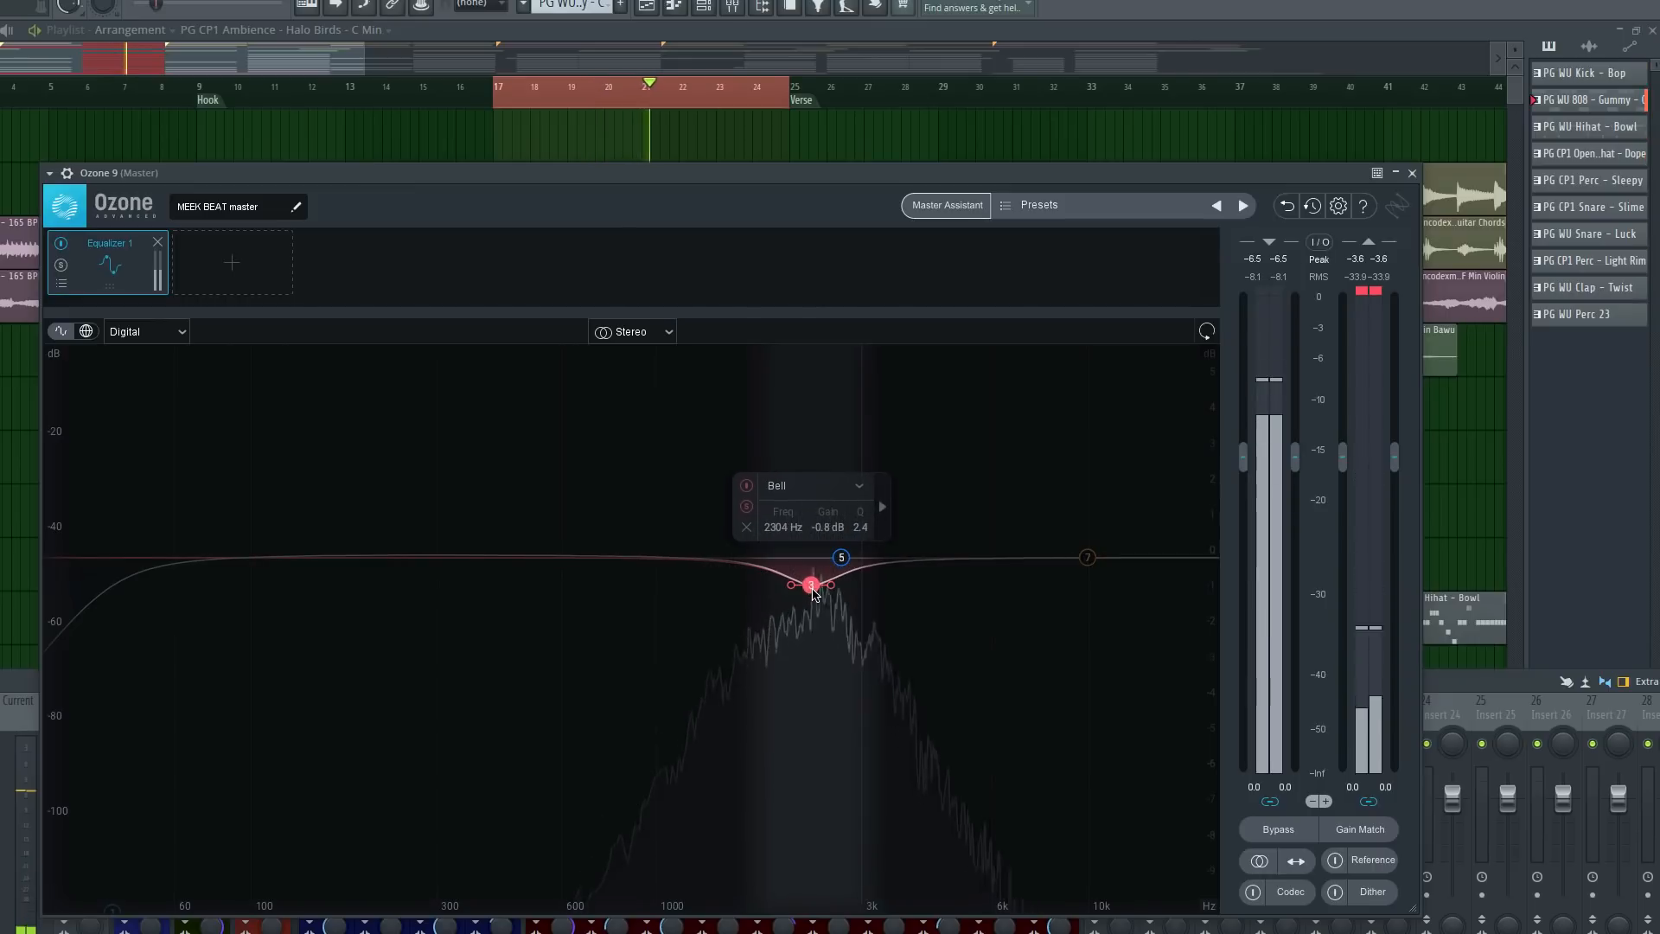
left_click(748, 509)
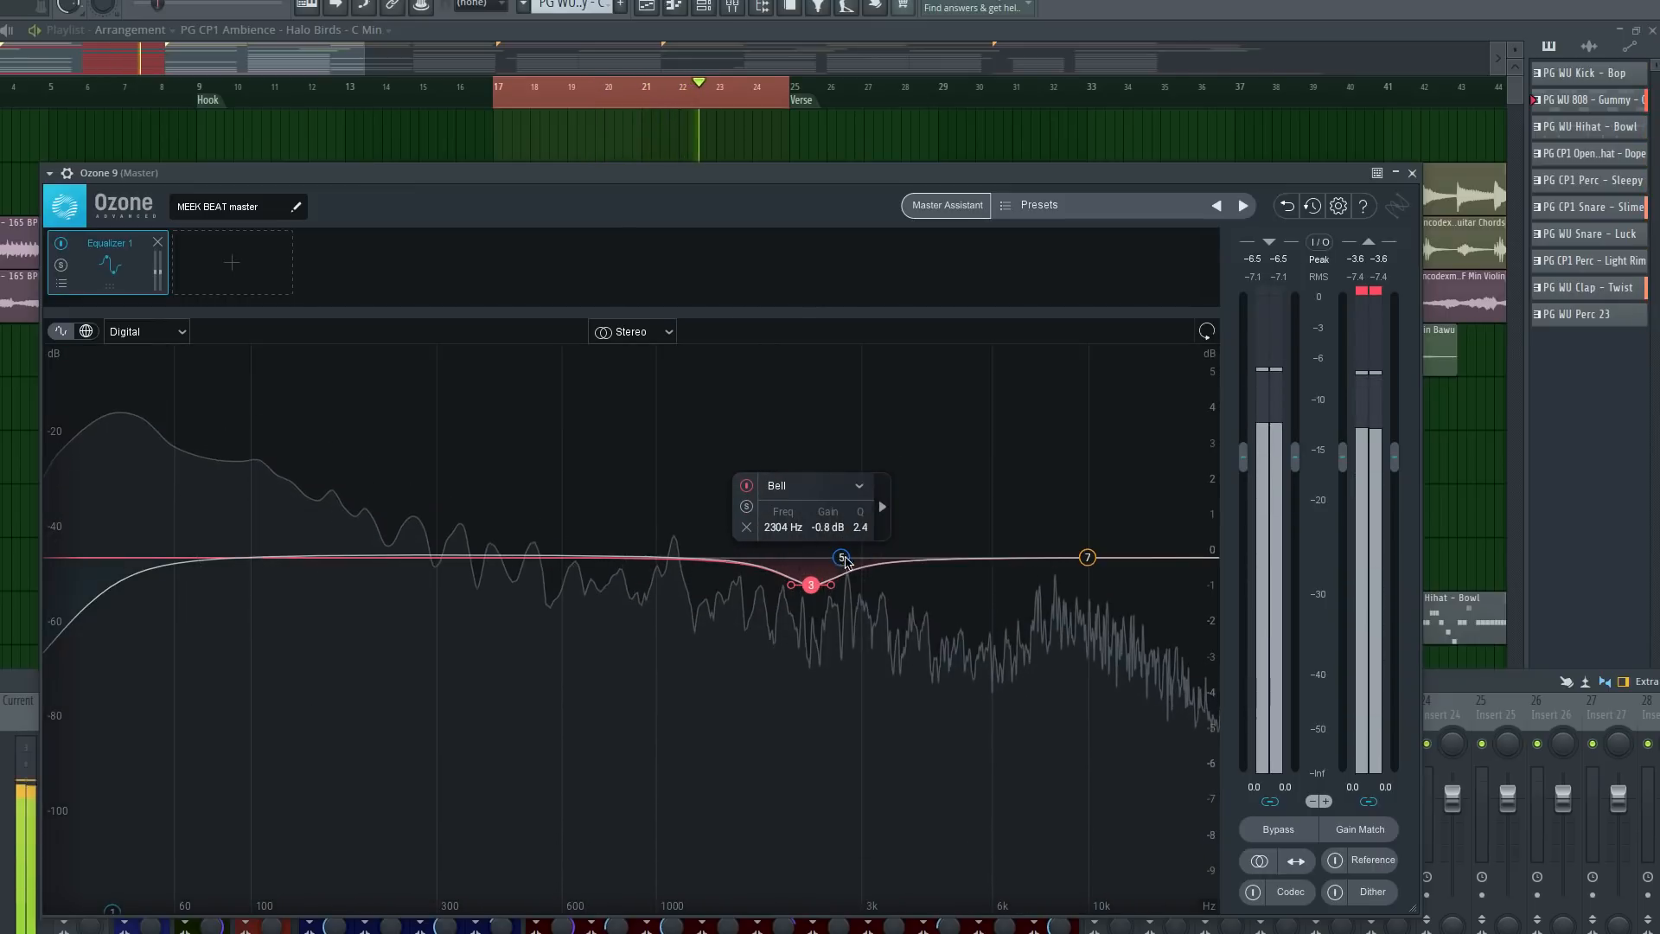
Remove band 7 from the equalizer and shift the band 3 cut to 2515 Hz at -0.9 dB
left_click(1087, 557)
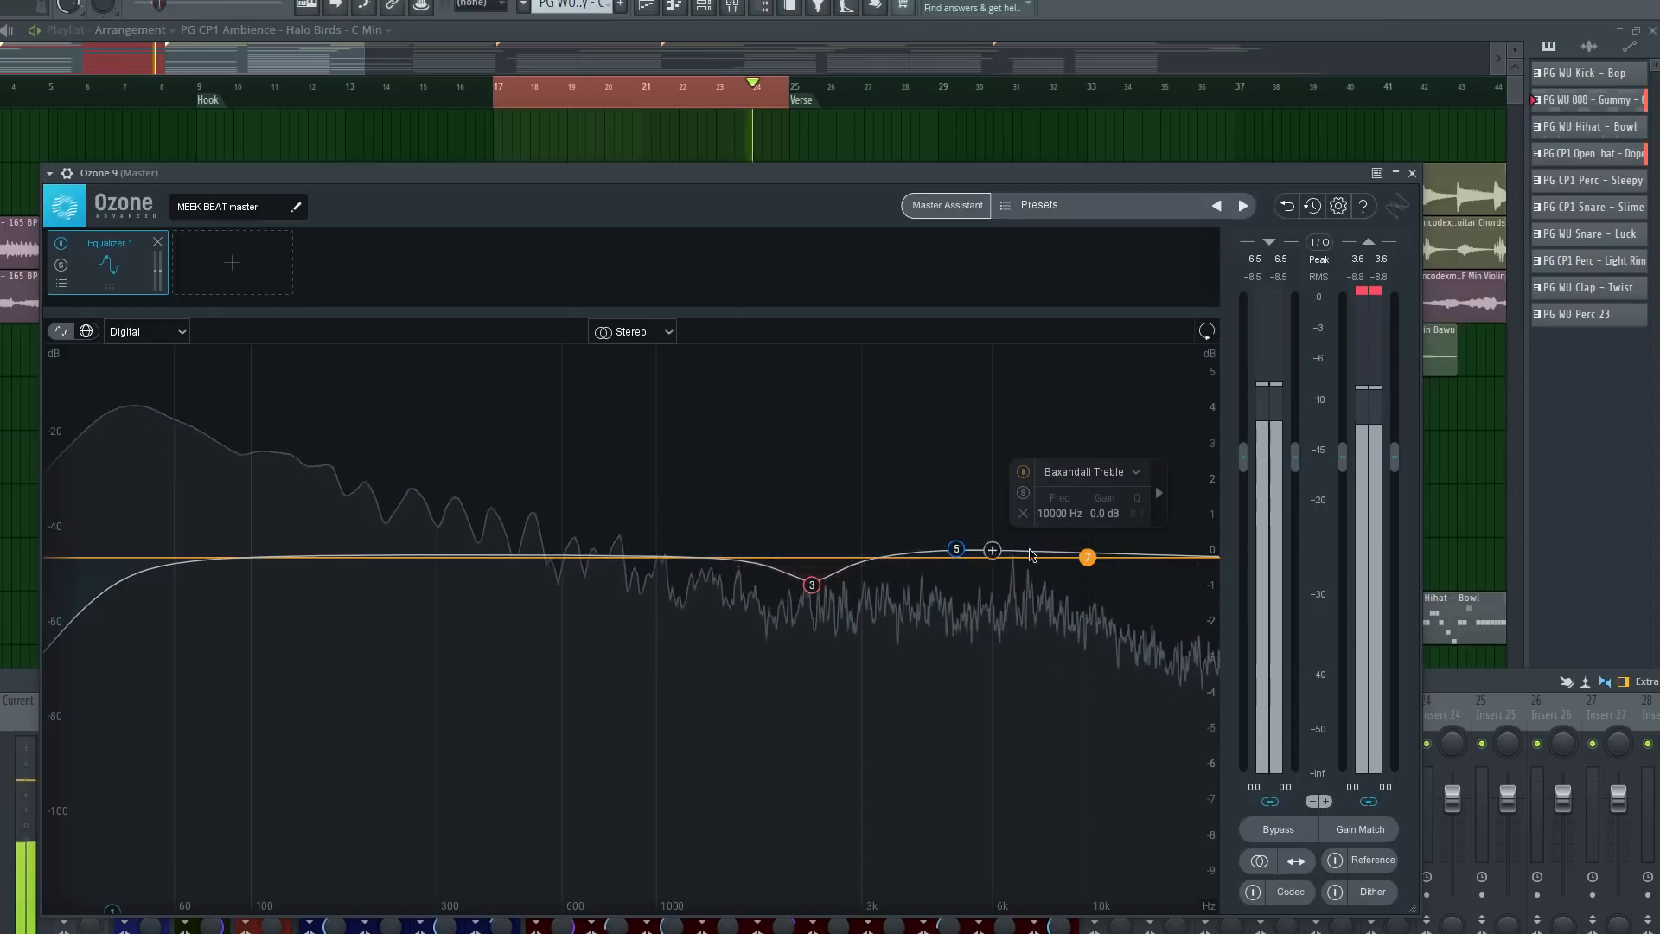
left_click(811, 588)
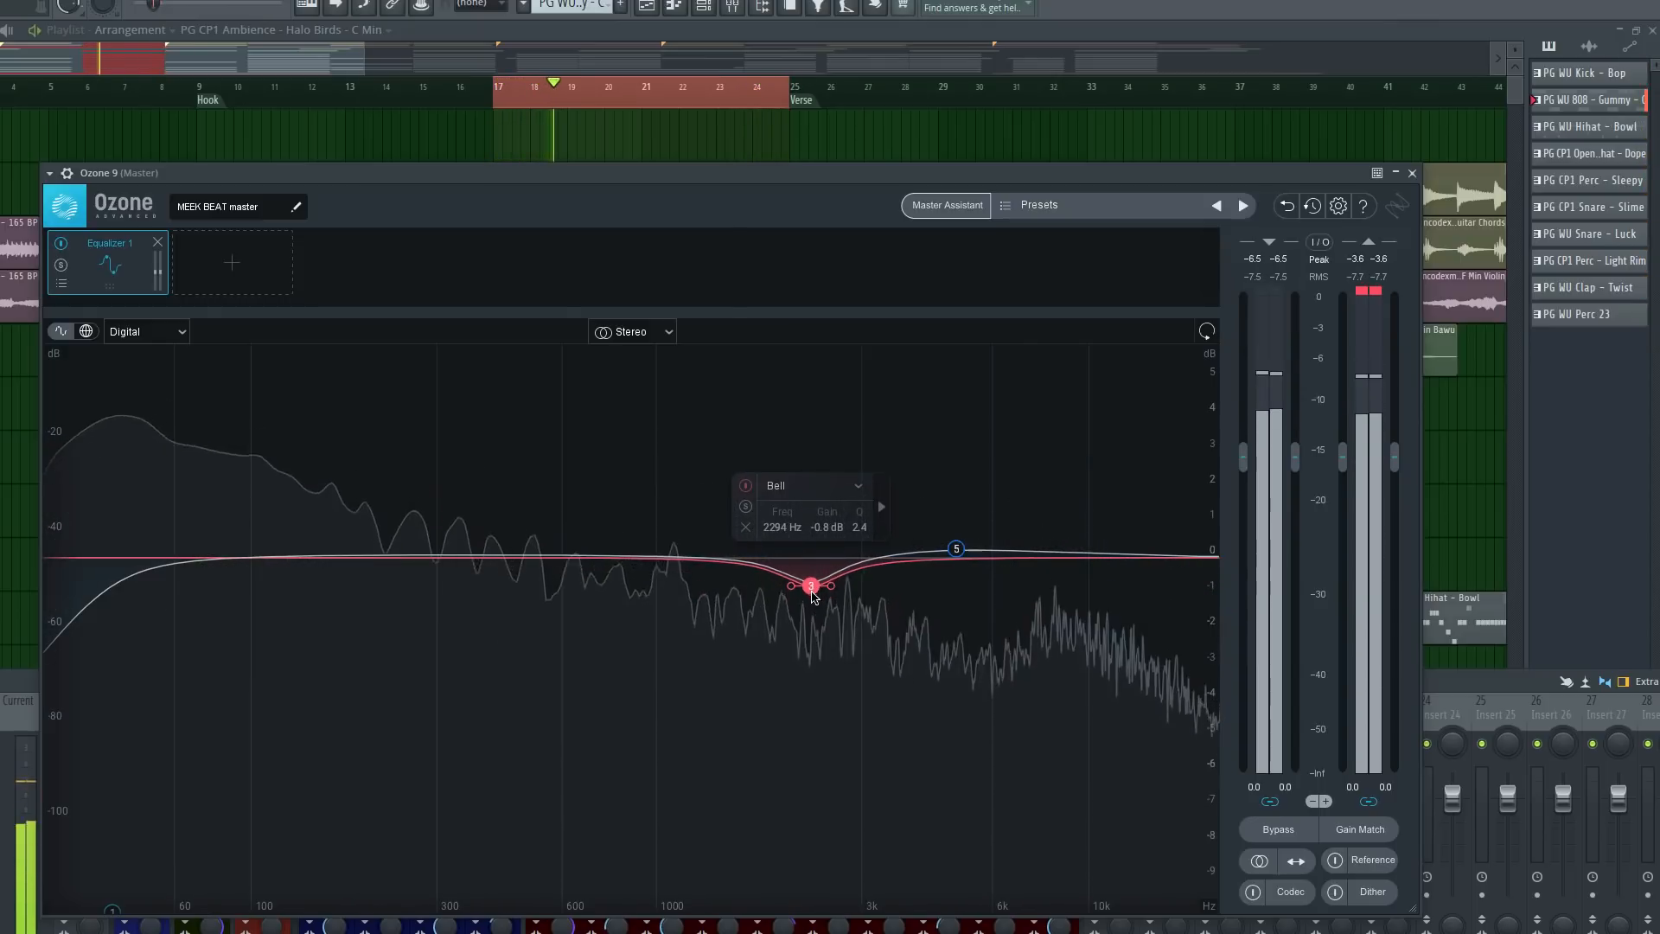
left_click_drag(813, 595, 832, 593)
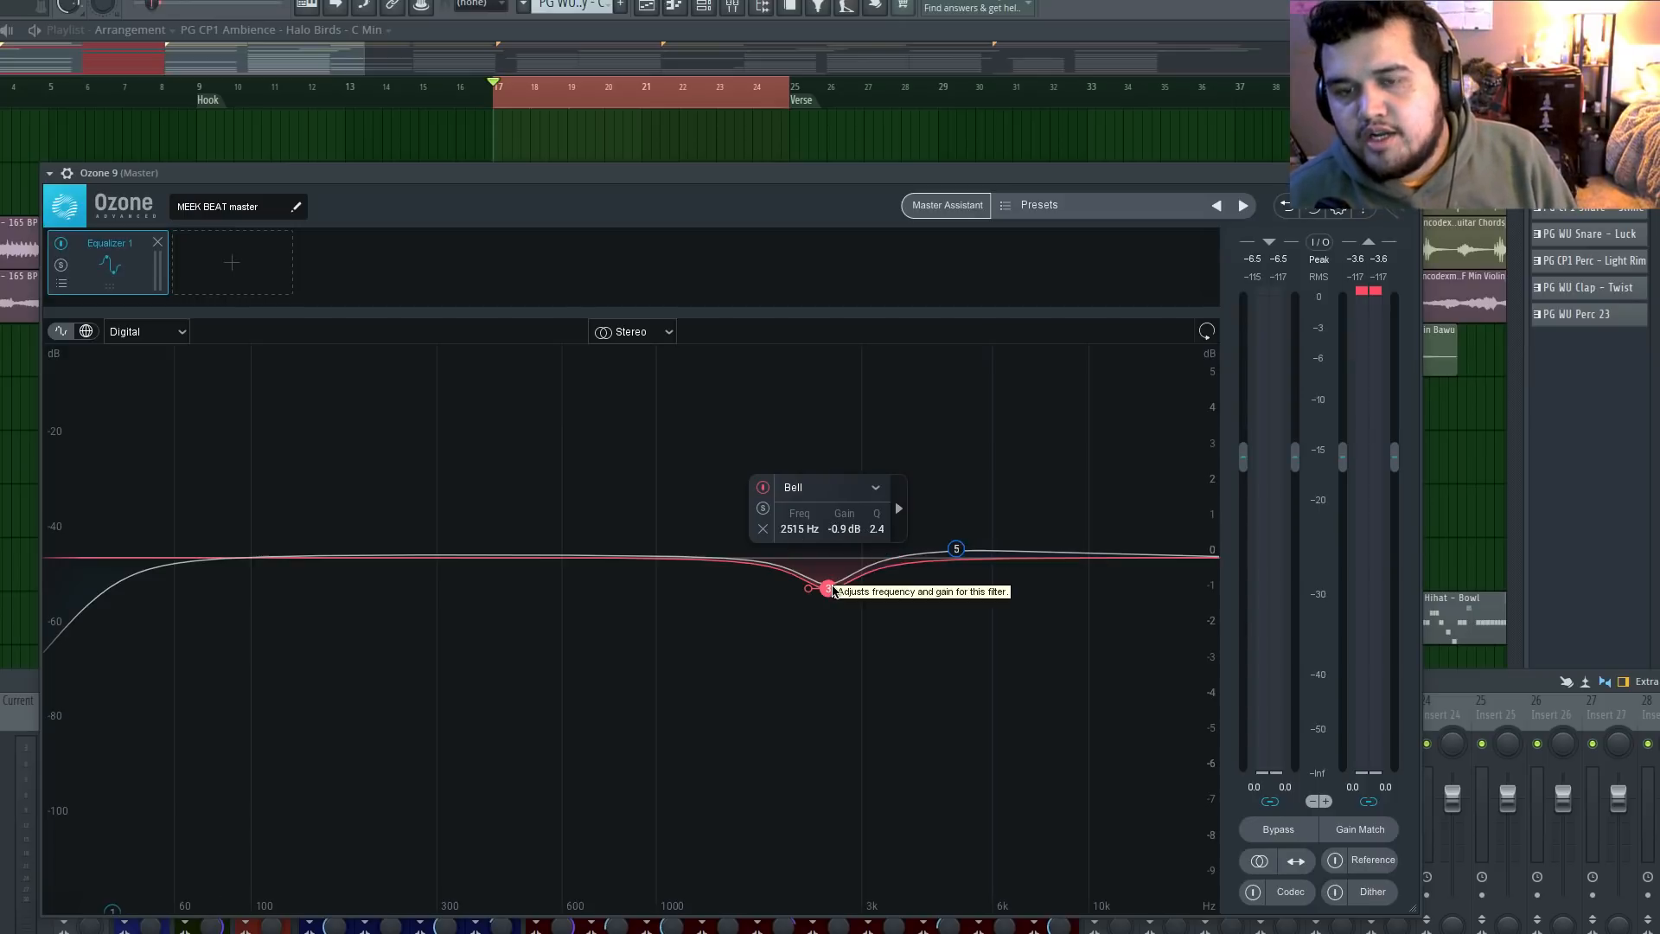
Place band 5 at about 8 kHz with 0.0 dB gain and change its filter to the Baxandall Treble high shelf
left_click(1048, 557)
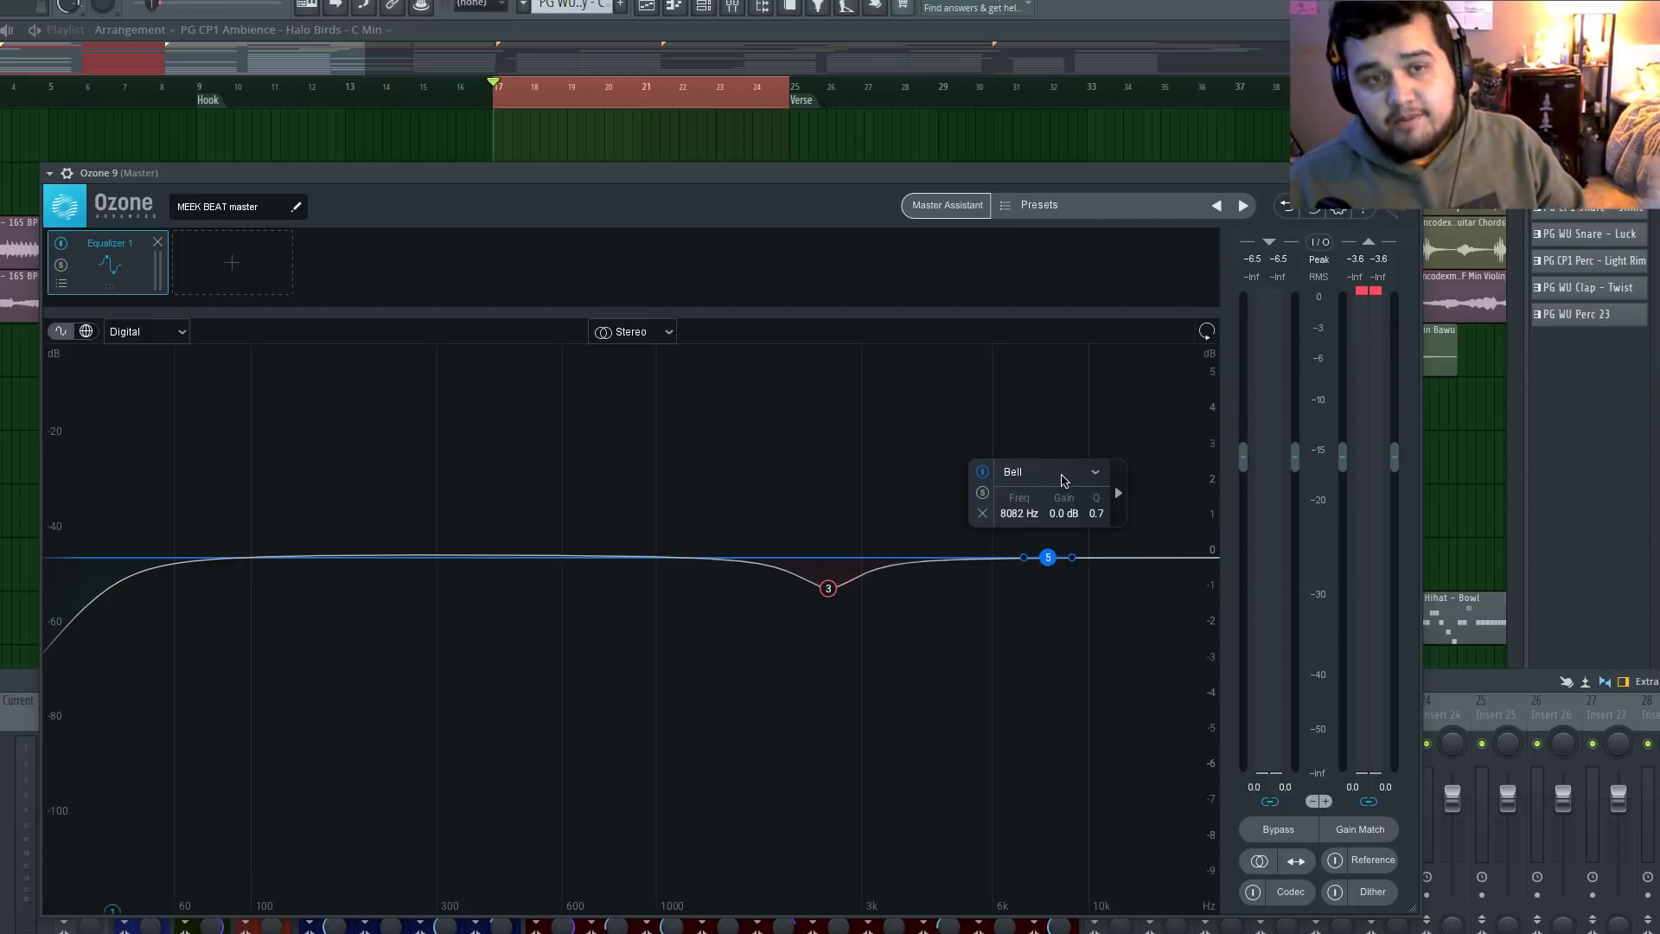
left_click(1062, 478)
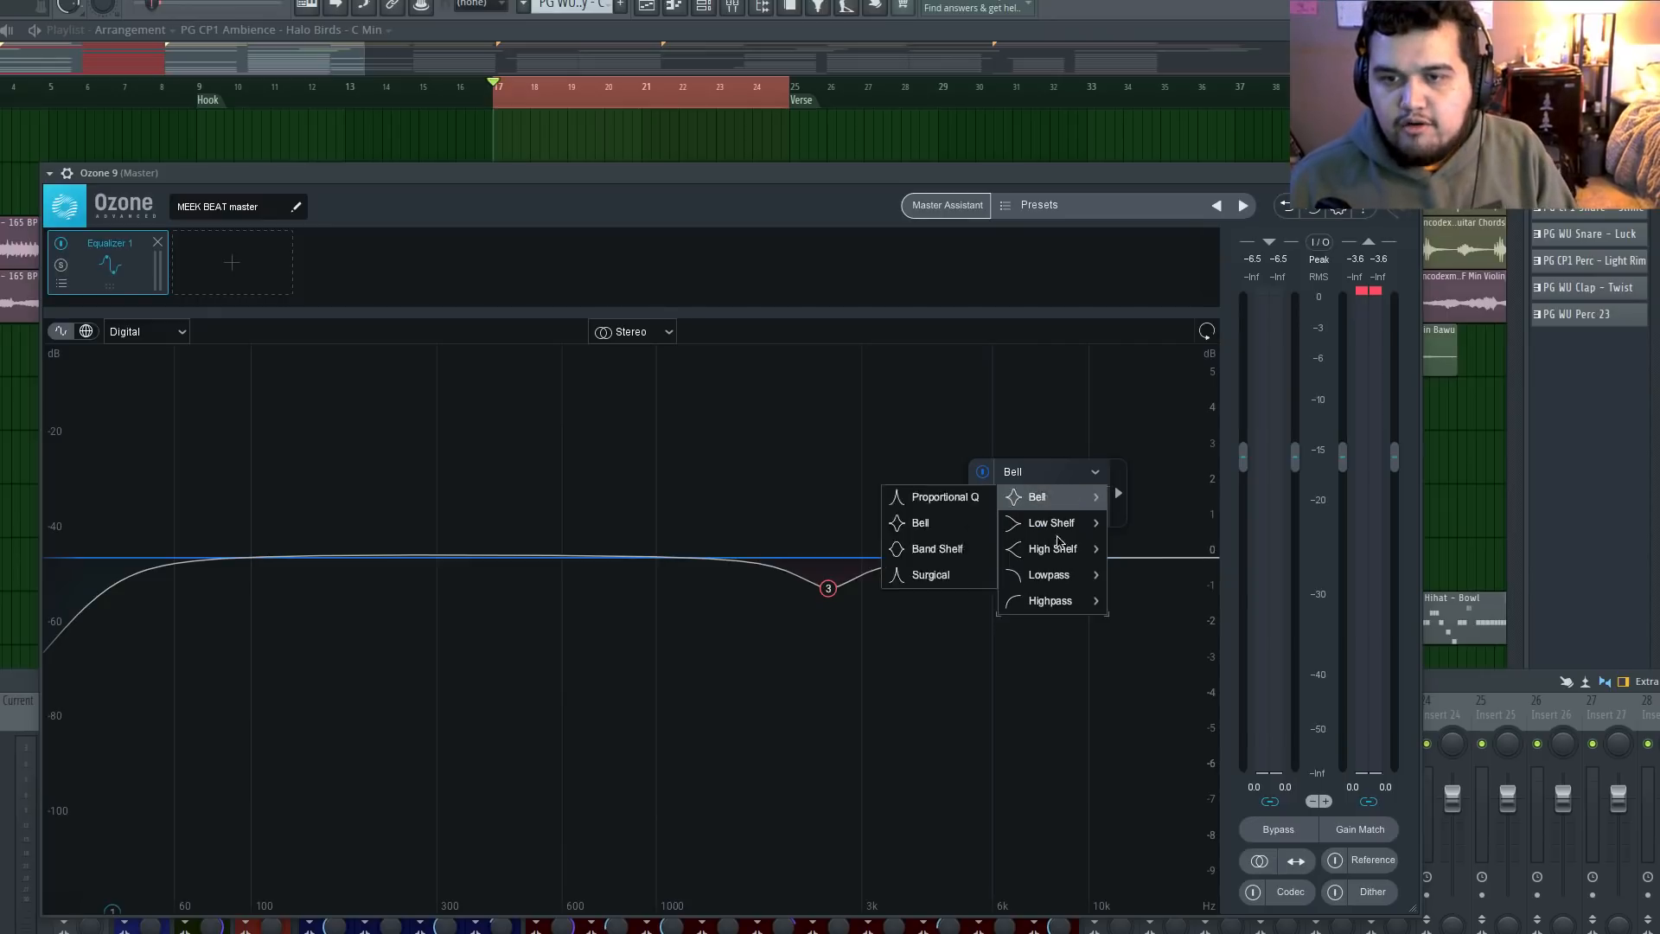
mouse_move(1062, 550)
left_click(935, 574)
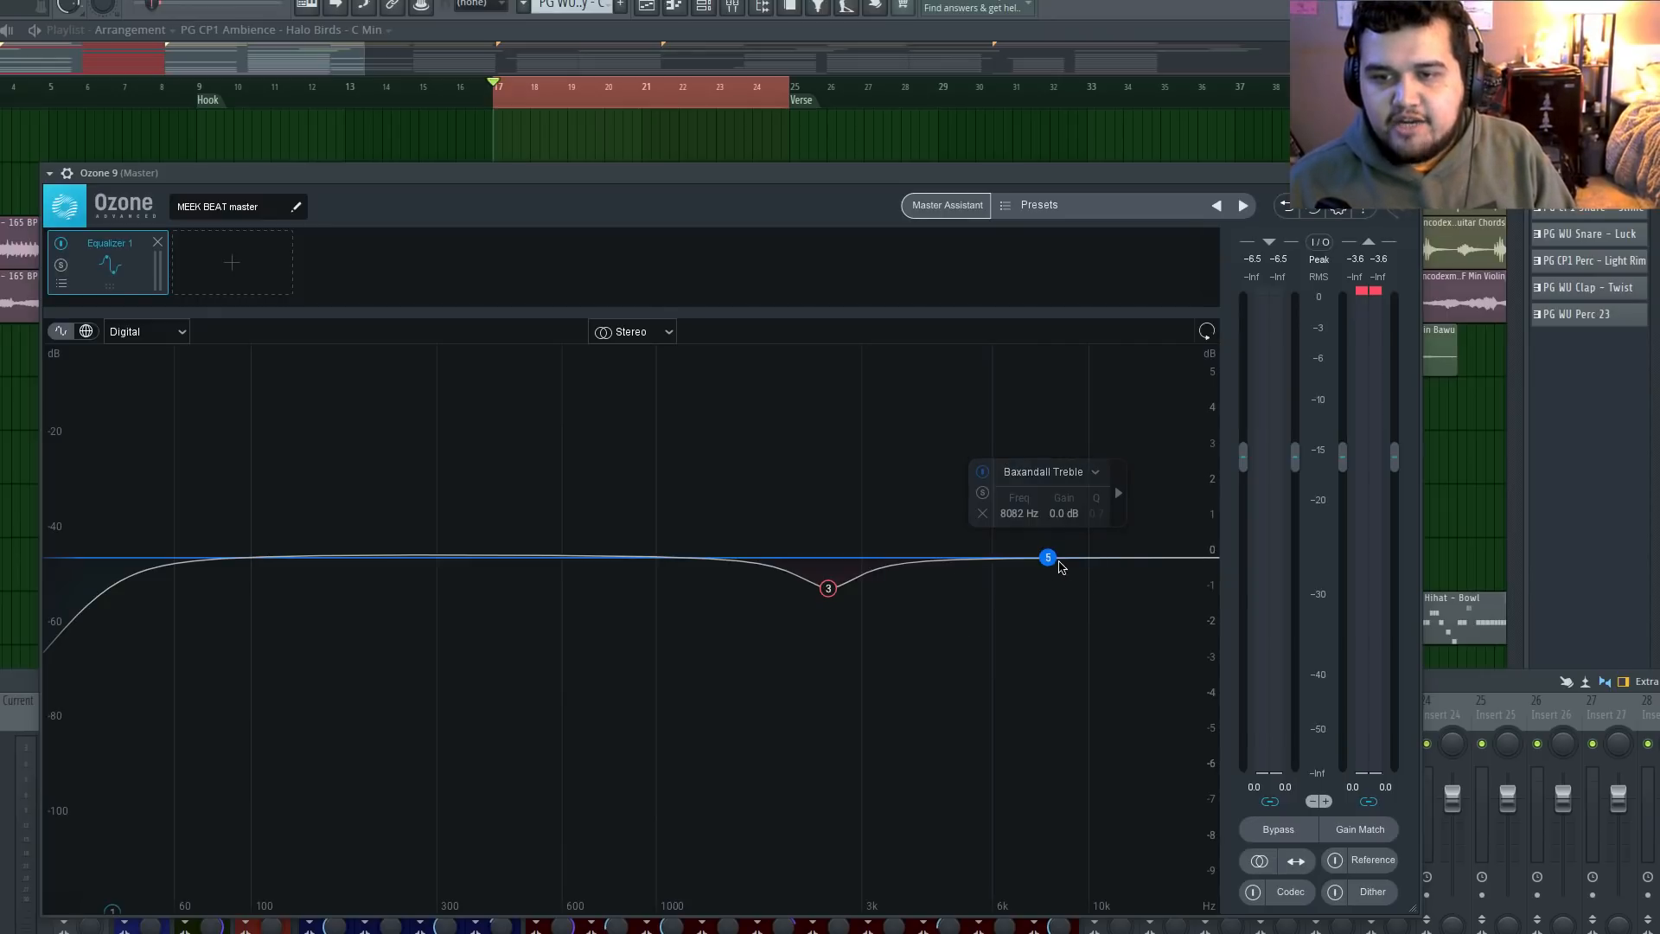
Lower band 5's treble shelf to about 10.2 kHz and -6.0 dB, comparing it during playback of the section
key("space")
left_click_drag(1048, 559, 1094, 791)
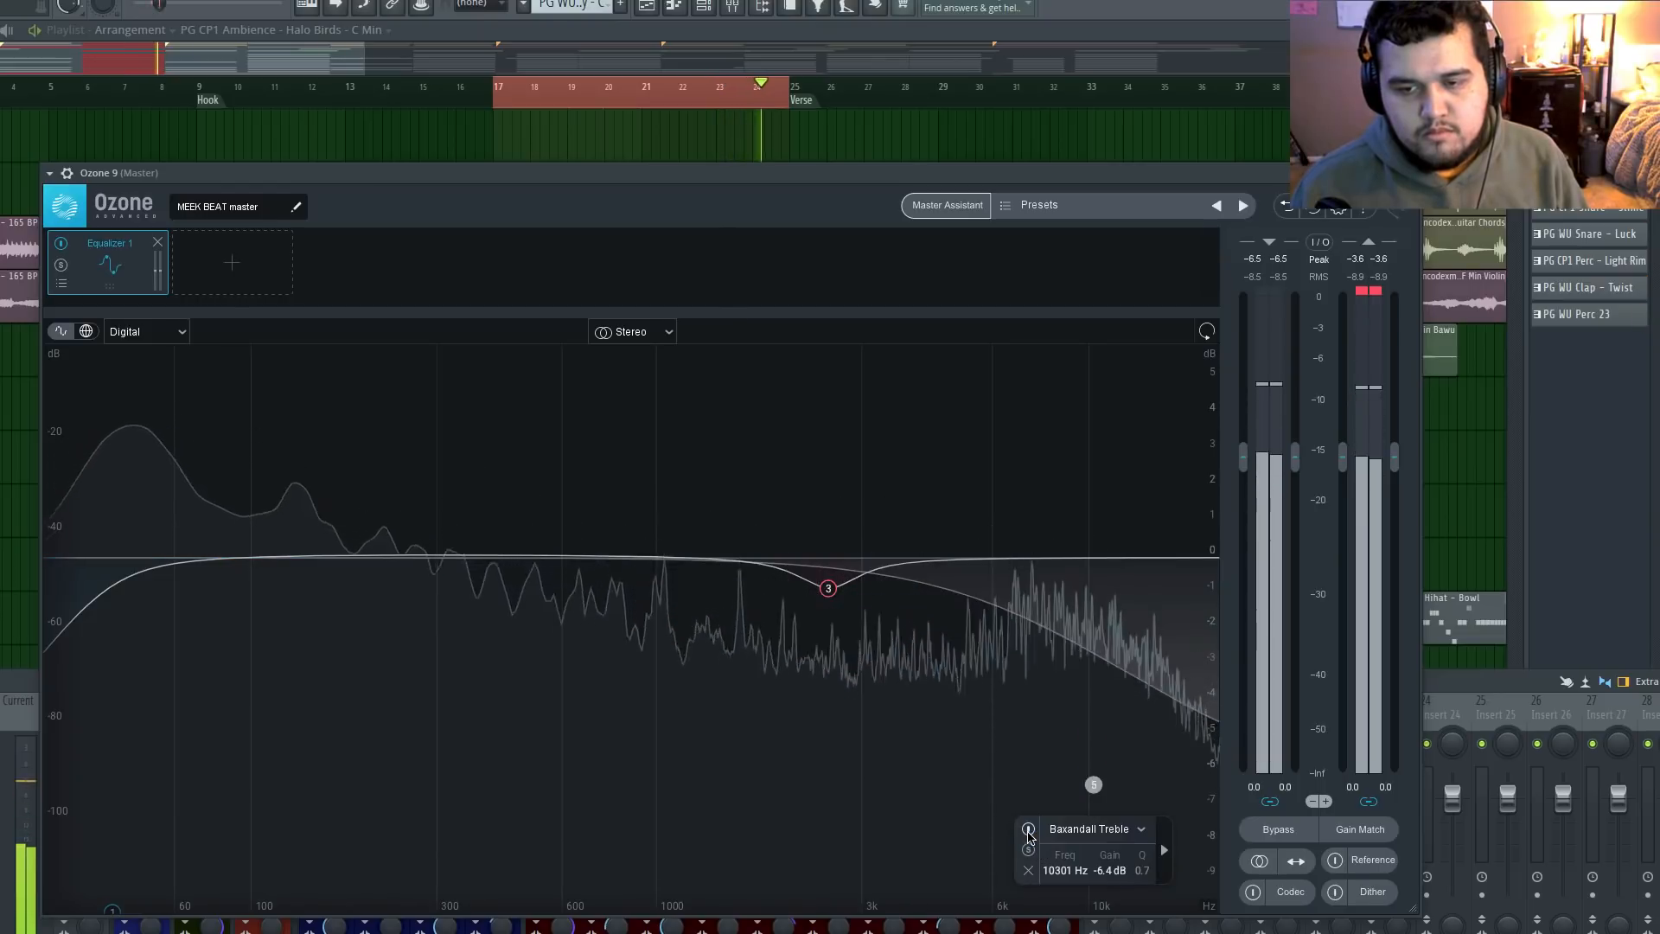
left_click_drag(1095, 787, 1093, 778)
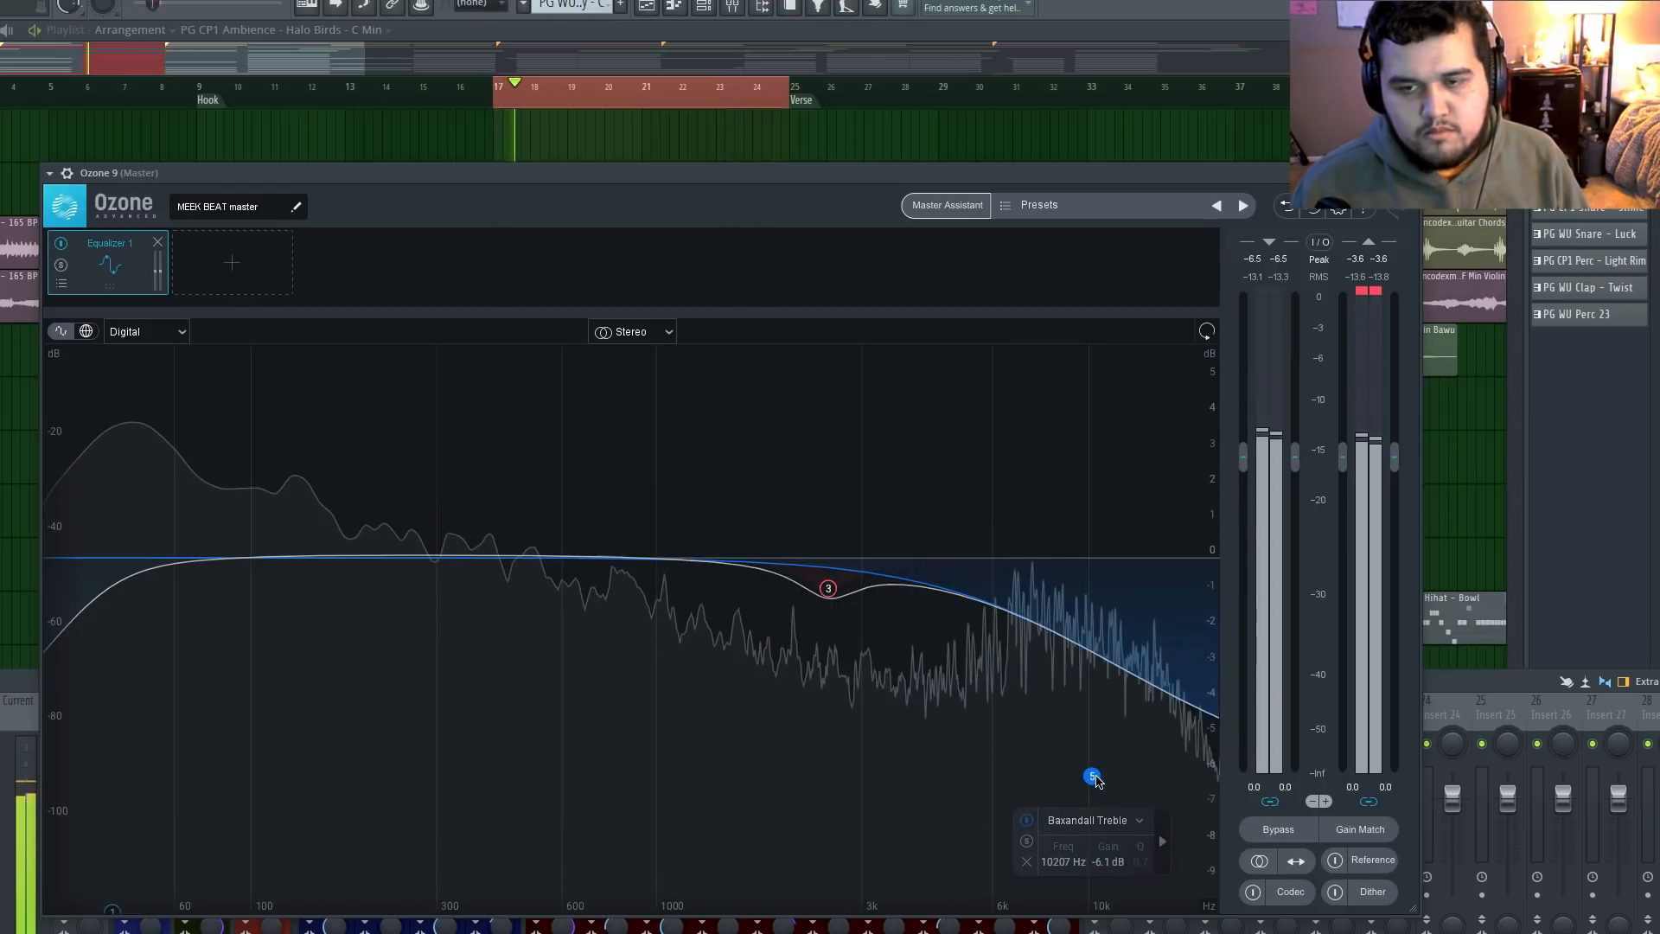
key("space")
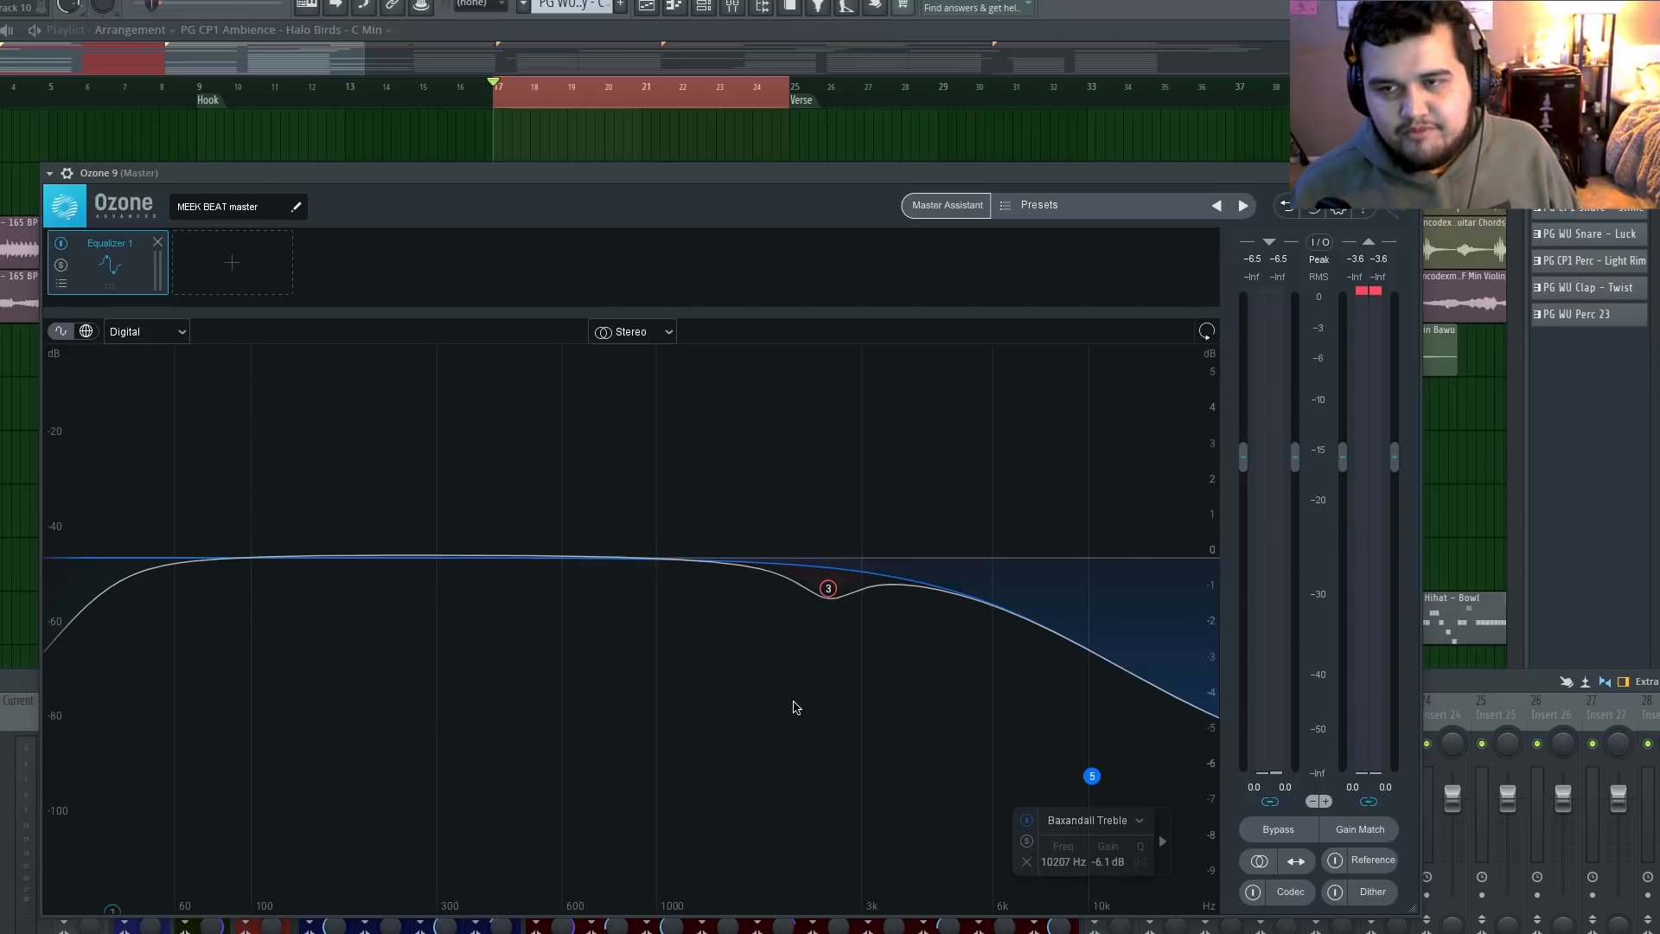
left_click_drag(1098, 774, 1099, 770)
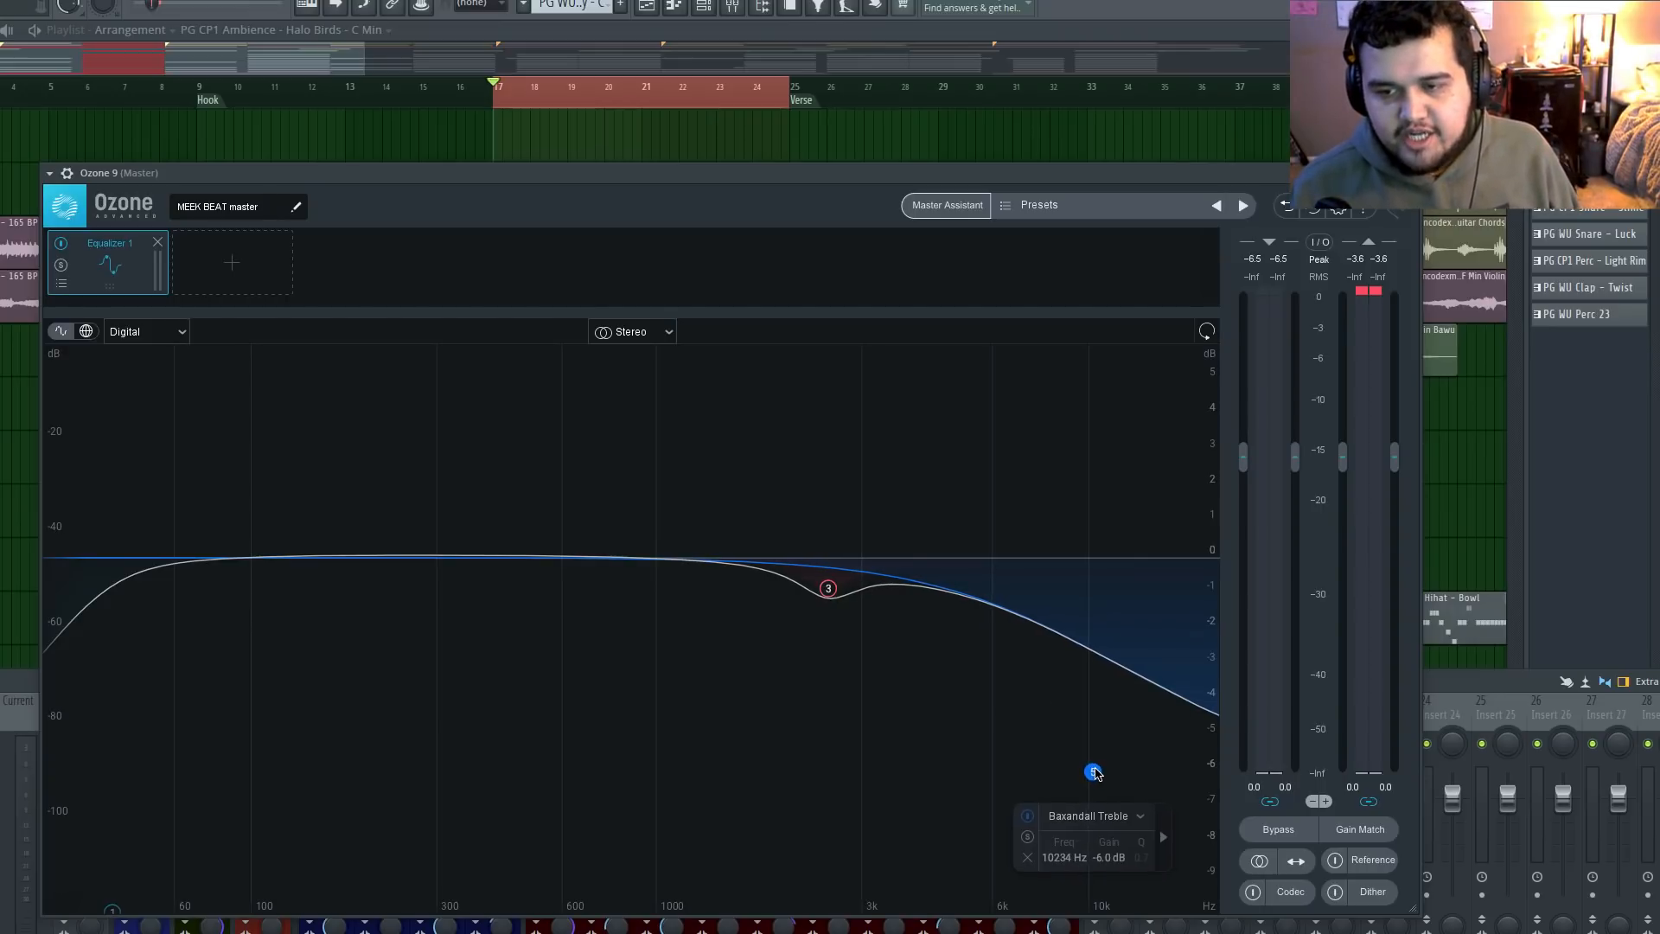
Add a Dynamics module after the Equalizer and split it into three bands with crossovers at 200 Hz and just above 10 kHz
left_click(235, 253)
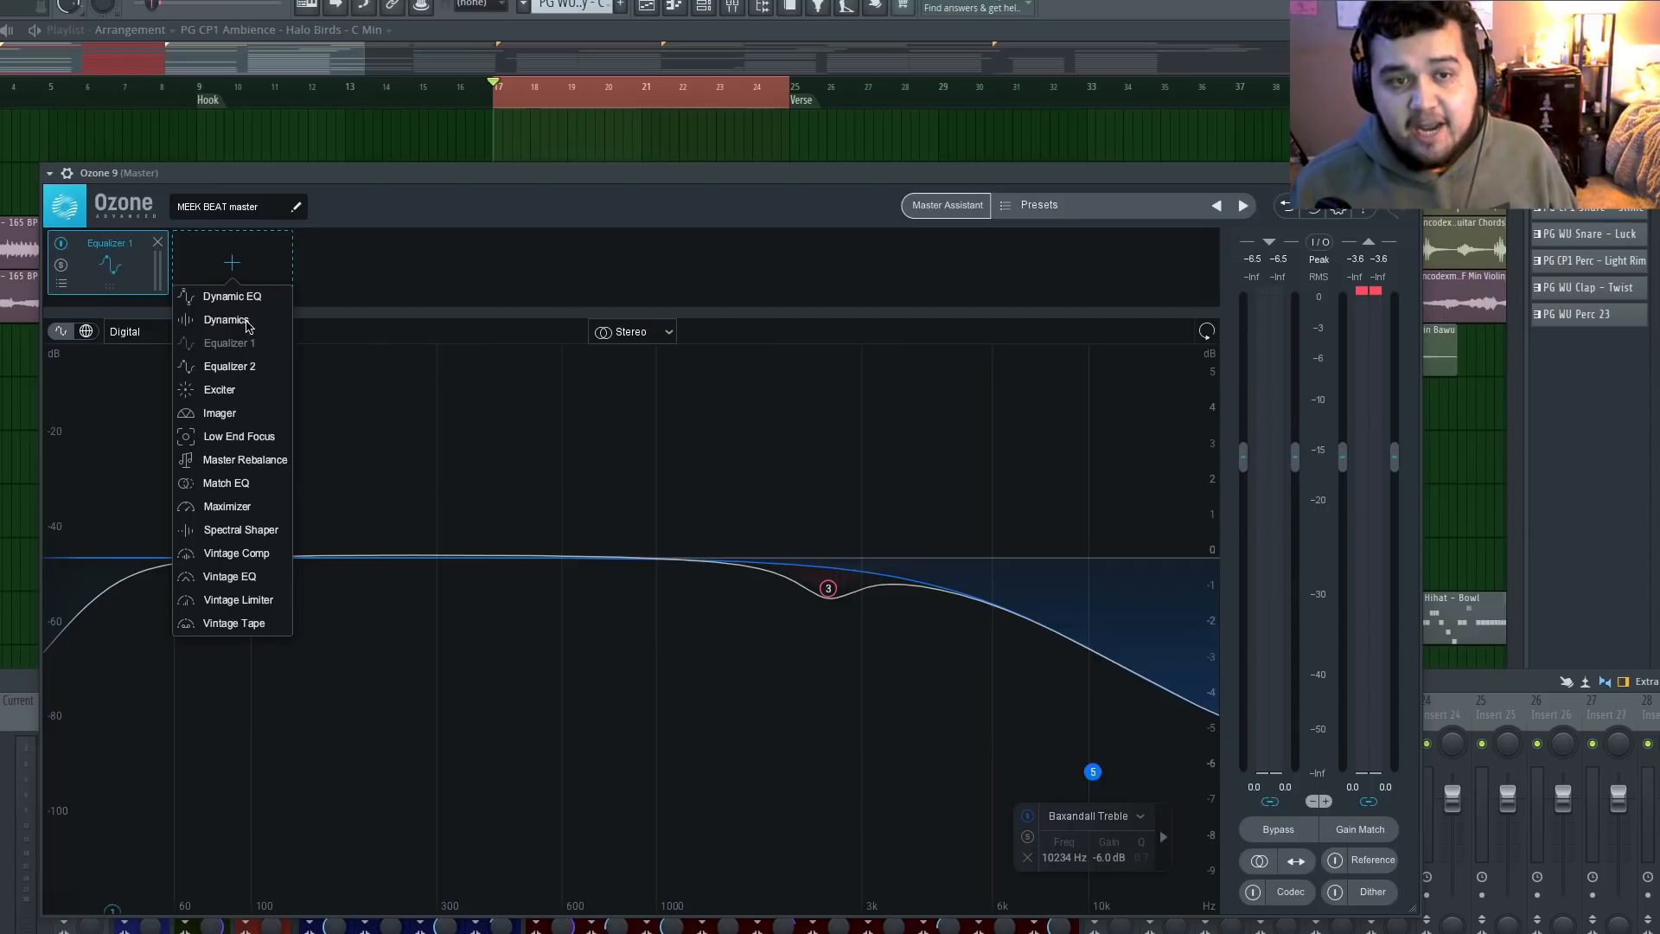
left_click(248, 325)
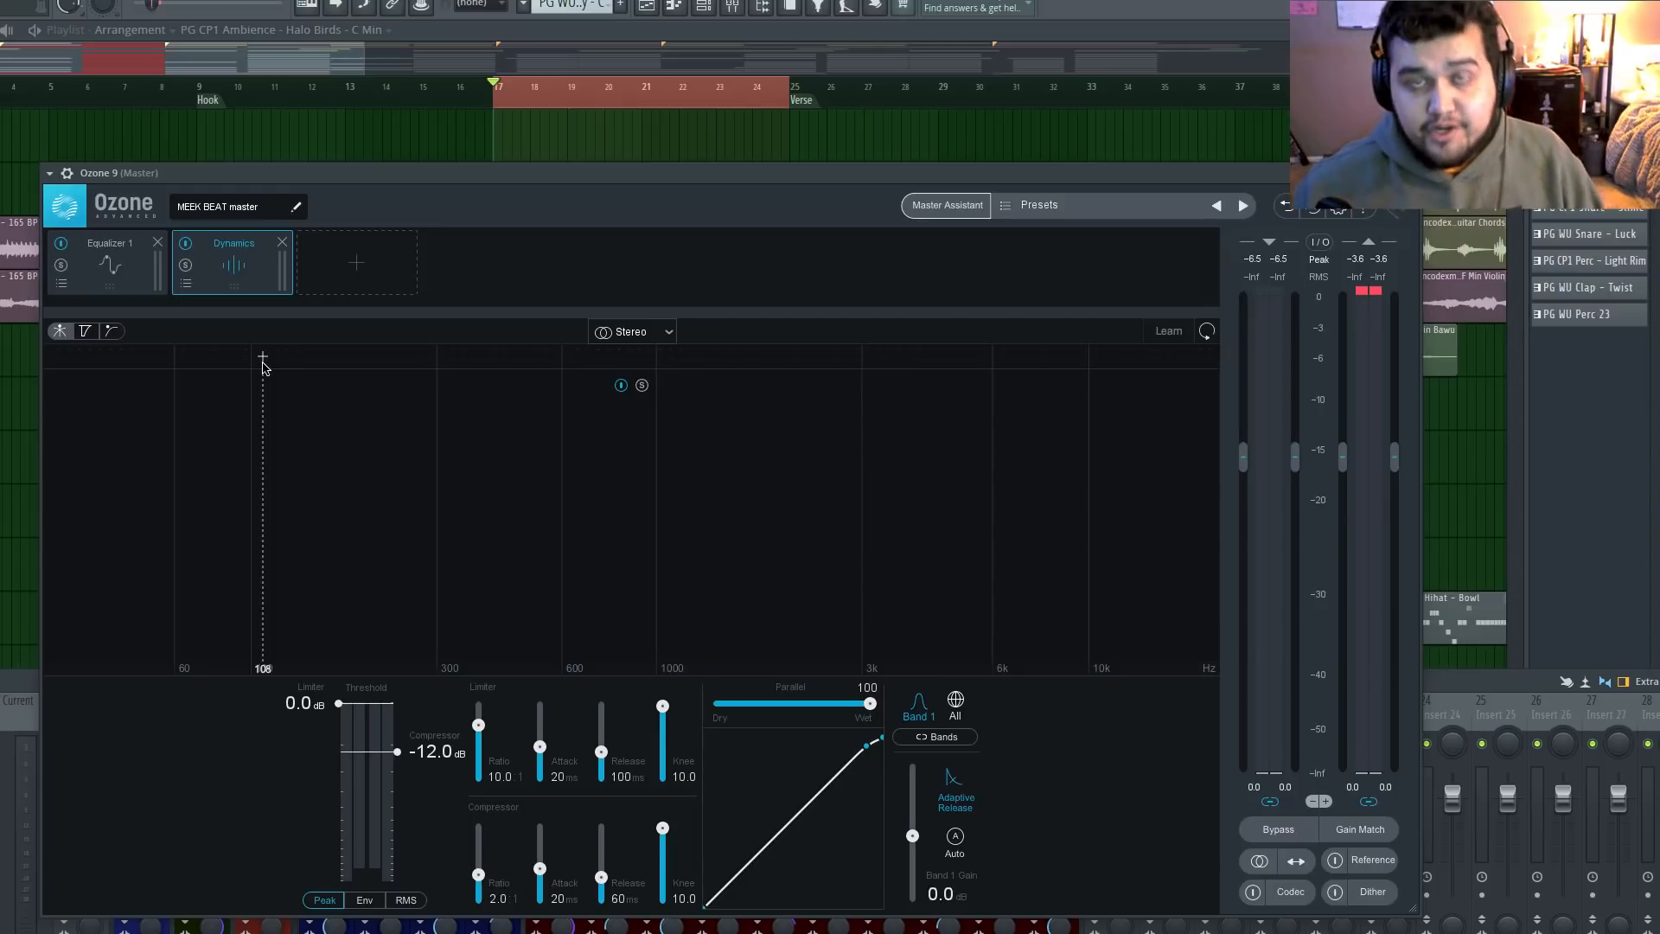
left_click(366, 357)
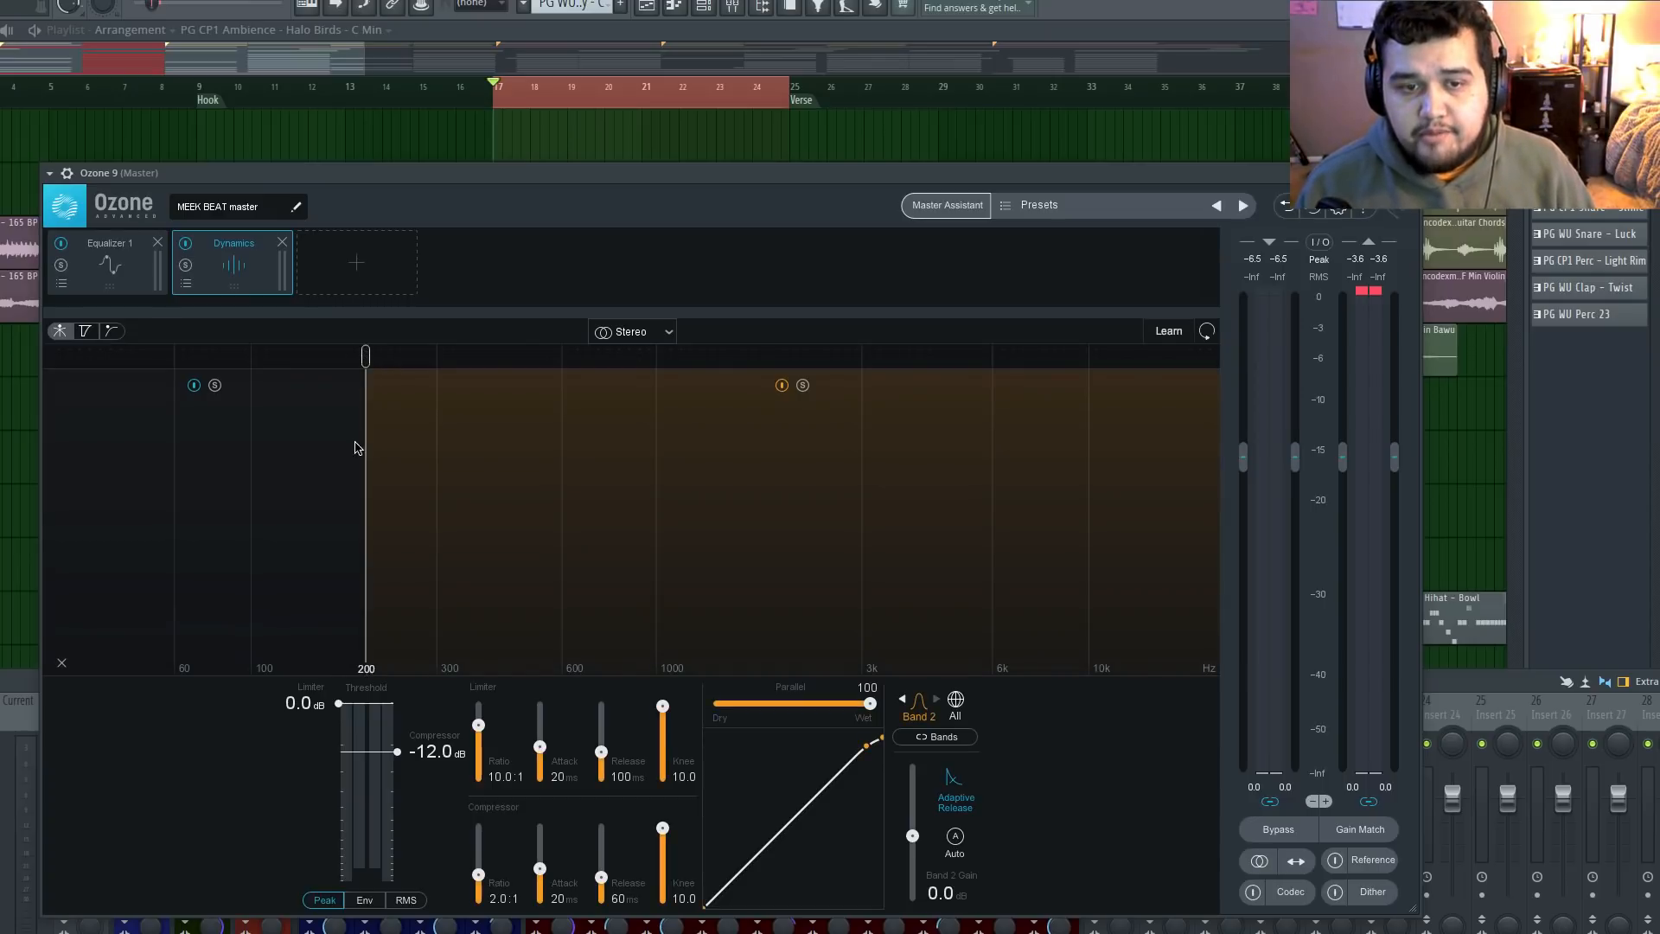
left_click(1123, 354)
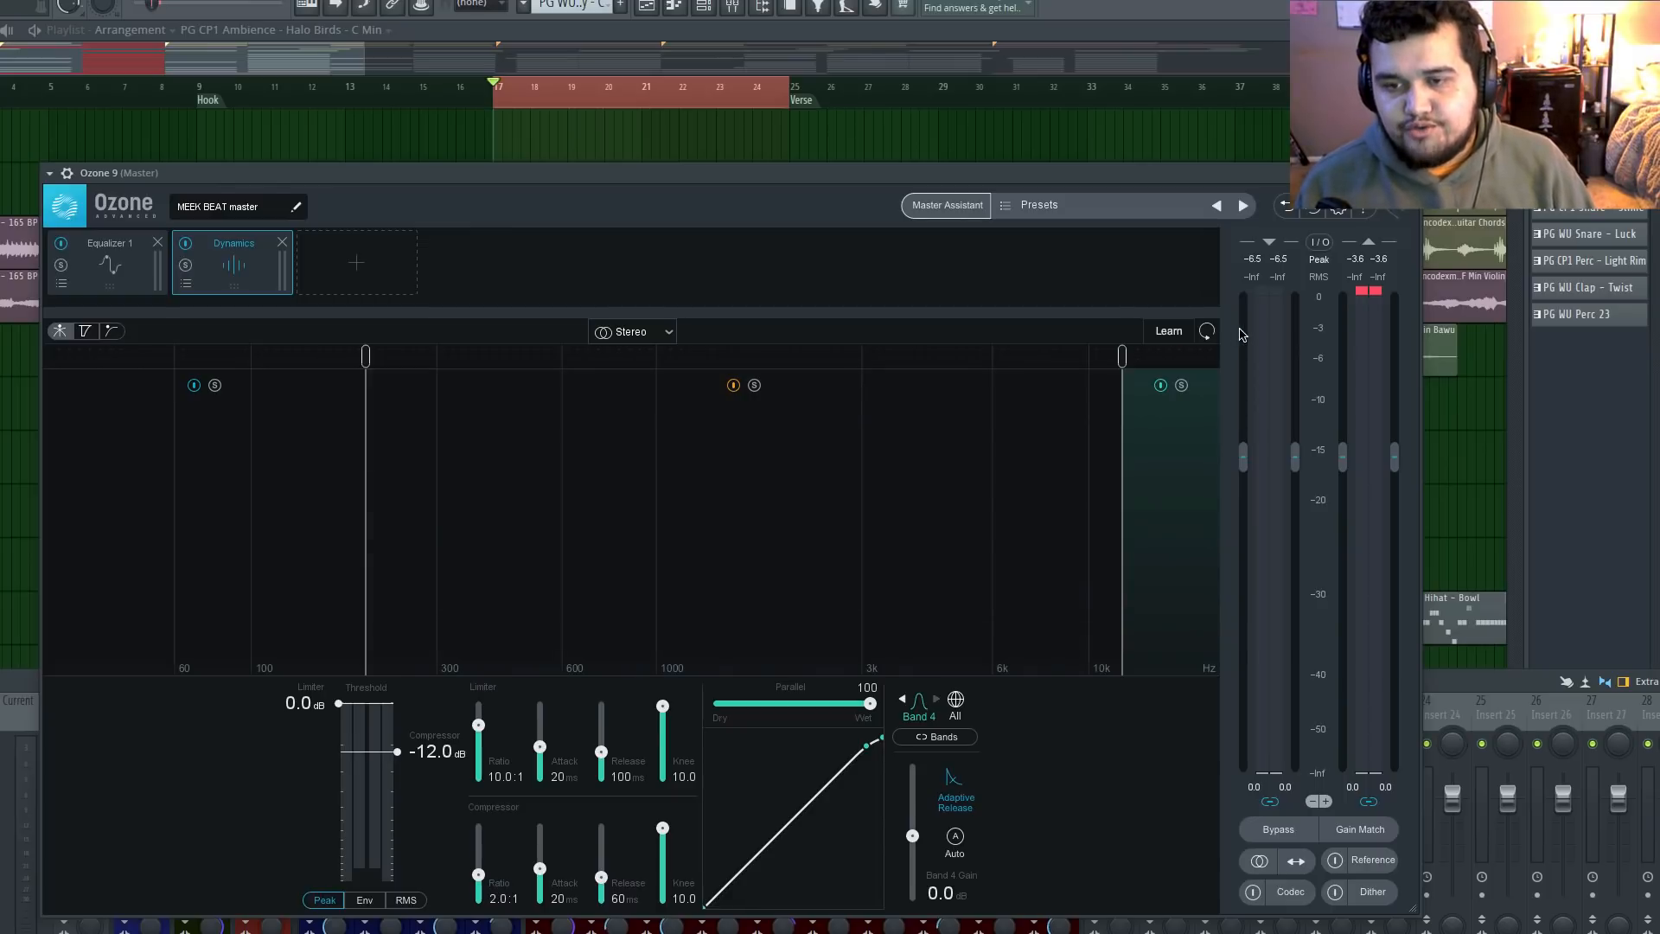
Set the middle band's compressor to a 1.8:1 ratio, 205 ms attack and 27 ms release
left_click(749, 476)
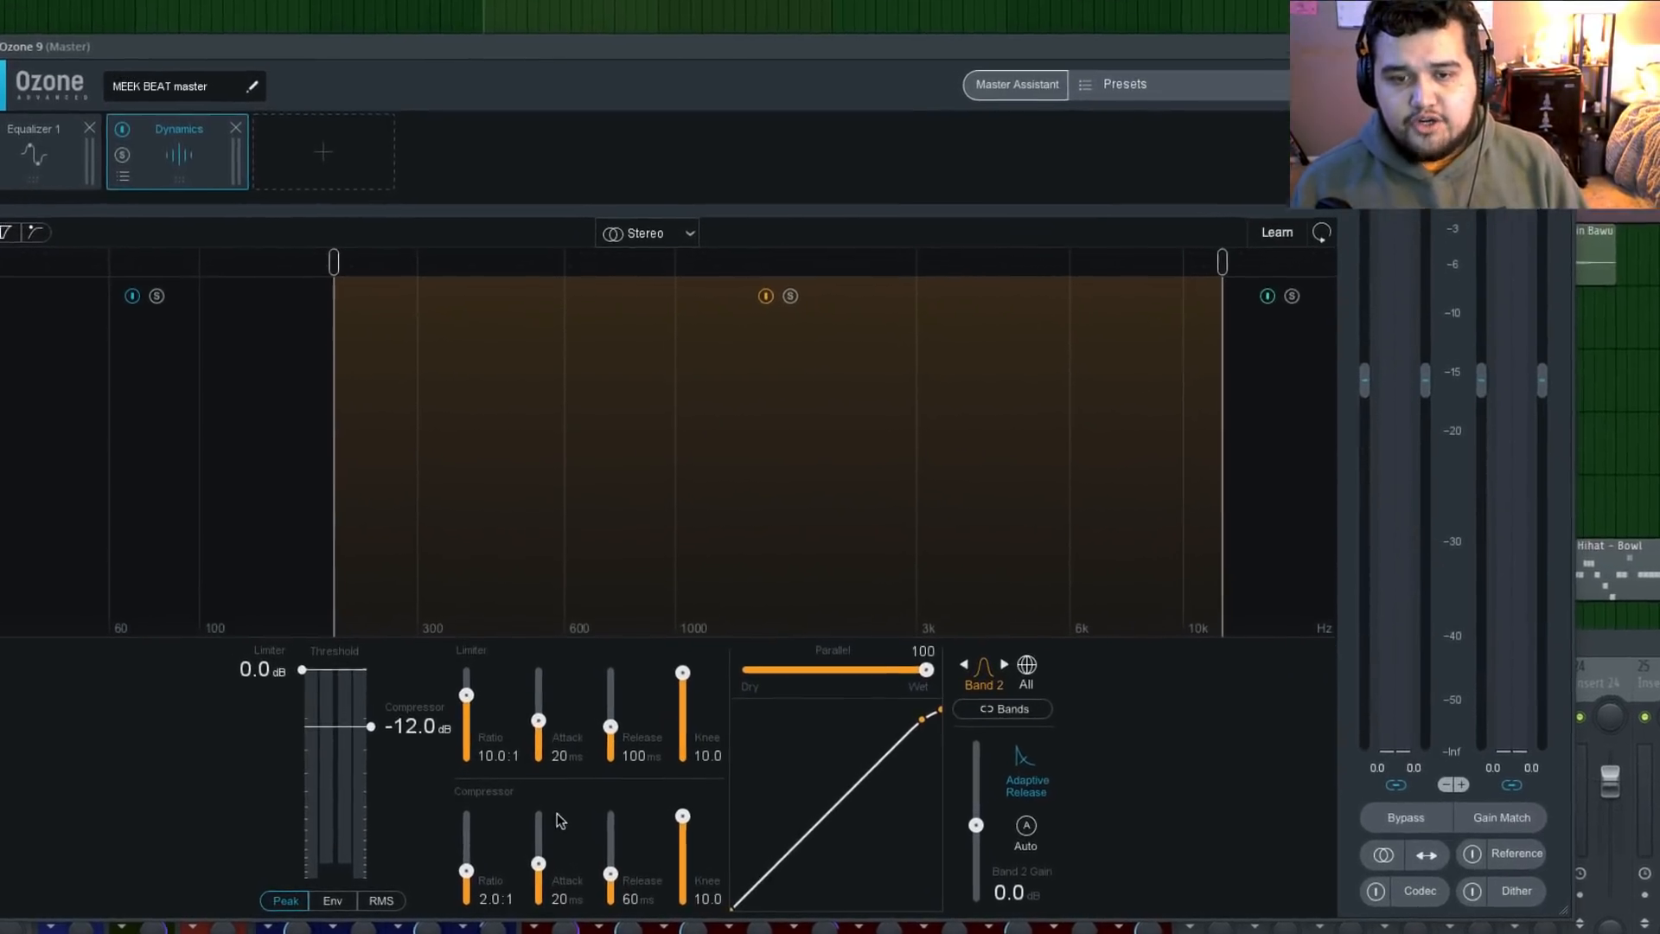
left_click_drag(453, 865, 415, 861)
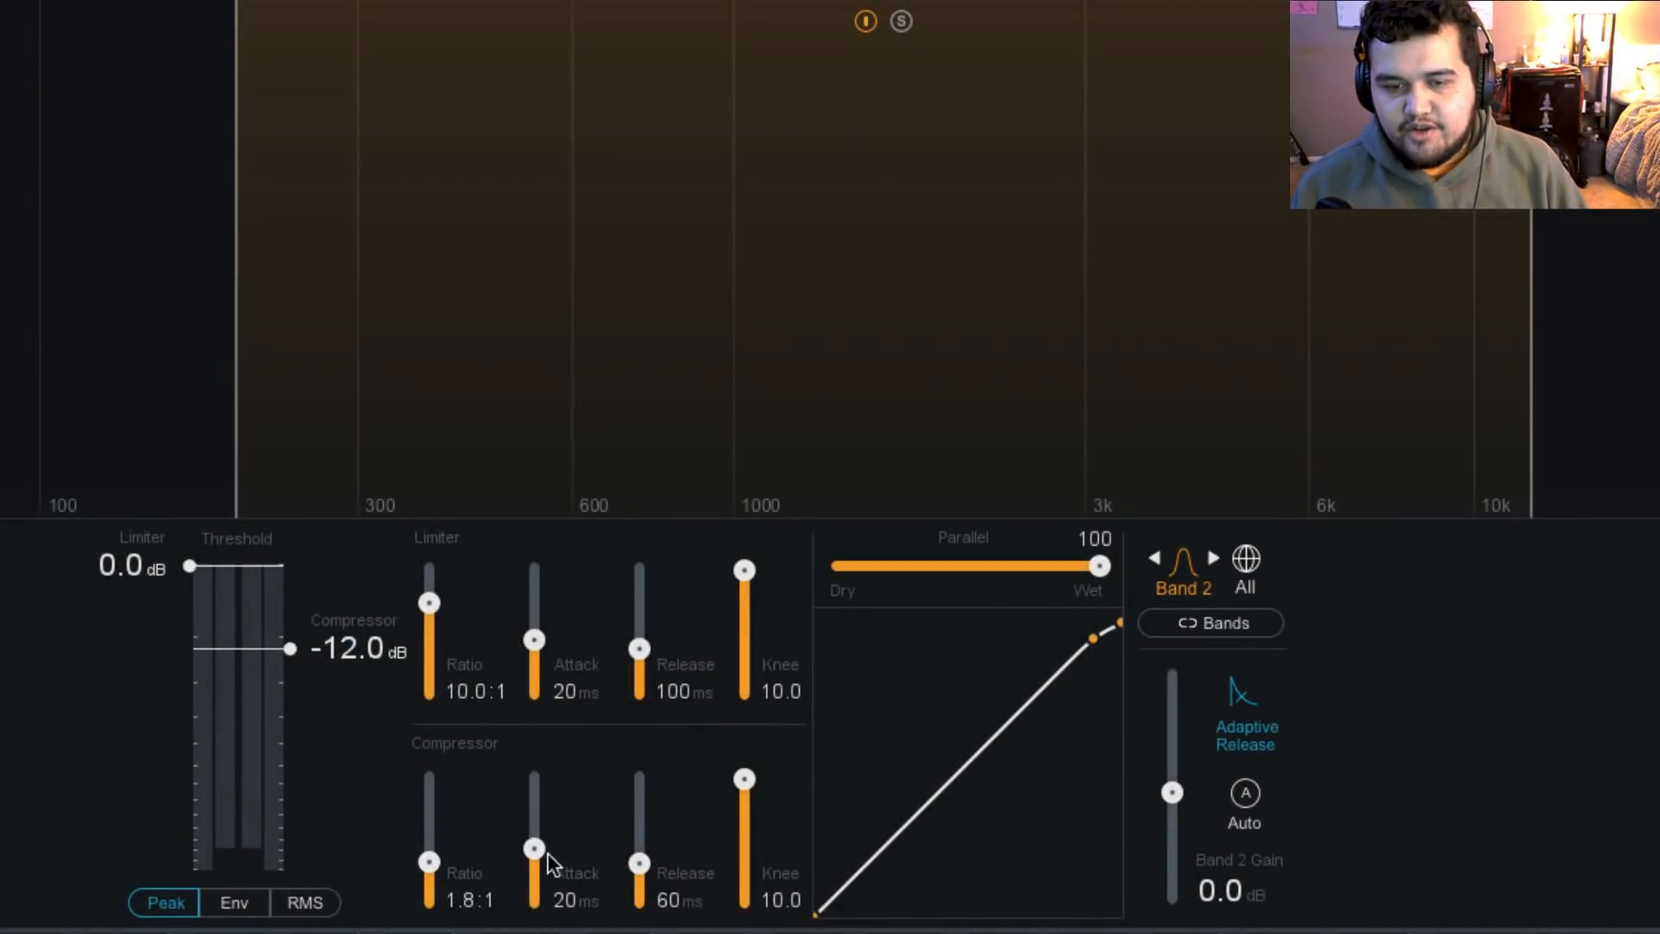
left_click_drag(547, 852, 547, 804)
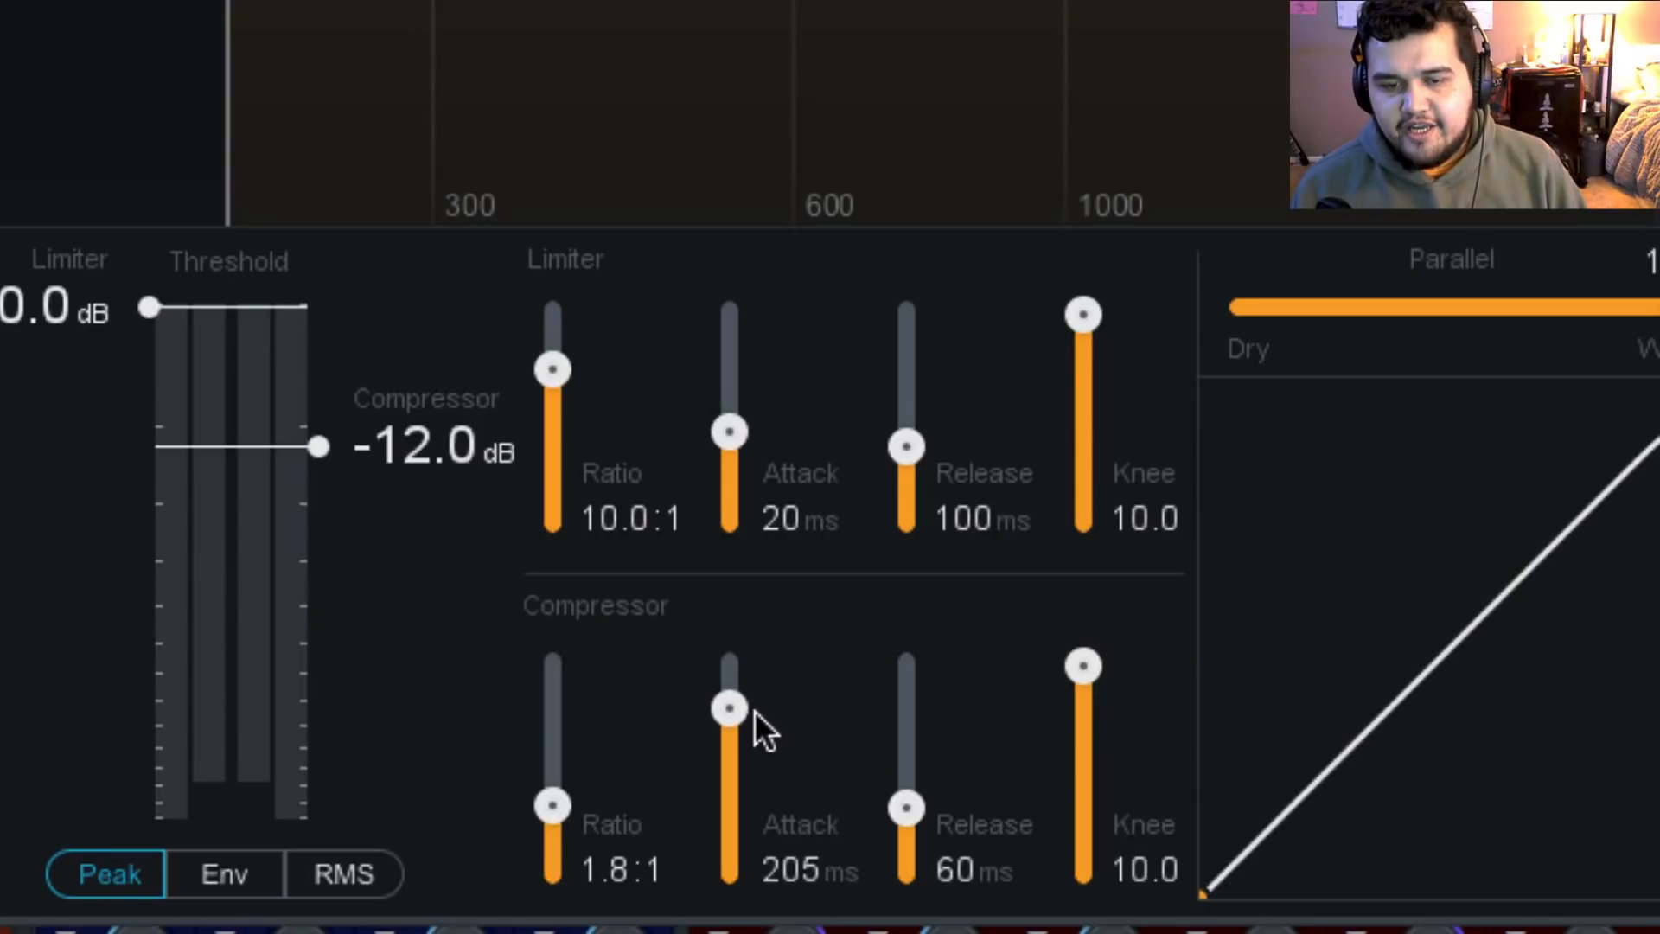
left_click_drag(911, 813, 915, 847)
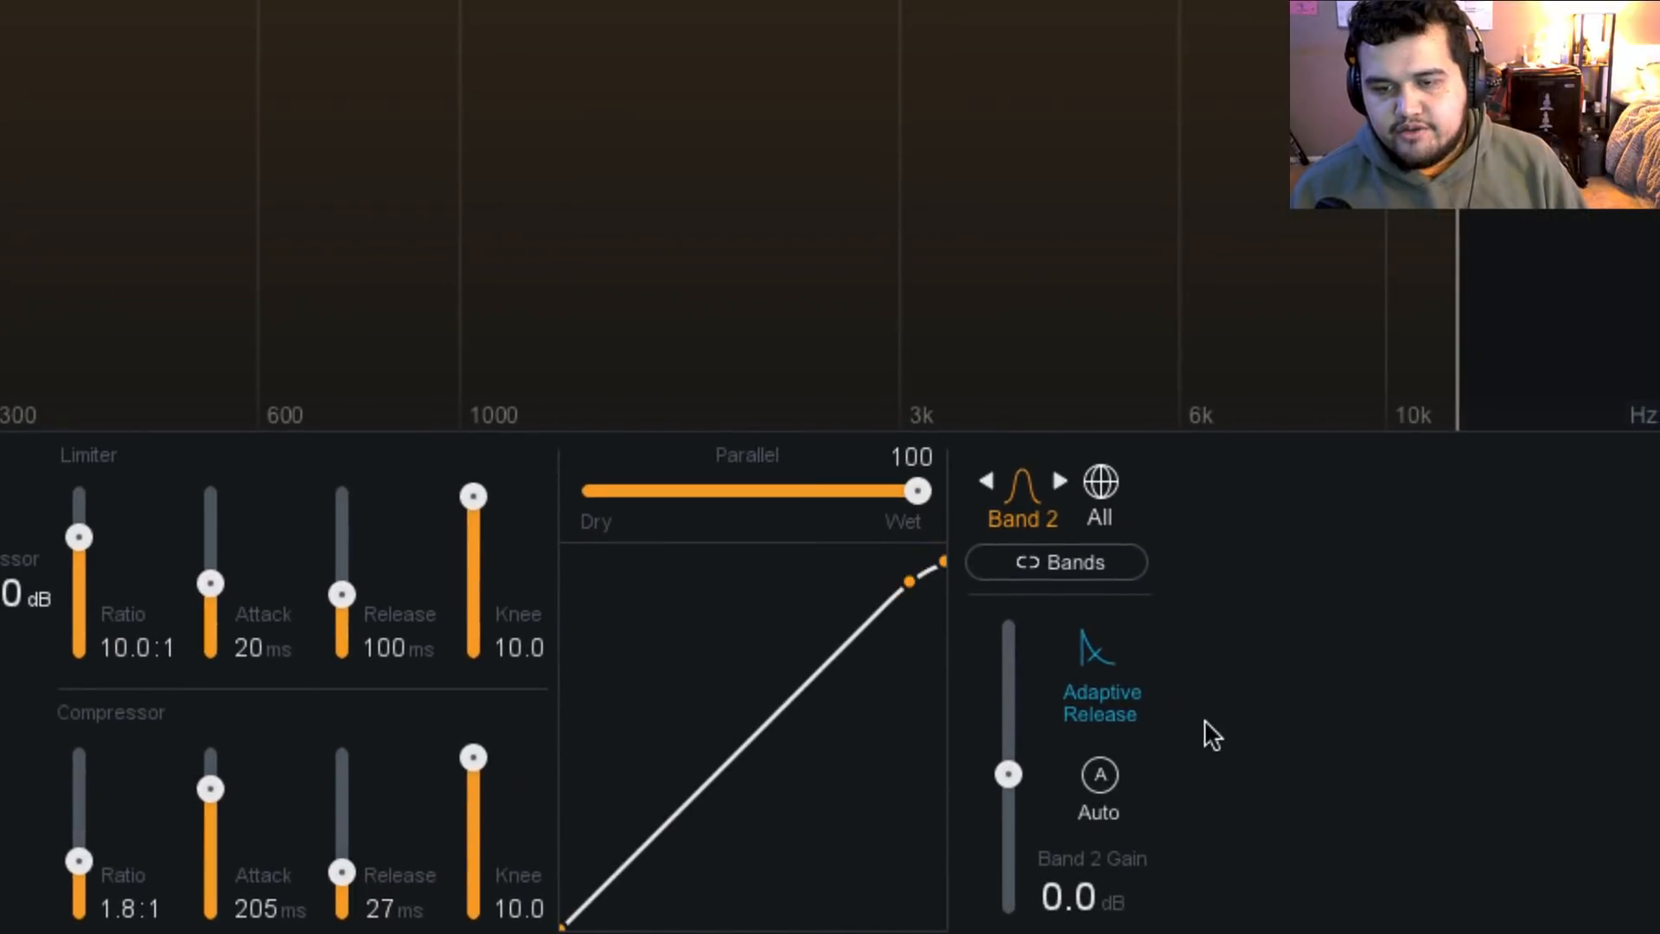
Enable auto gain and RMS detection for band 2's dynamics and lower its compressor threshold to -71.7 dB
left_click(1099, 788)
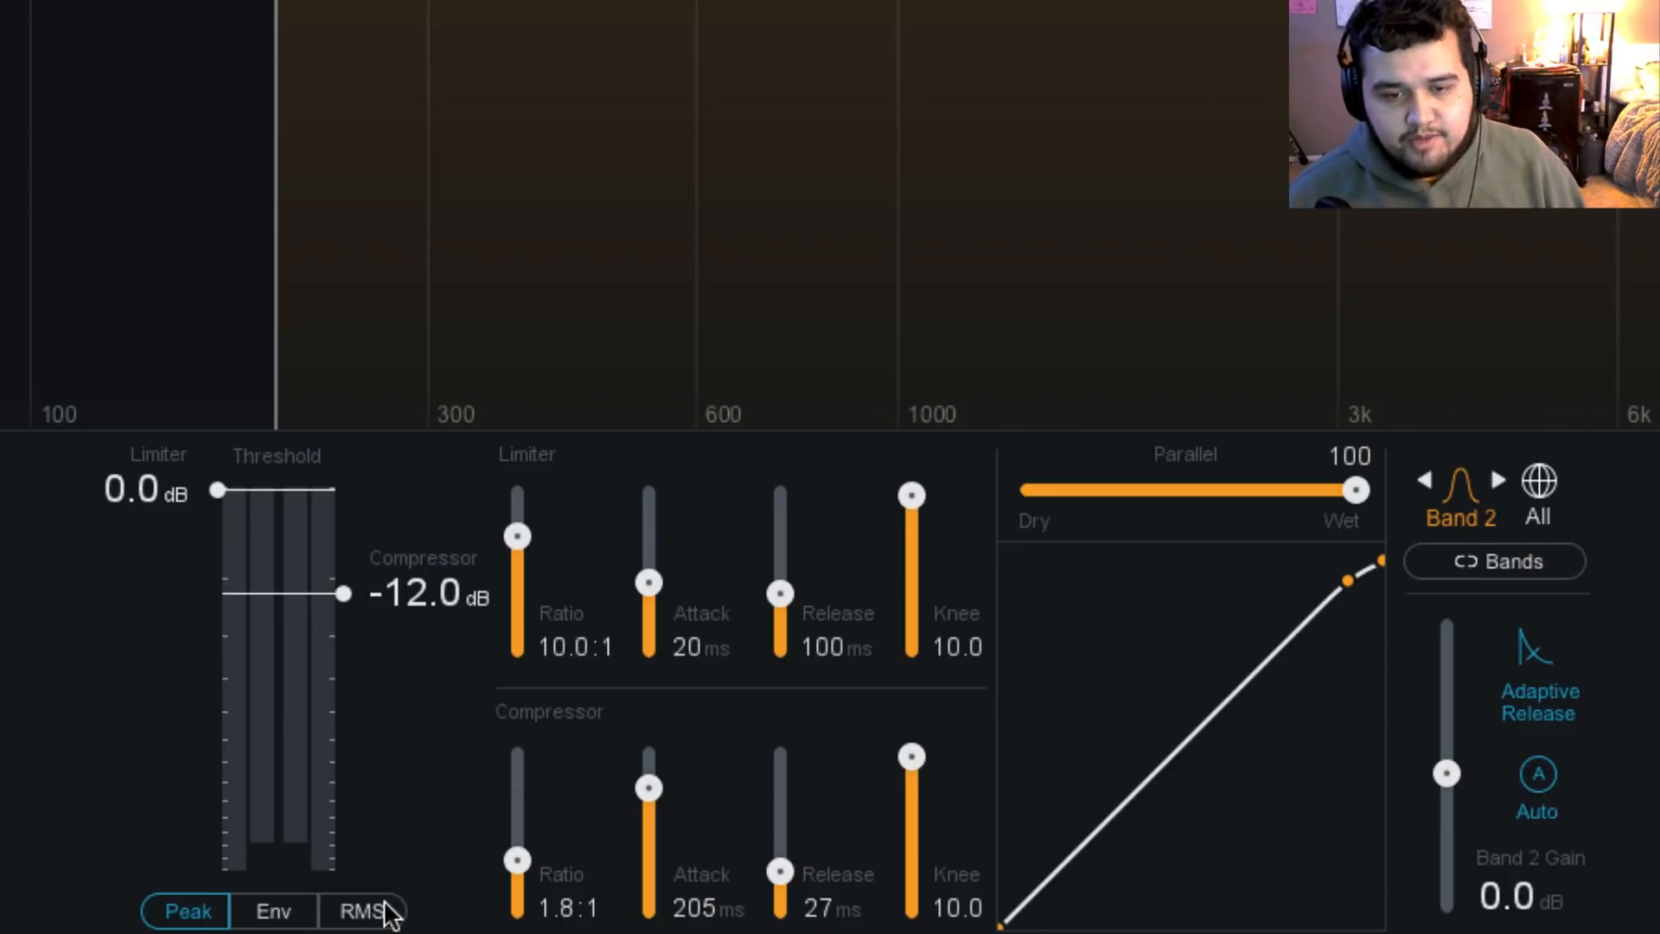
left_click(387, 913)
left_click_drag(343, 593, 367, 794)
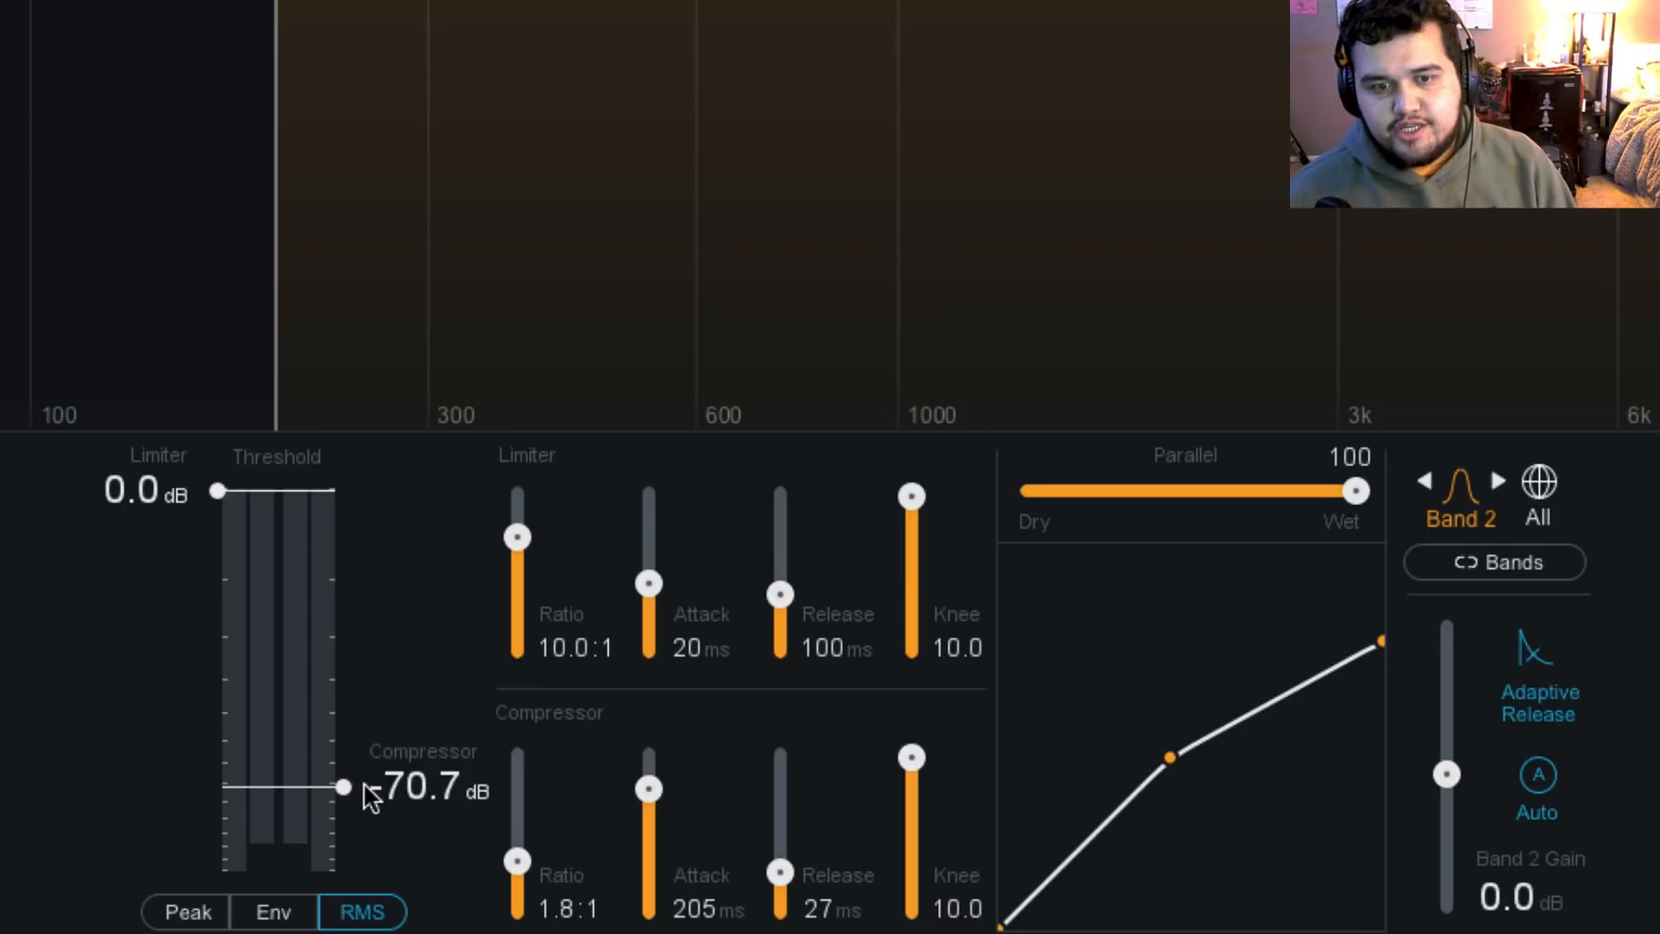
mouse_move(343, 793)
left_mouse_down()
mouse_move(371, 859)
mouse_move(385, 817)
mouse_move(344, 802)
mouse_move(344, 746)
mouse_move(354, 779)
left_mouse_up()
left_click_drag(914, 761, 952, 614)
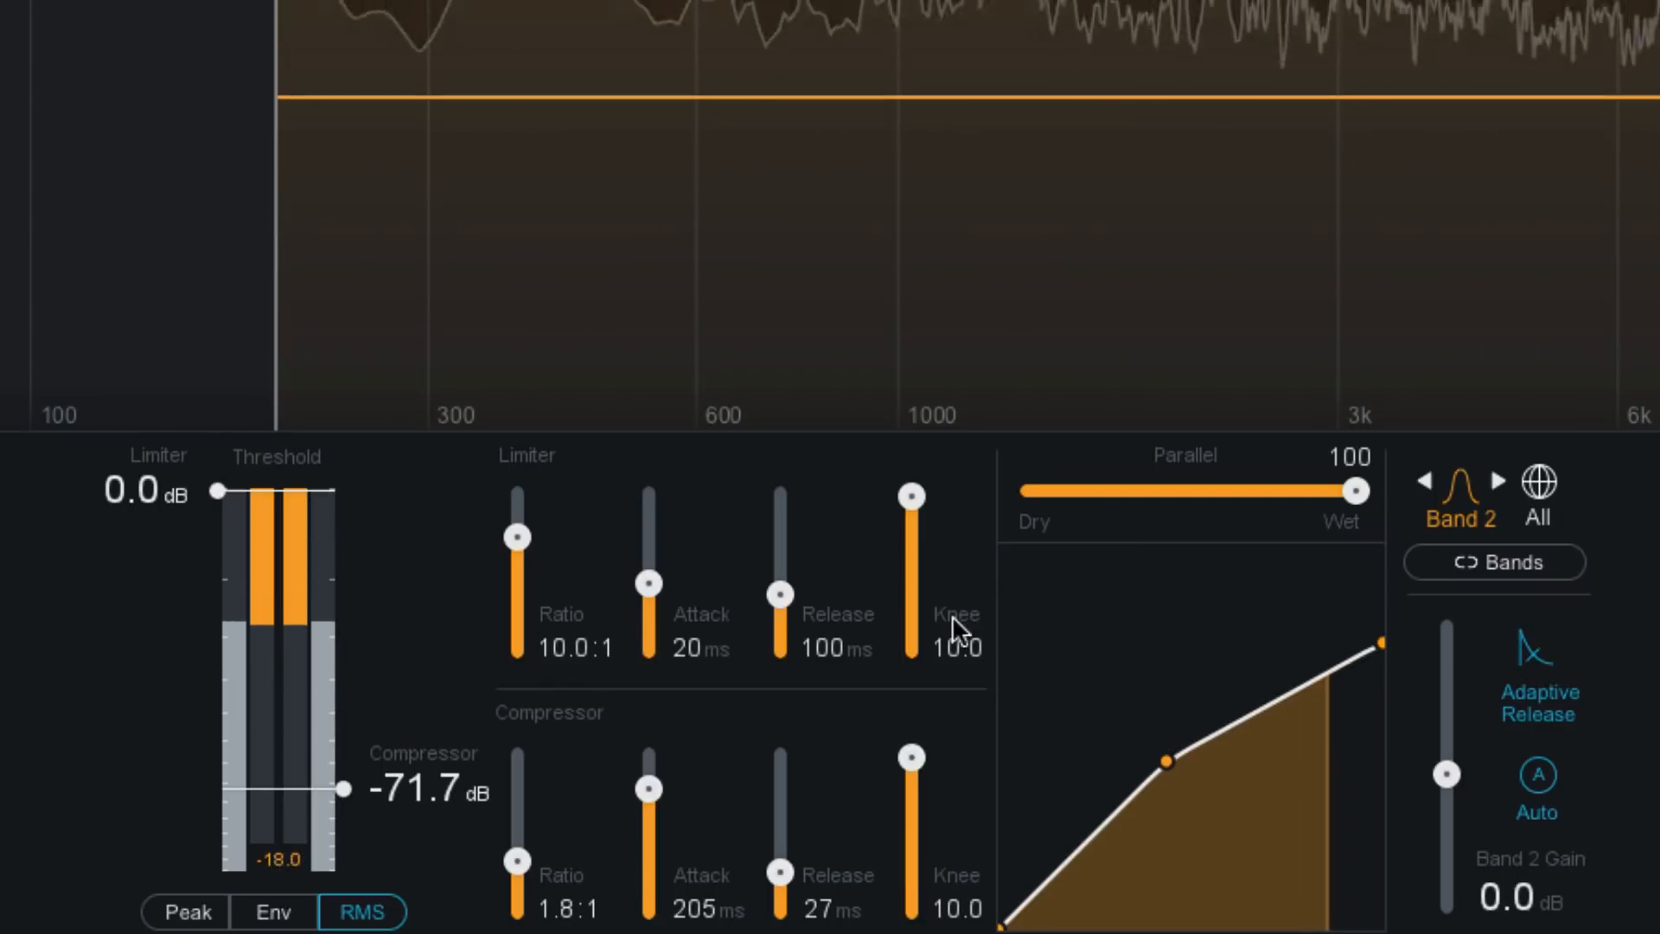
Audition different thresholds, then set band 2's compressor to a -36.0 dB threshold, 114 ms release and 8.2 knee
left_click_drag(344, 788, 344, 830)
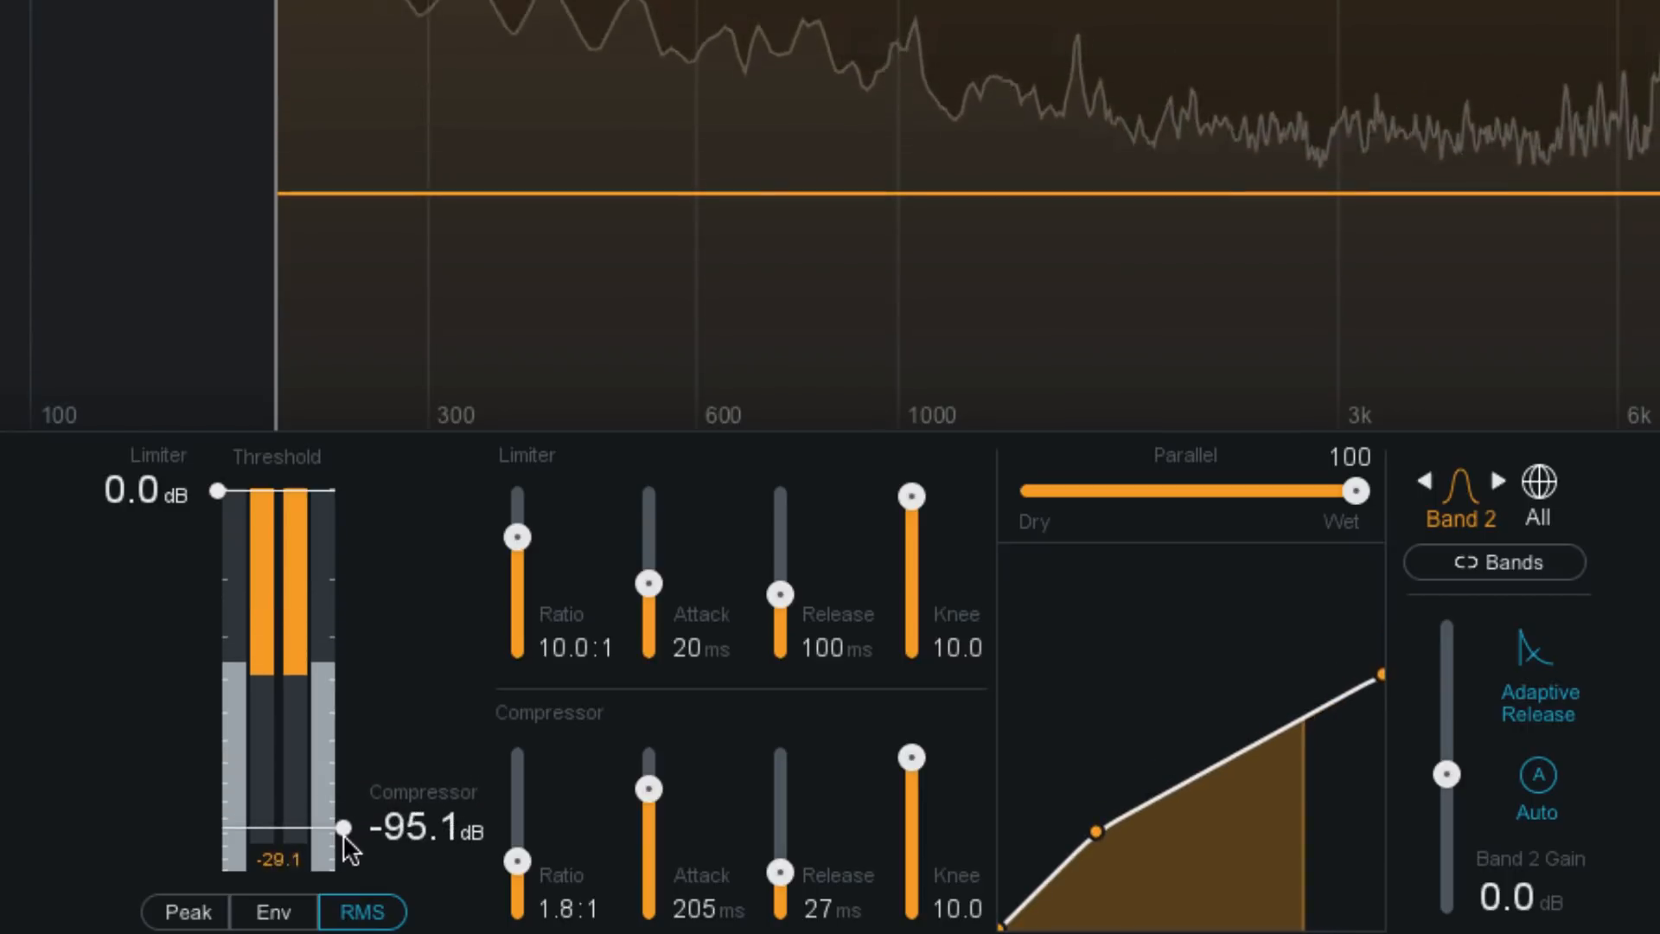
left_click_drag(913, 759, 932, 854)
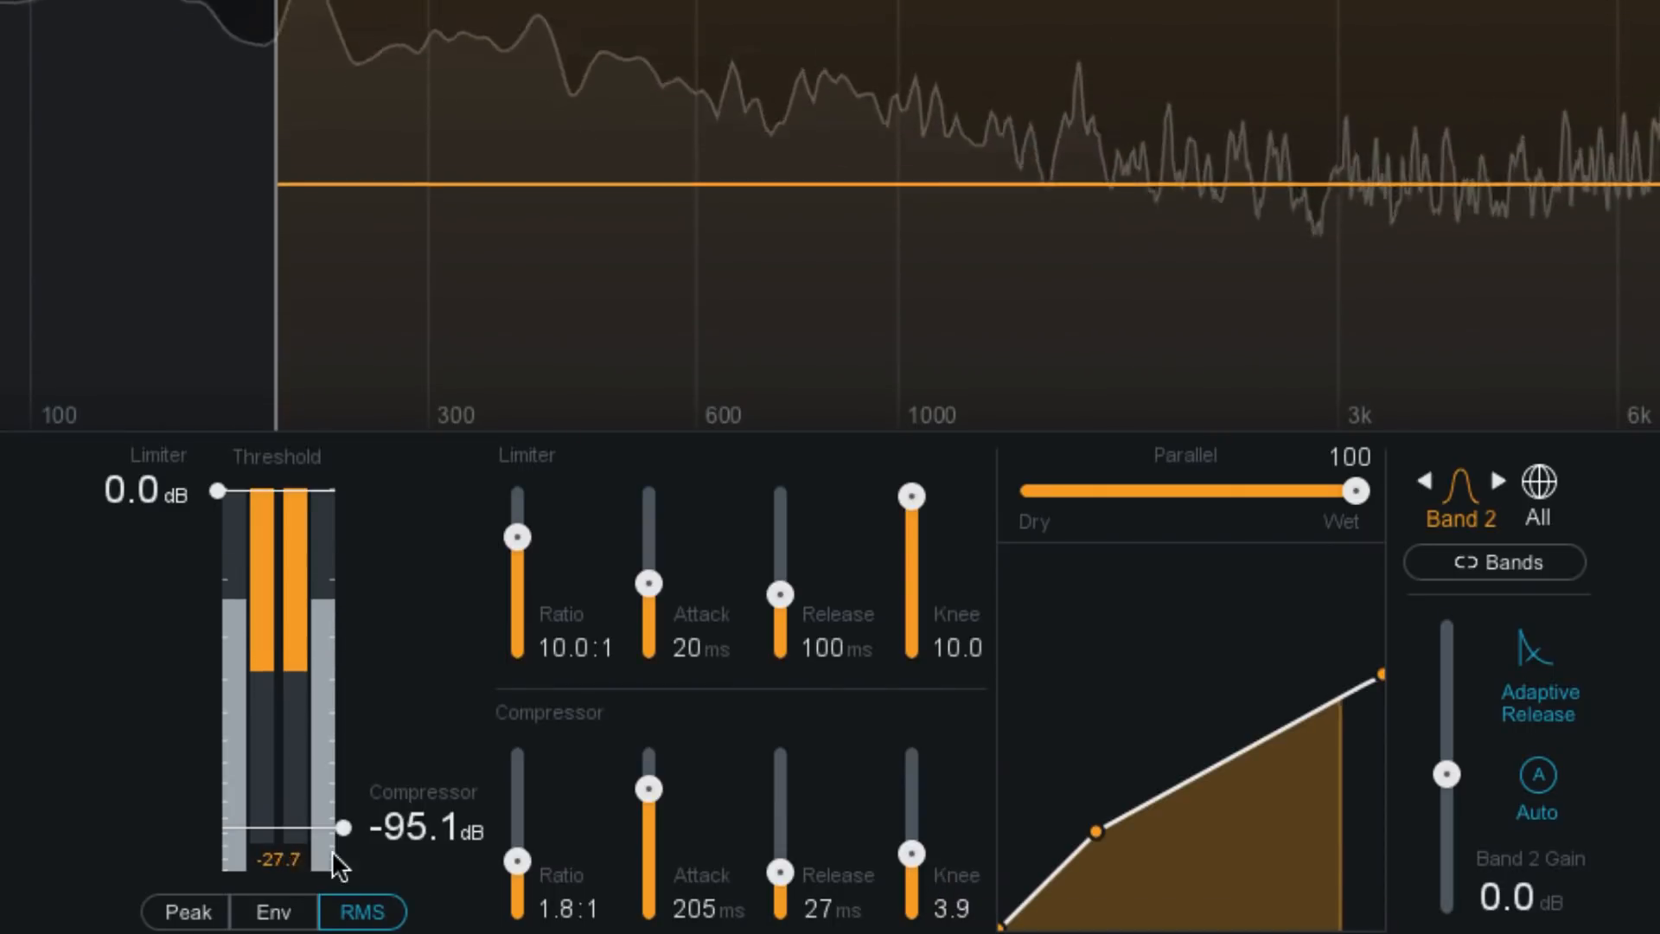
left_click_drag(342, 827, 351, 774)
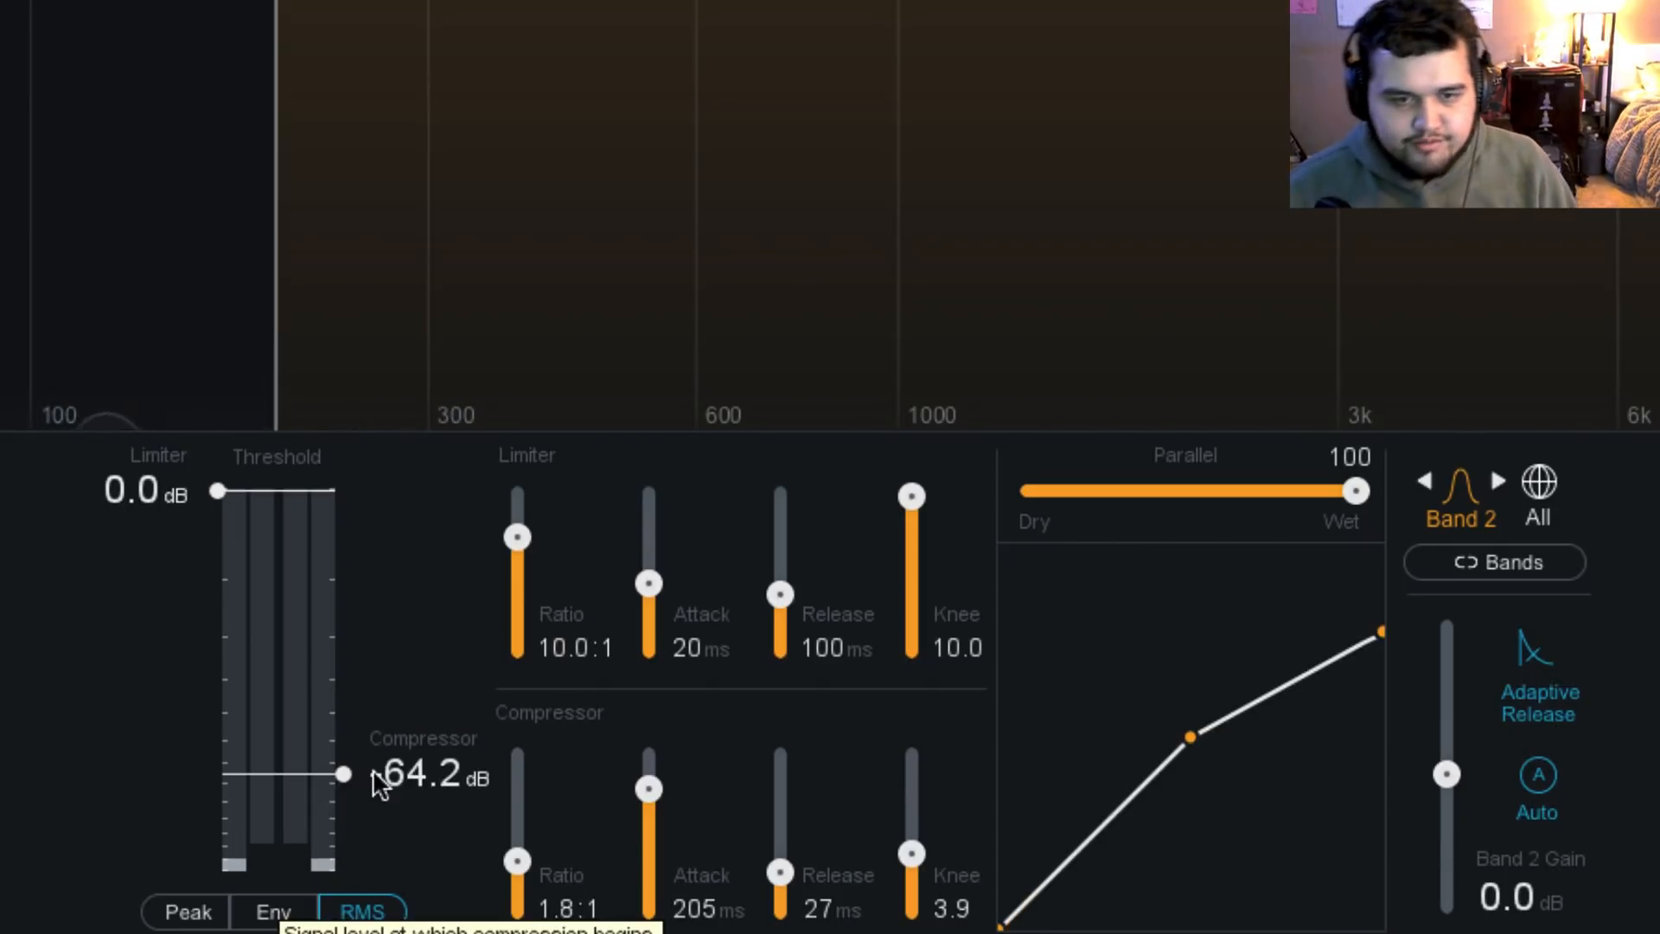
left_click_drag(343, 774, 344, 700)
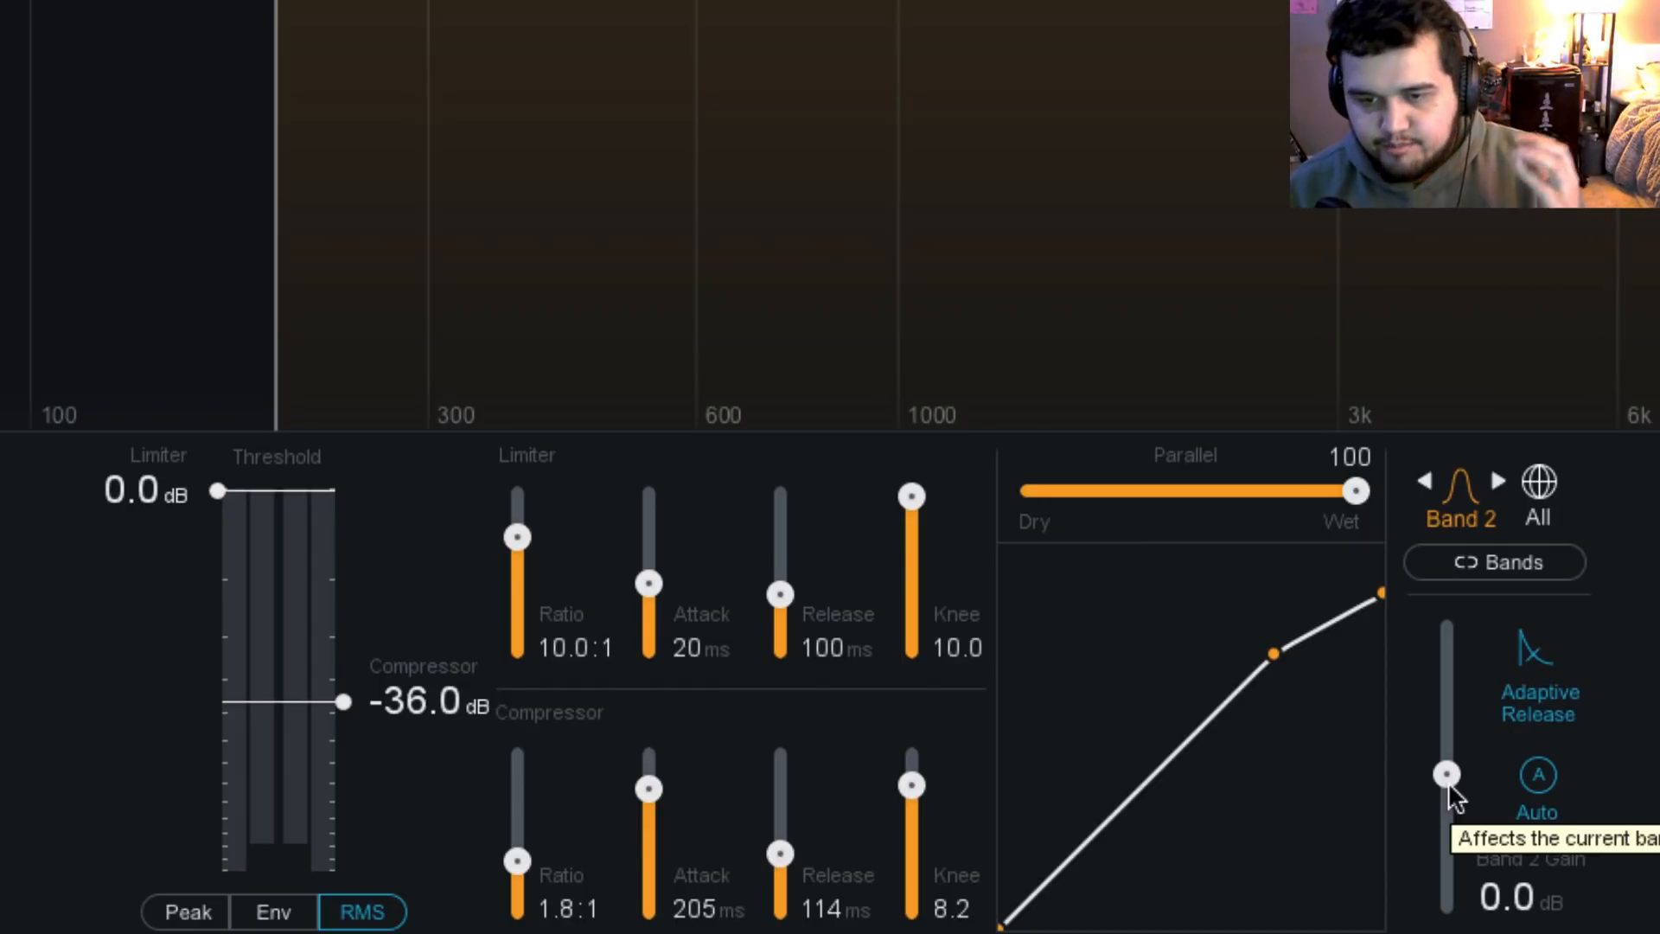
Raise band 2's gain to 3.1 dB while playing back the section
key("space")
mouse_move(1450, 782)
left_mouse_down()
mouse_move(1444, 754)
mouse_move(1468, 770)
left_mouse_up()
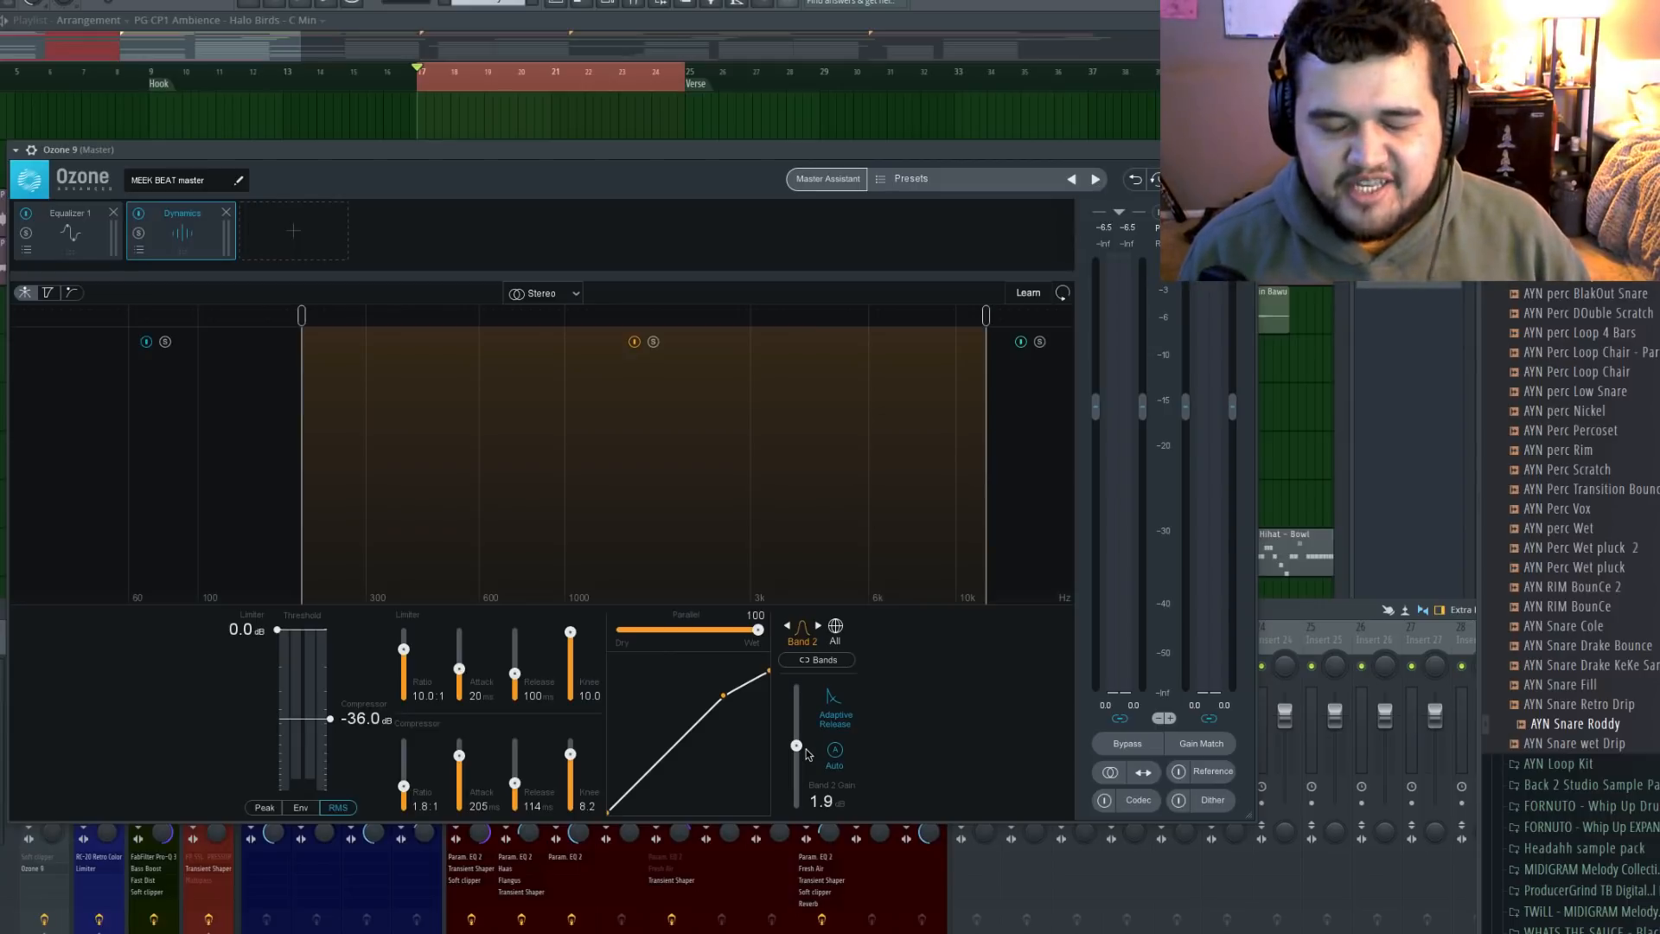
key("space")
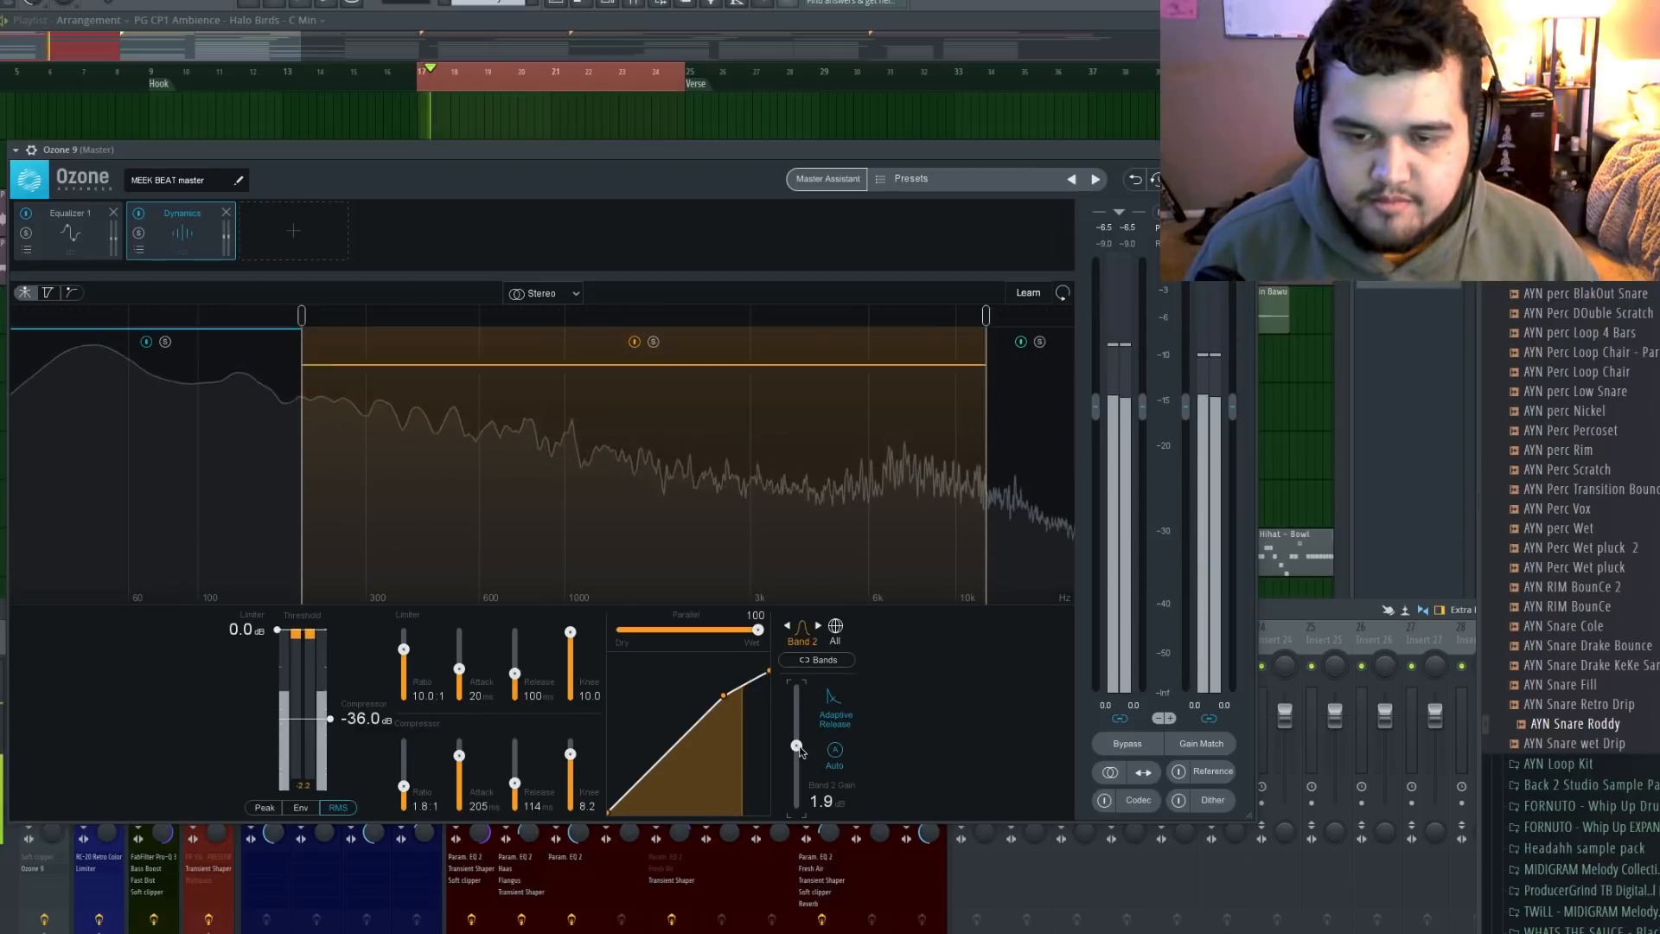
mouse_move(798, 749)
left_mouse_down()
mouse_move(796, 723)
mouse_move(814, 739)
left_mouse_up()
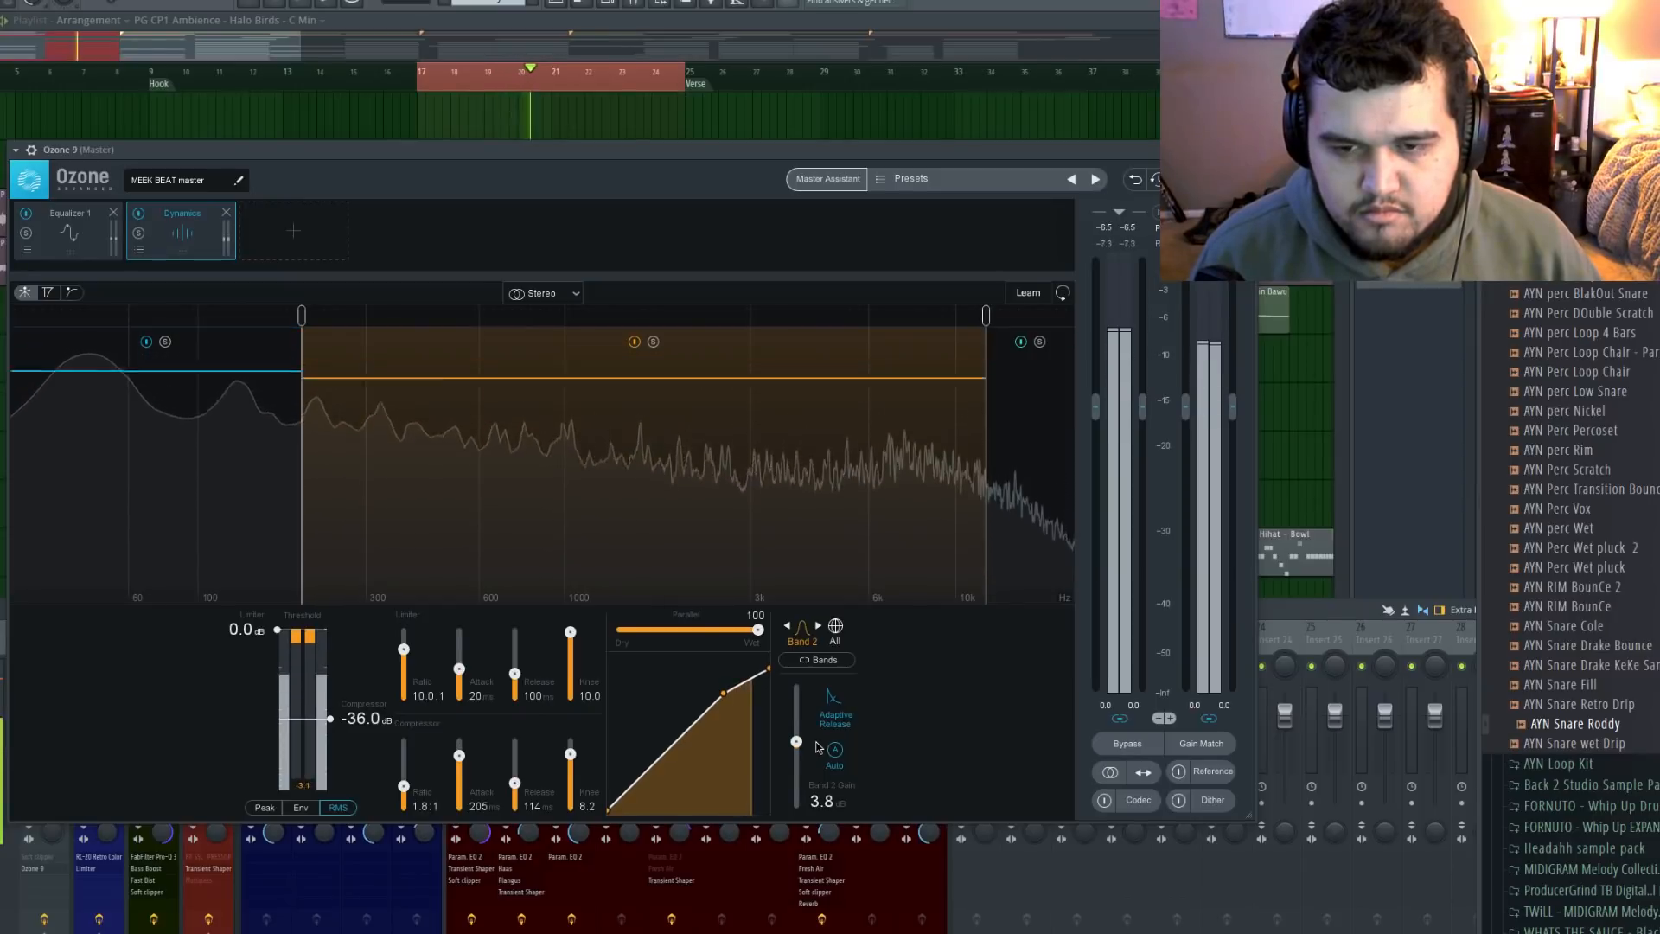
left_click_drag(819, 747, 824, 749)
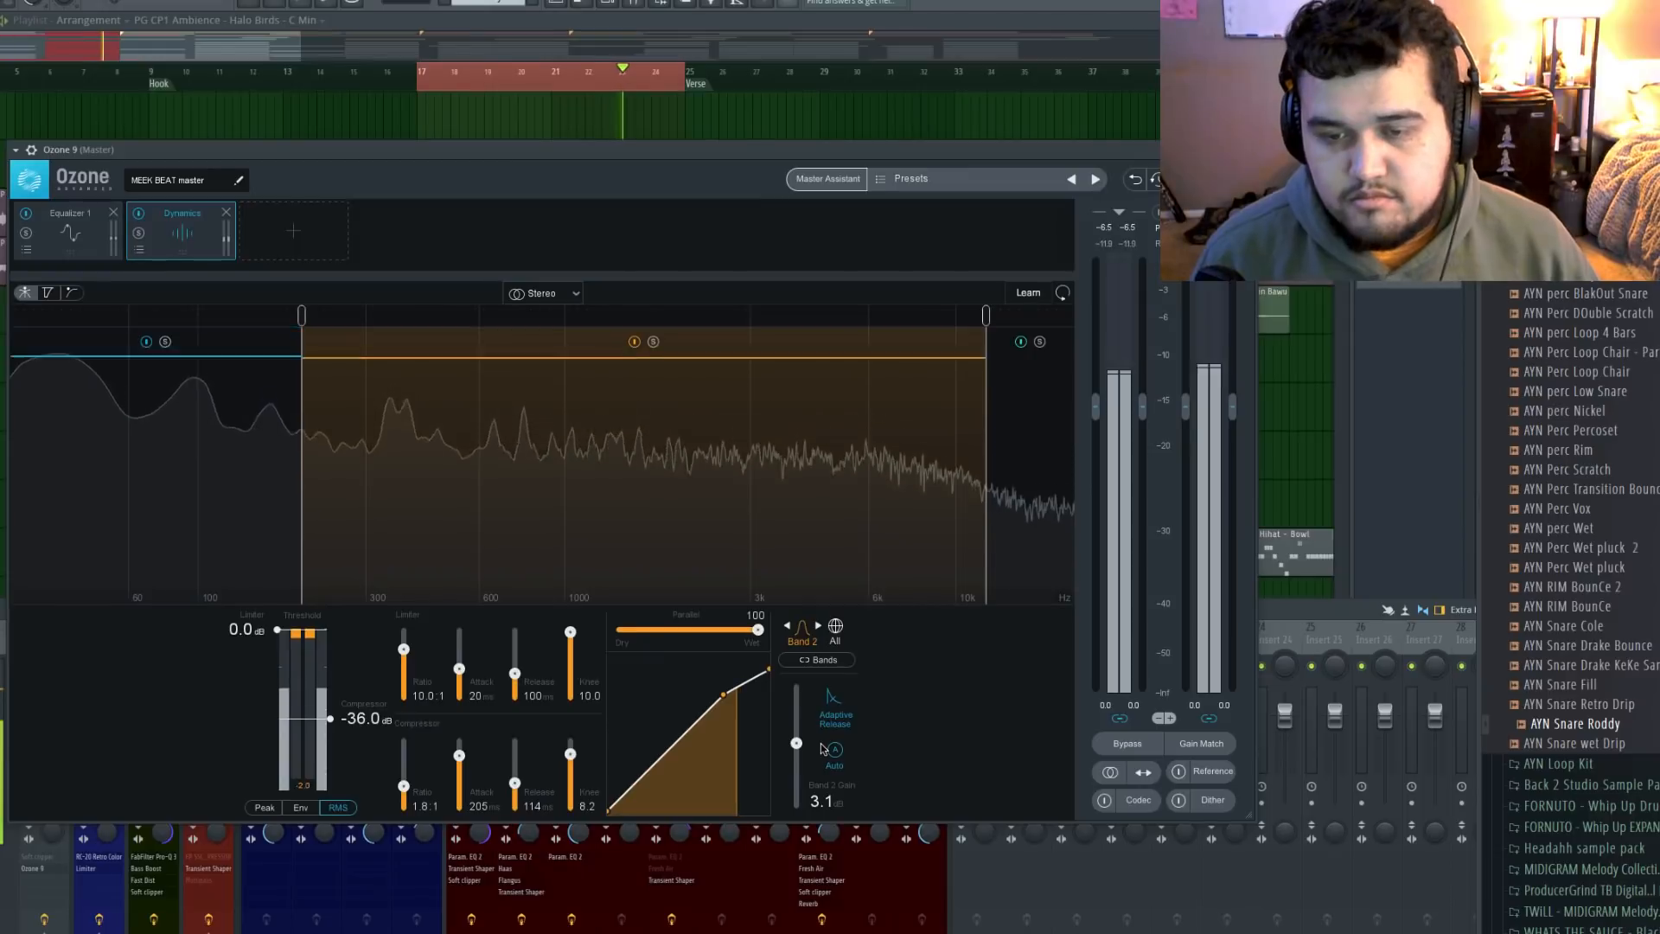
key("space")
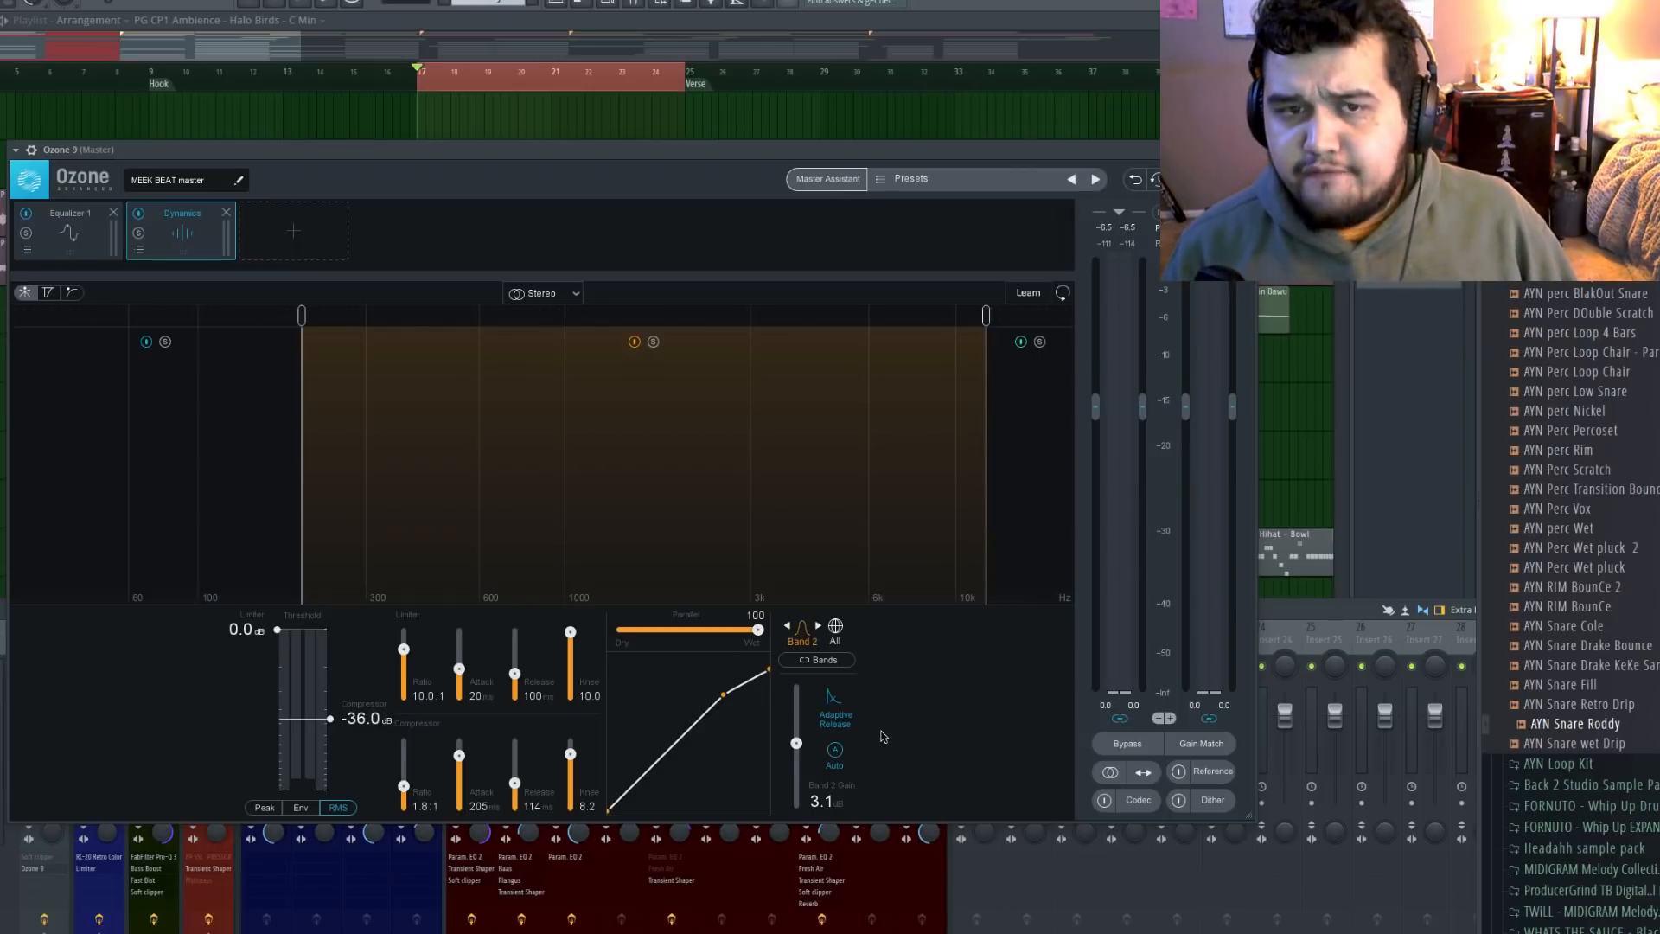
Compare the beat with the Dynamics module bypassed and active during playback
key("space")
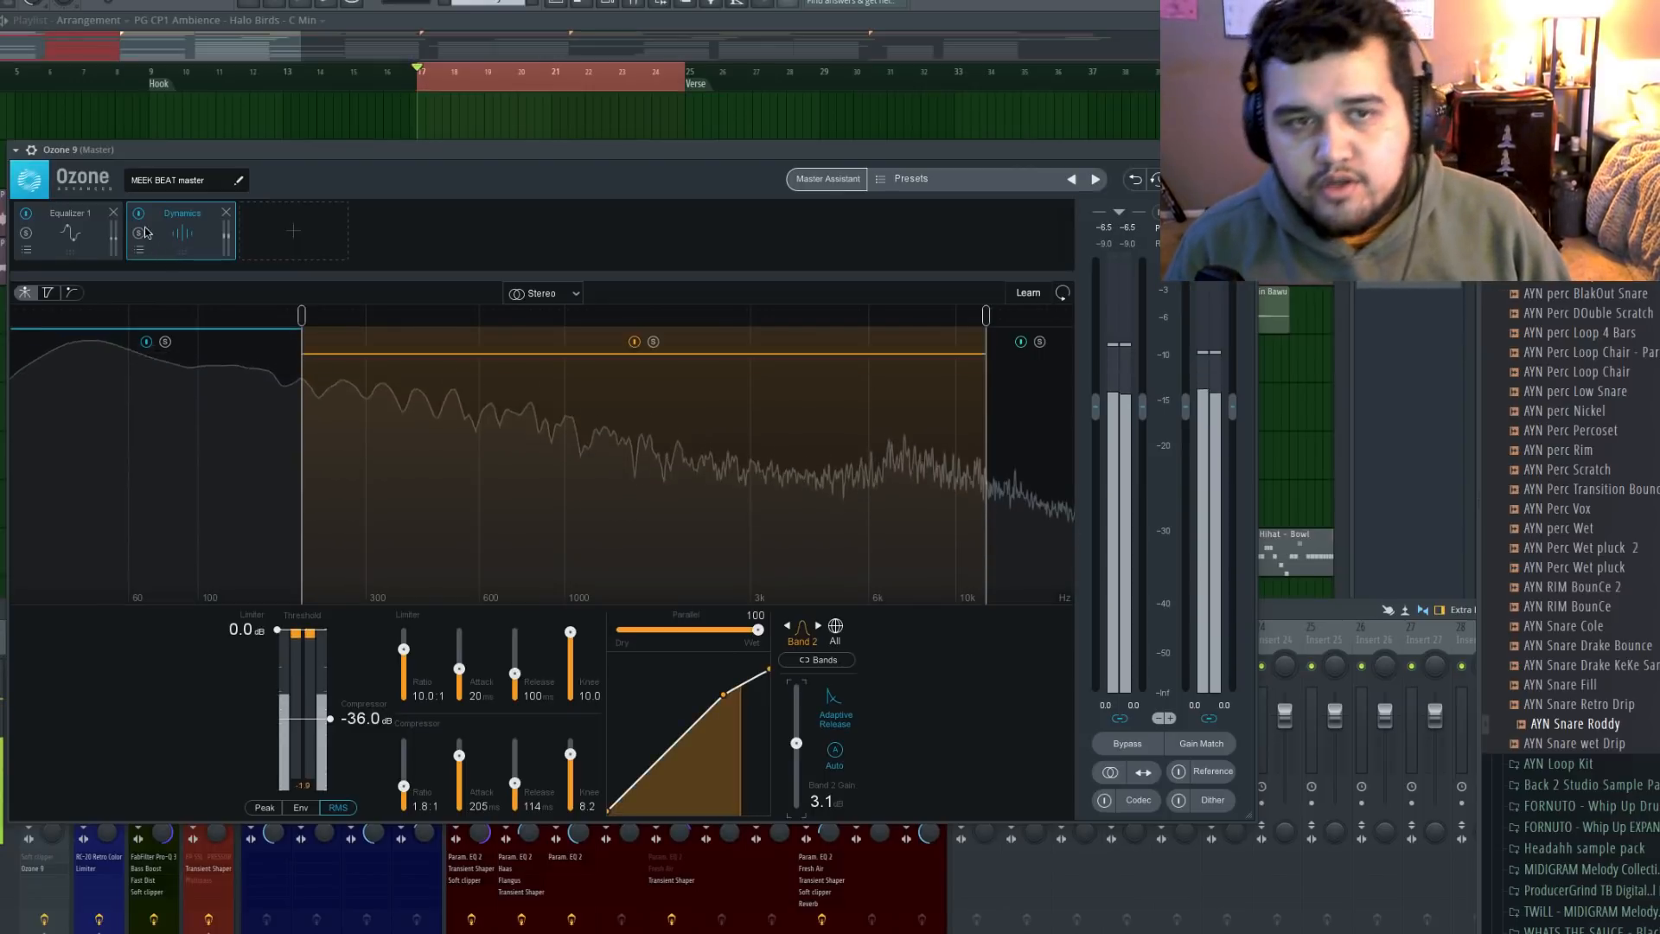
left_click(139, 215)
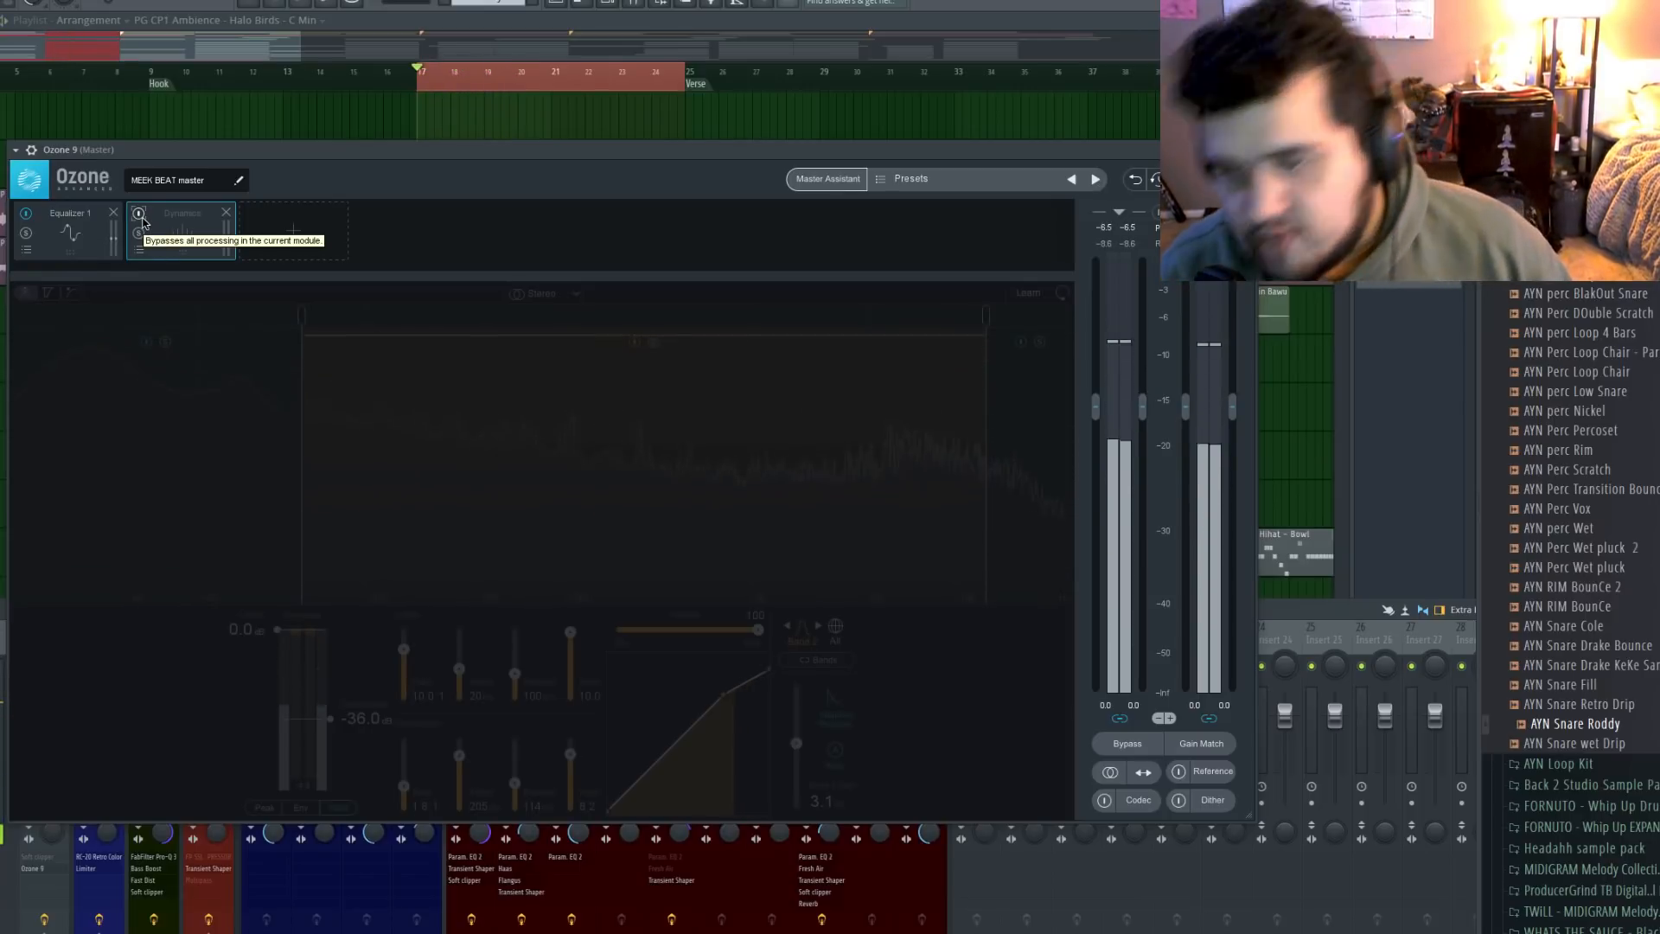
left_click(140, 214)
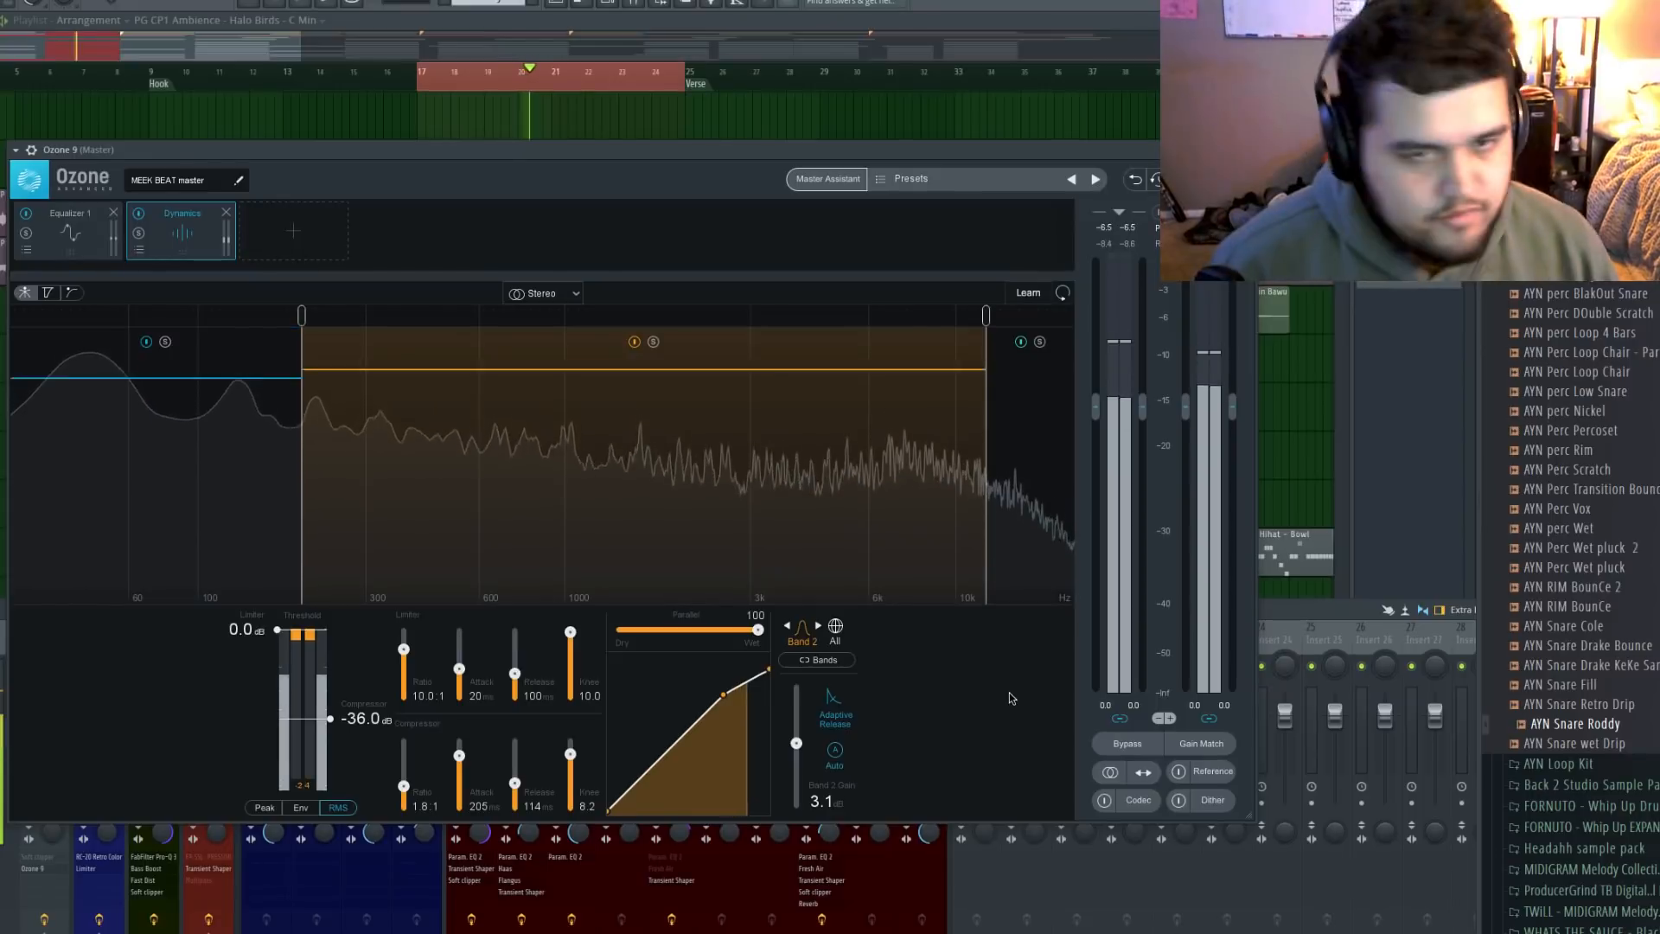
key("space")
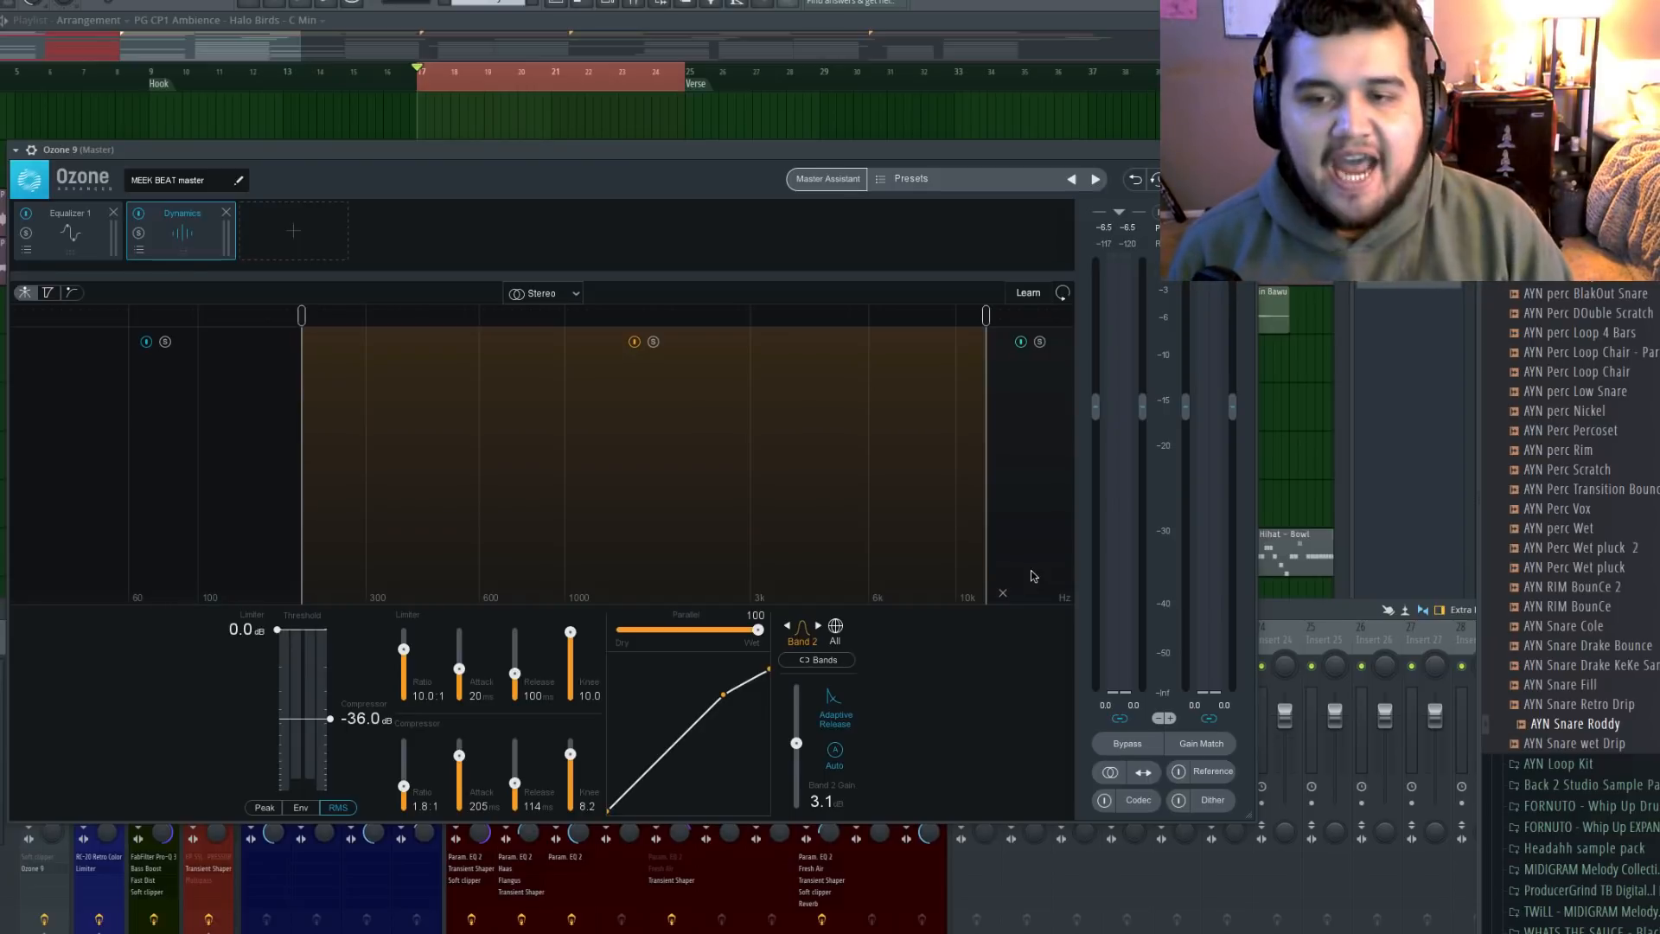
Raise the gain of the Dynamics module's highest band to 5.0 dB while playing back the section
left_click(1031, 575)
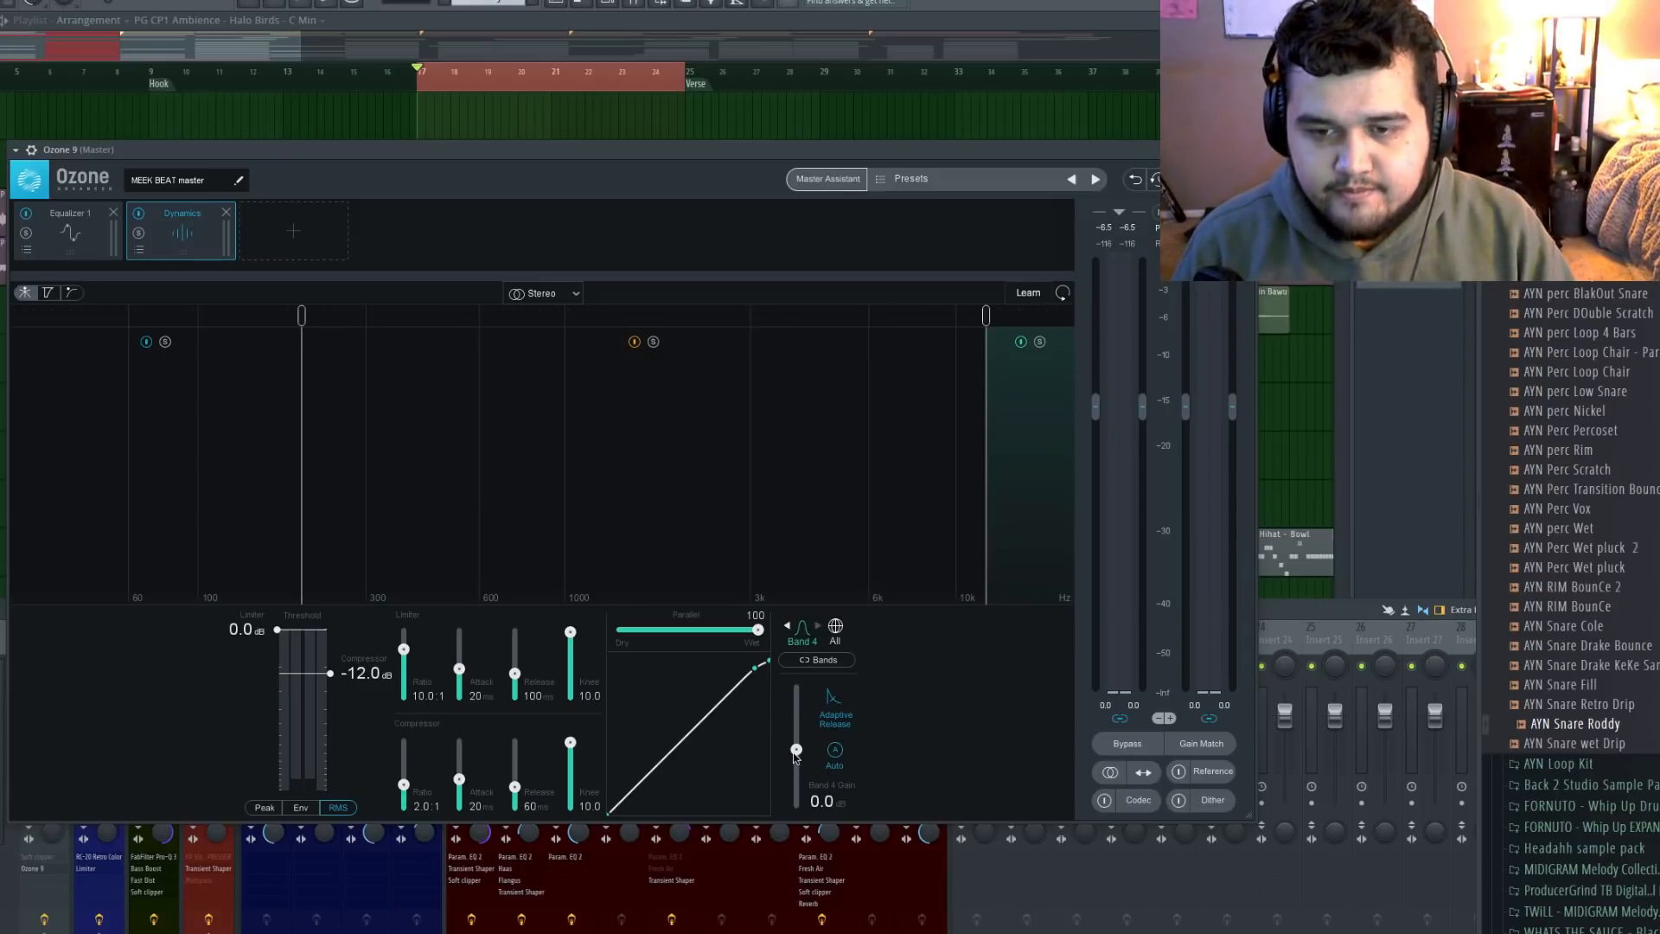
key("space")
left_click_drag(796, 753, 828, 739)
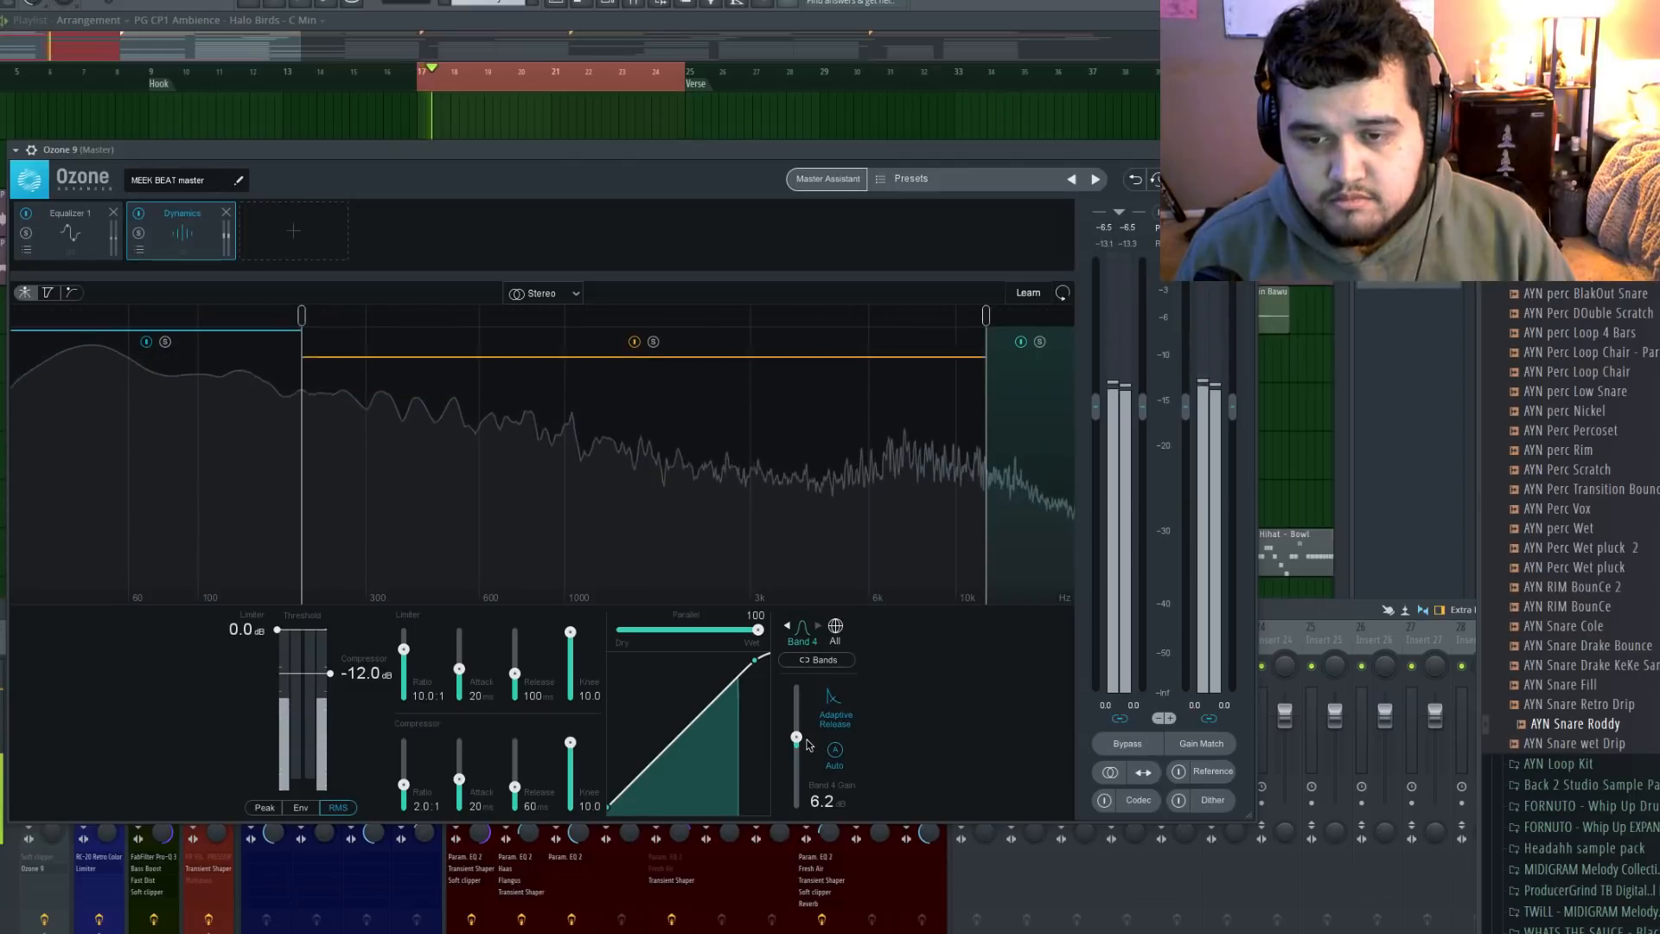
left_click_drag(798, 737, 798, 745)
key("space")
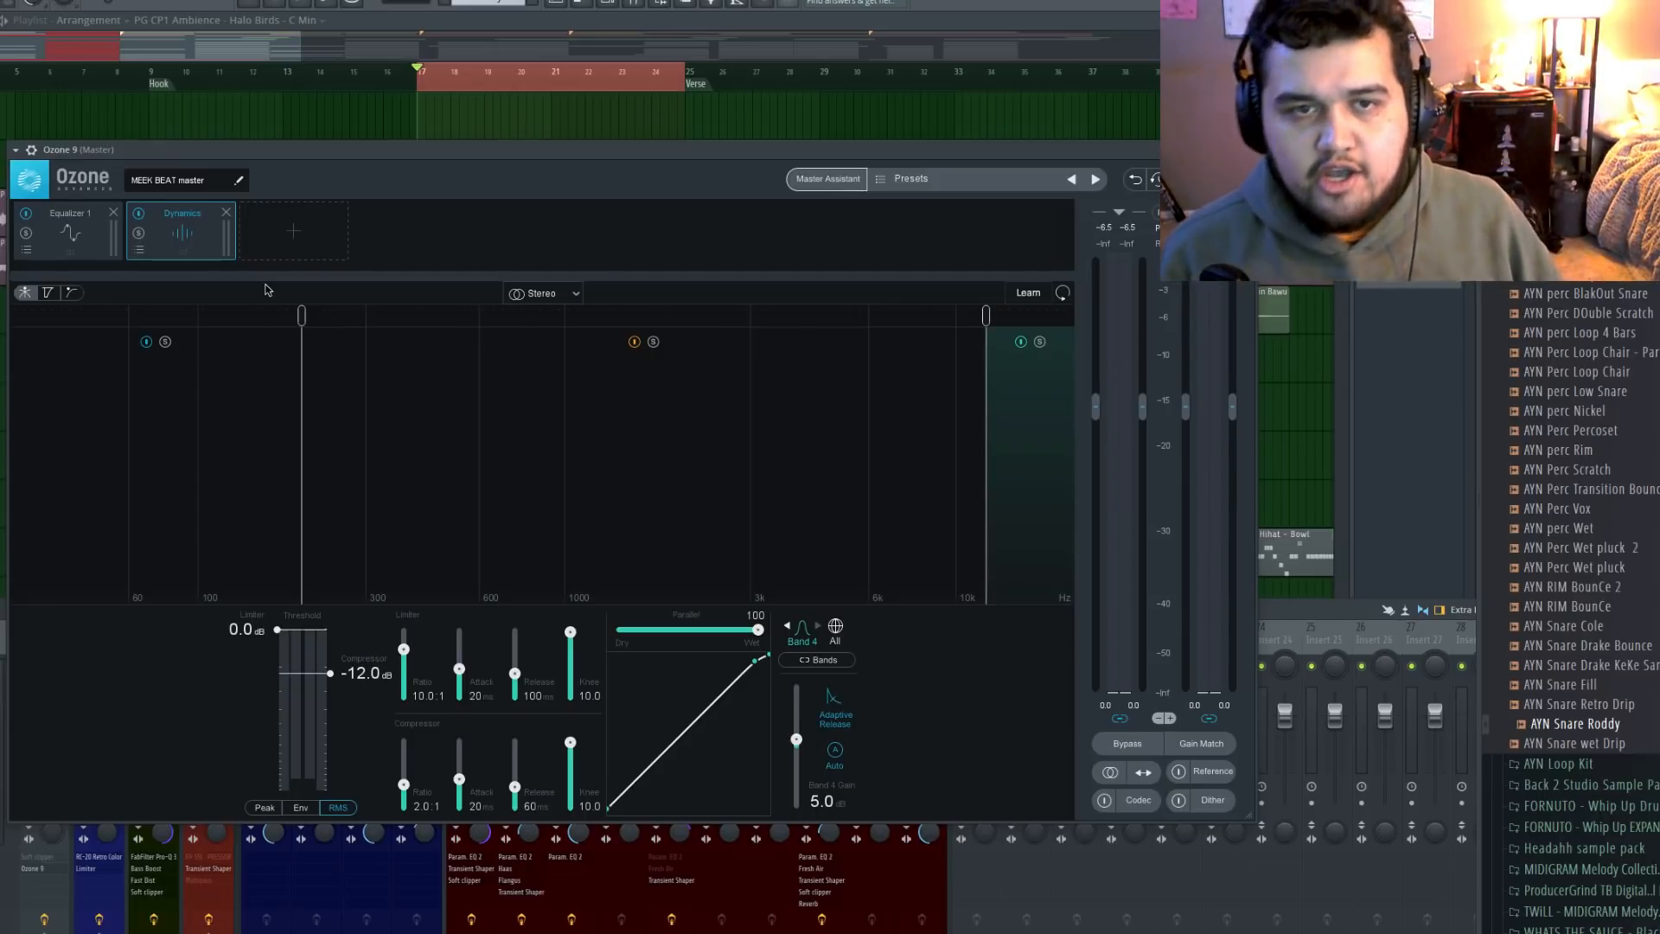
Add an Exciter and an Imager module after Dynamics and show the Imager's settings
left_click(314, 229)
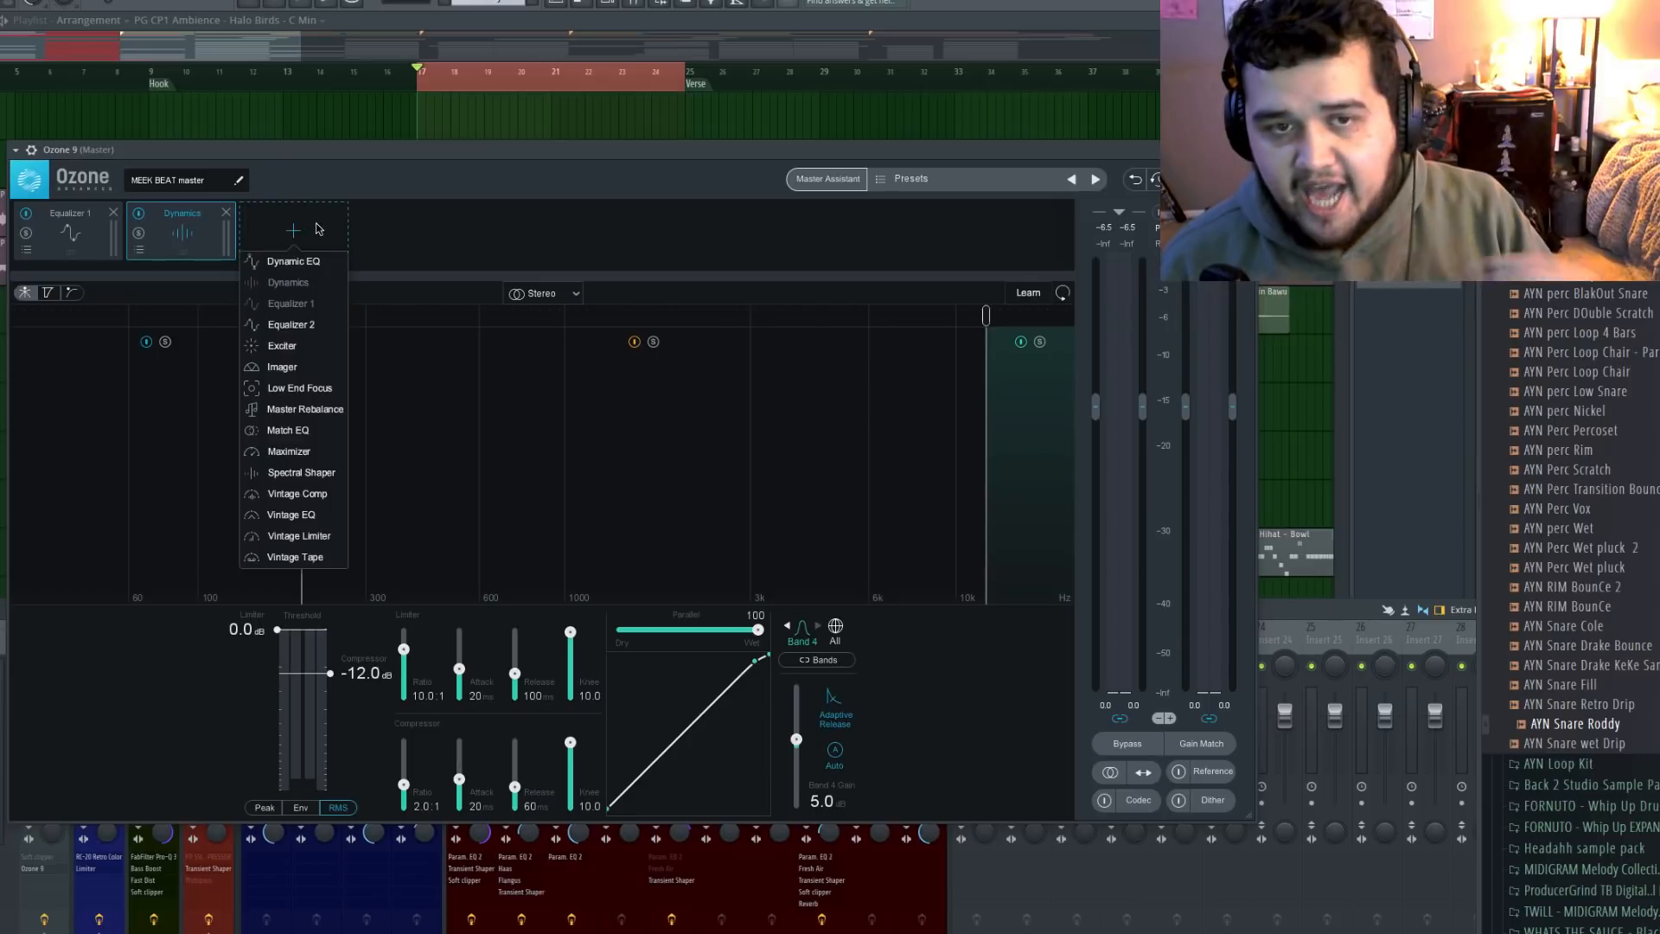
left_click(281, 346)
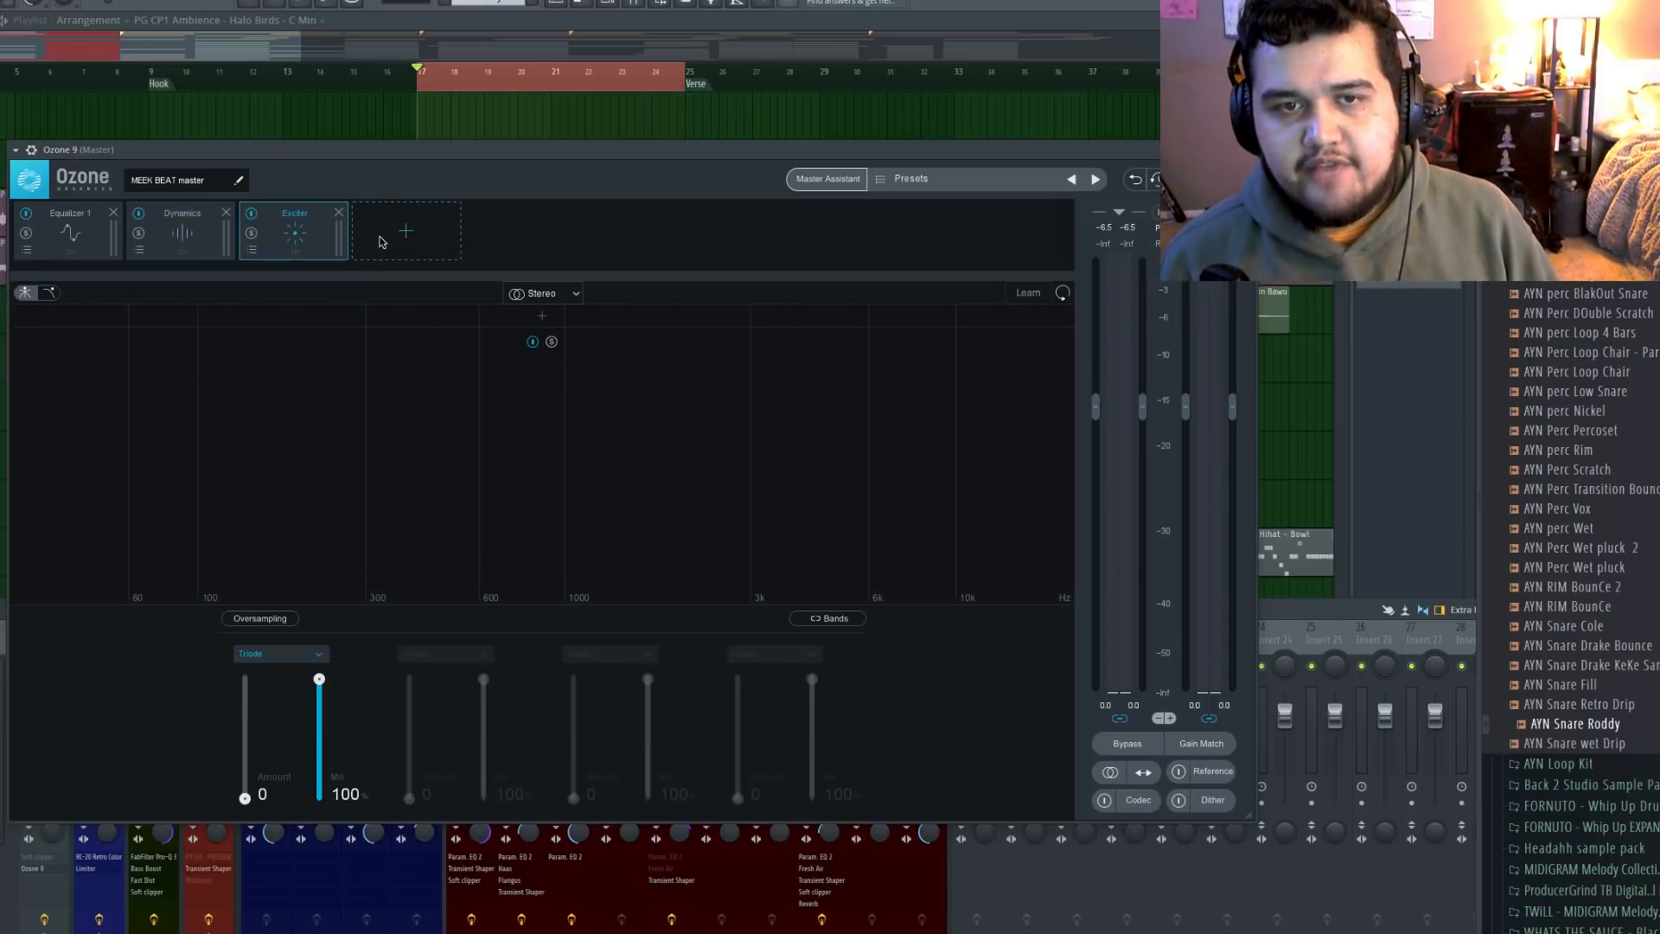
left_click(379, 242)
left_click(419, 372)
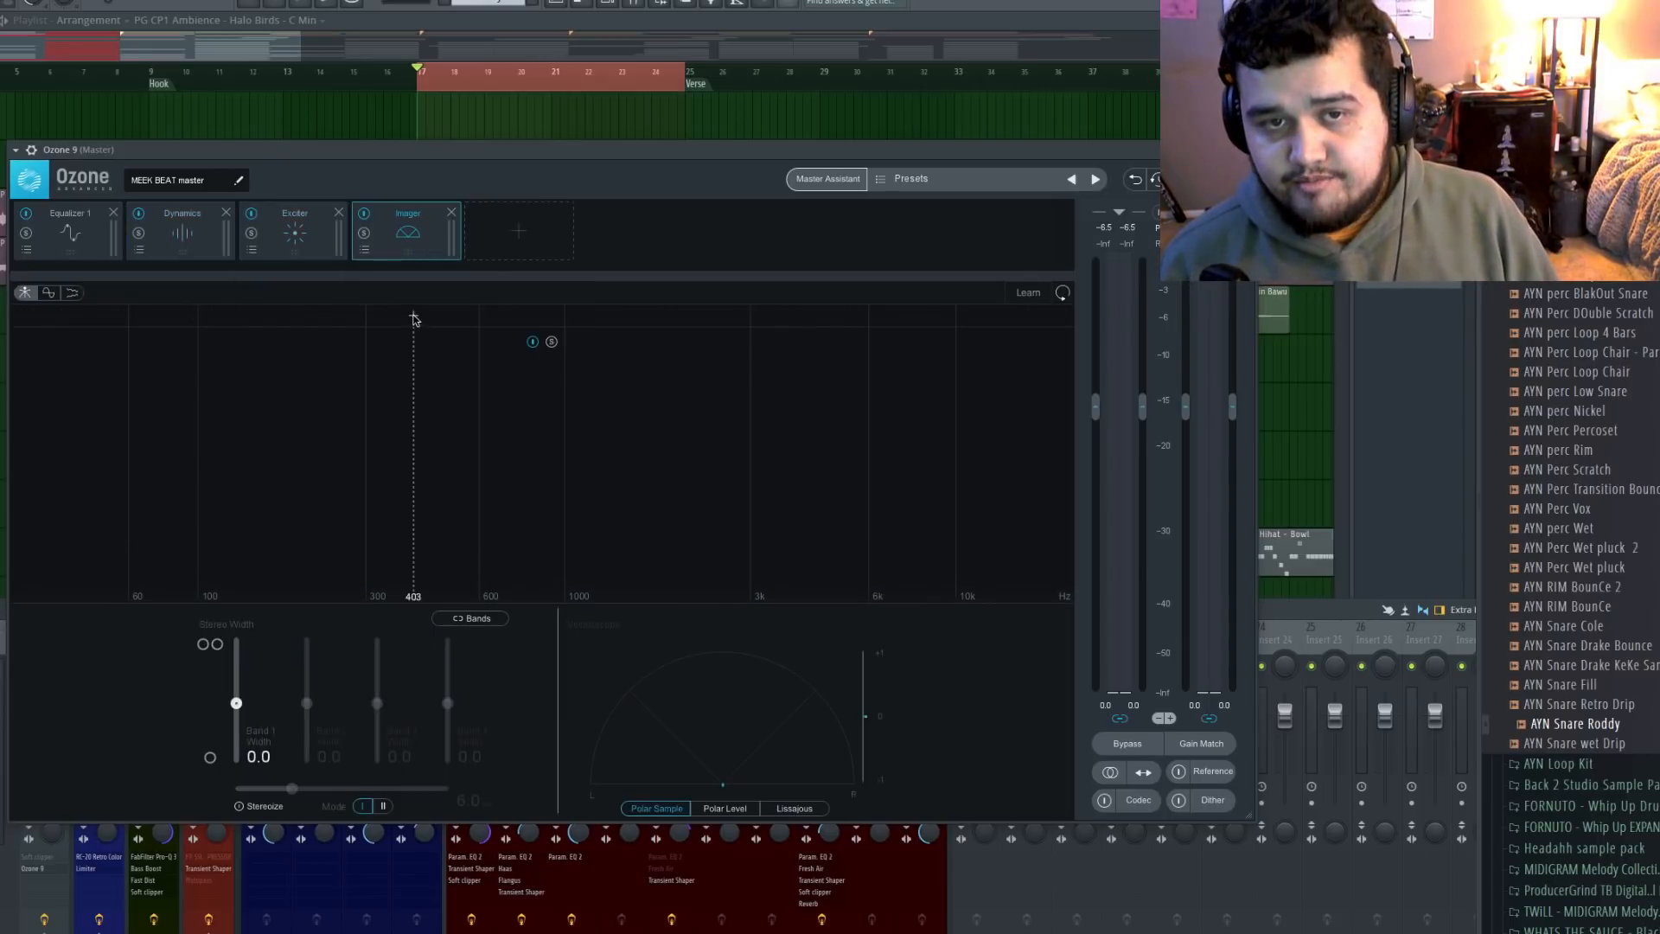
left_click(294, 242)
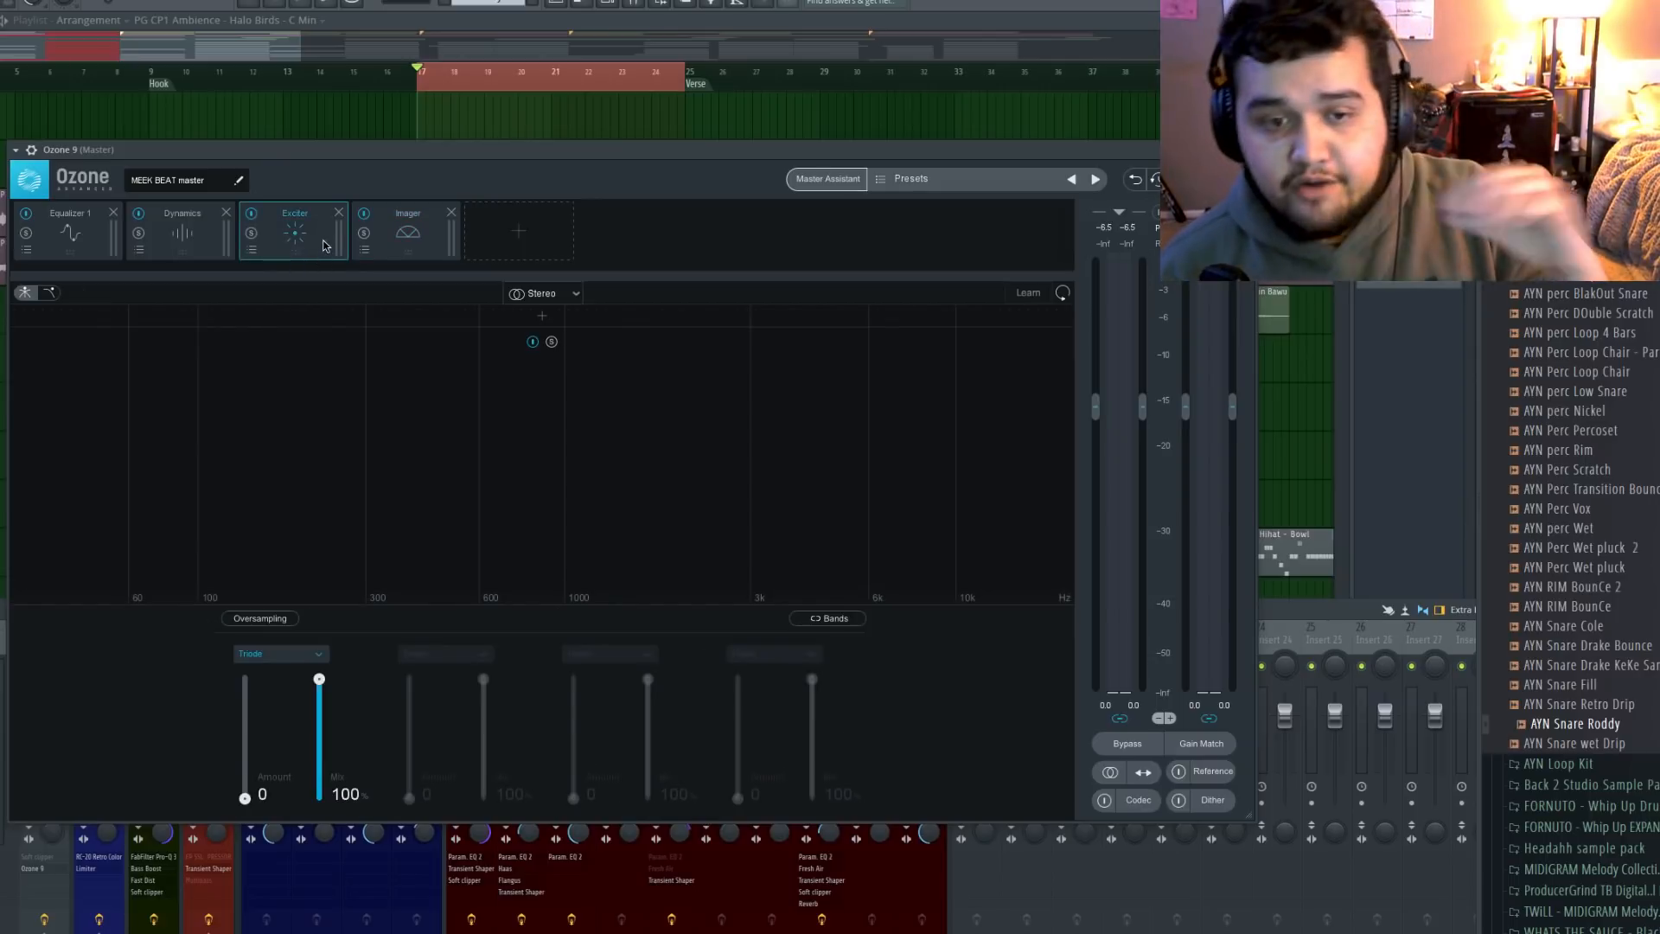
left_click(384, 240)
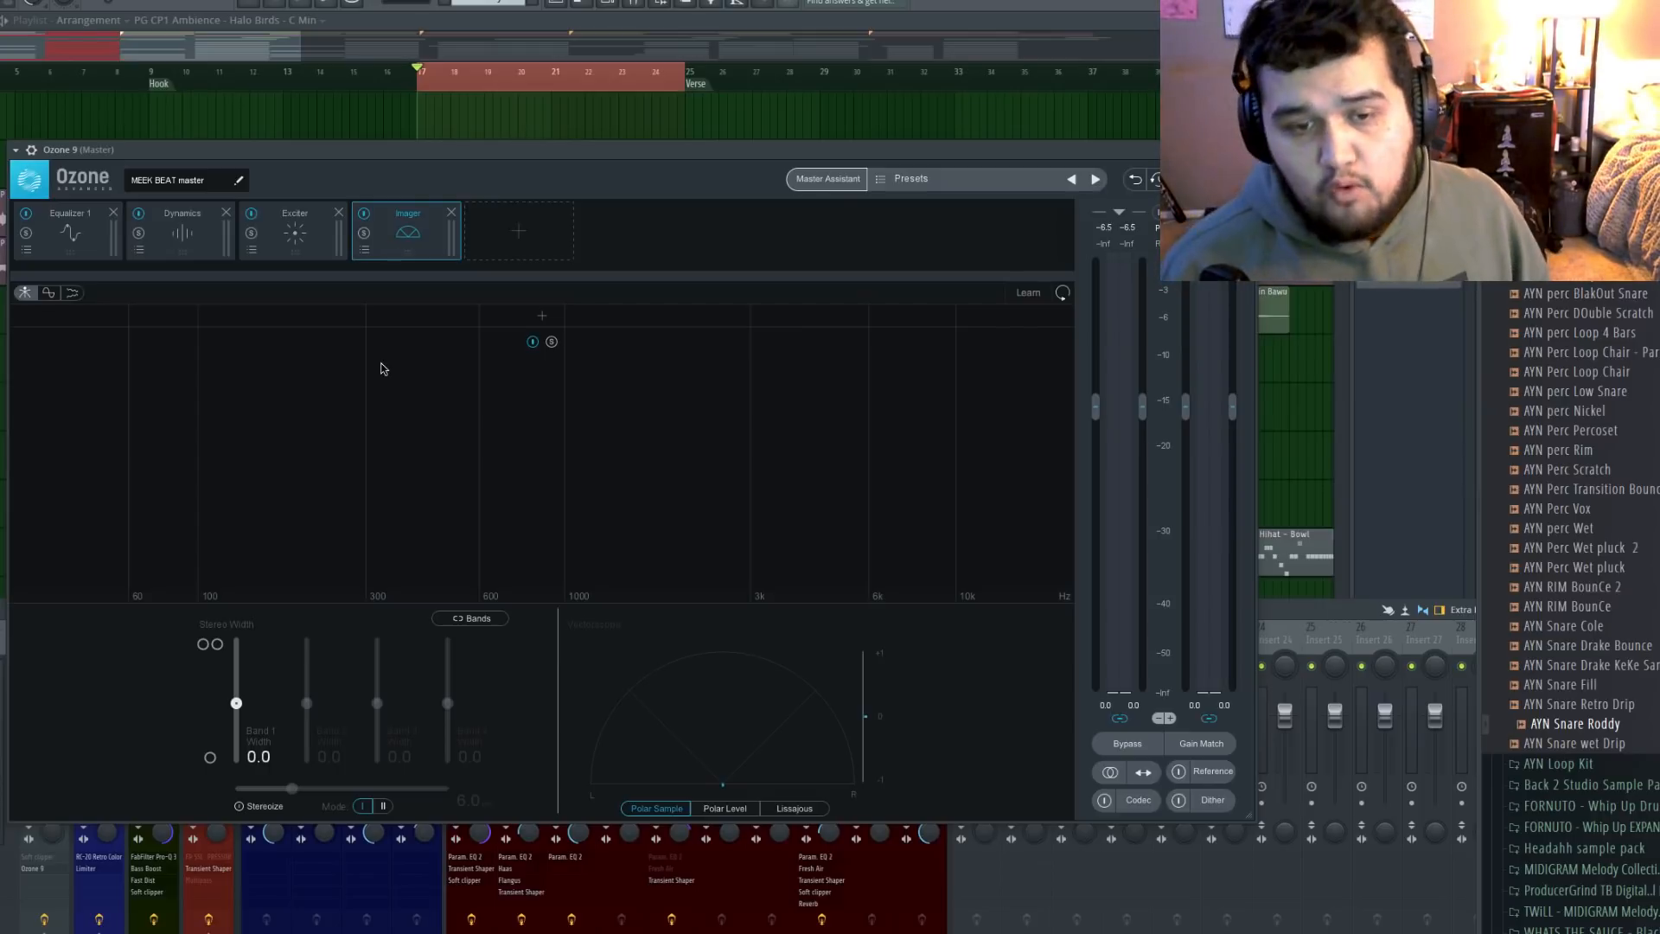
Split the Imager into four bands with crossovers at about 200 Hz, 2.0 kHz and just above 10 kHz
left_click(301, 328)
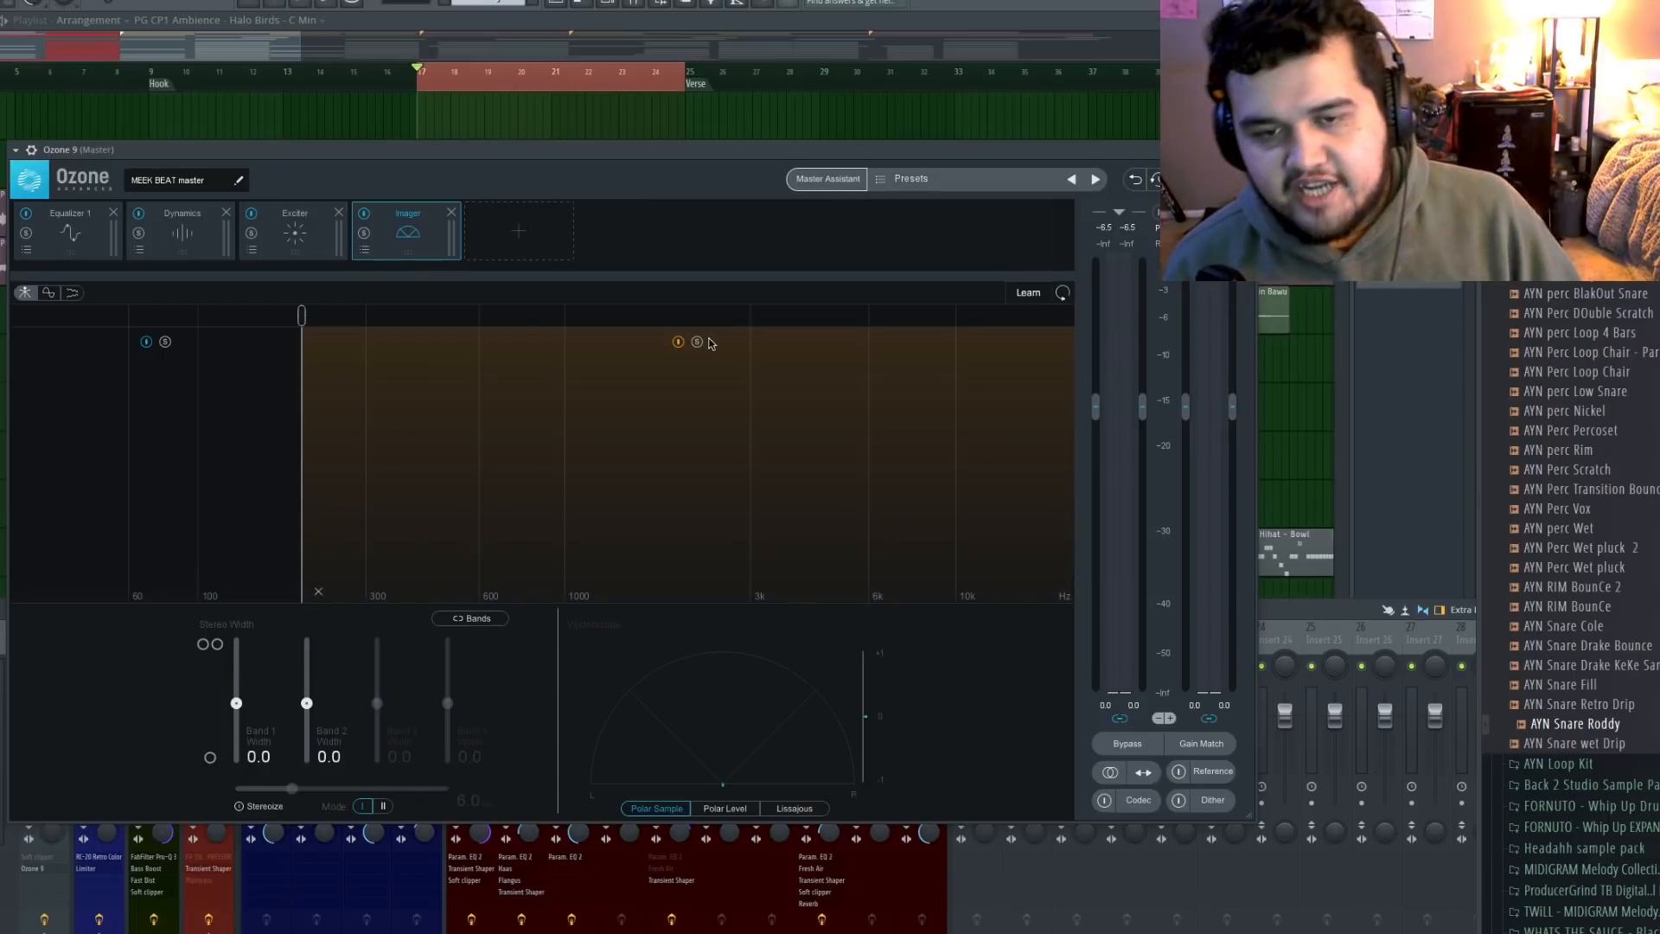
left_click(599, 321)
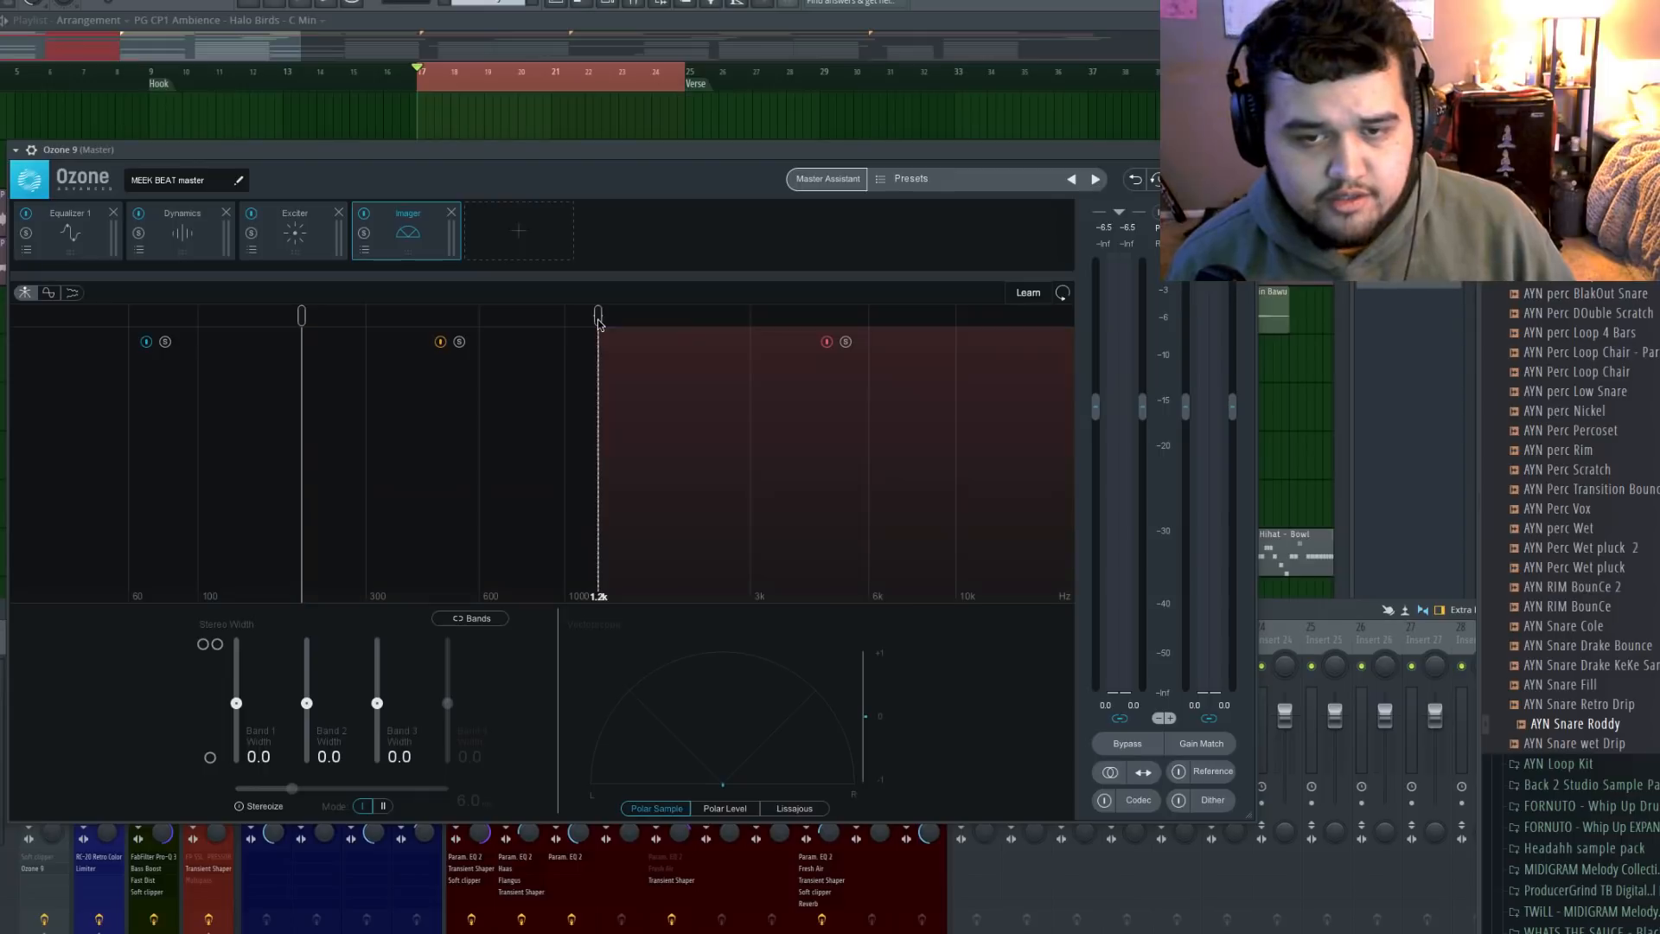
left_click(986, 325)
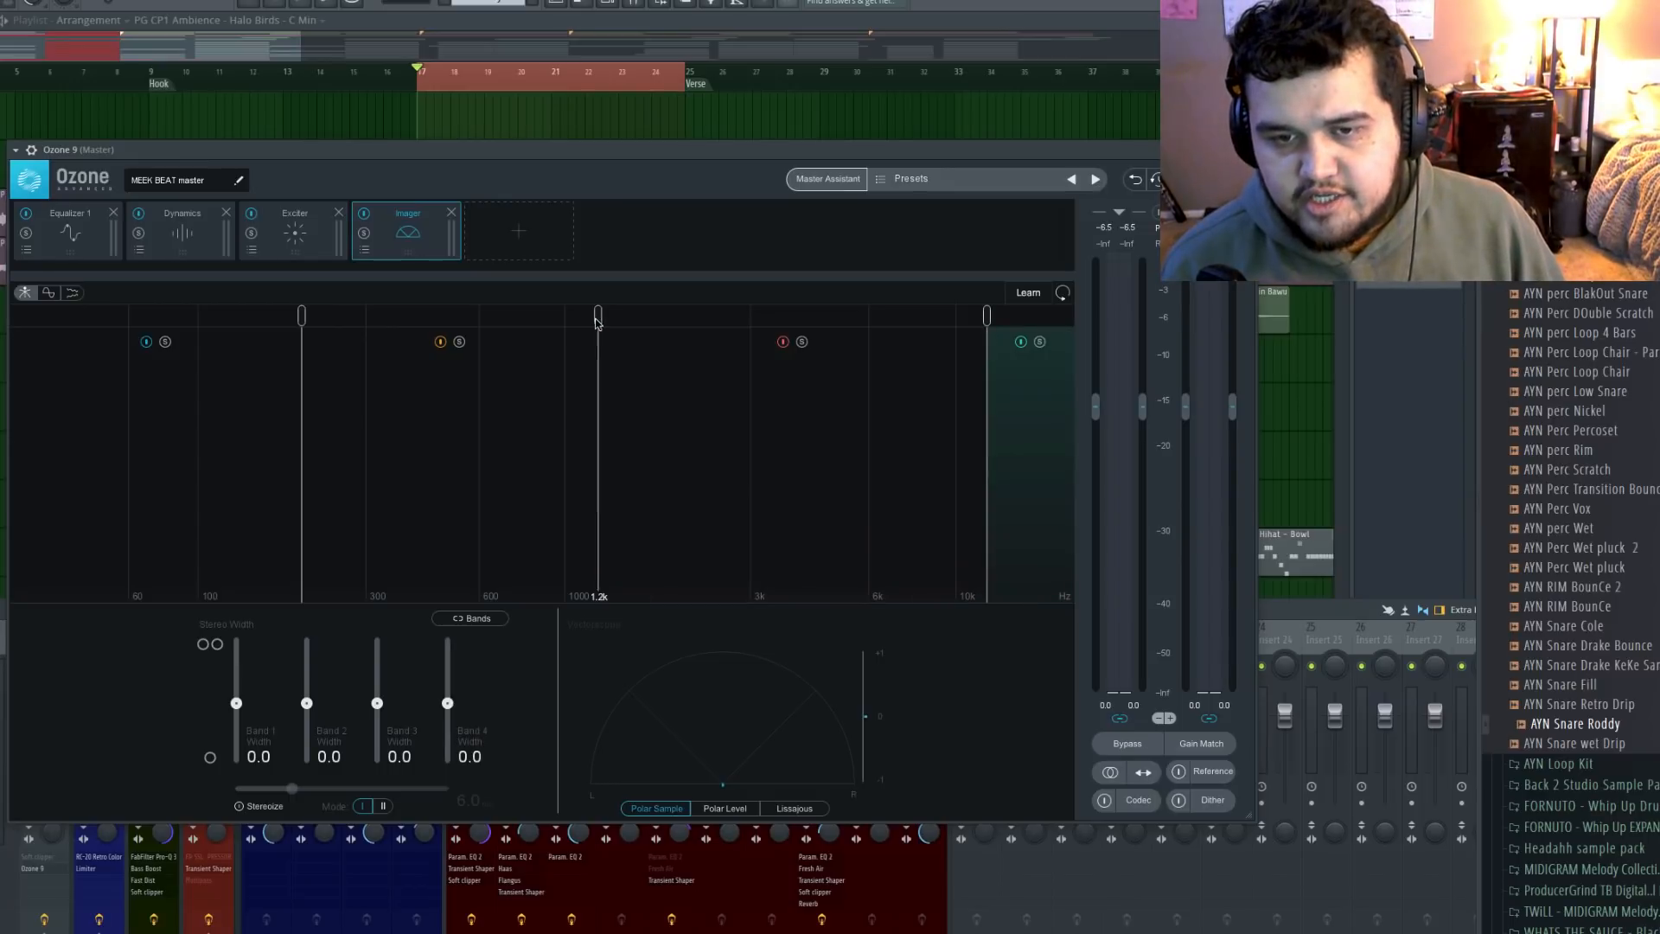
left_click_drag(597, 322, 679, 327)
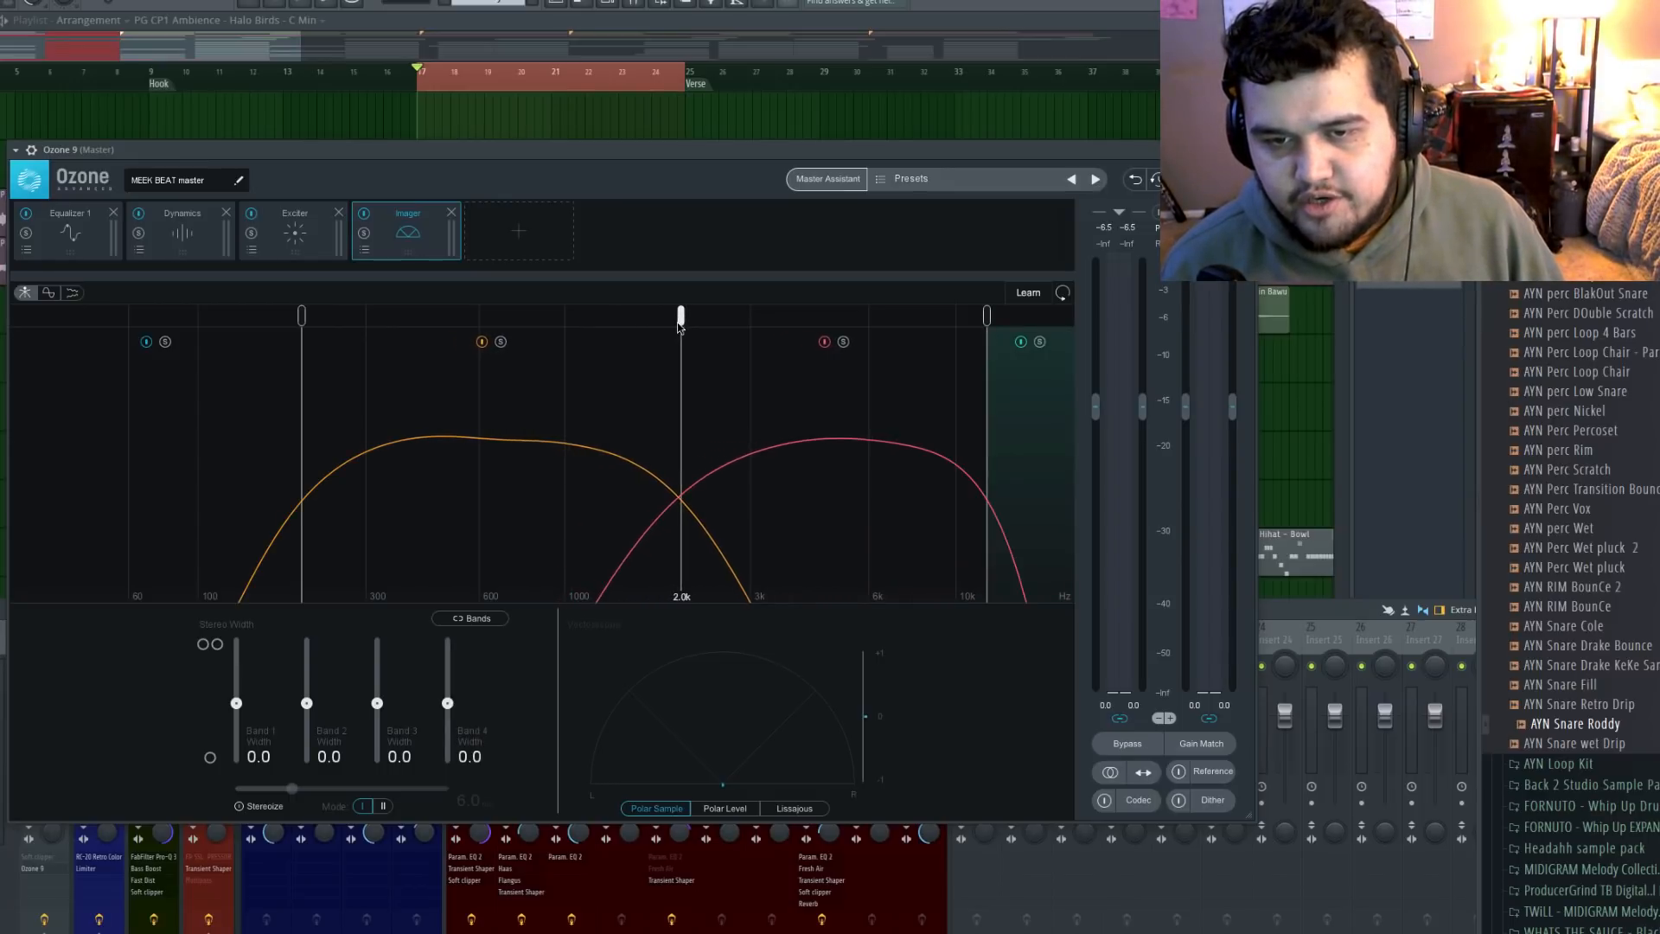
left_click(599, 424)
left_click(744, 420)
left_click(588, 440)
Turn on Stereoize in the Imager and set its delay to 8.0 ms
left_click_drag(287, 790, 290, 790)
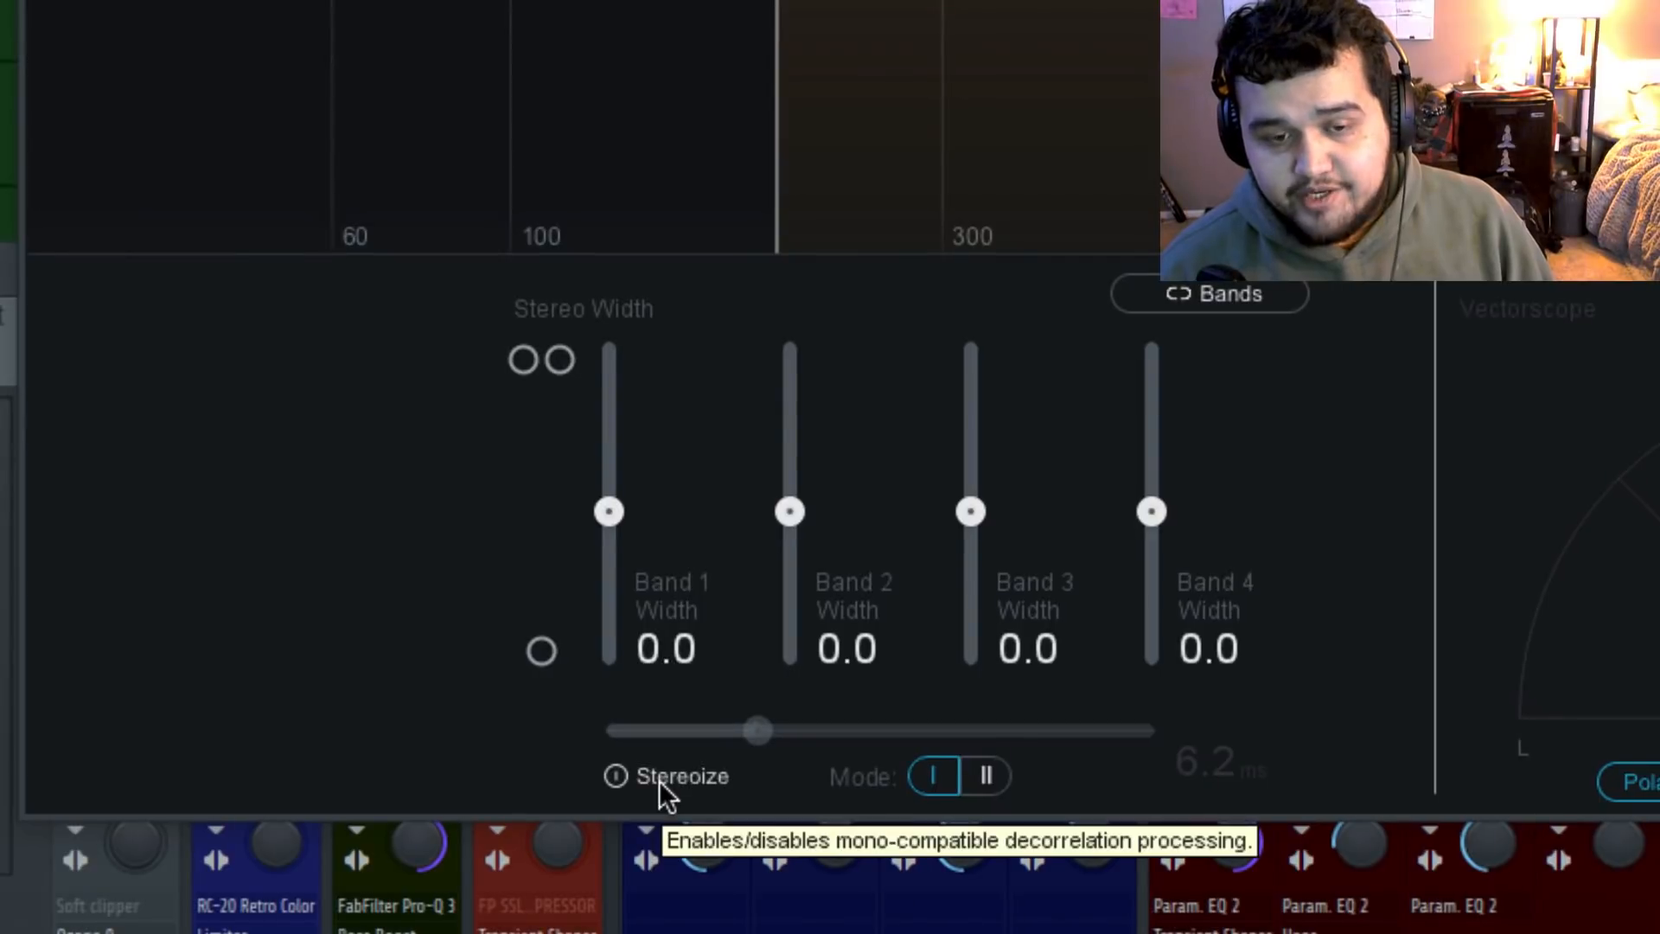
left_click(660, 778)
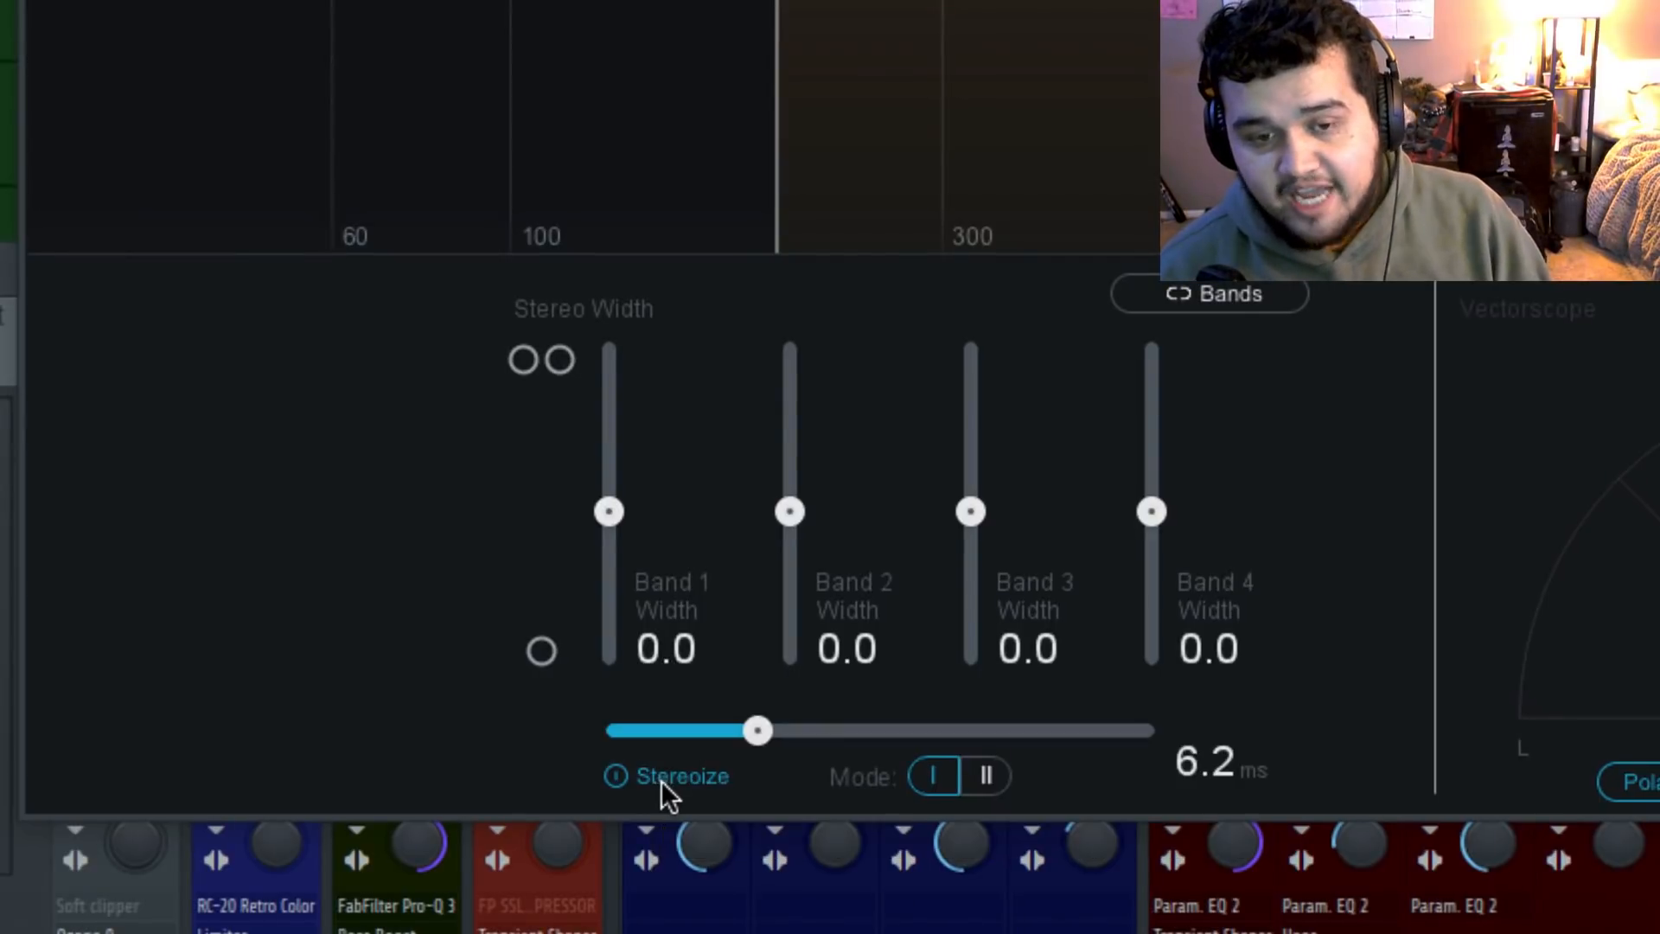
left_click_drag(769, 723, 759, 723)
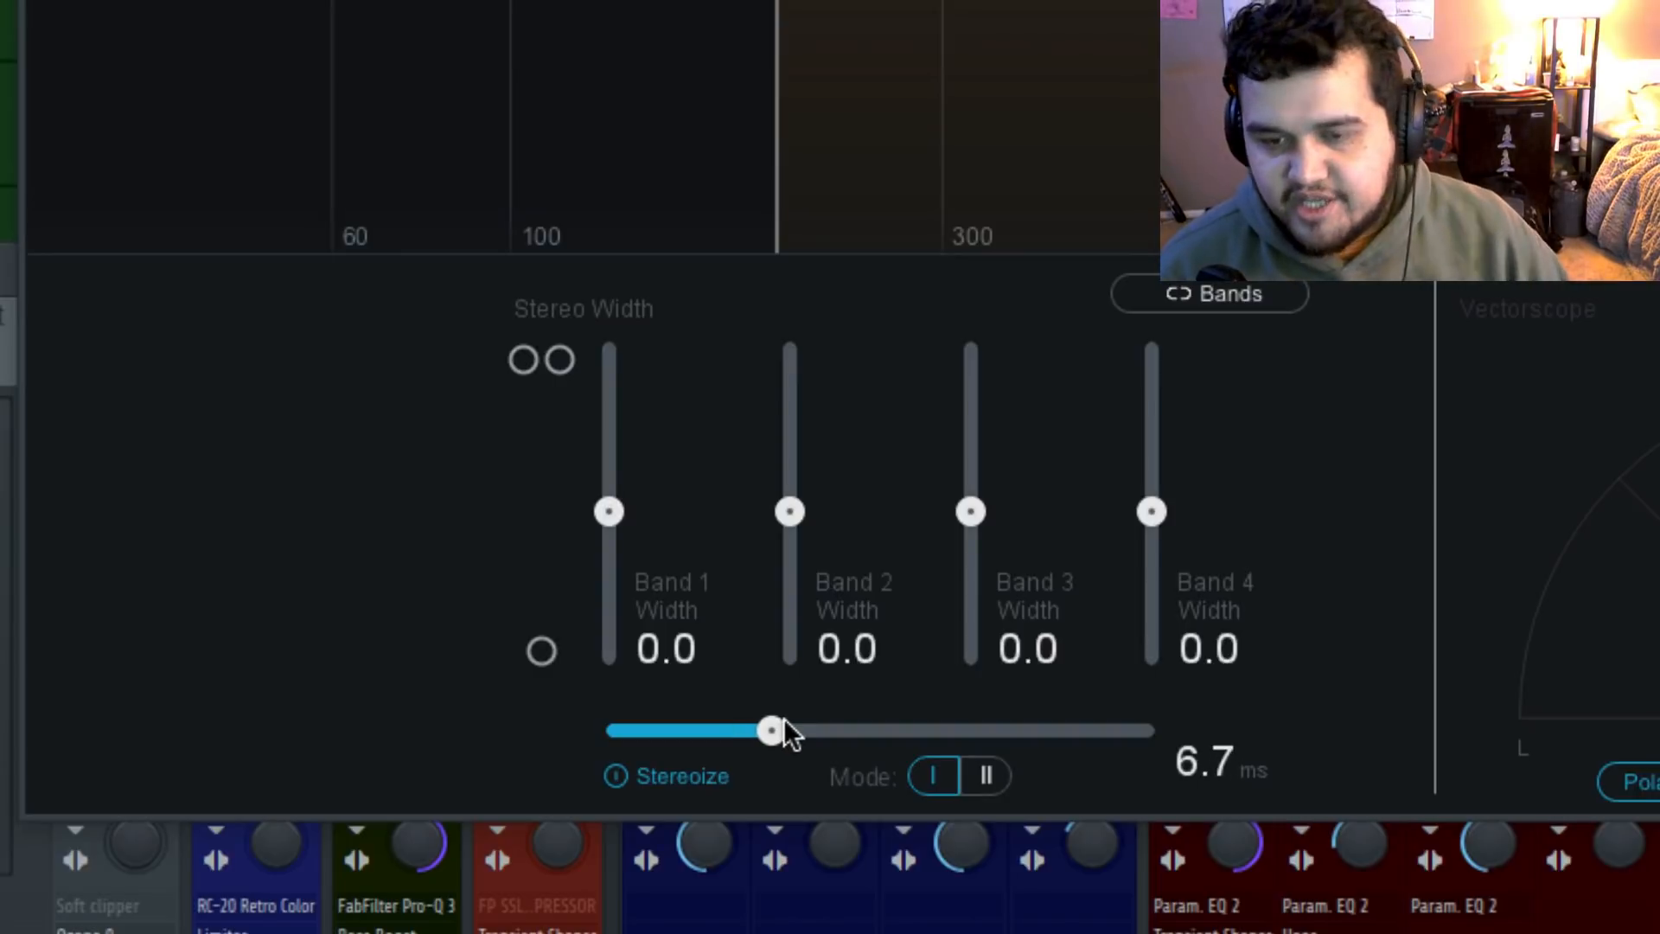
left_click_drag(784, 720, 826, 753)
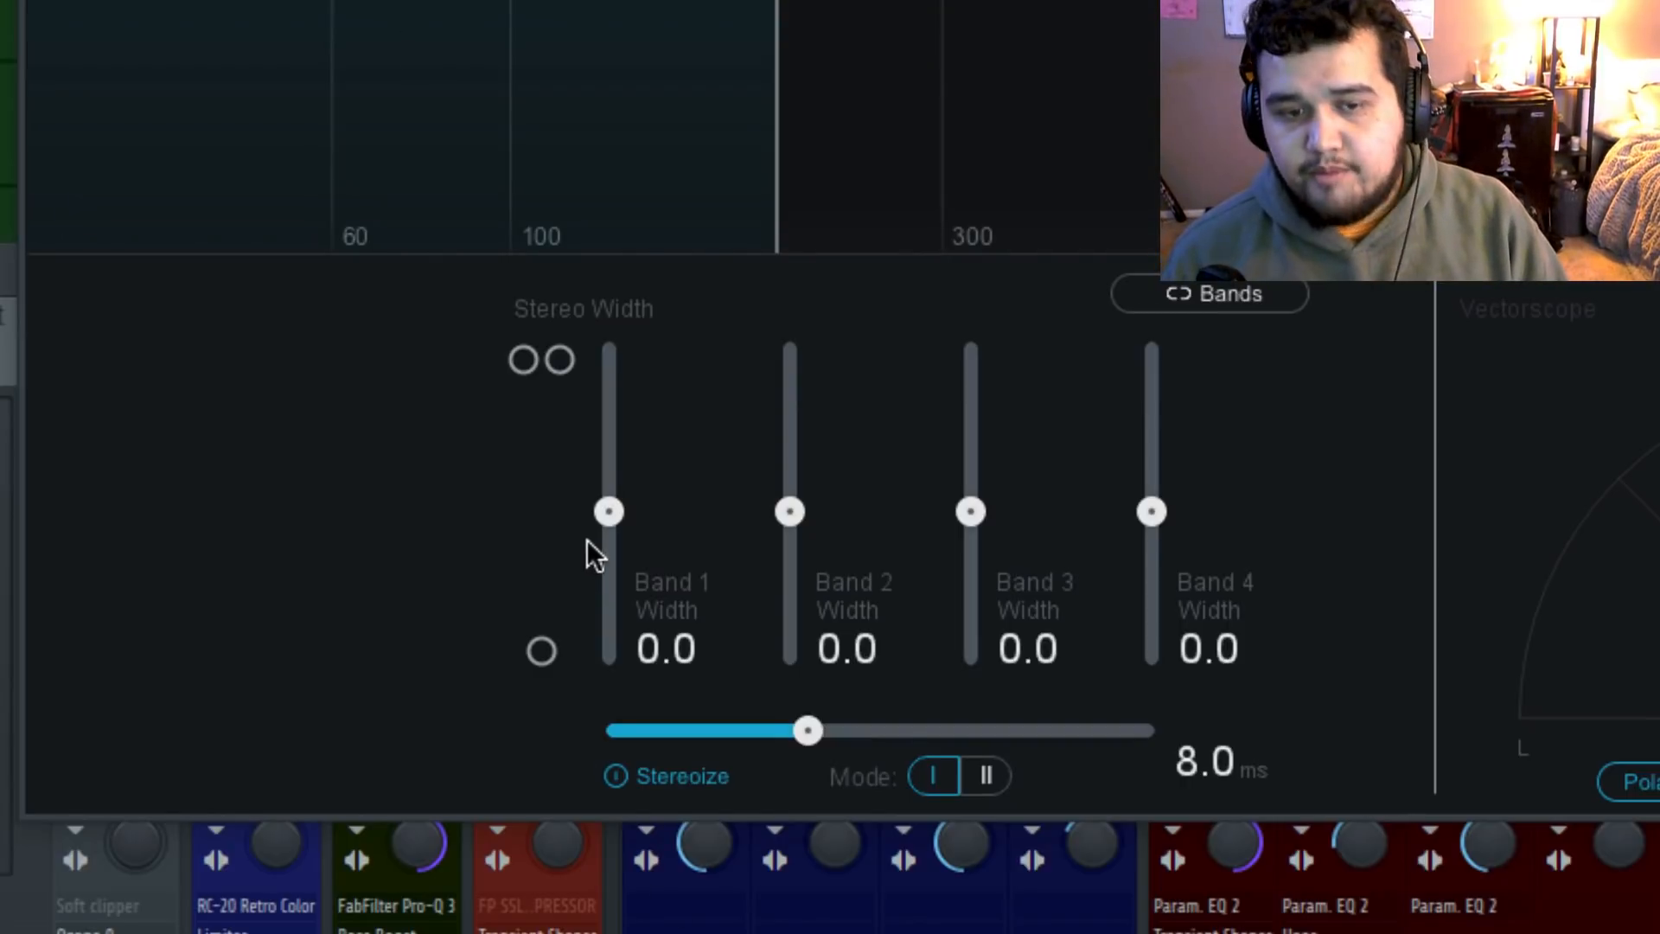
Narrow the Imager's band 1 width to -100 and widen band 2 to about 32.9 during playback
left_click_drag(611, 511, 609, 671)
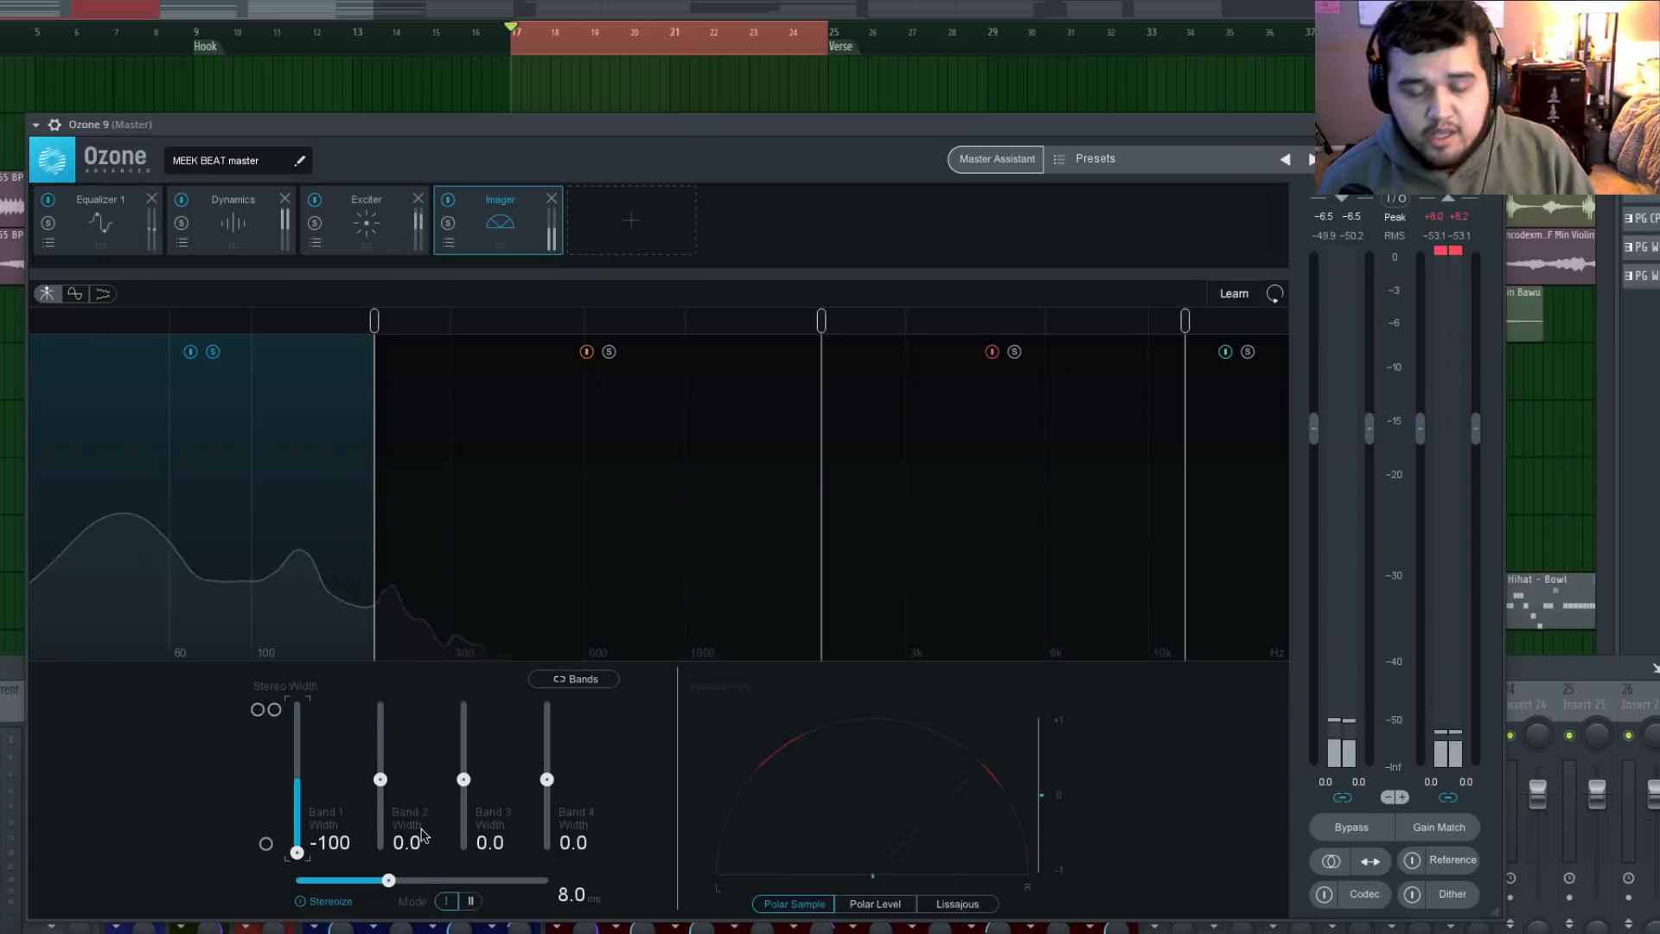
left_click(480, 566)
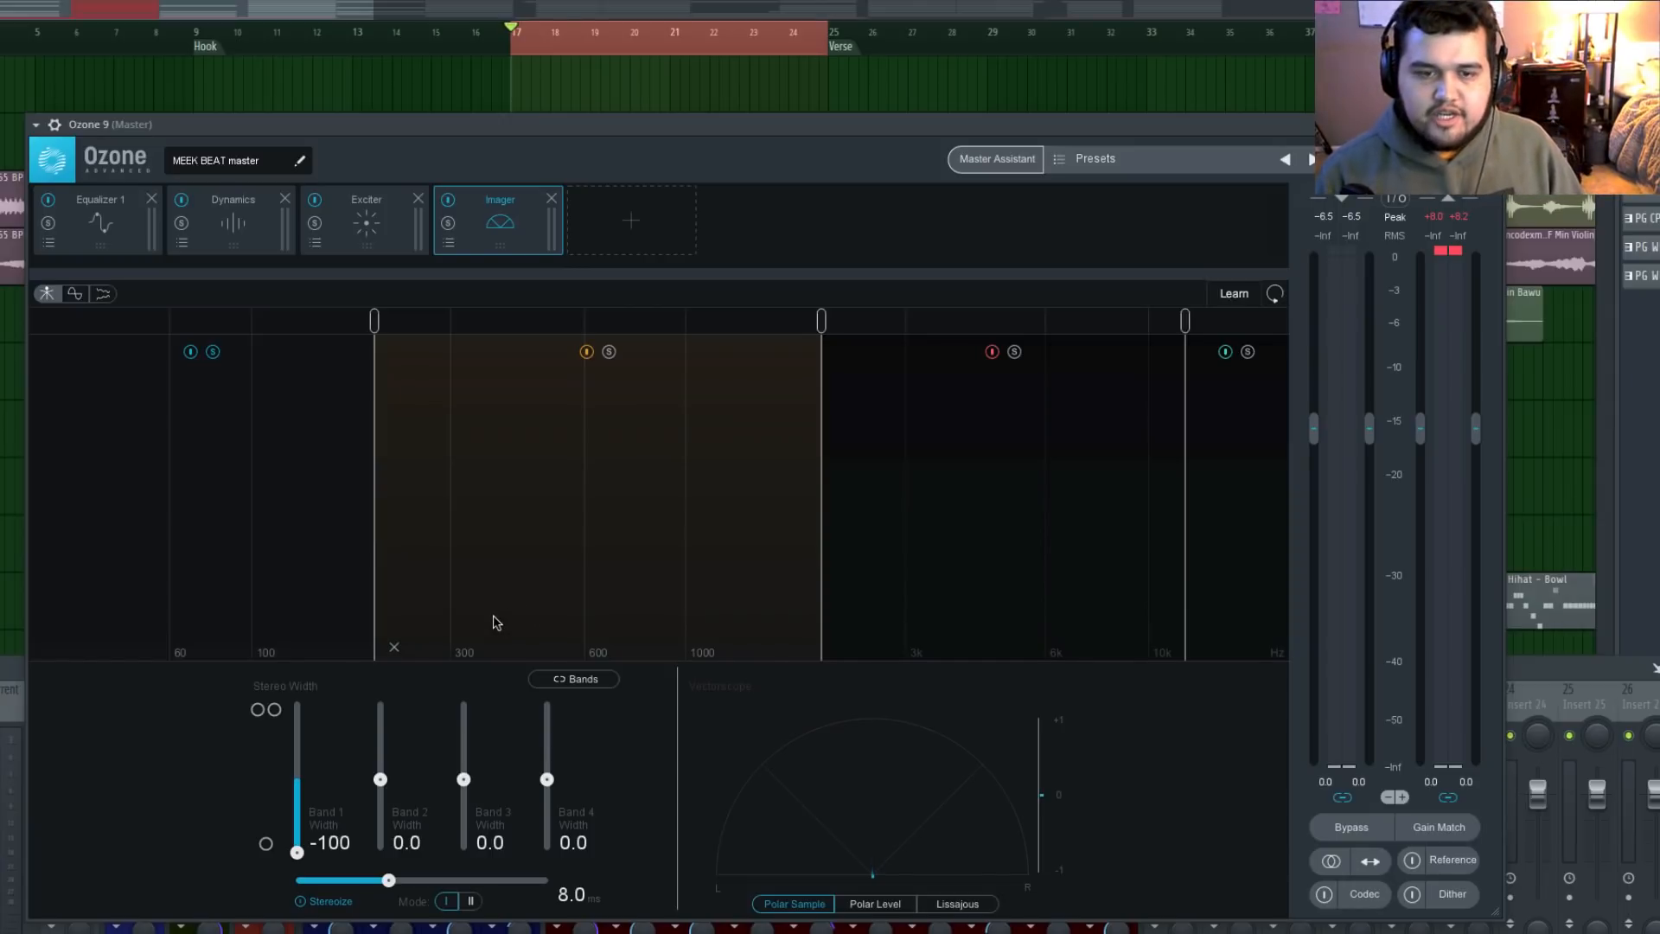
key("space")
left_click_drag(380, 779, 380, 756)
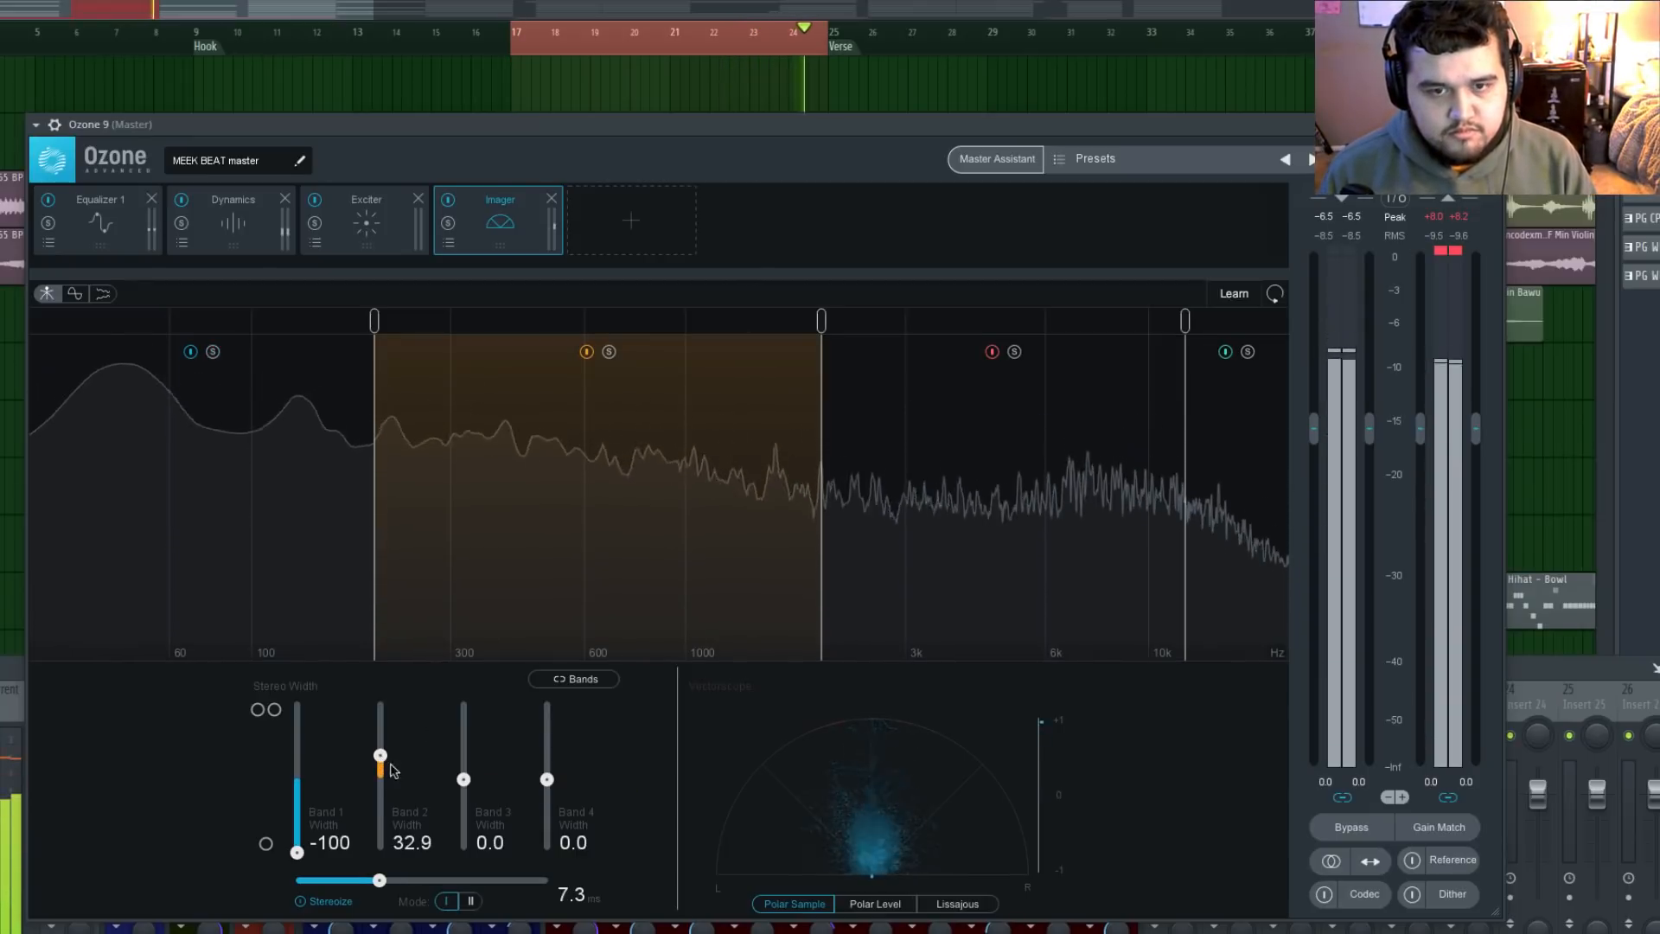
Fine-tune the Imager during playback, setting band 2 width to about 22.8 and widening band 3 to about 38.0
left_click_drag(381, 756, 381, 753)
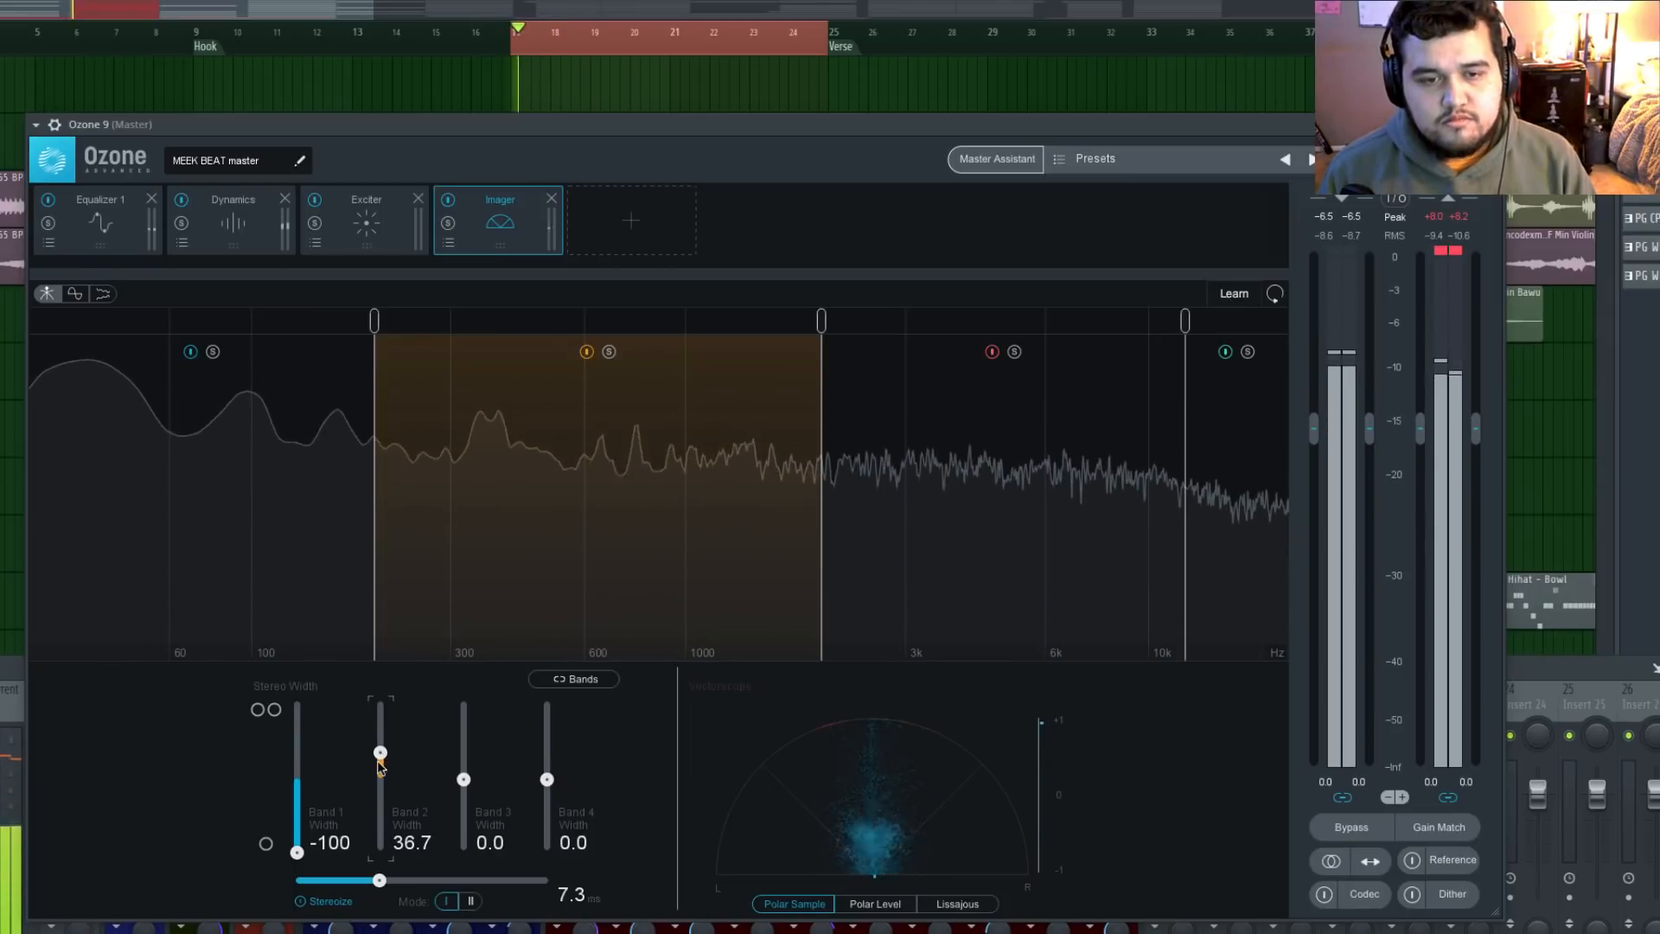
mouse_move(381, 753)
left_mouse_down()
mouse_move(402, 677)
mouse_move(402, 769)
left_mouse_up()
key("space")
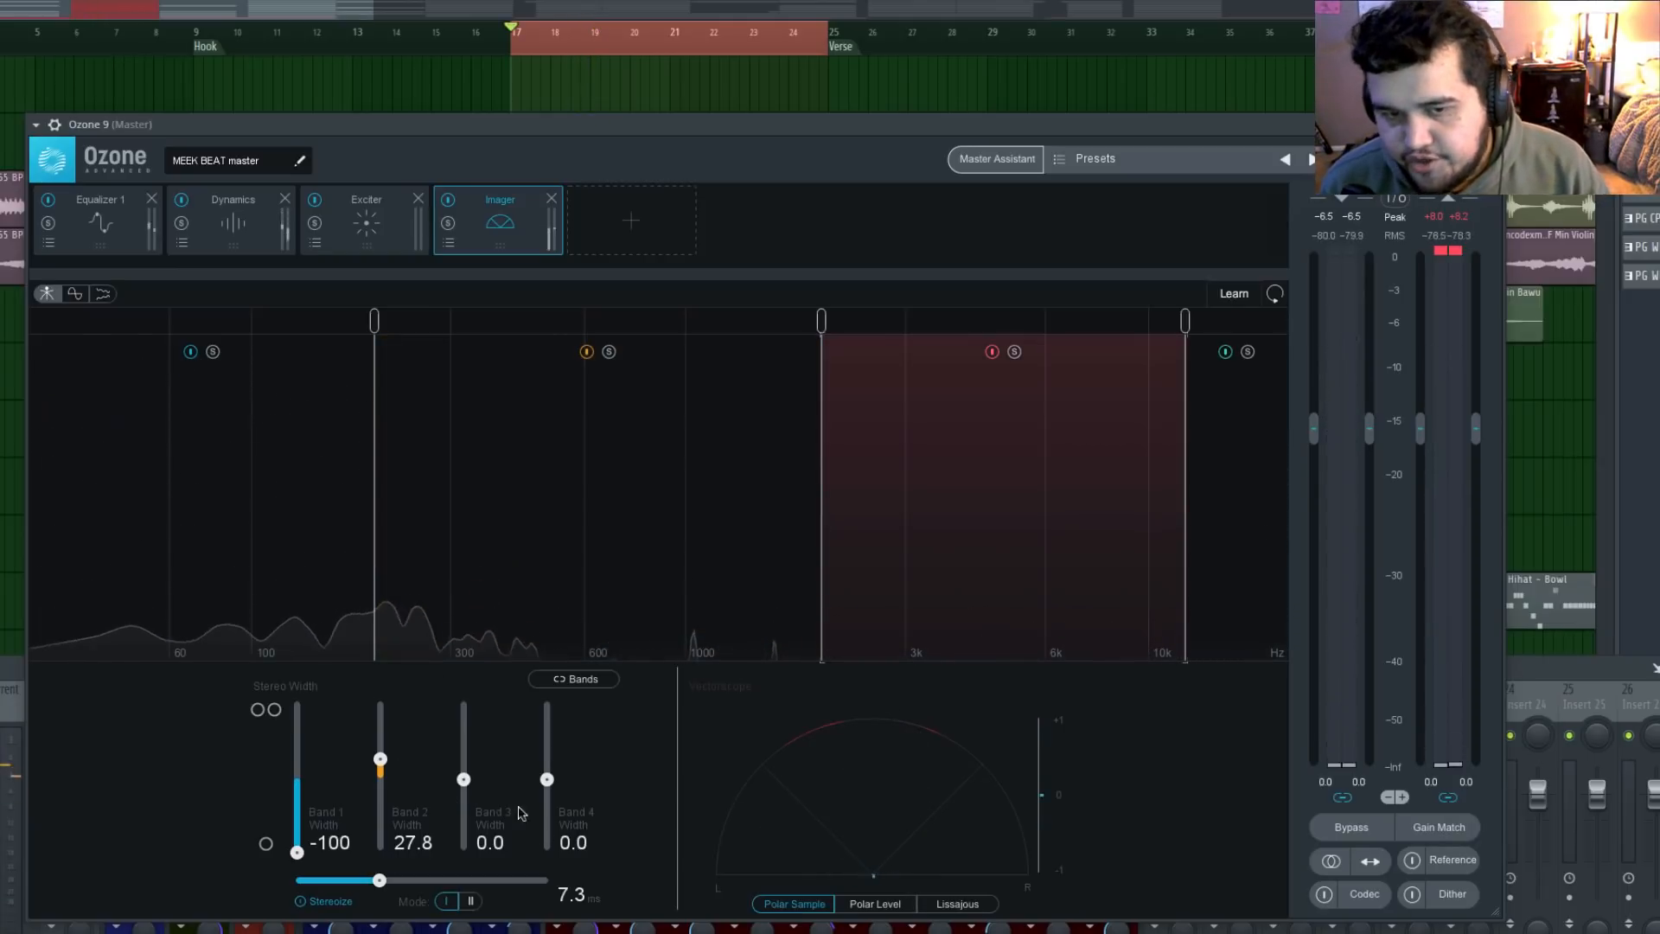
key("space")
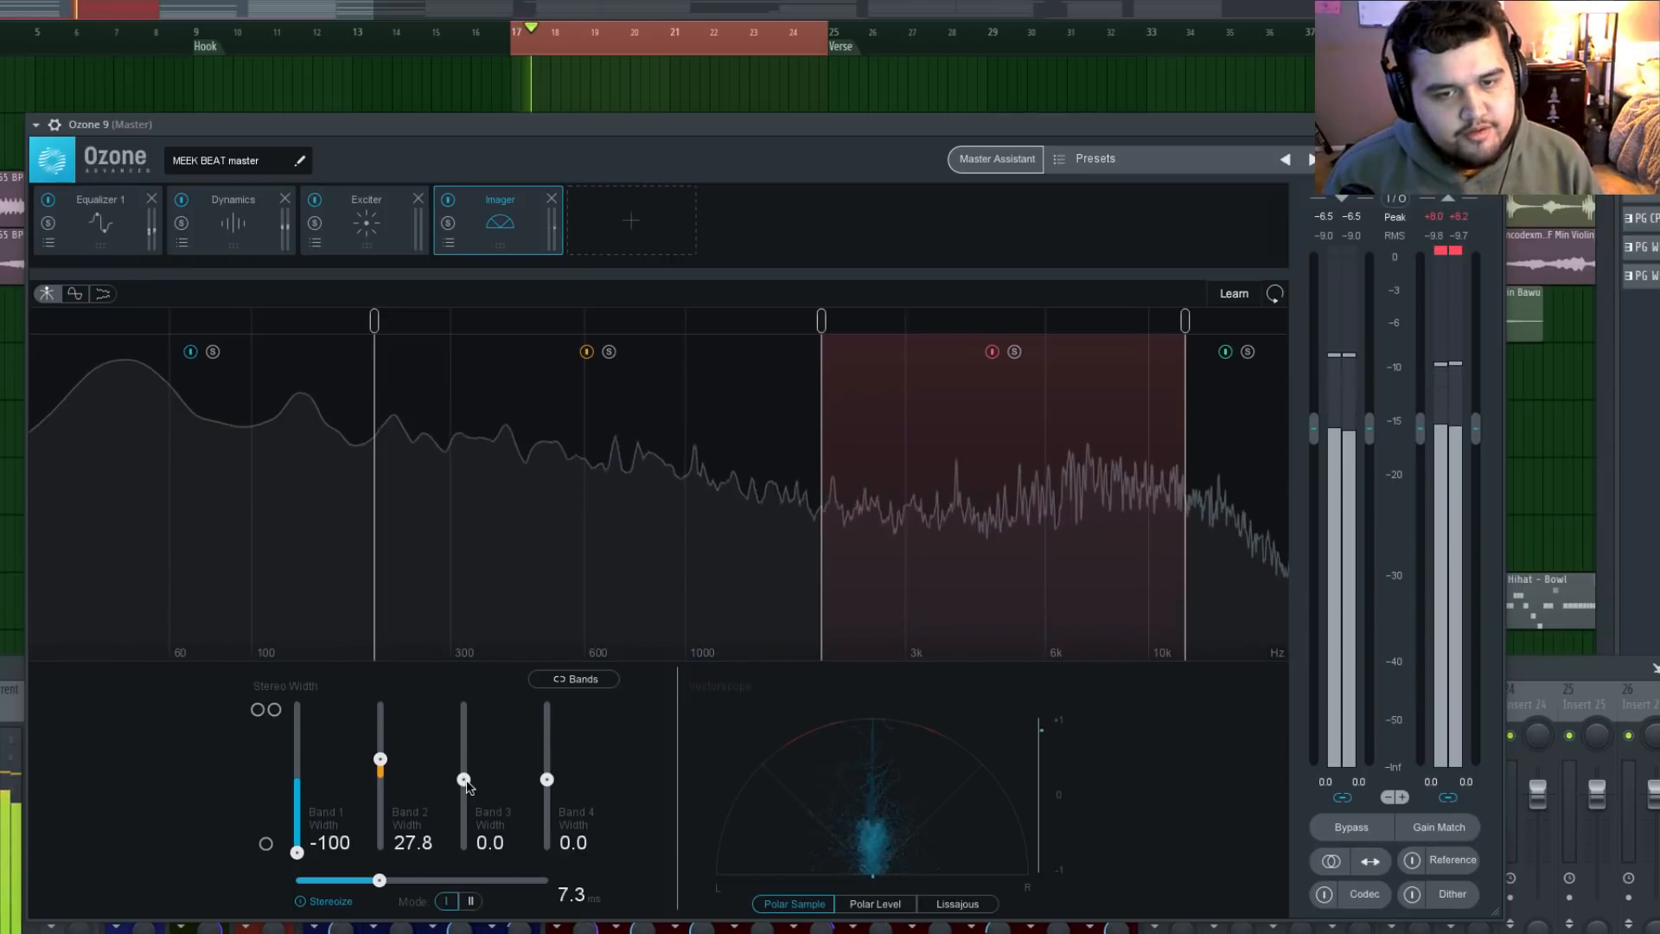
left_click_drag(463, 779, 465, 761)
key("space")
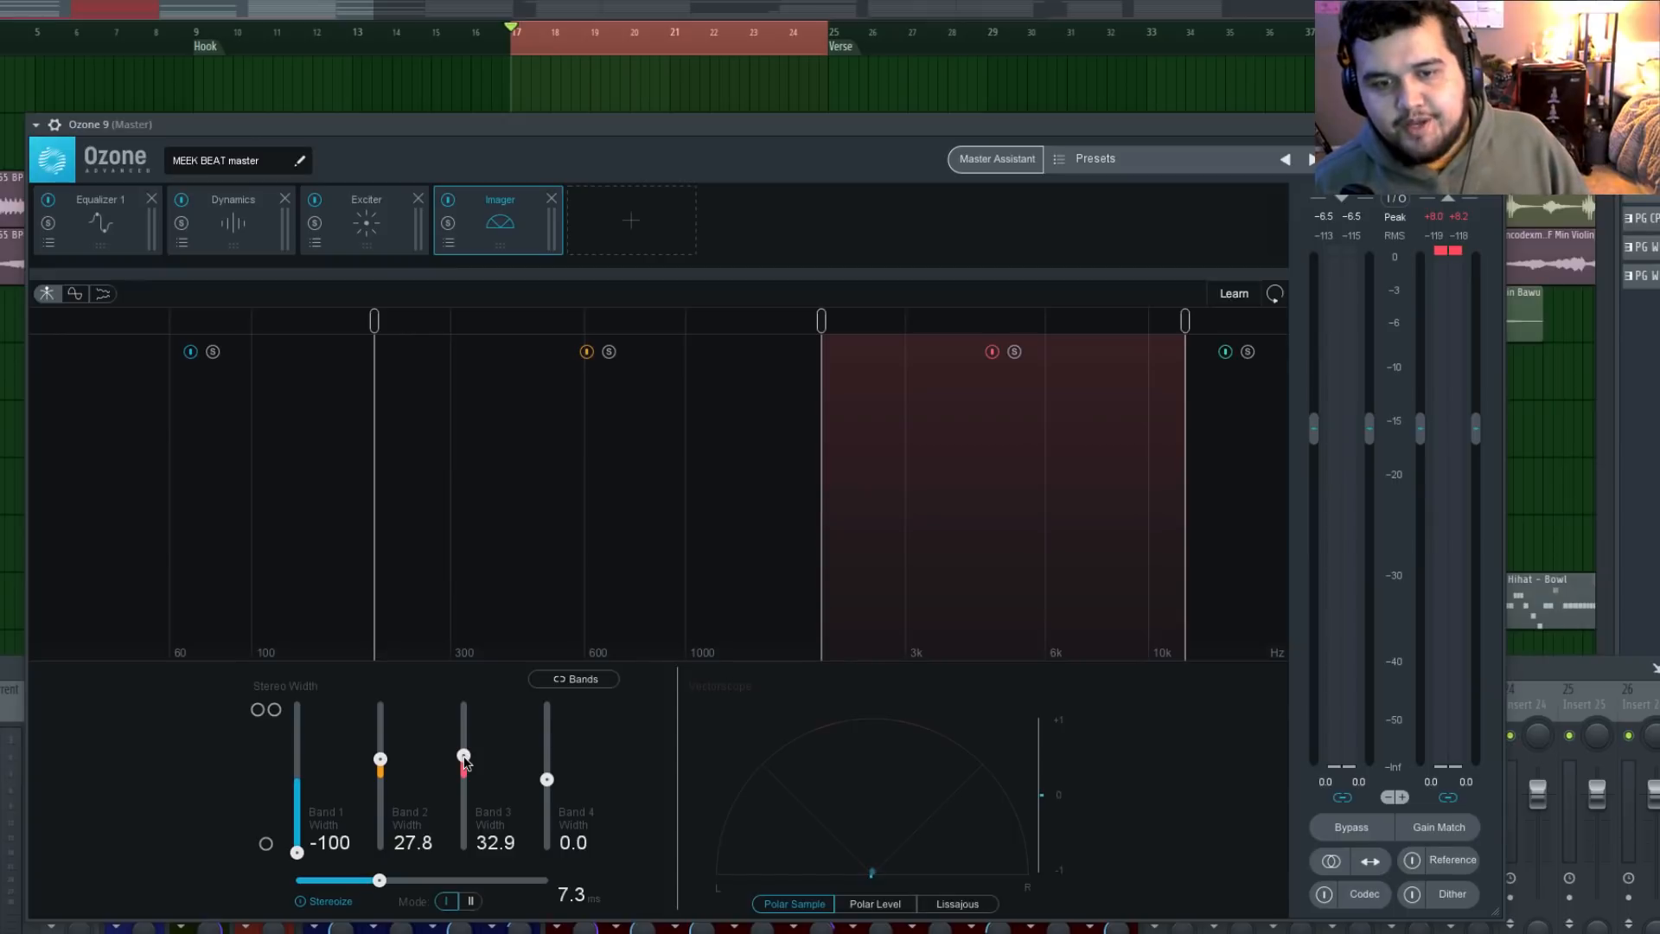
key("space")
mouse_move(463, 758)
left_mouse_down()
mouse_move(482, 678)
mouse_move(487, 755)
left_mouse_up()
left_click_drag(378, 764, 379, 772)
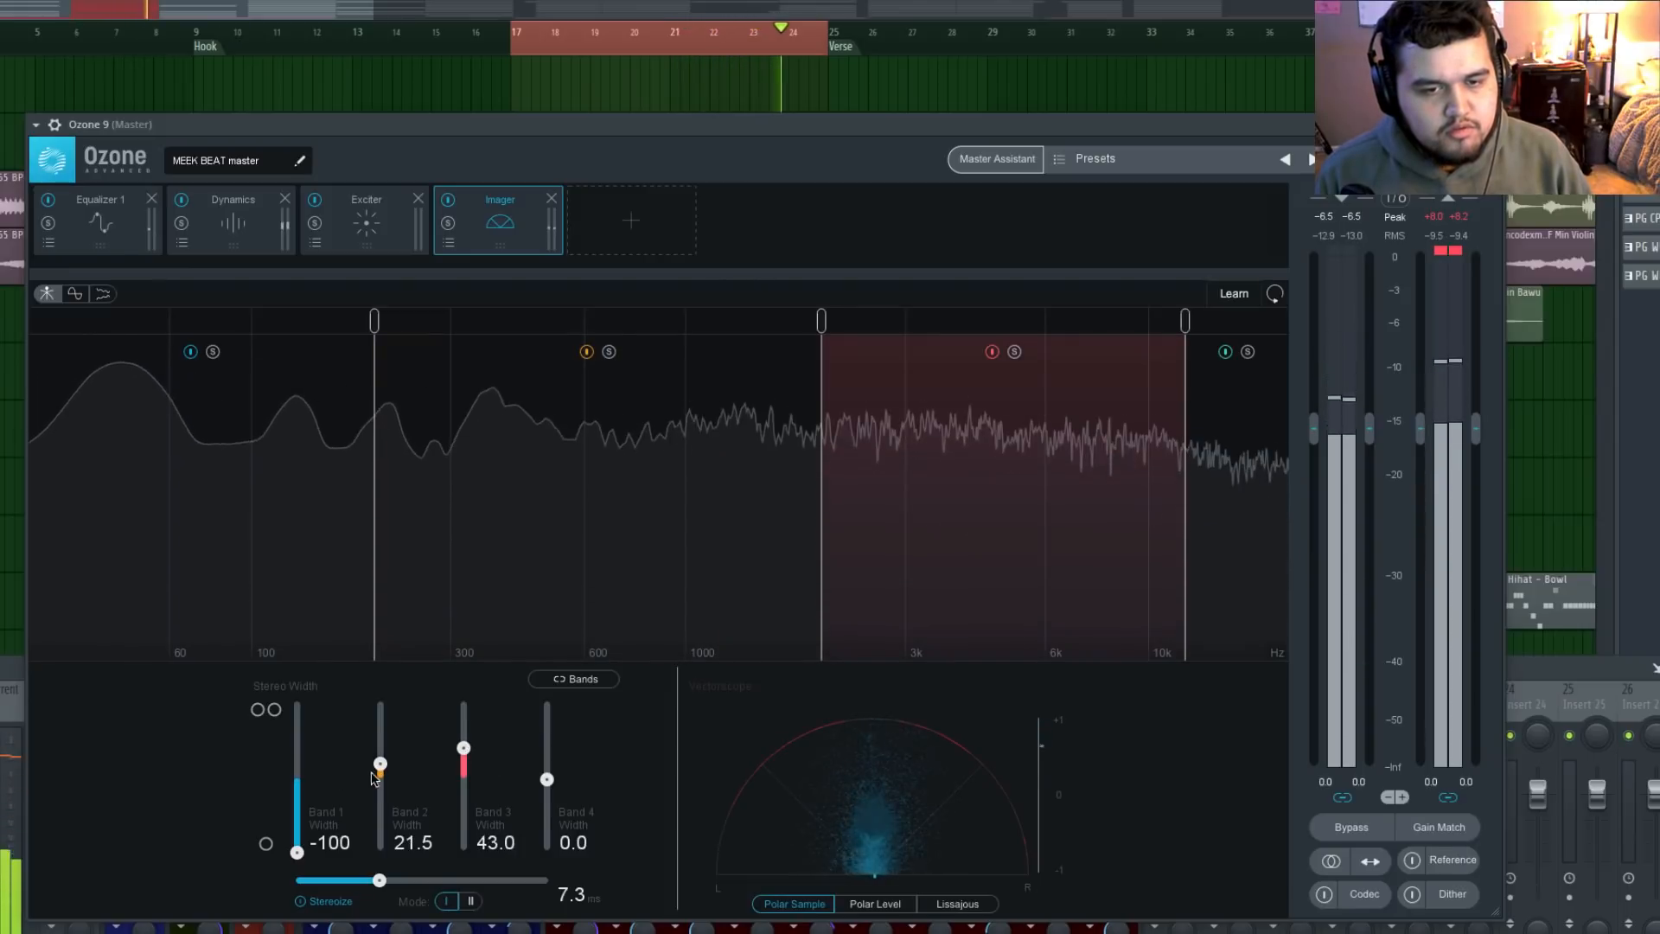
left_click_drag(381, 764, 489, 778)
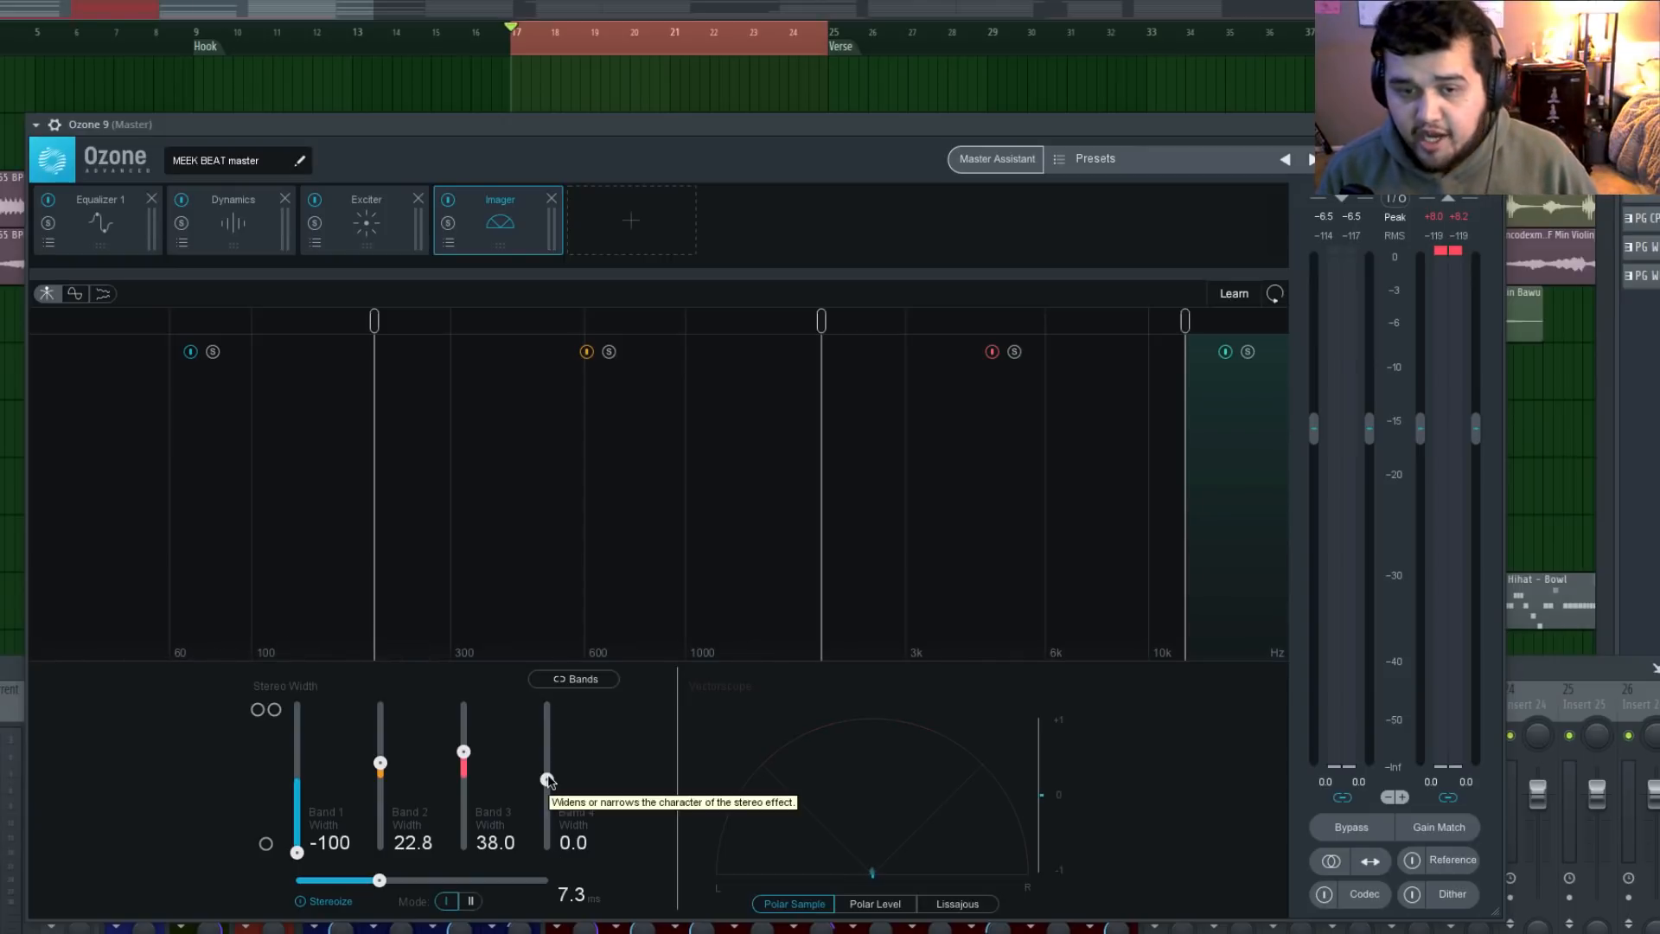
Narrow the Imager's band 4 width to about -44.3 while listening, and turn off that band's solo
left_click_drag(548, 779, 560, 760)
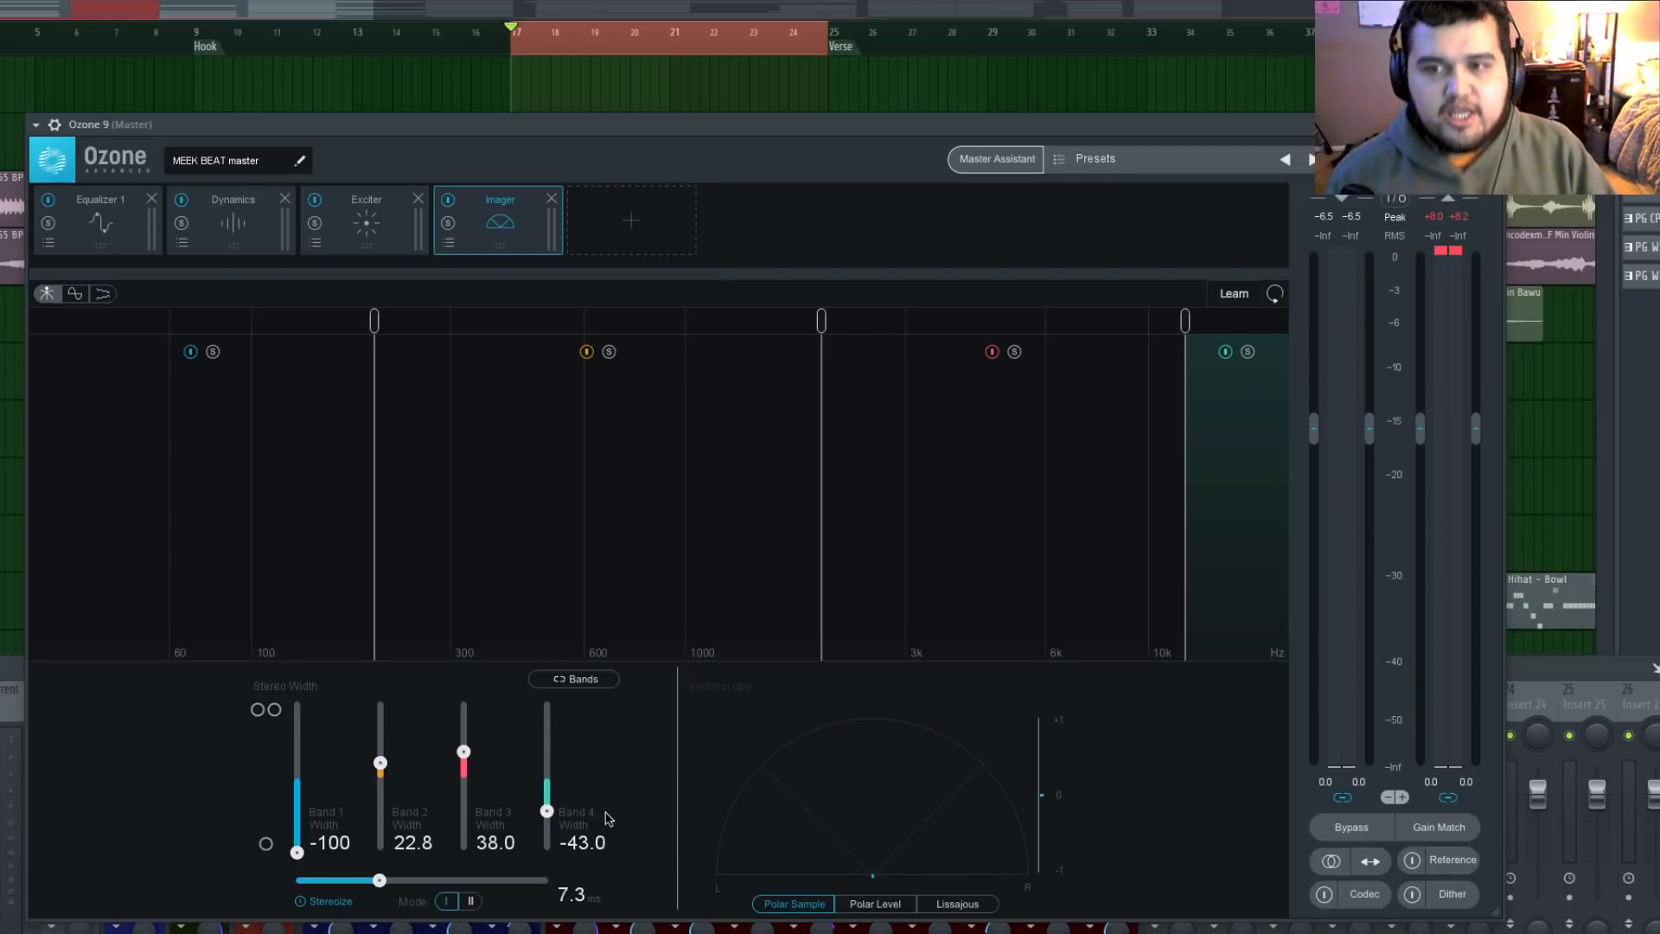
key("space")
left_click_drag(542, 809, 571, 827)
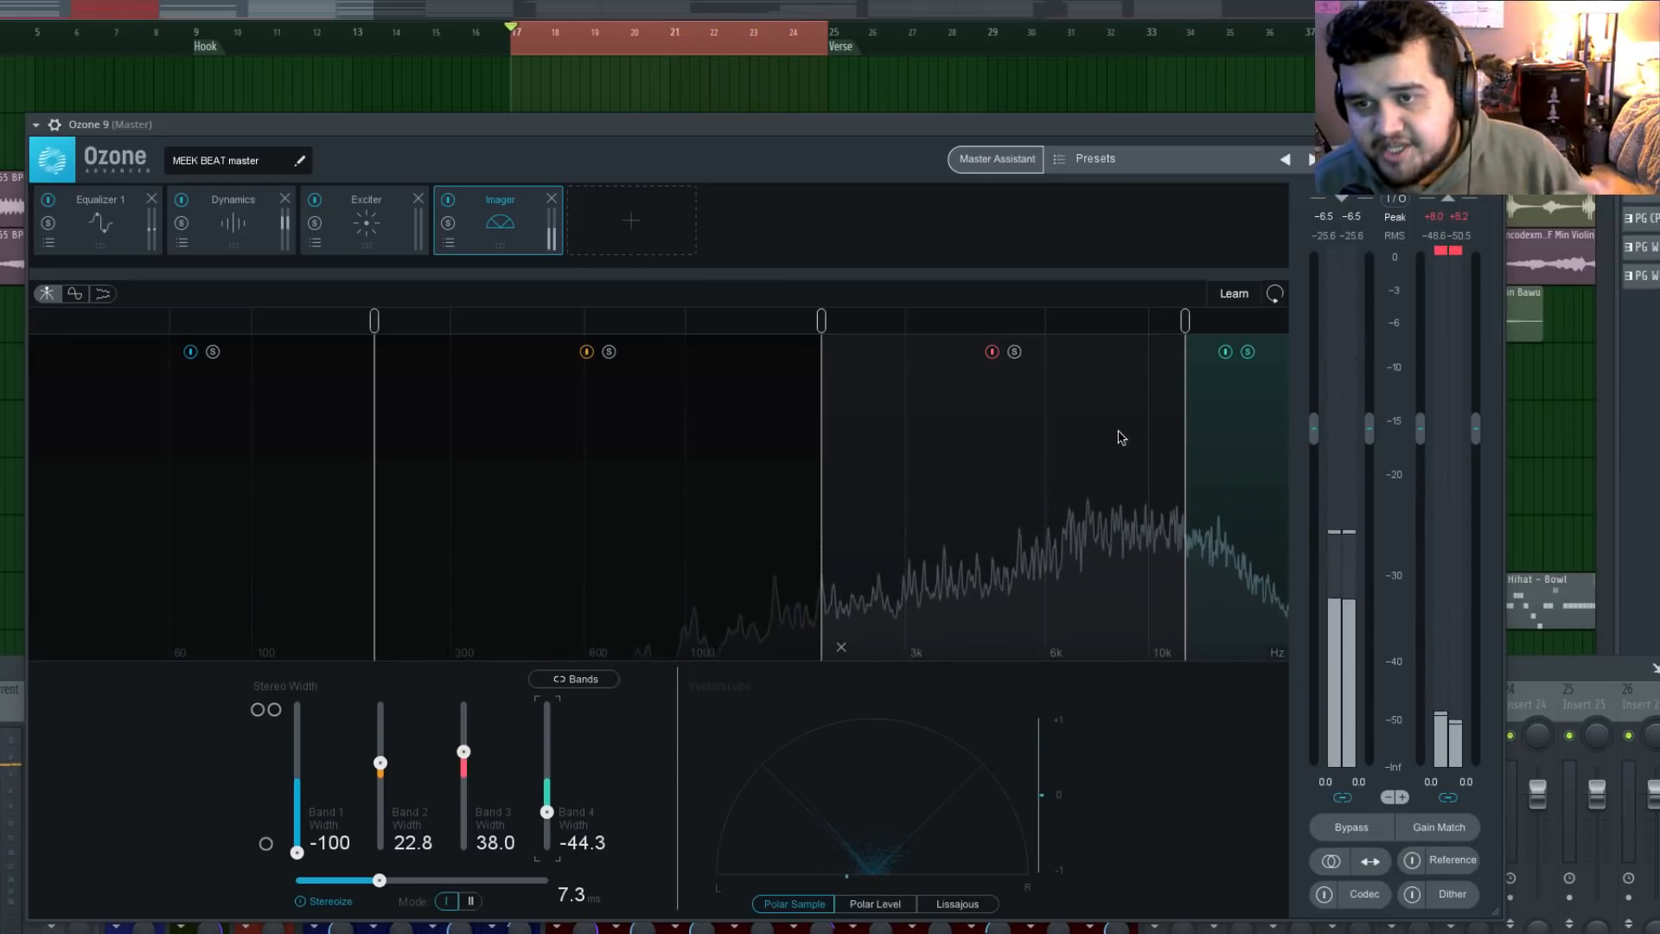
key("space")
left_click(1250, 355)
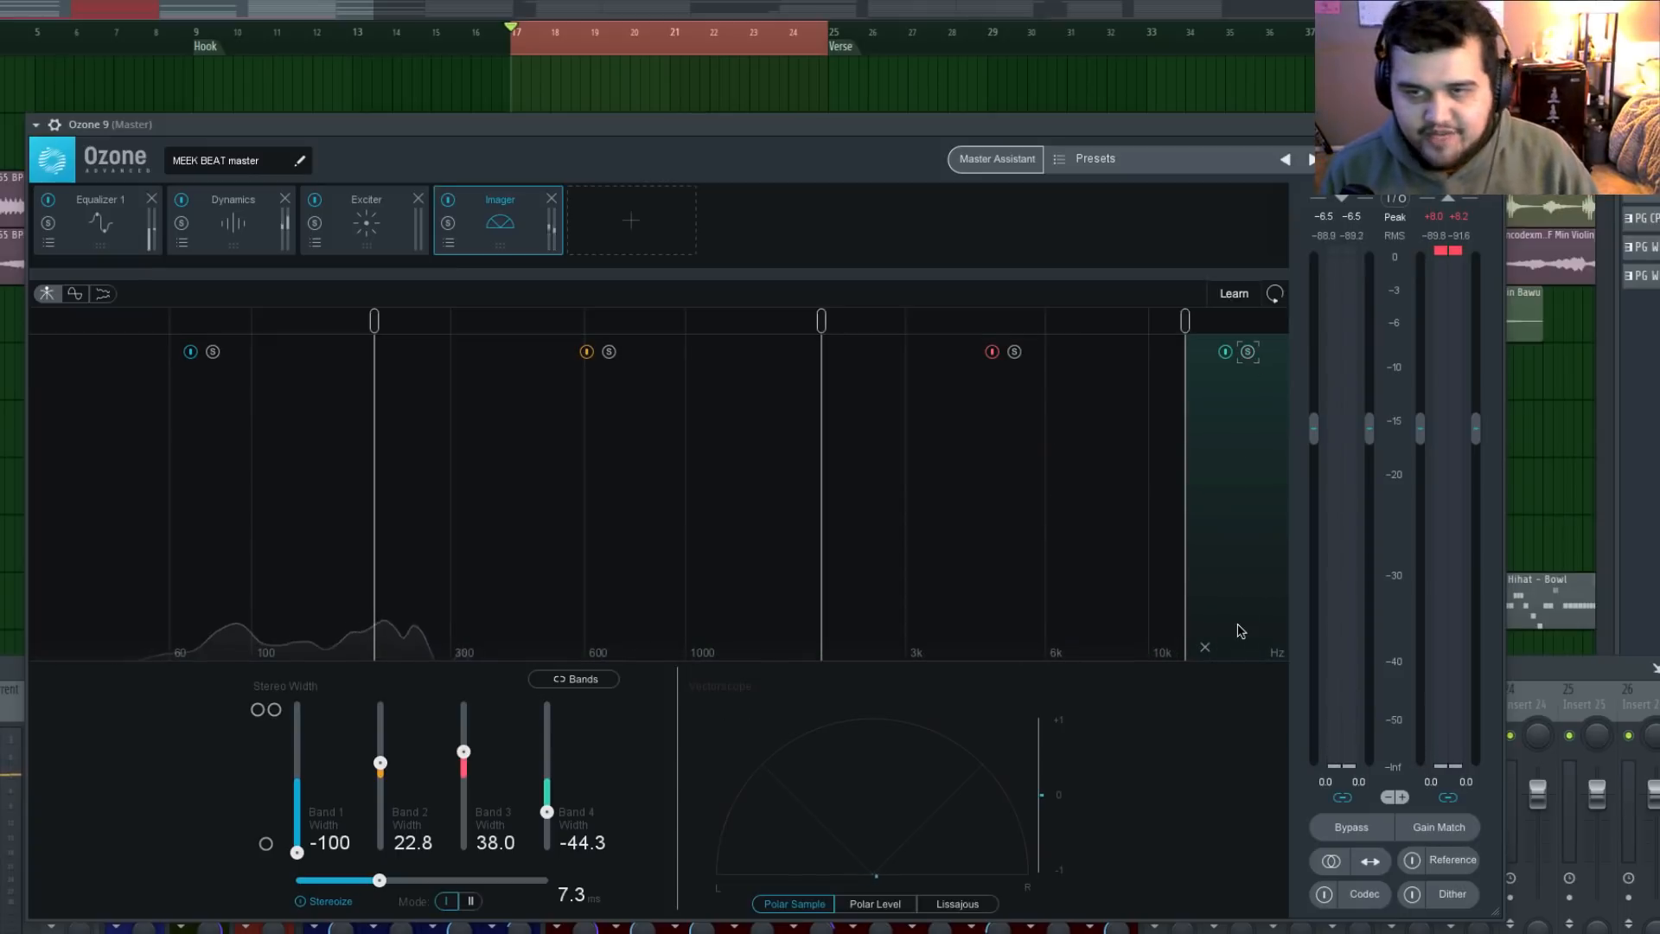
Split the Exciter into four bands with crossovers at about 200 Hz, 2 kHz and just above 10 kHz, and start playback
left_click(367, 250)
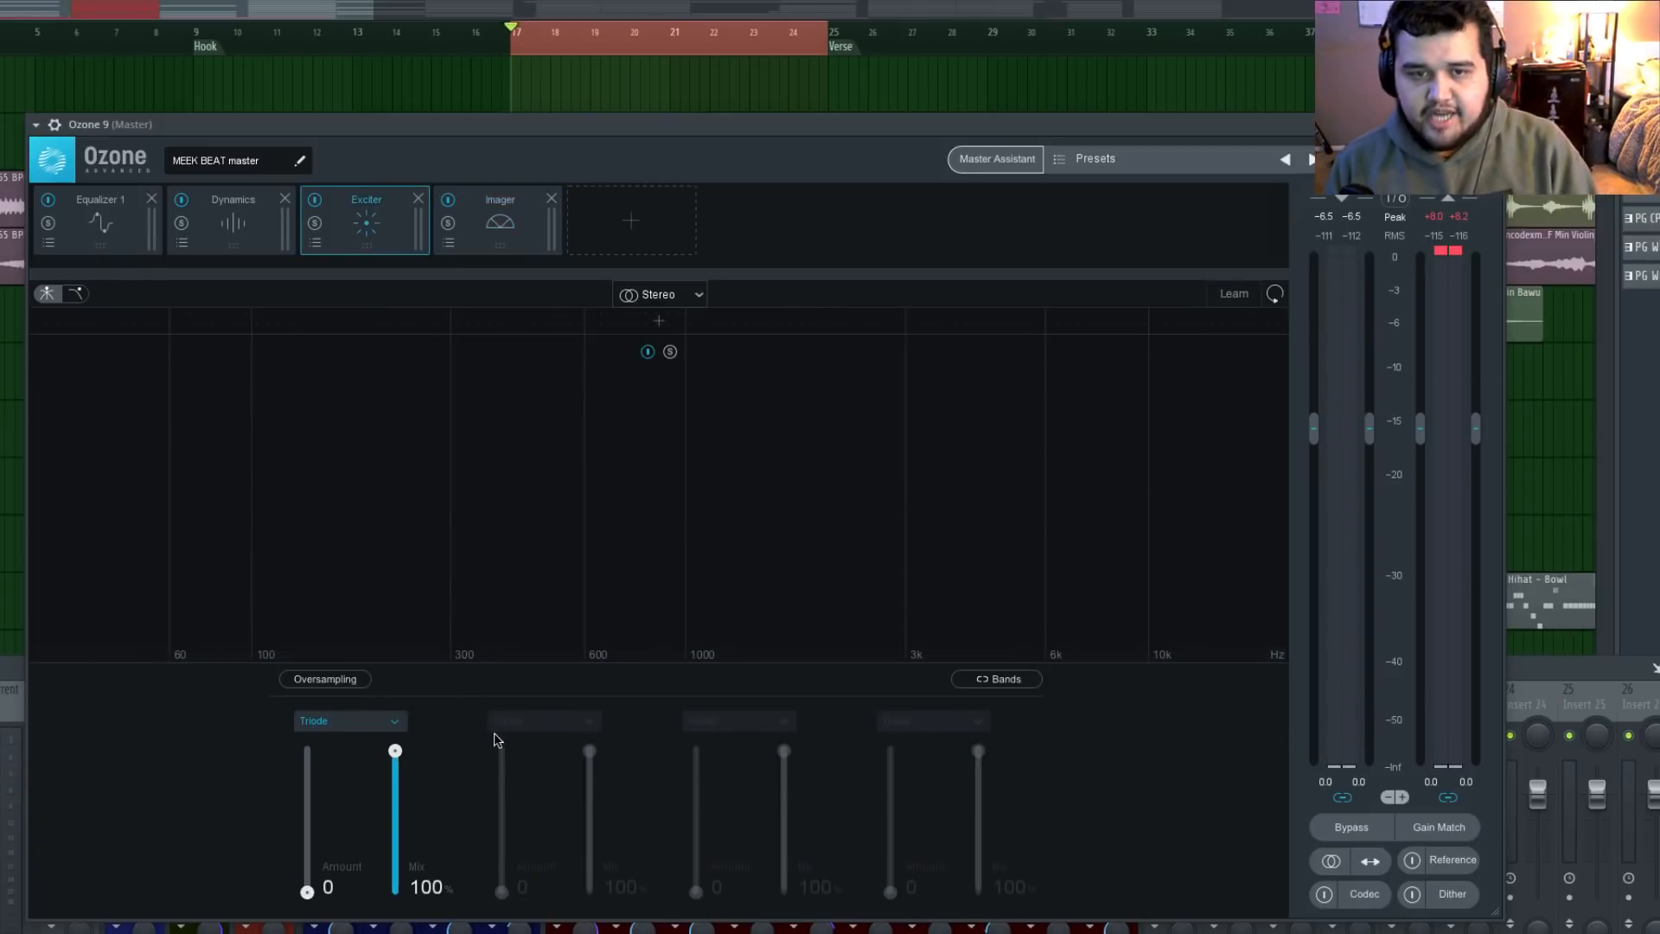
left_click(400, 323)
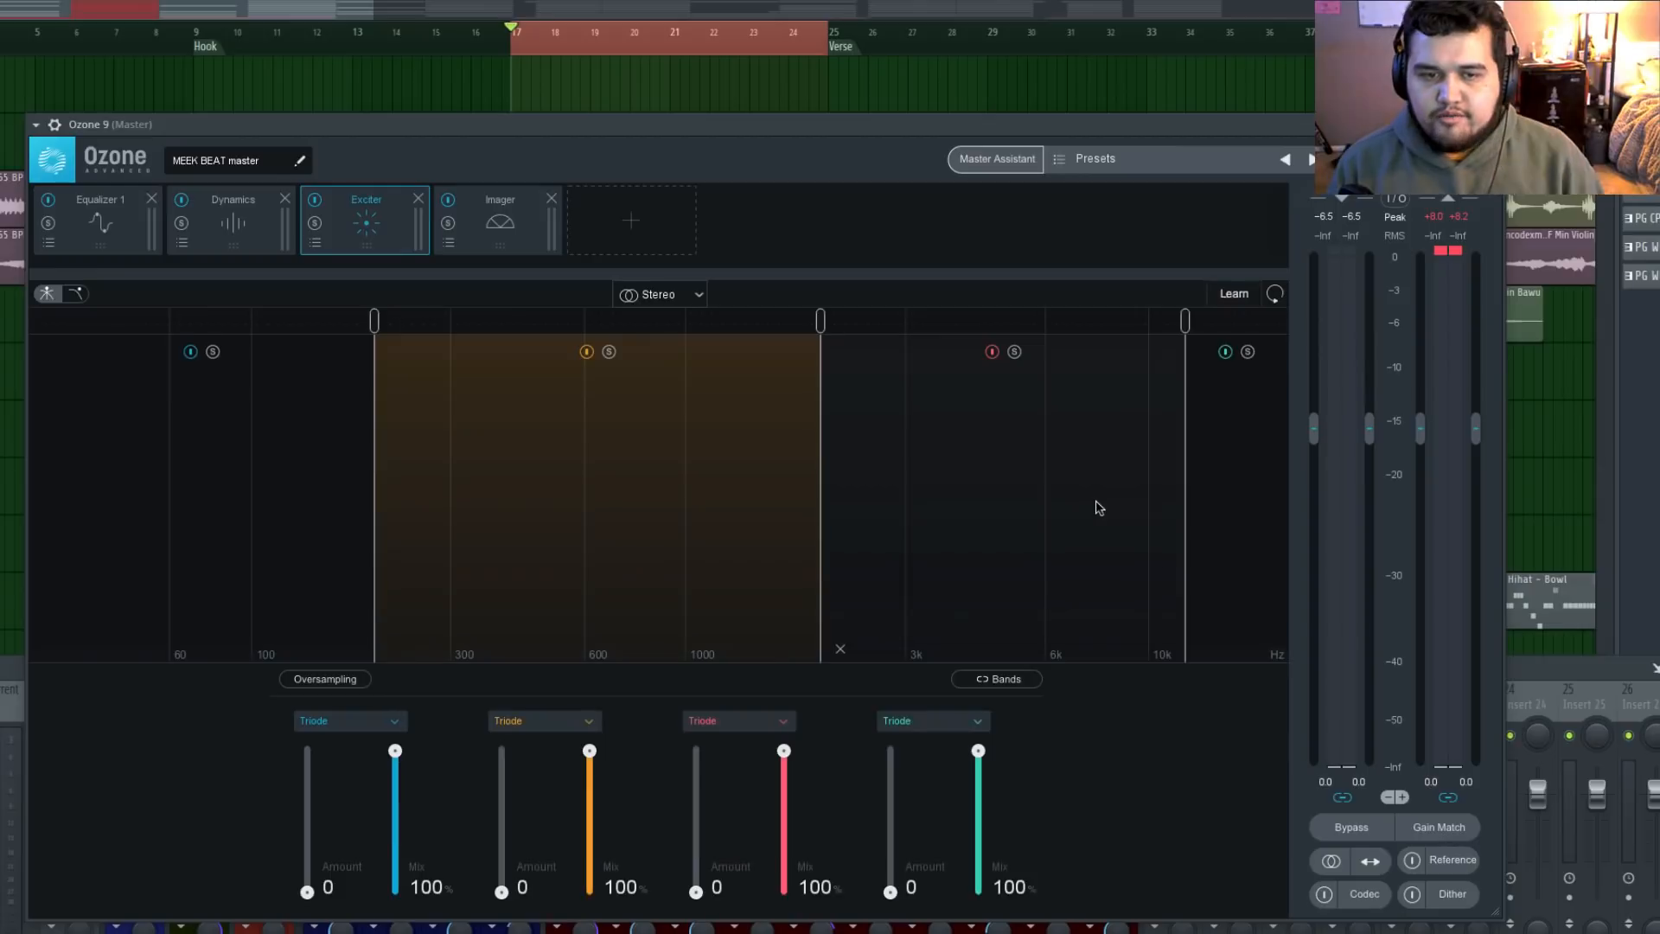
key("space")
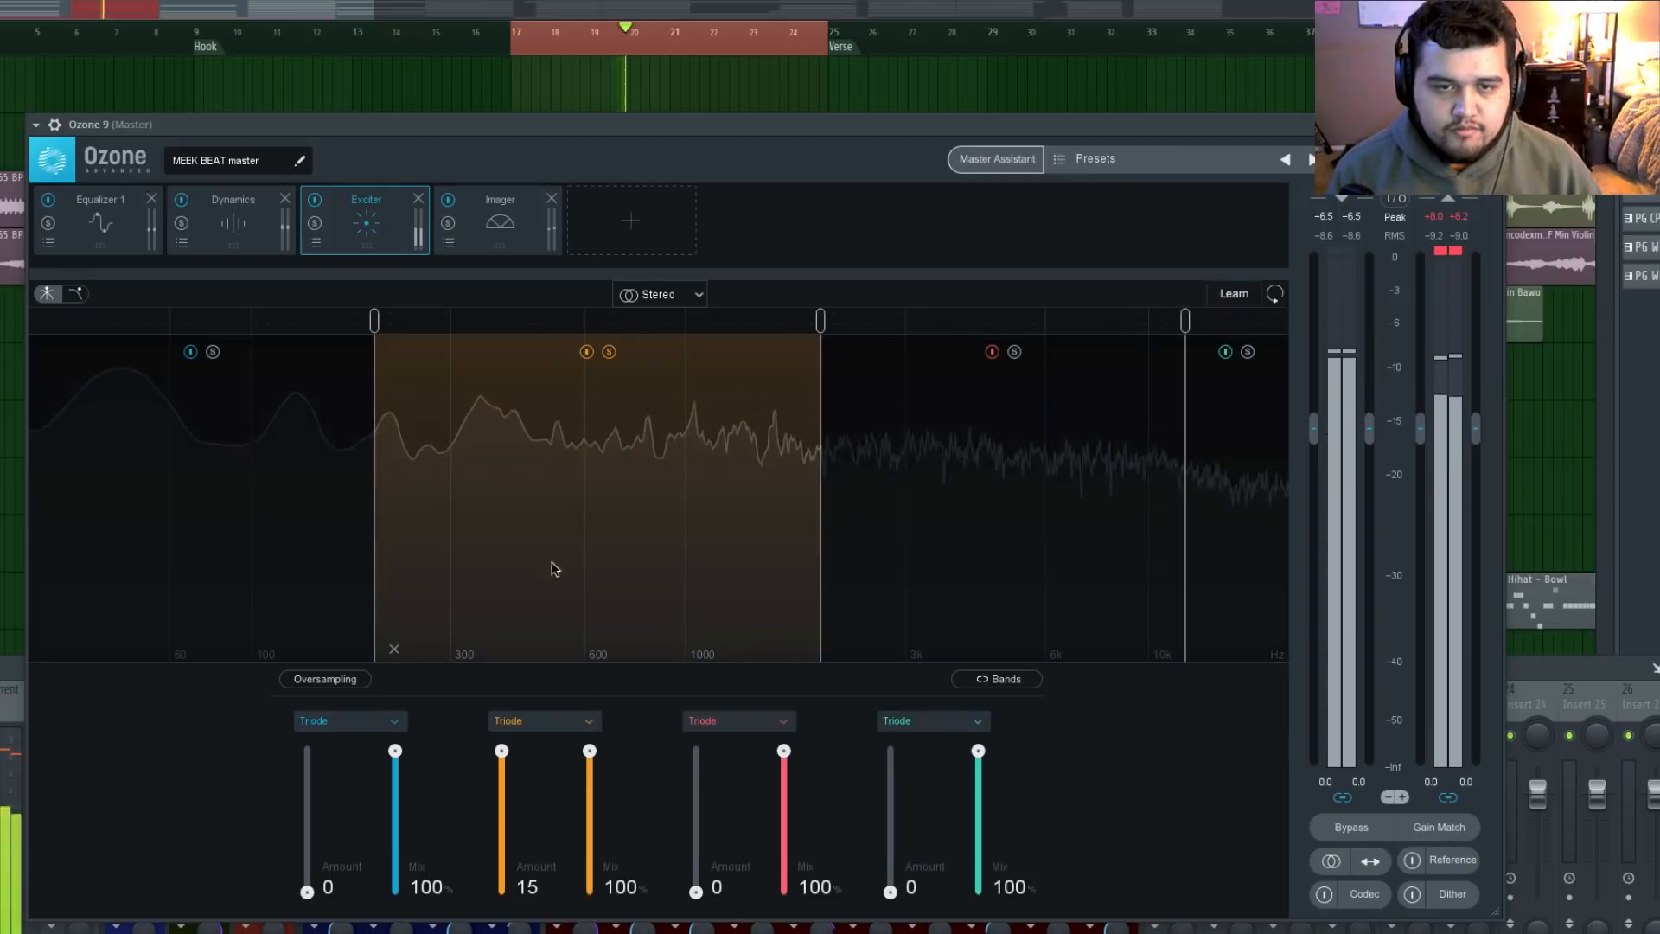
Set the Exciter's band 2 amount to about 6.1 and its mix to about 71.9% during playback
left_click_drag(529, 910, 507, 834)
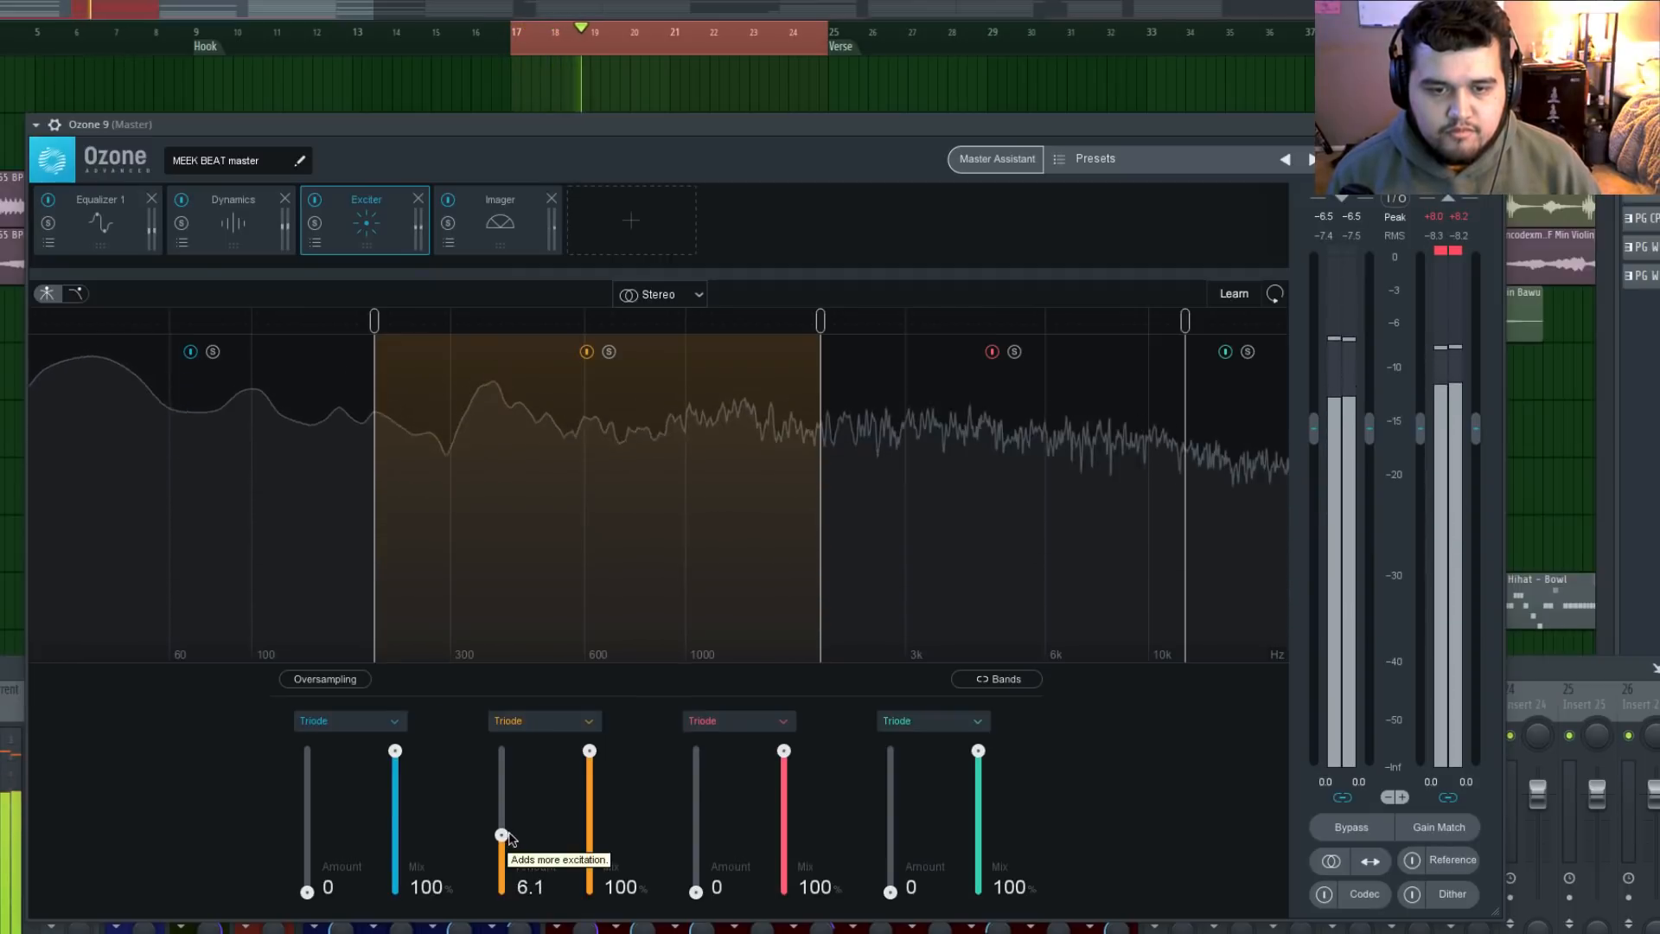
left_click_drag(589, 758, 589, 780)
key("space")
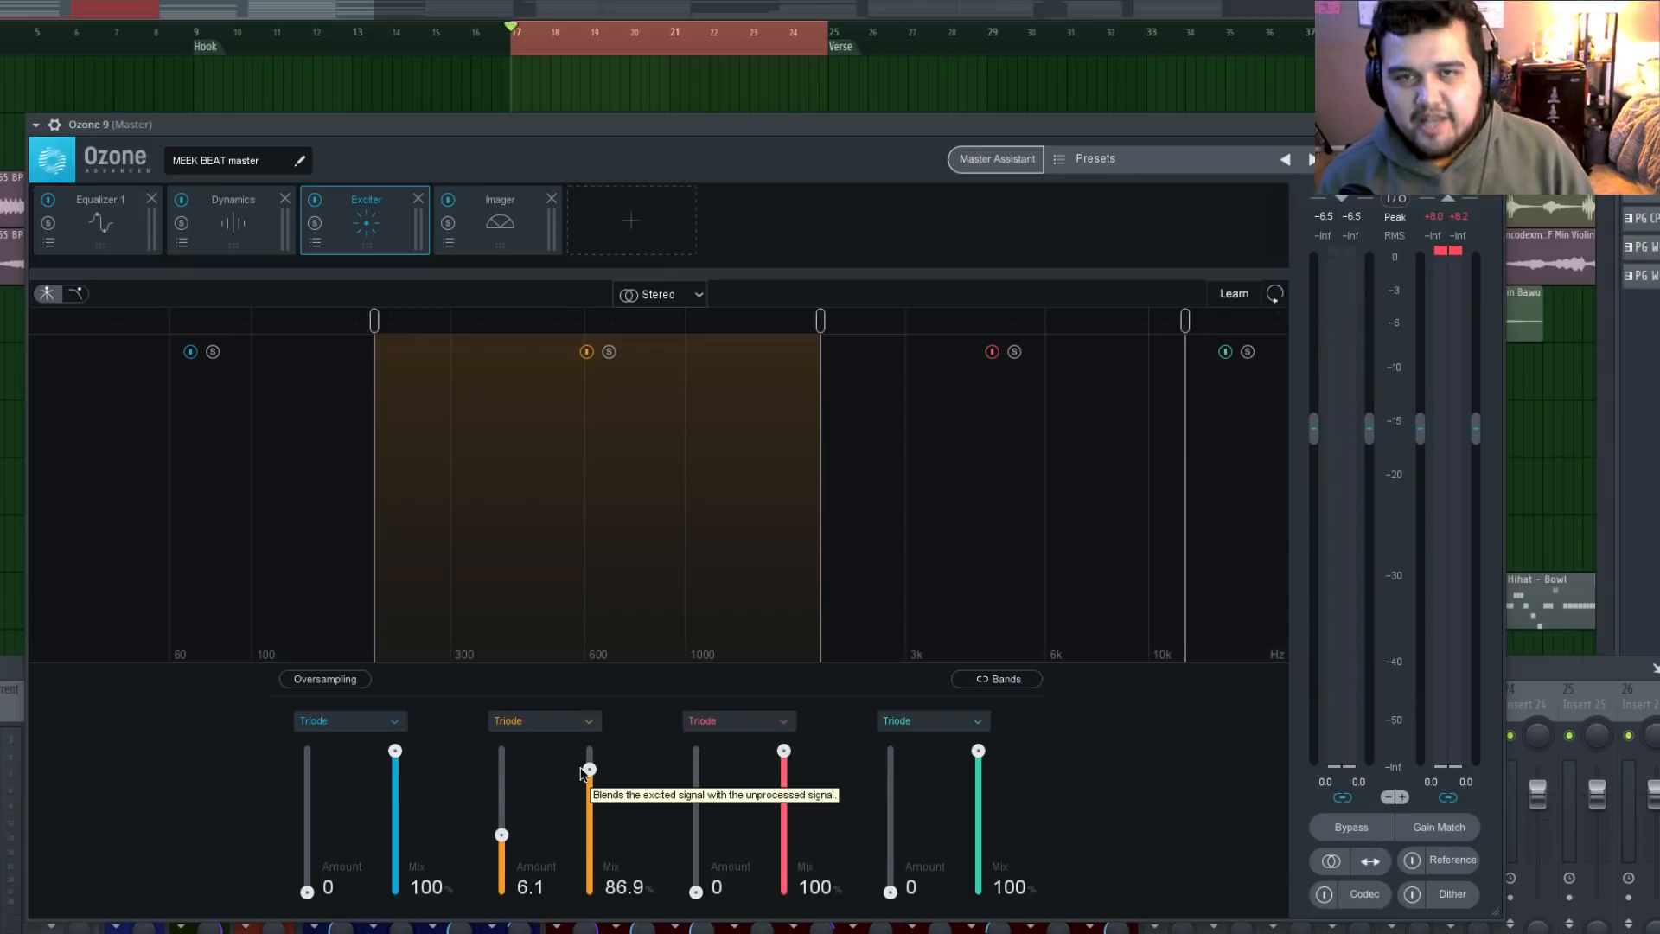
key("space")
left_click_drag(589, 769, 630, 791)
key("space")
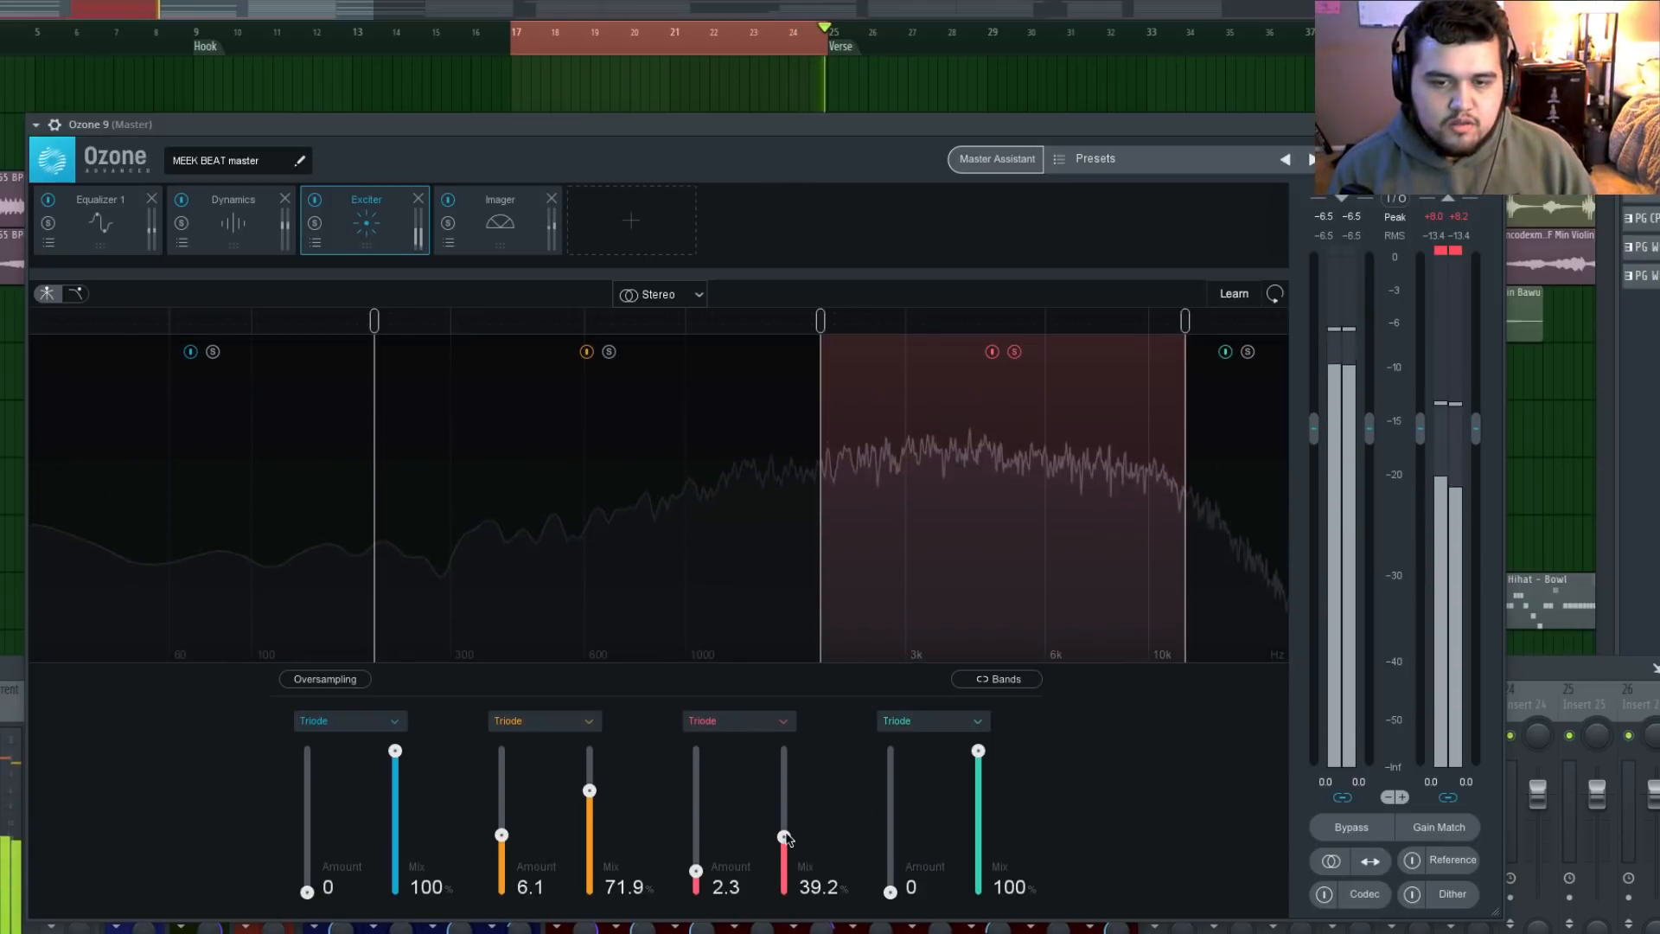
Set the Exciter's band 3 amount to about 2.7 and its mix to about 61.4%, and stop playback
left_click_drag(784, 837, 807, 809)
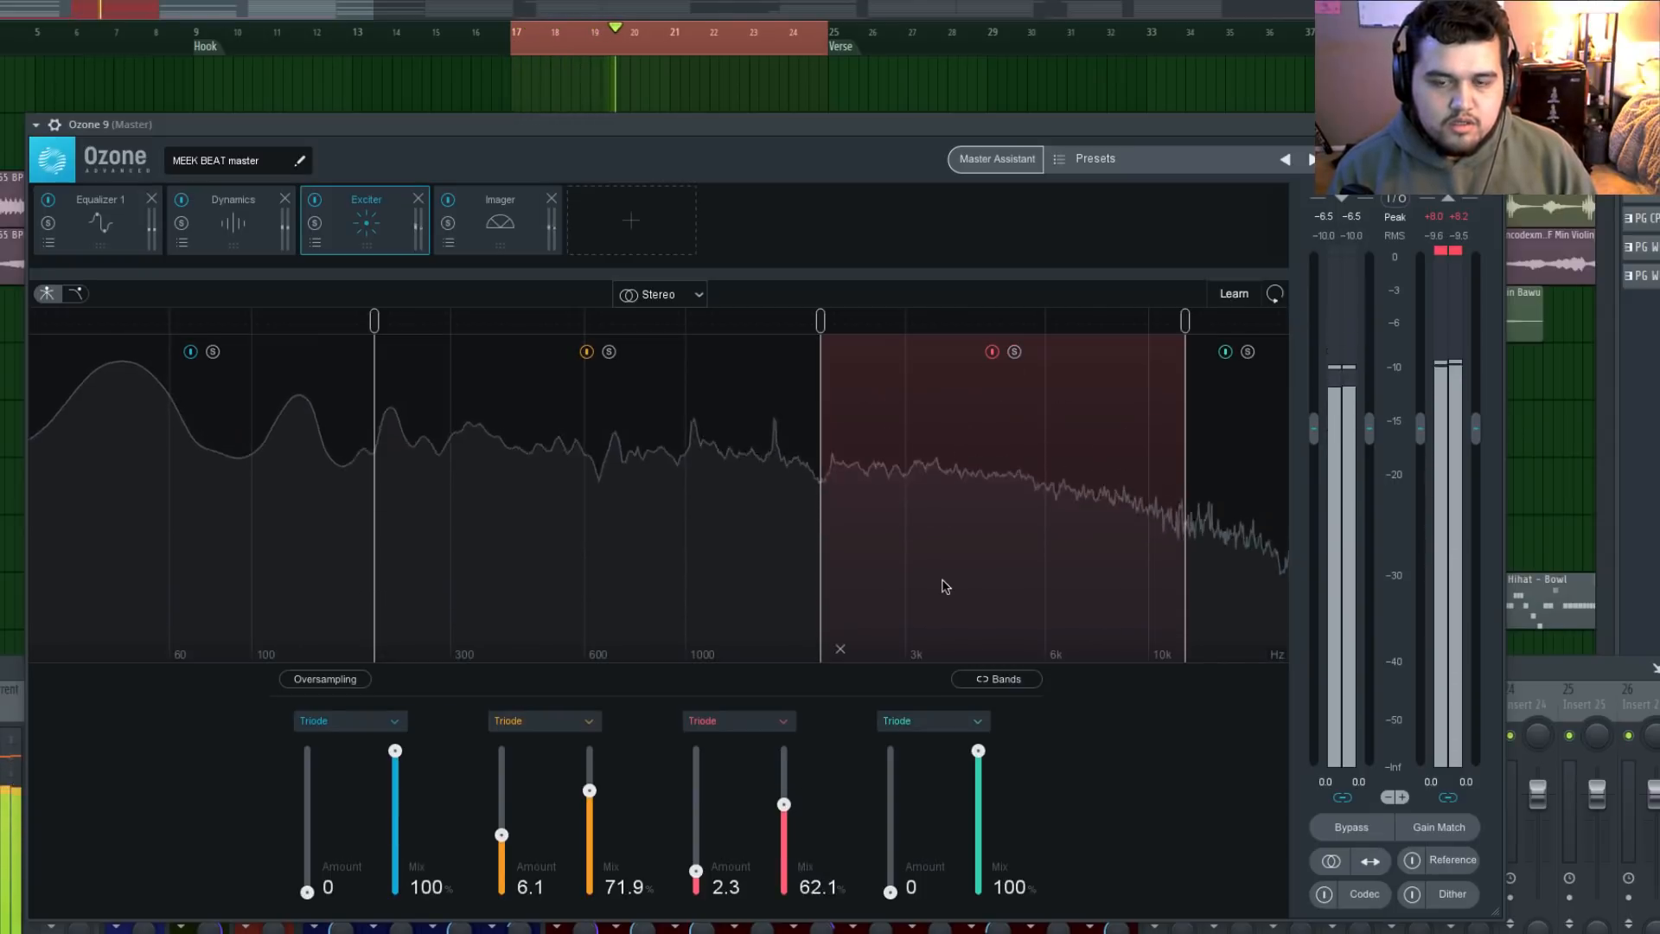
left_click_drag(696, 871, 696, 866)
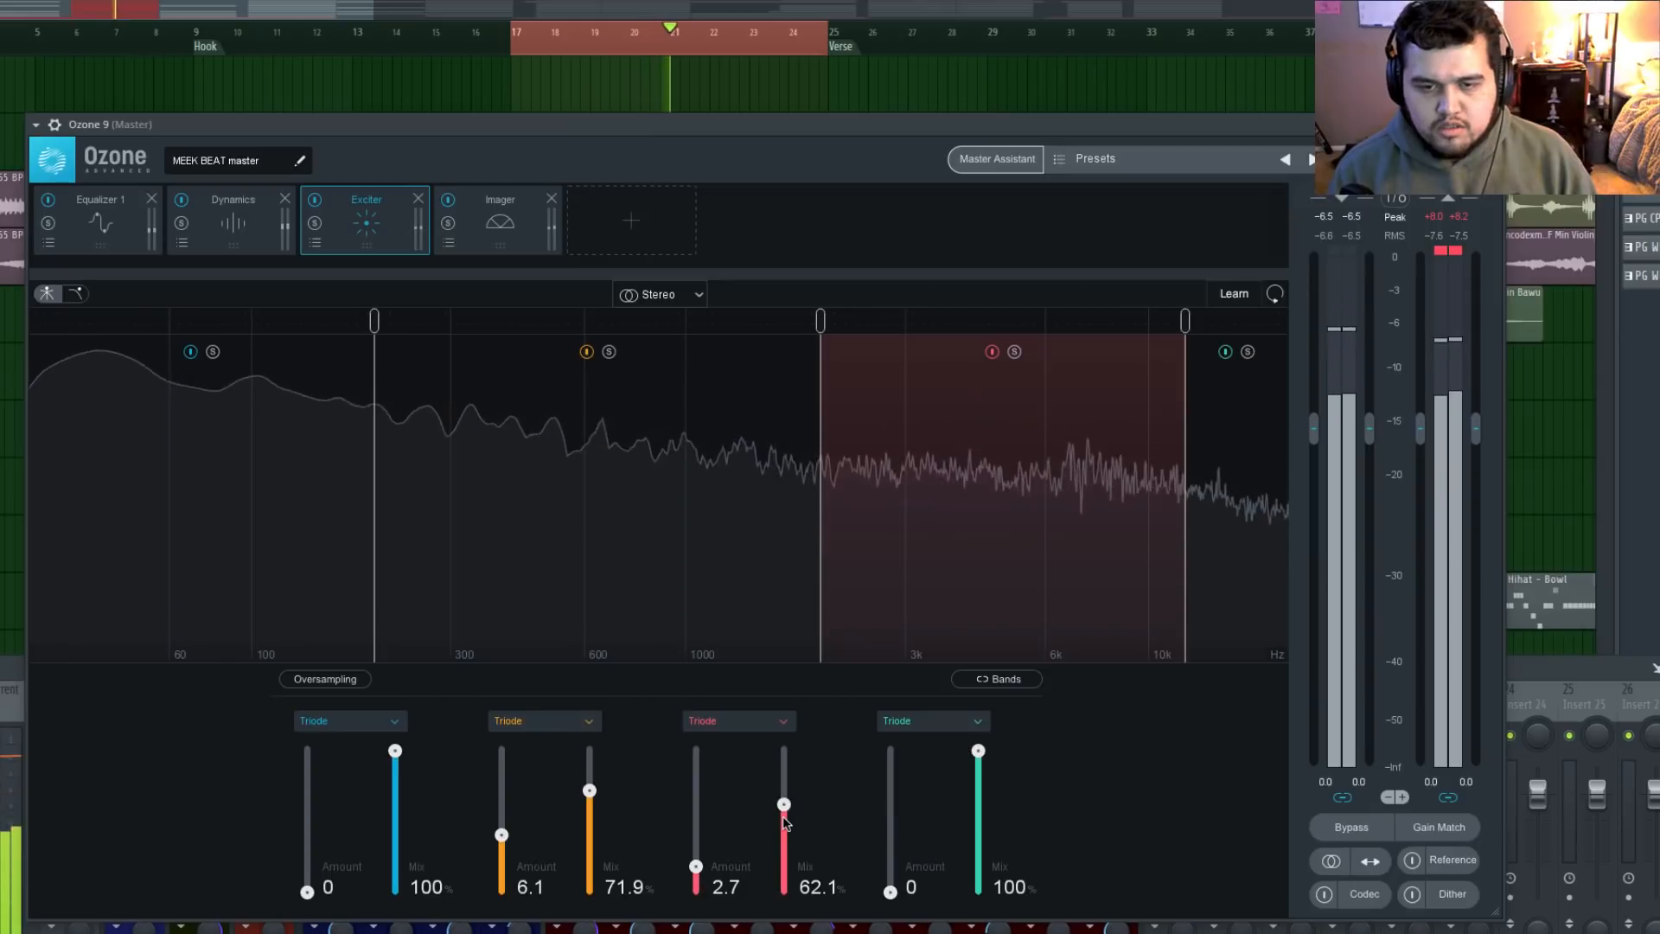
left_click_drag(783, 817, 783, 820)
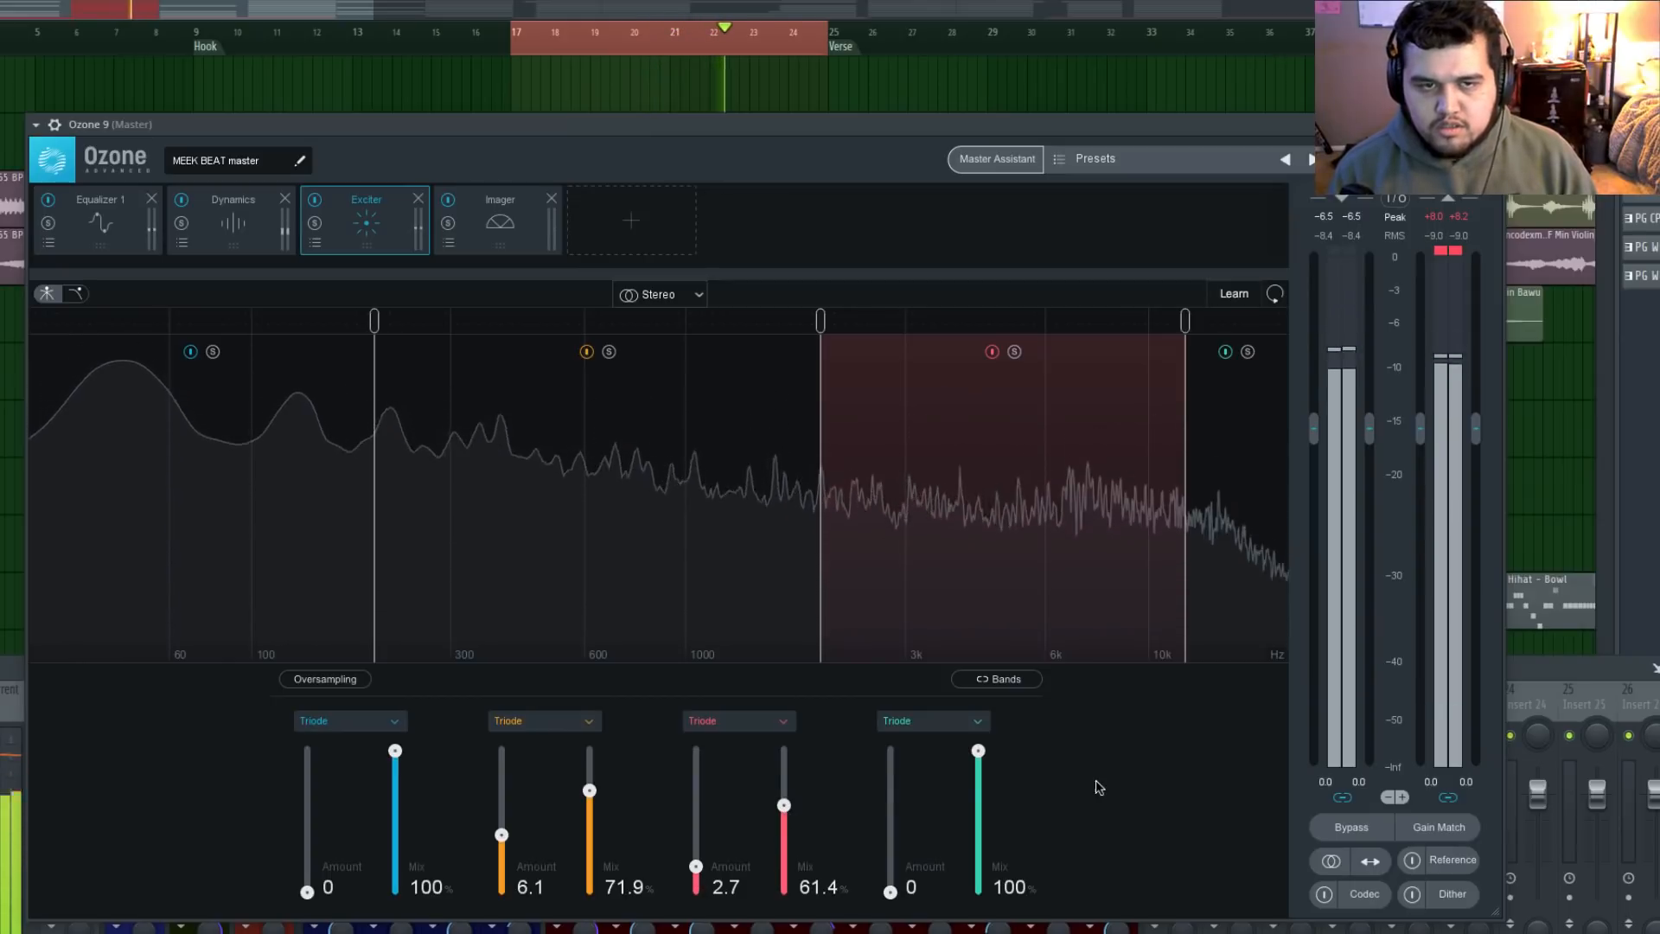
key("space")
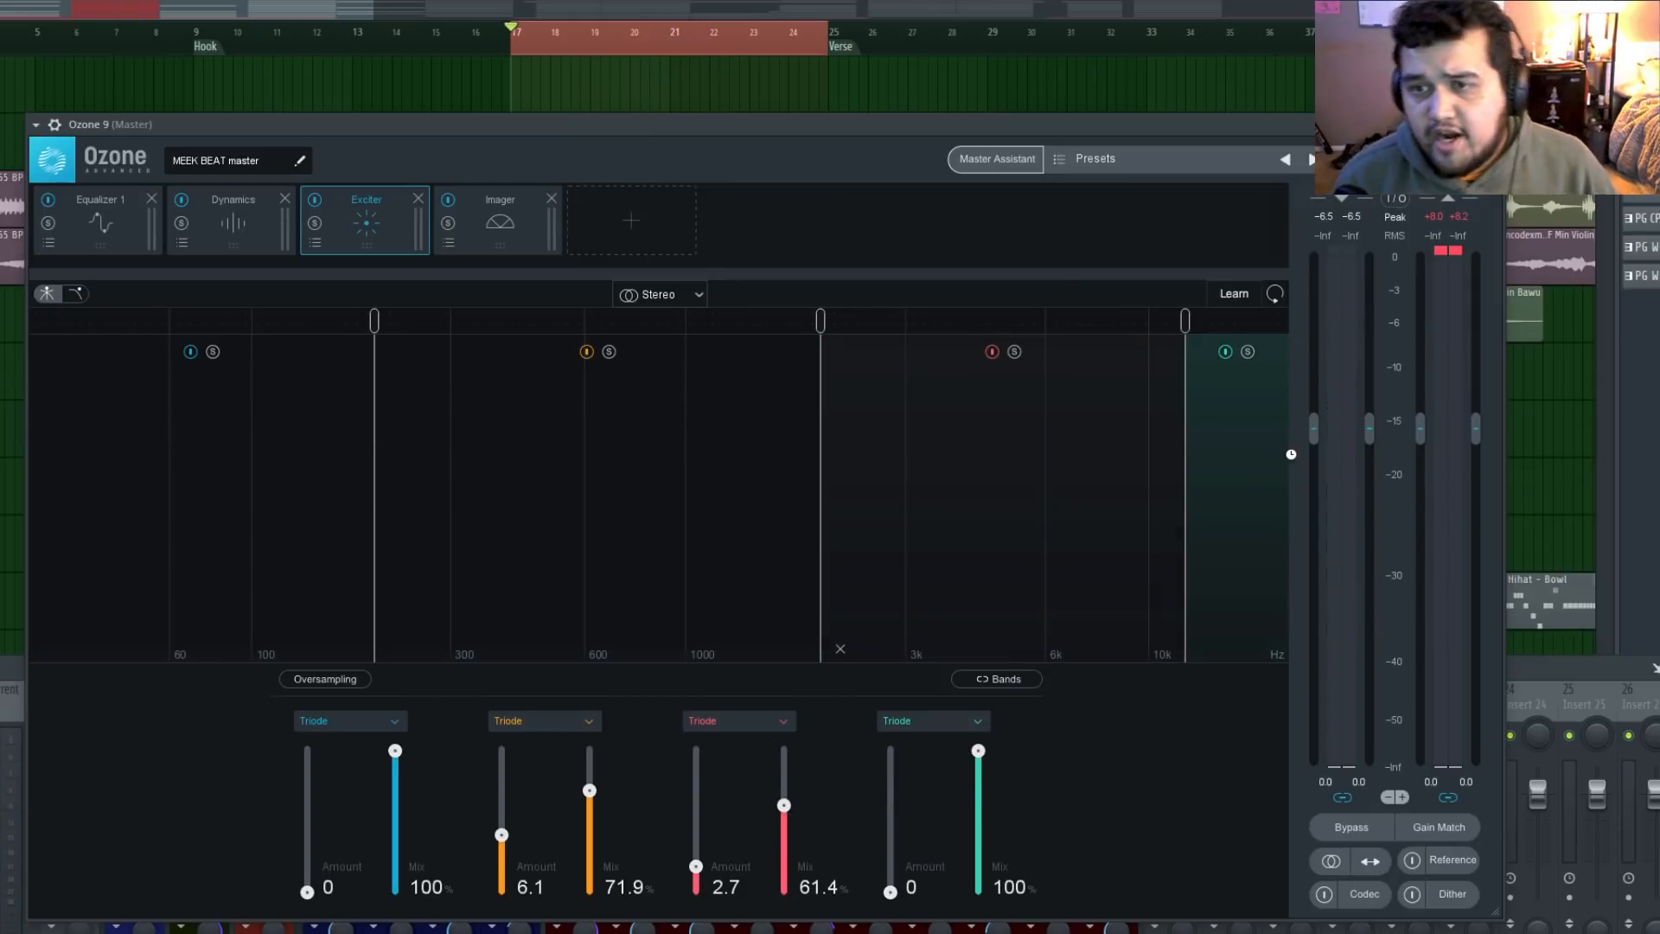
Switch the Exciter to Mid/Side processing and show the Imager's settings
left_click(700, 296)
left_click(661, 339)
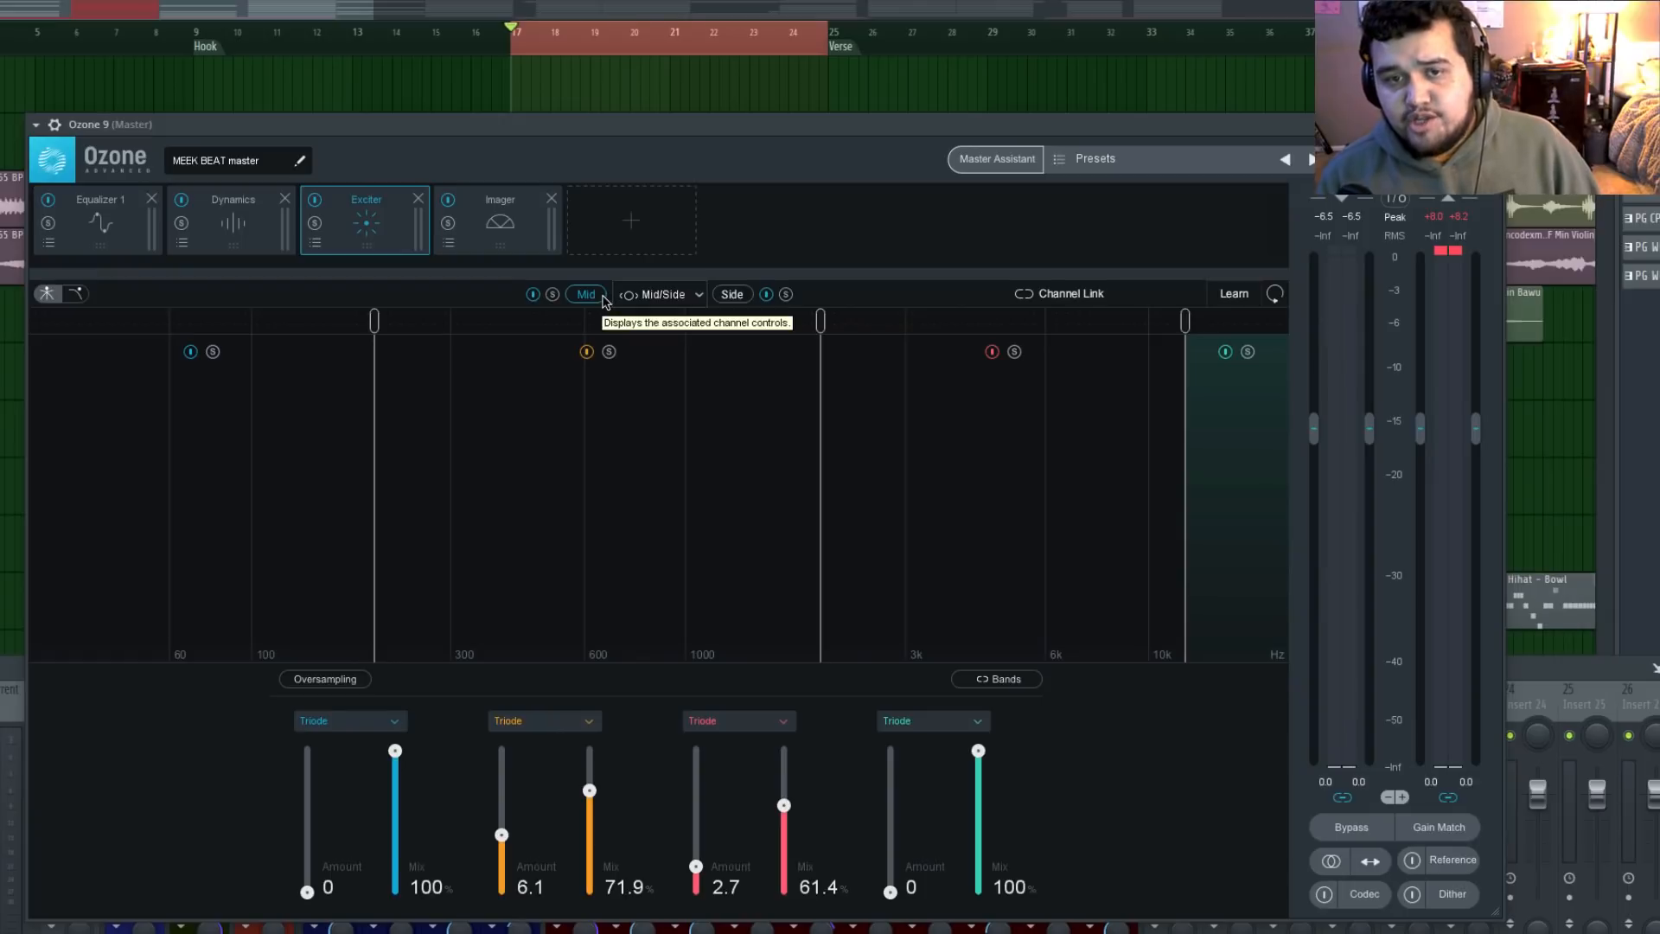
left_click(511, 225)
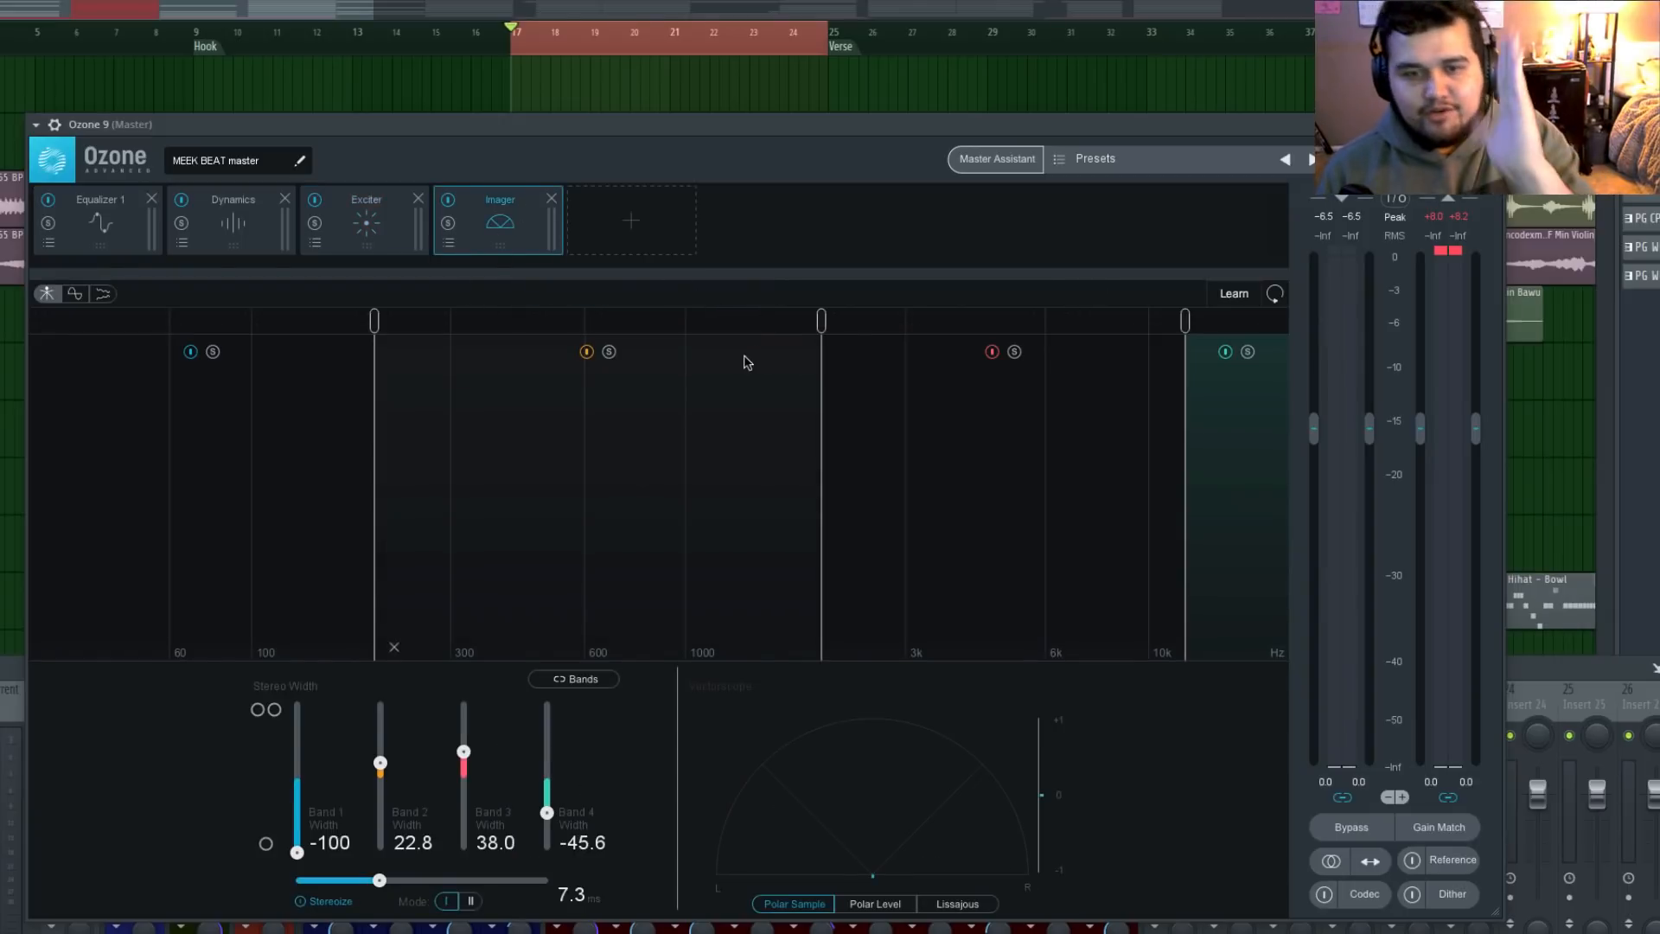
Return to the Exciter and set band 4 to an amount of 15 with a mix of about 15.7% during playback
left_click(393, 223)
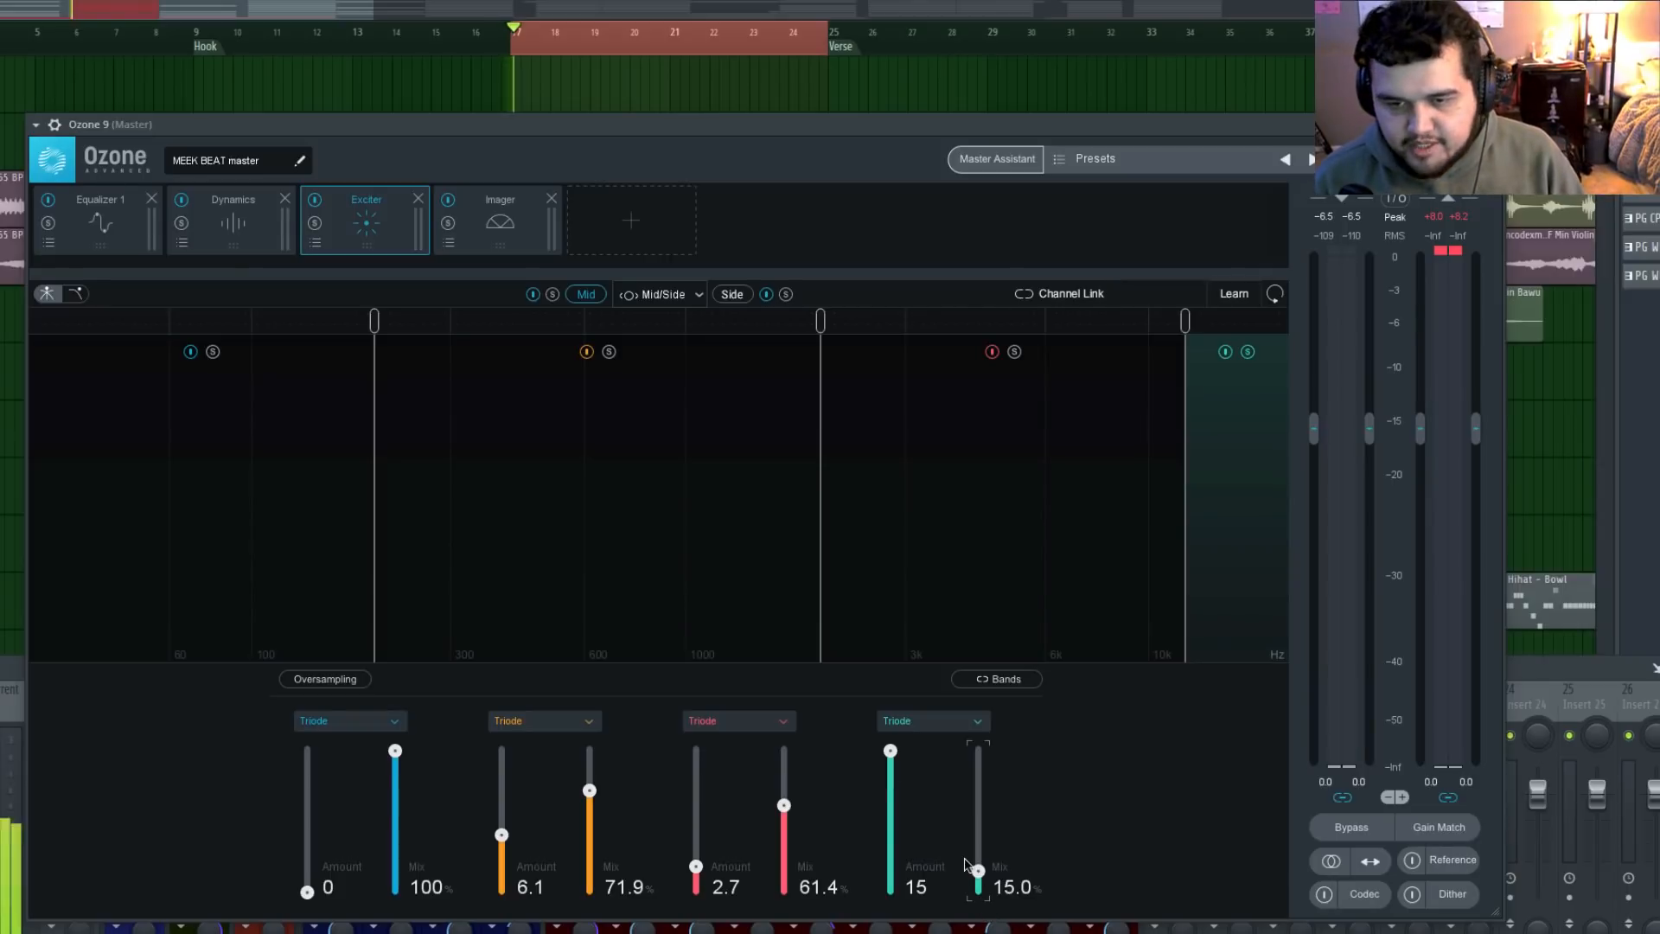
key("space")
mouse_move(978, 870)
left_mouse_down()
mouse_move(978, 891)
mouse_move(978, 866)
mouse_move(992, 871)
left_mouse_up()
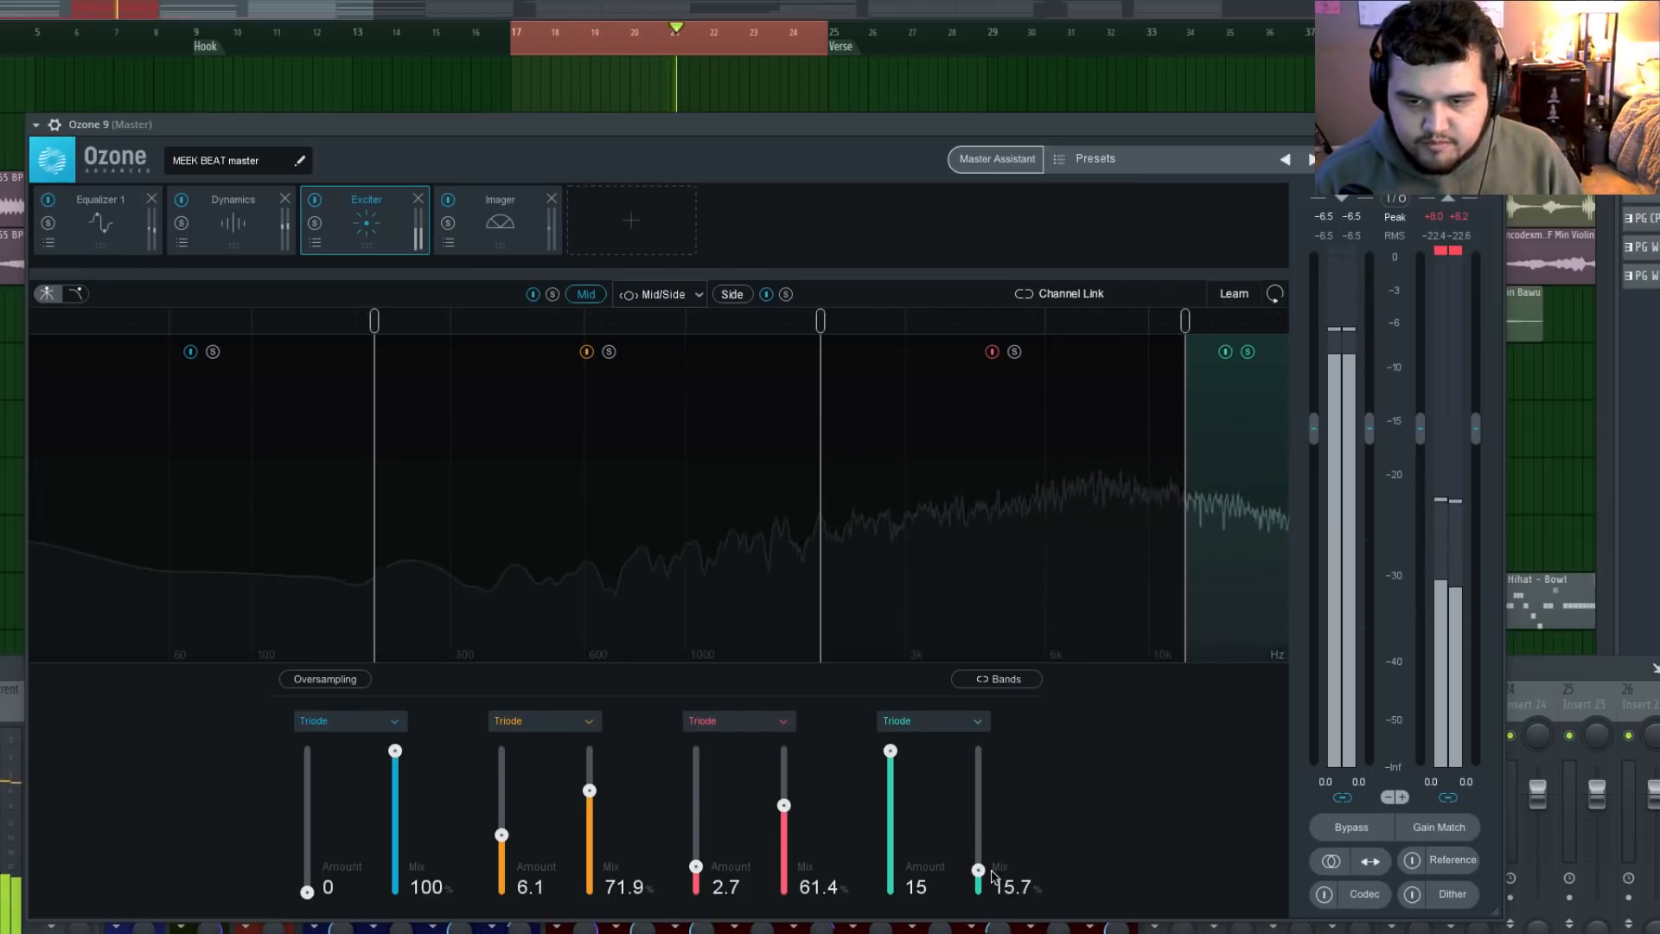
Turn off the plugin's overall bypass and lower the Exciter's band 2 amount to about 3.9
key("space")
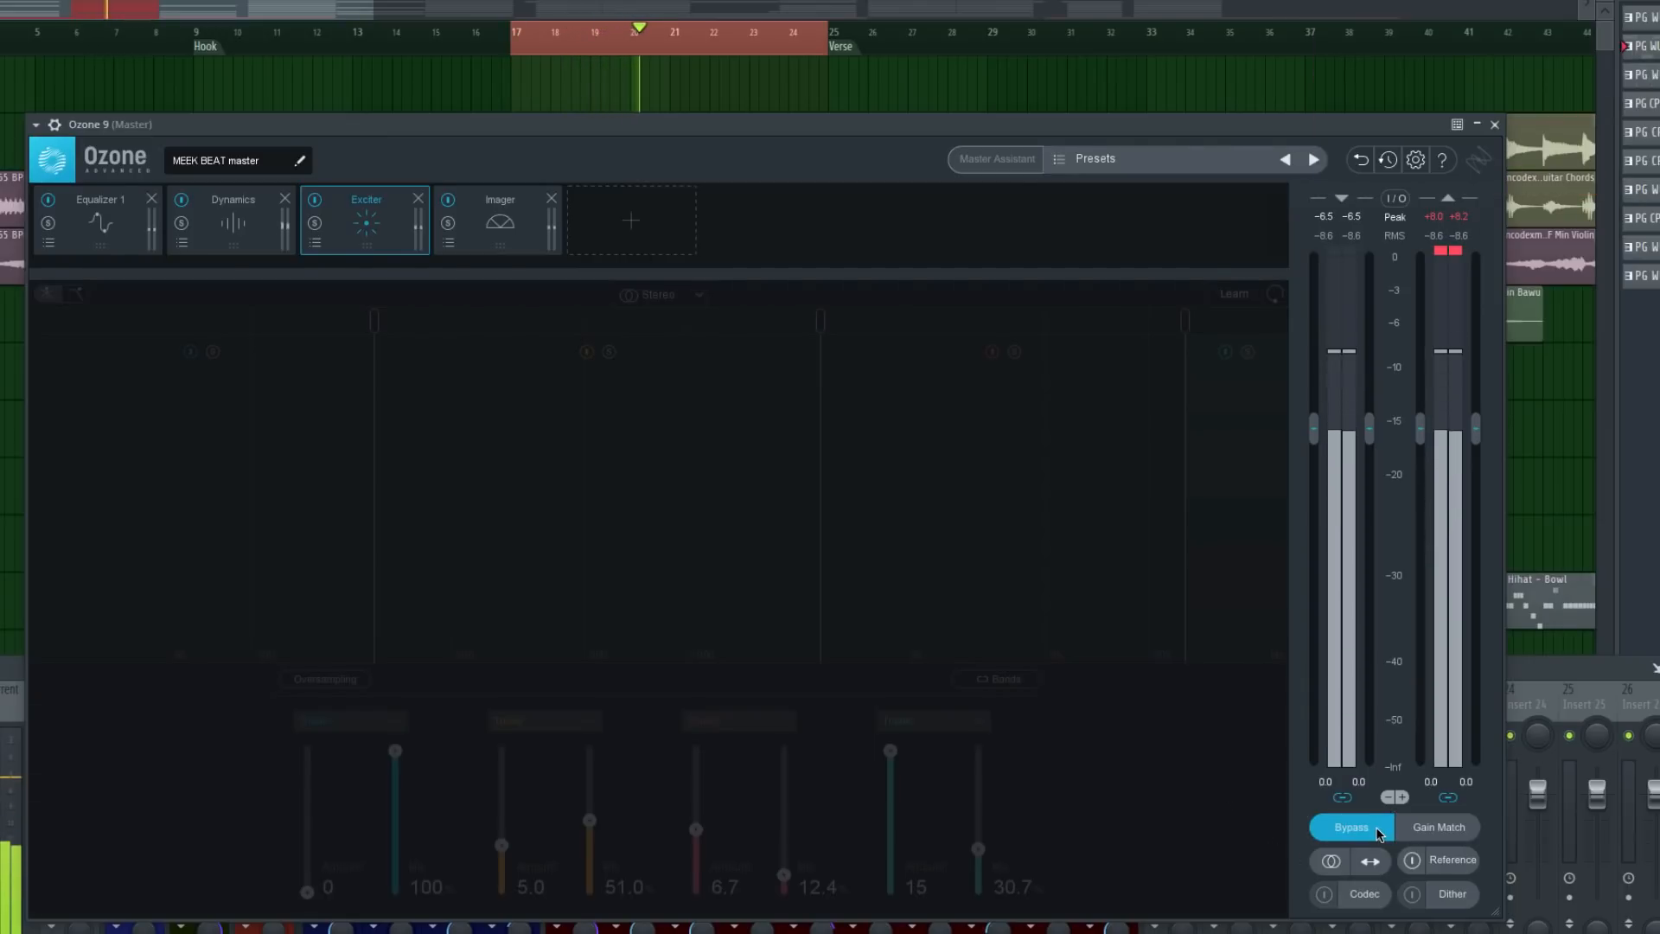
left_click(1351, 828)
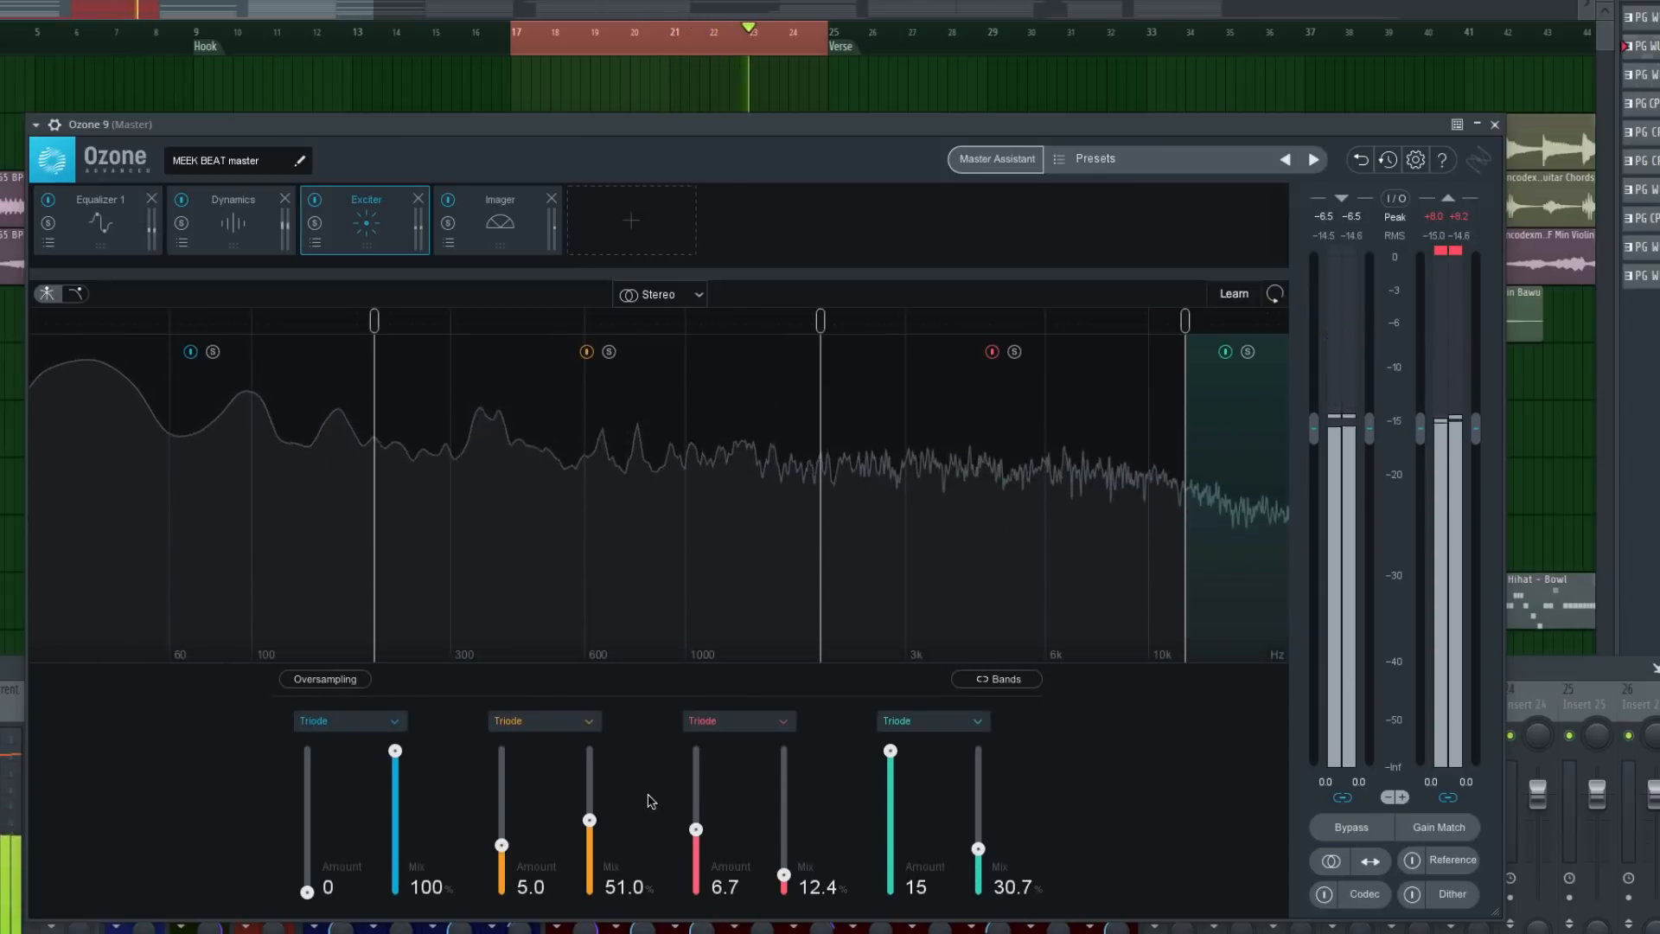
left_click_drag(502, 847, 504, 858)
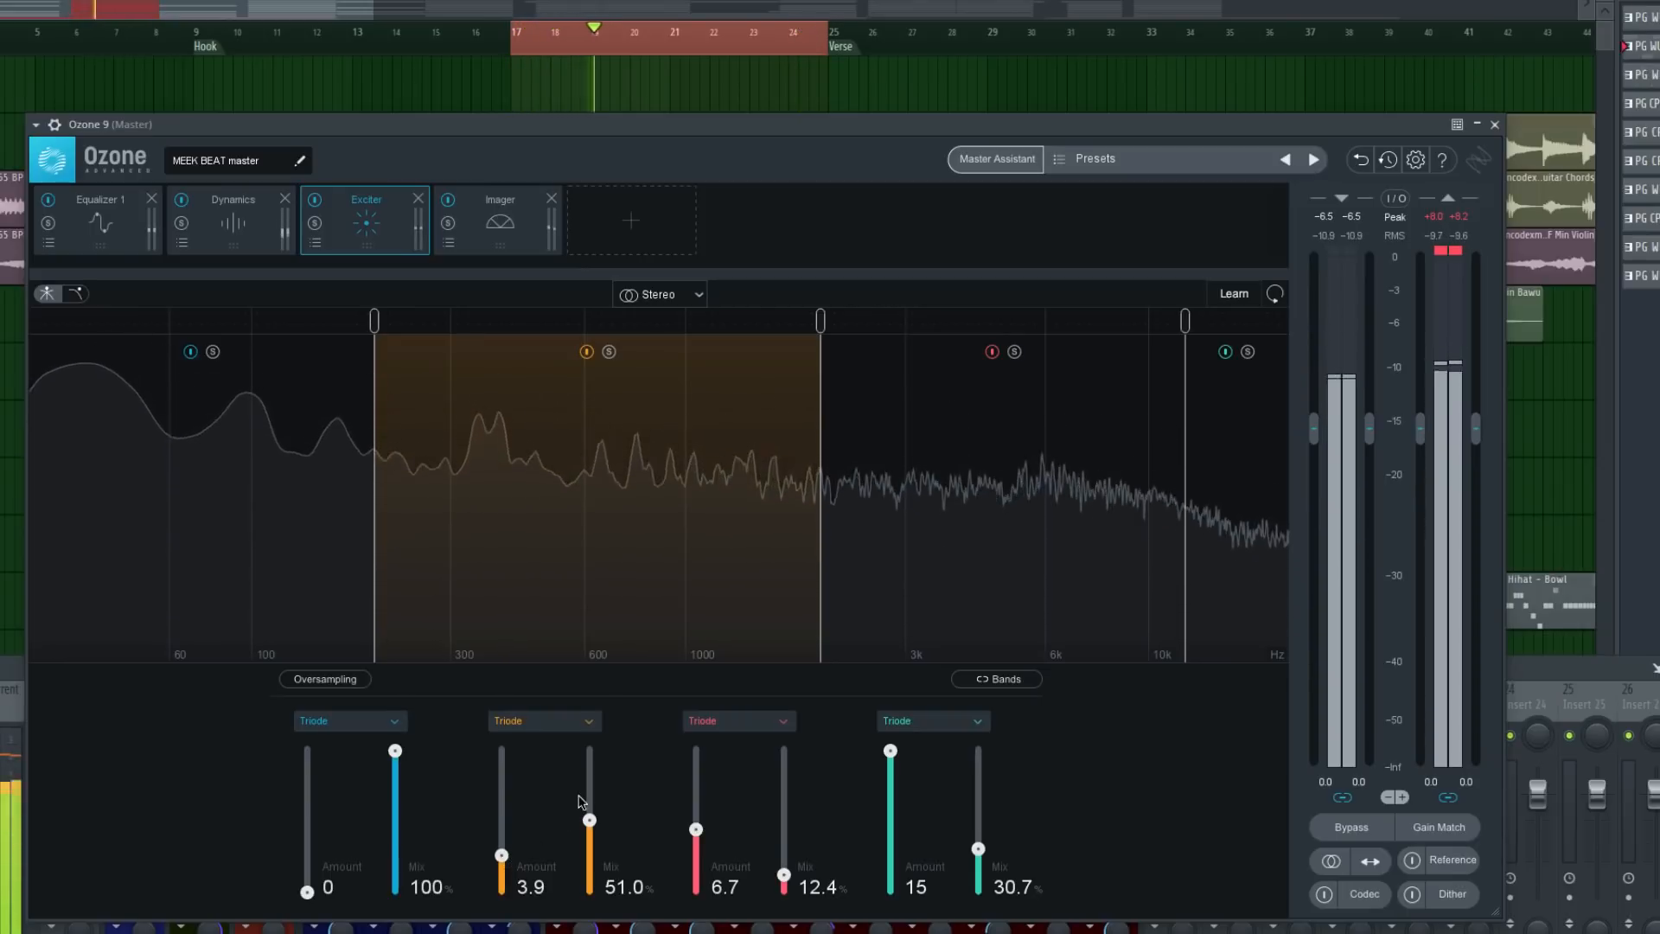
Set the Imager's band 2 width to about 34.2 and band 3 width to about 19.0, and return to the Exciter
left_click(481, 236)
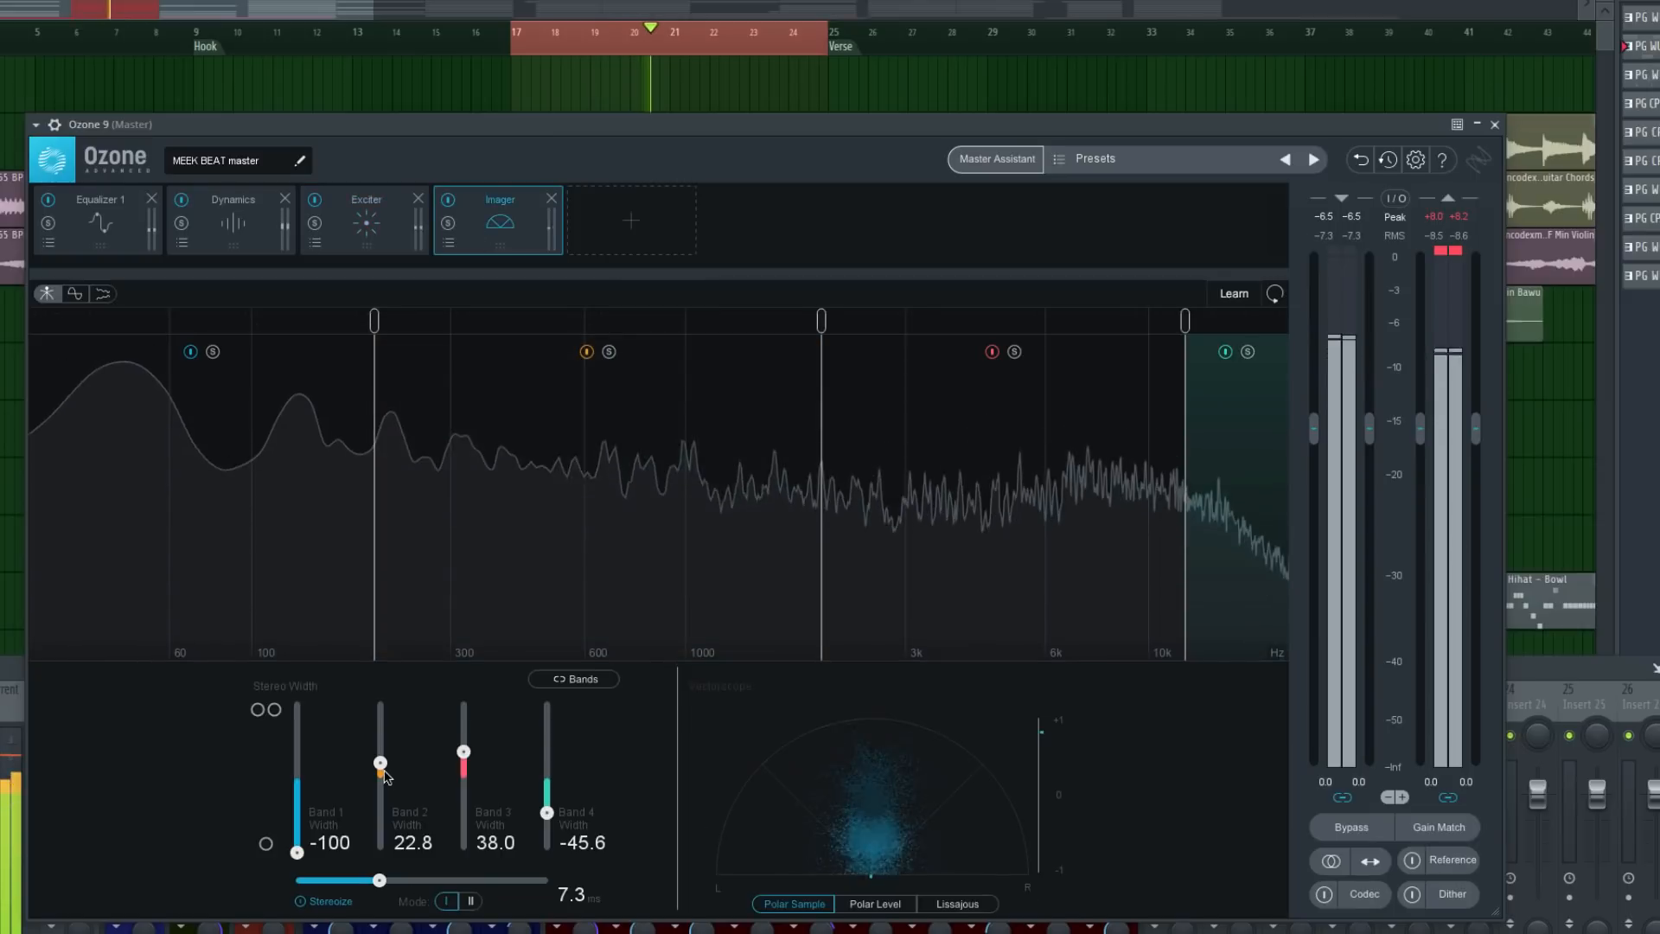
left_click_drag(381, 761, 464, 769)
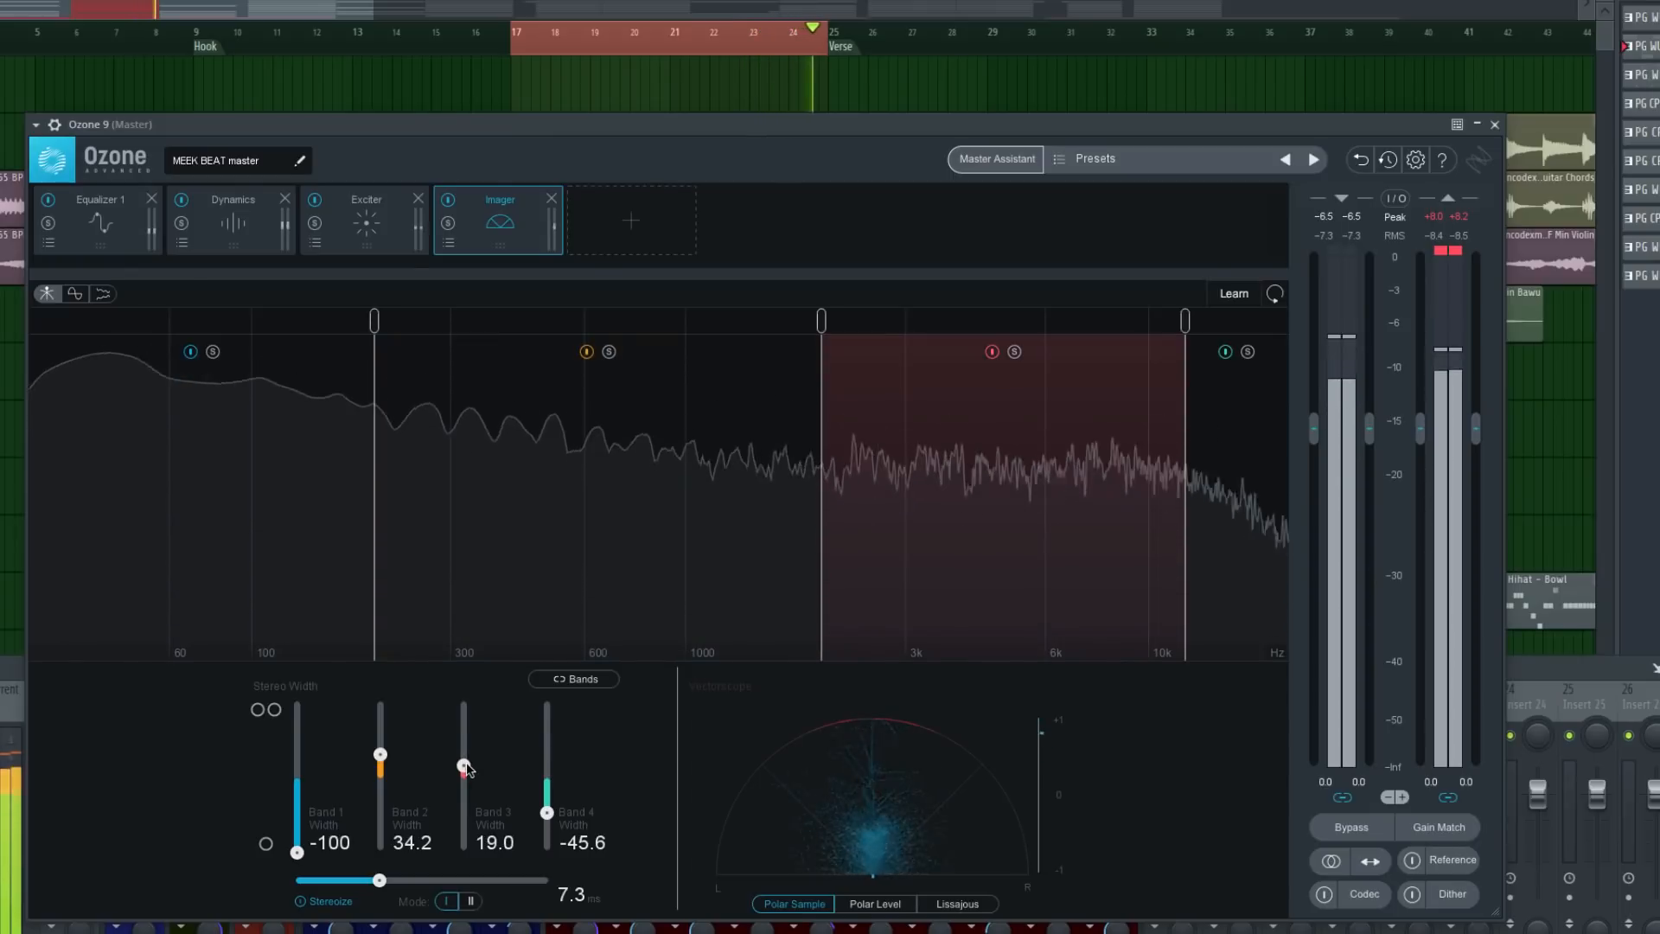
left_click(353, 243)
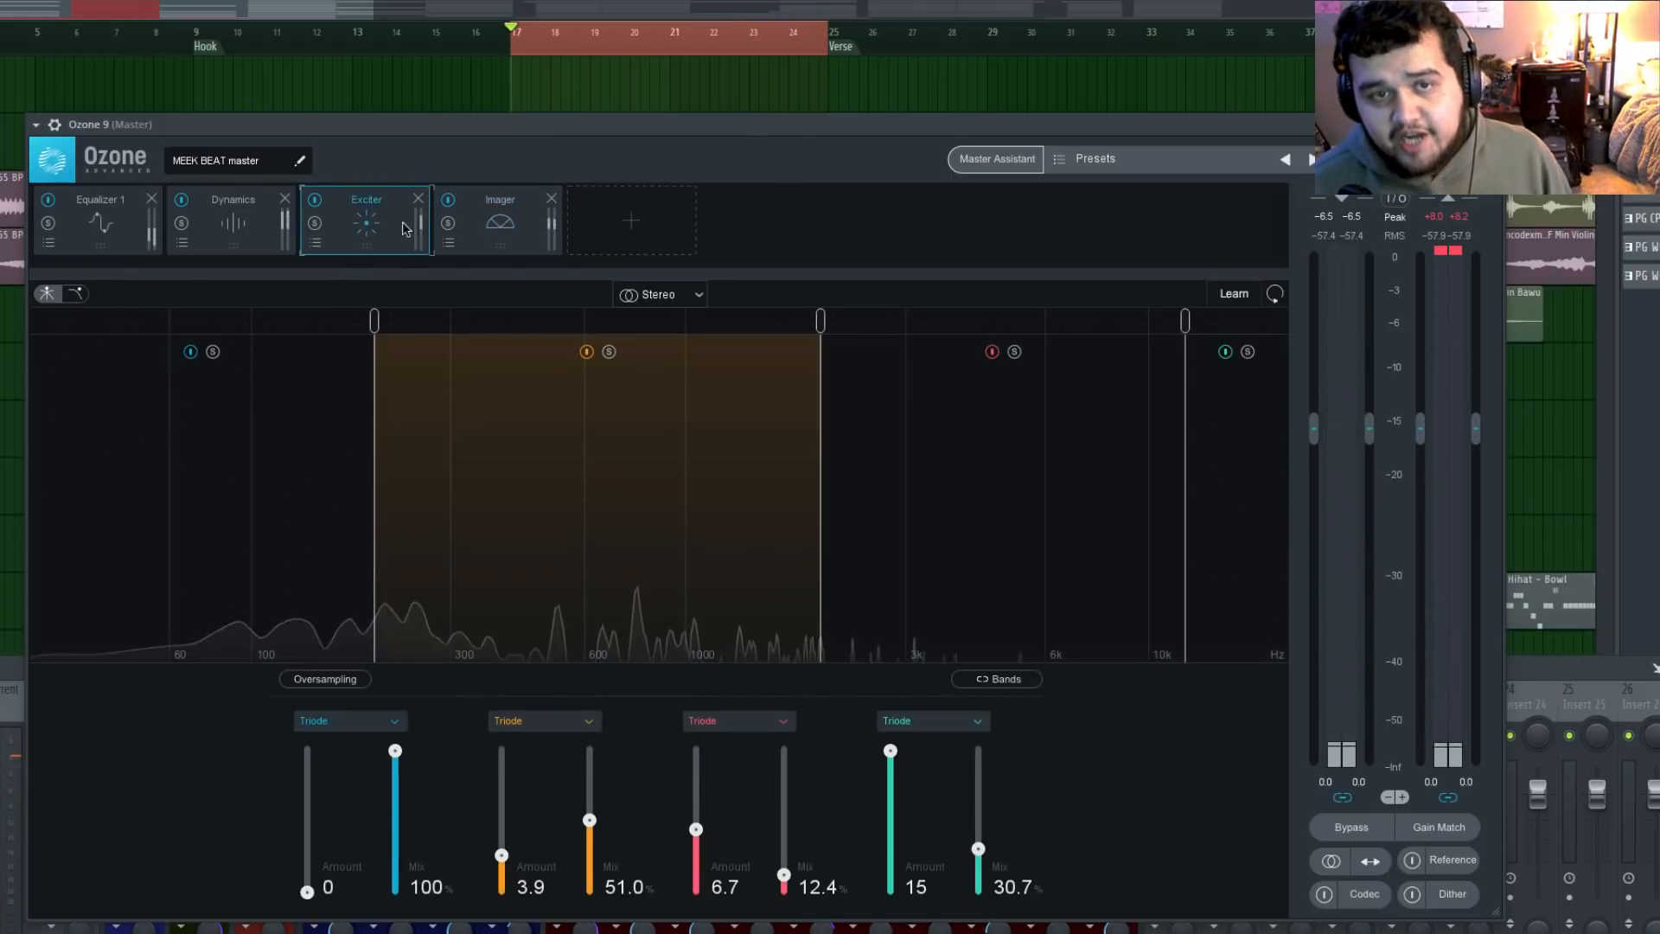
Add a Maximizer module after the Imager and bring its linked Threshold and Ceiling down to -20.0 dB
left_click(643, 230)
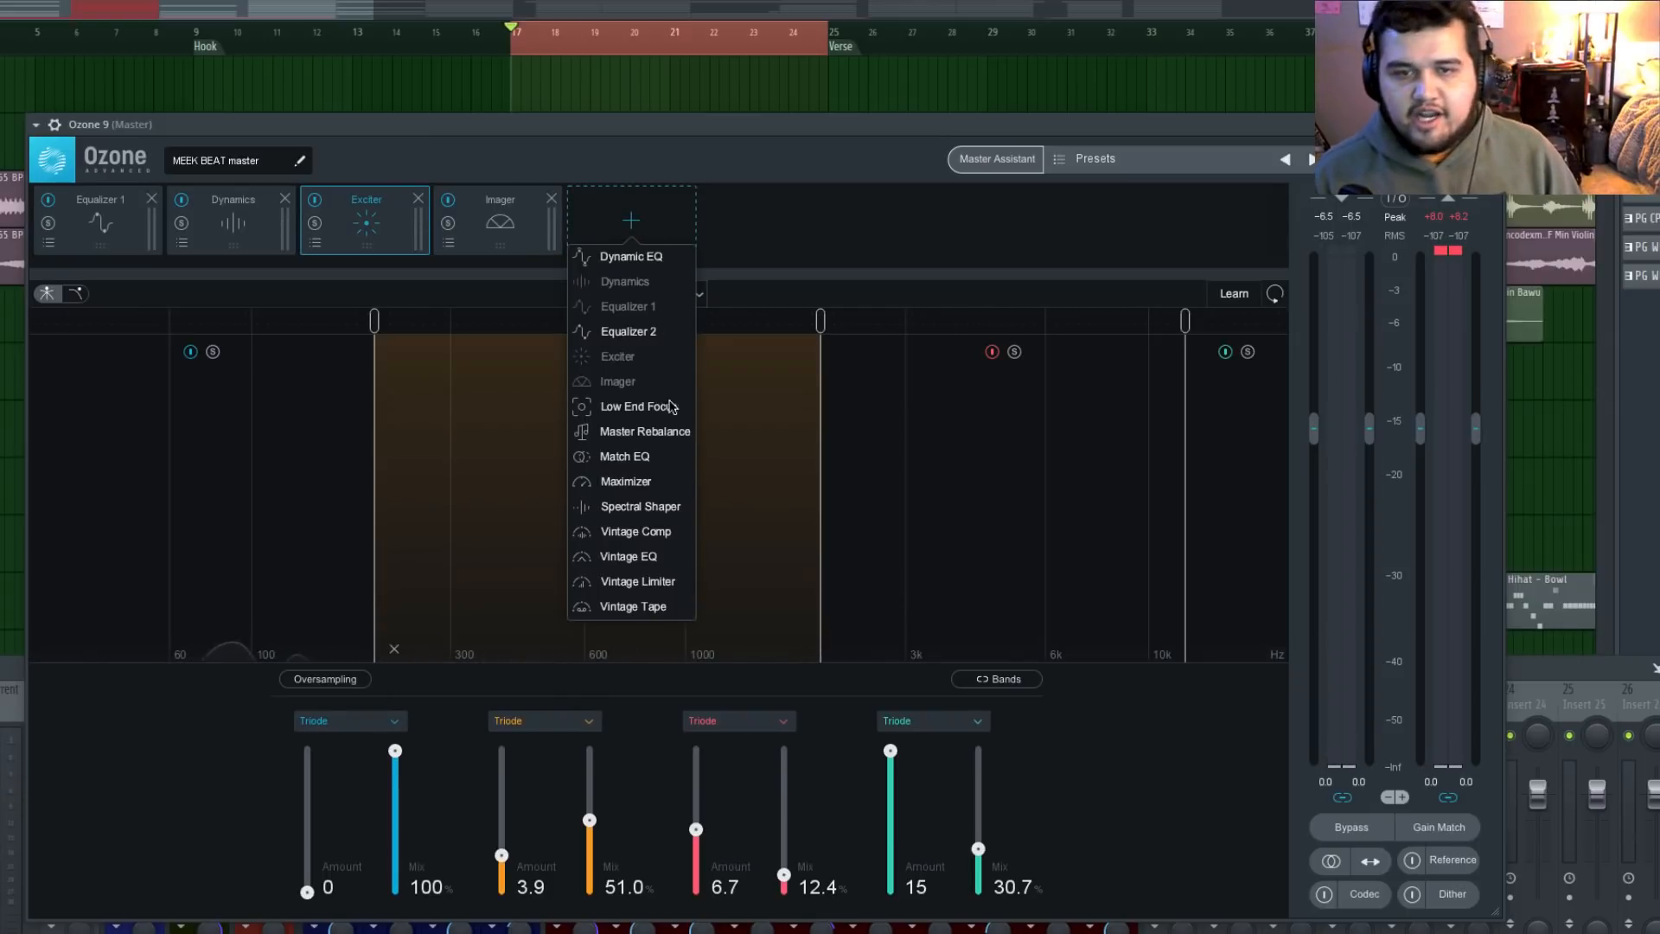
left_click(662, 490)
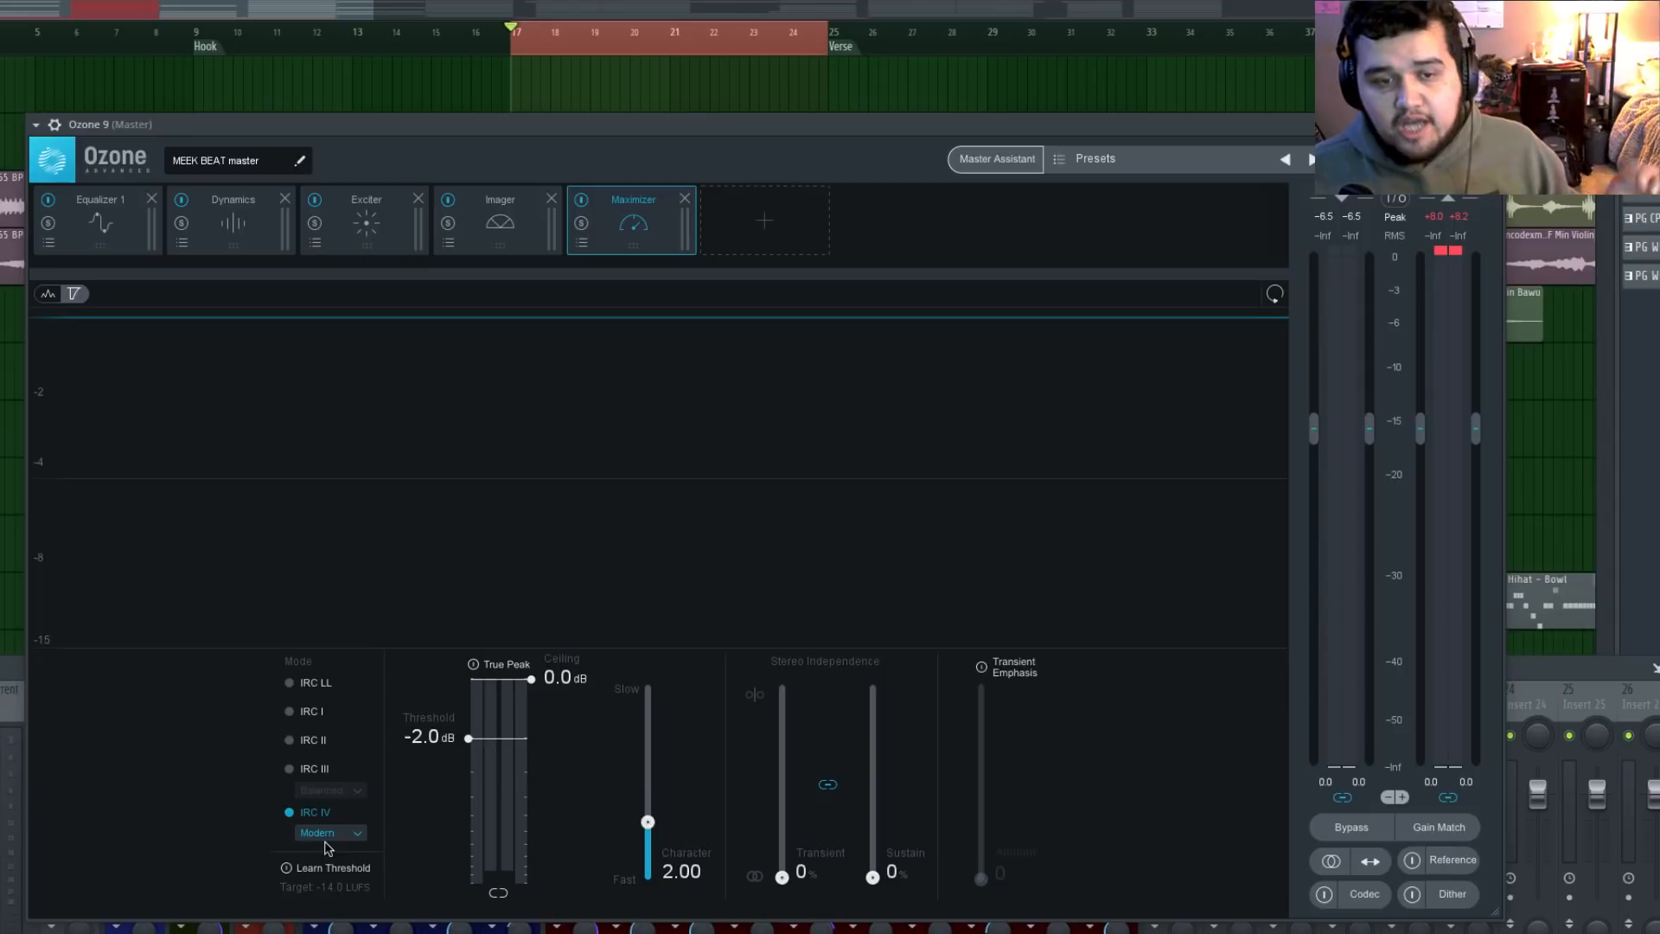
left_click(453, 746)
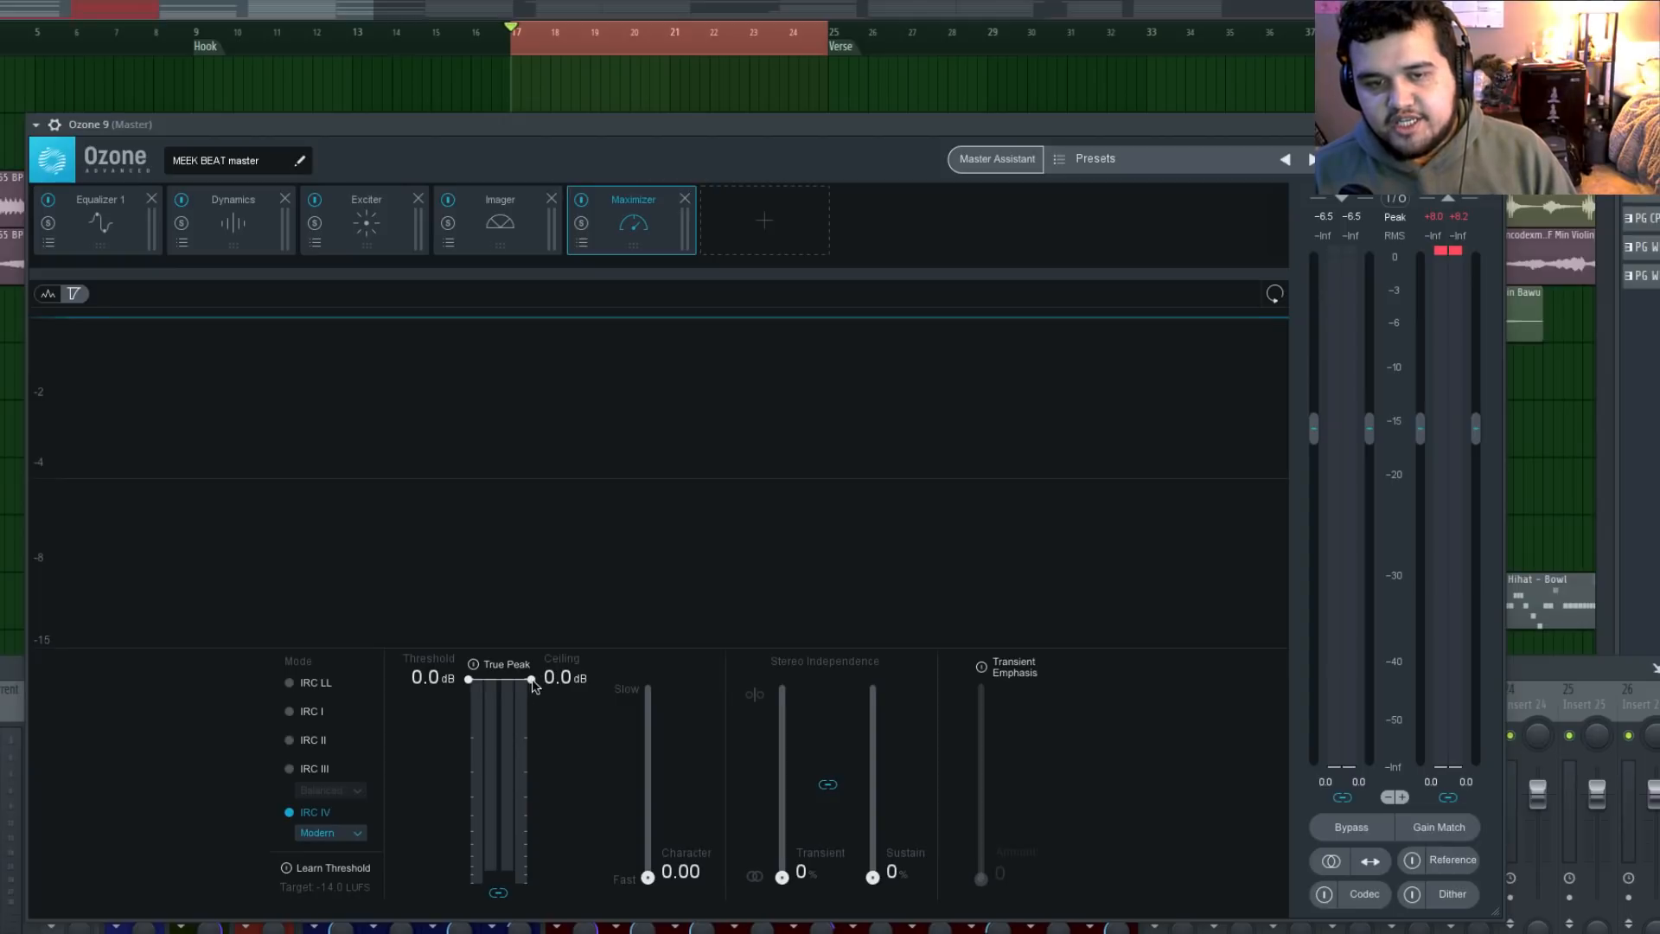
left_click_drag(532, 683, 547, 813)
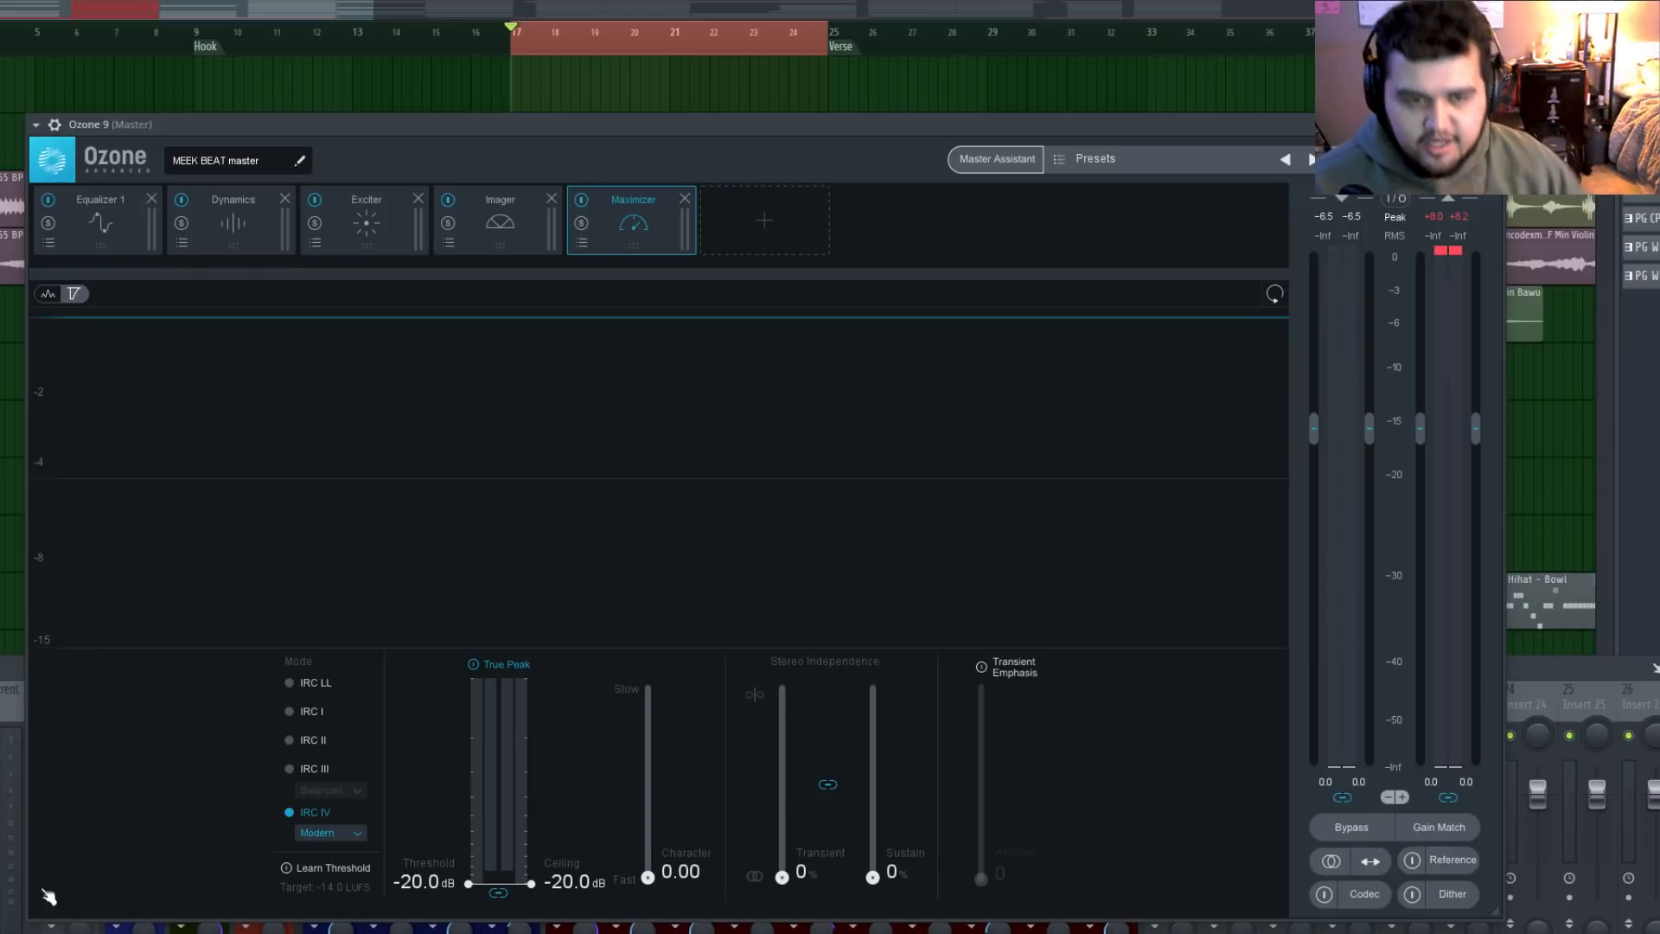
Play the looped section and set the Maximizer's Character to its fastest value, 0.00, stopping playback when done
key("space")
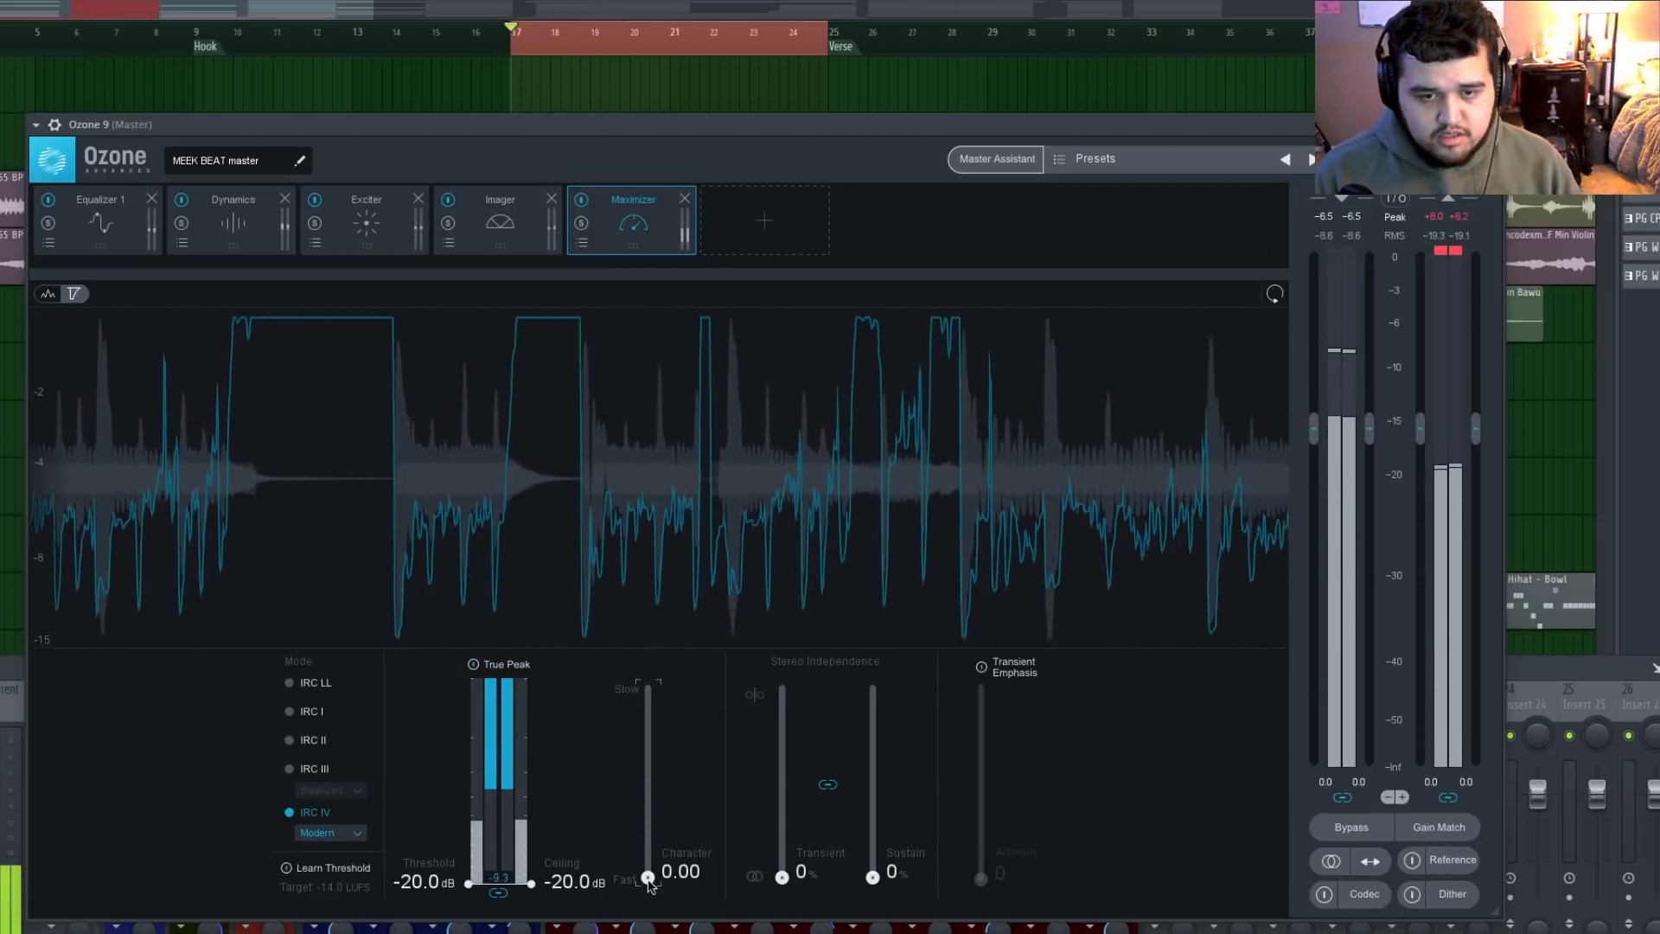
left_click_drag(648, 884, 650, 891)
key("space")
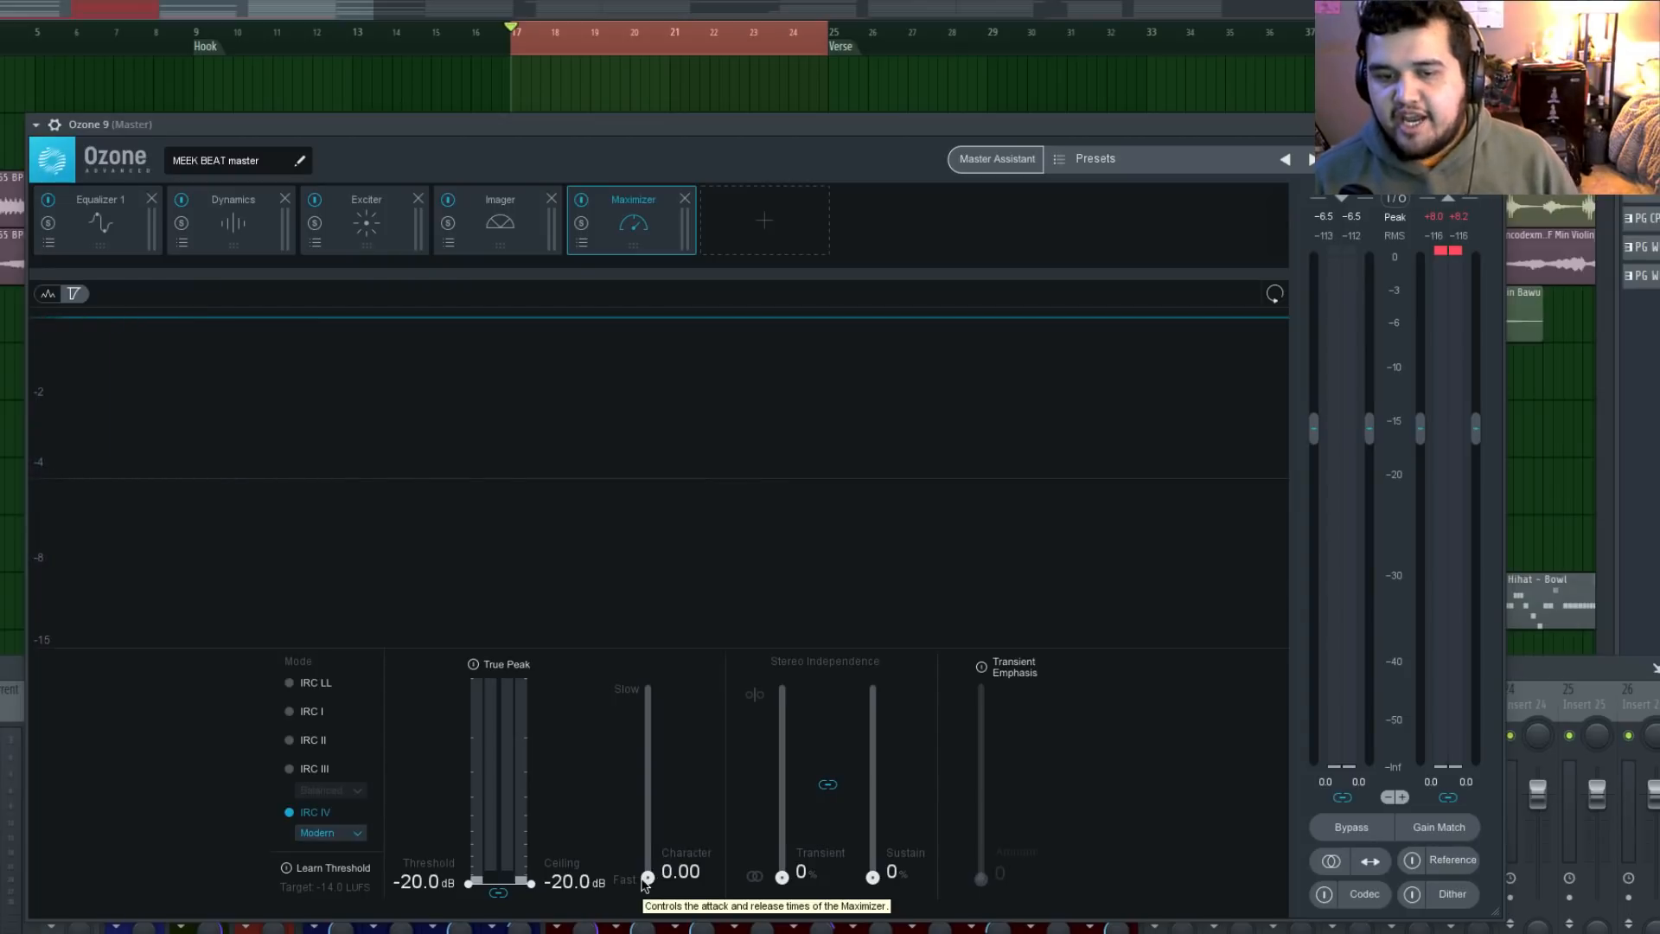
Play the looped section and try a slower Maximizer Character of 5.90, stopping playback when done
key("space")
left_click_drag(648, 878, 655, 757)
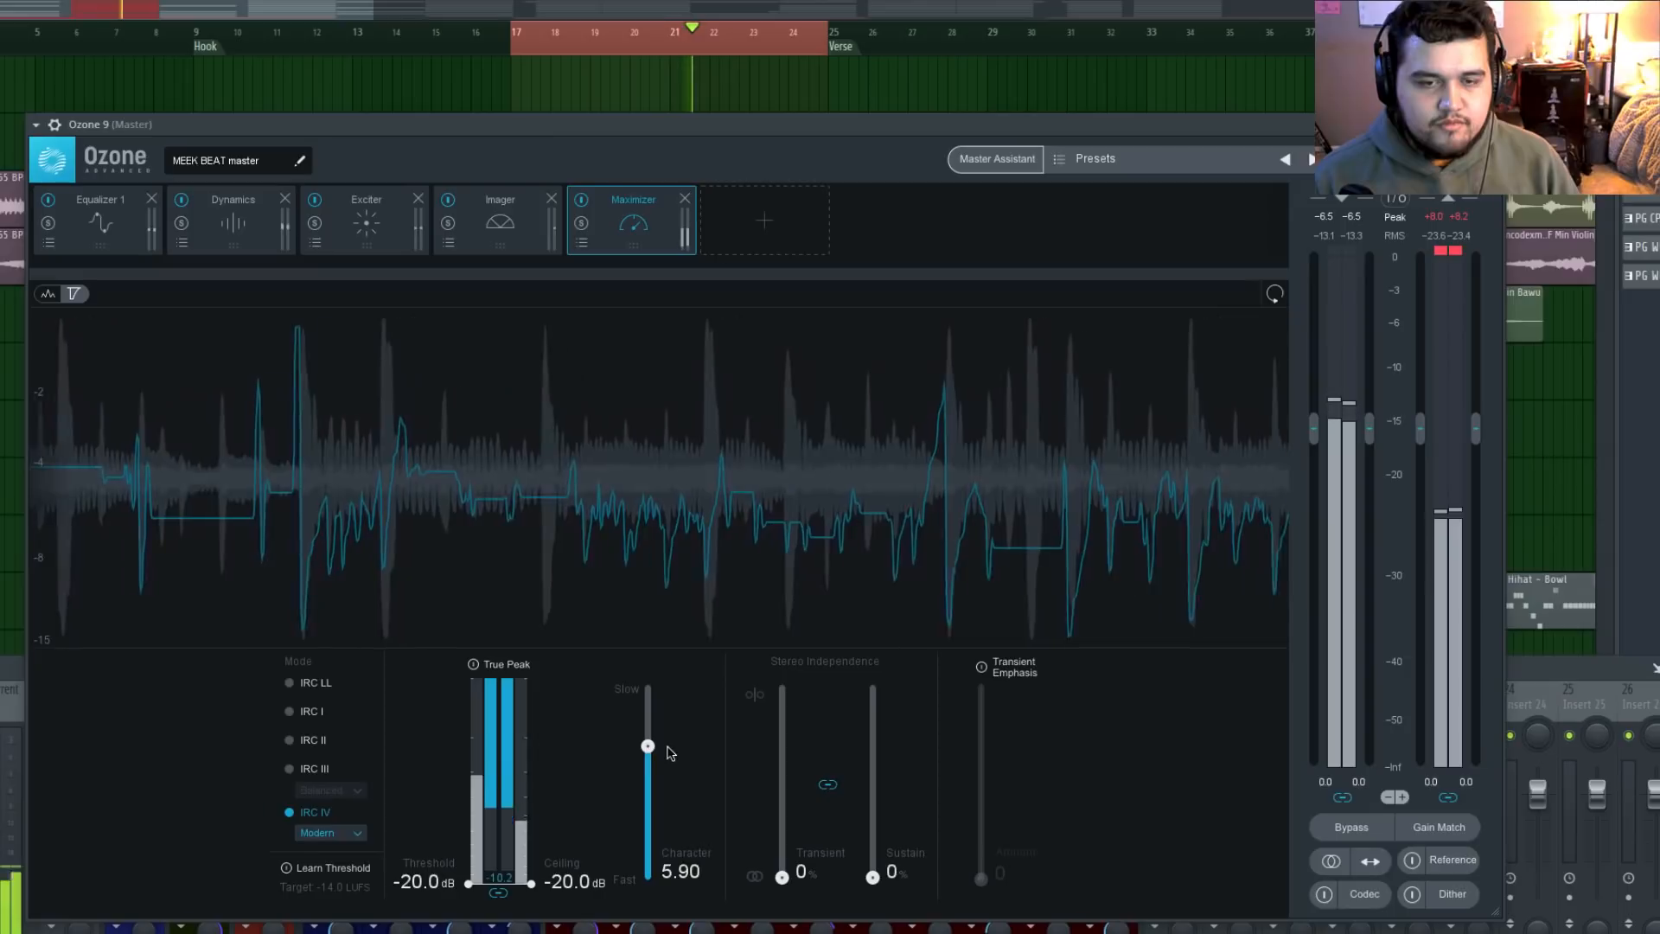
key("space")
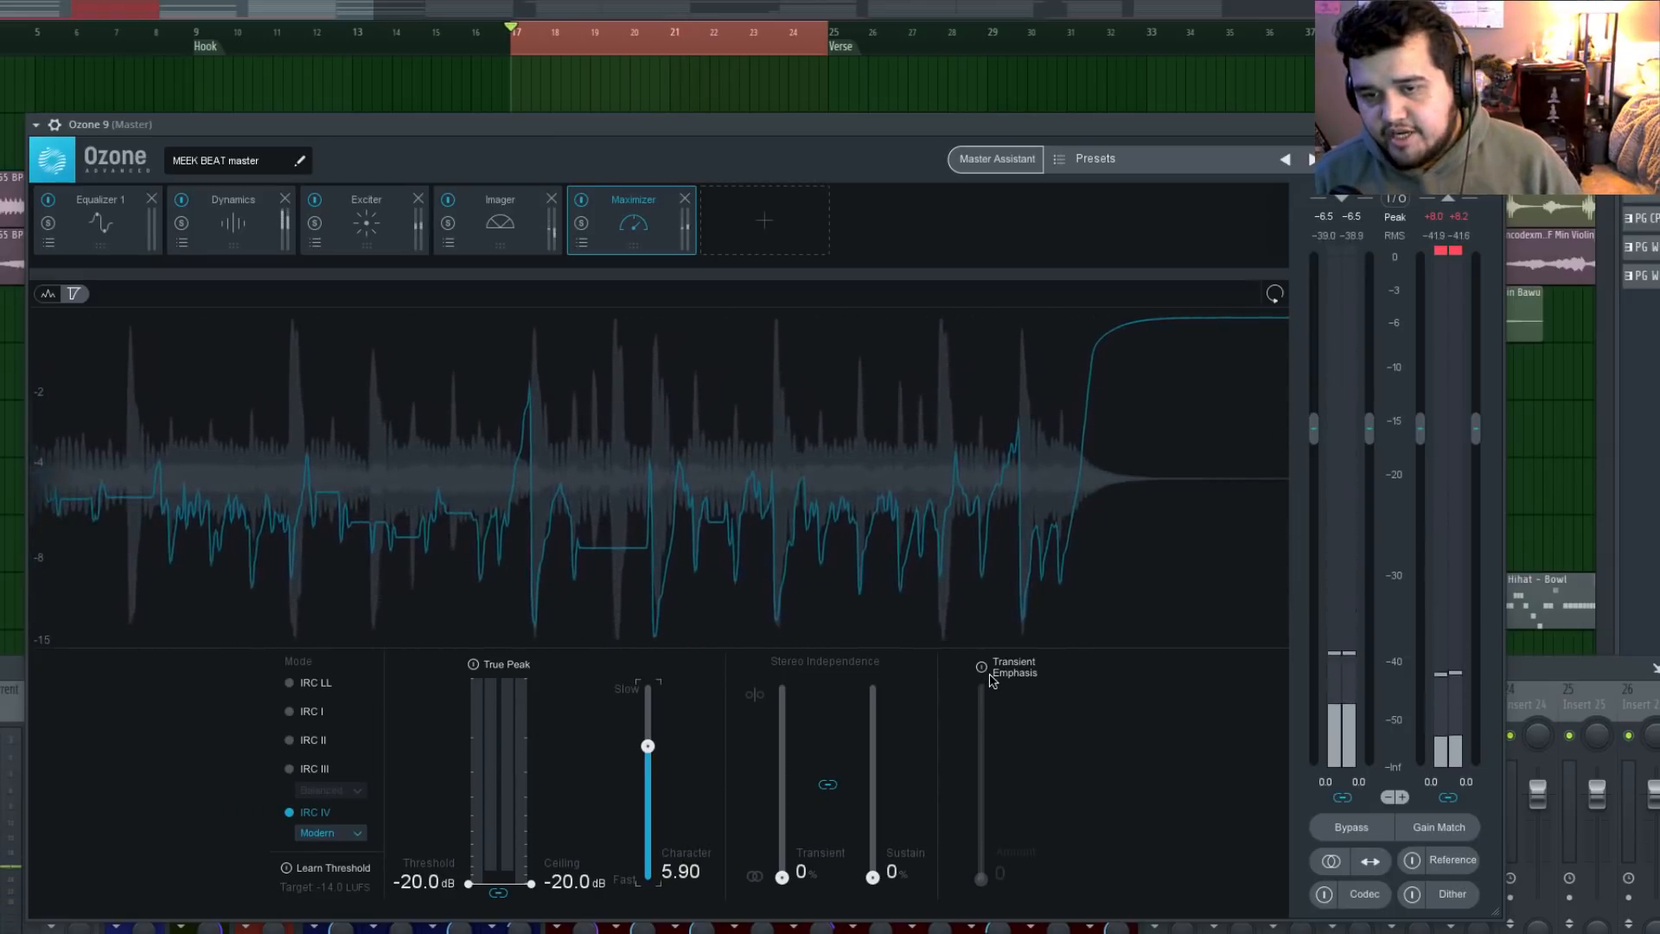
Enable the Maximizer's Transient Emphasis and set its Amount to 104 while the loop plays
left_click(1010, 677)
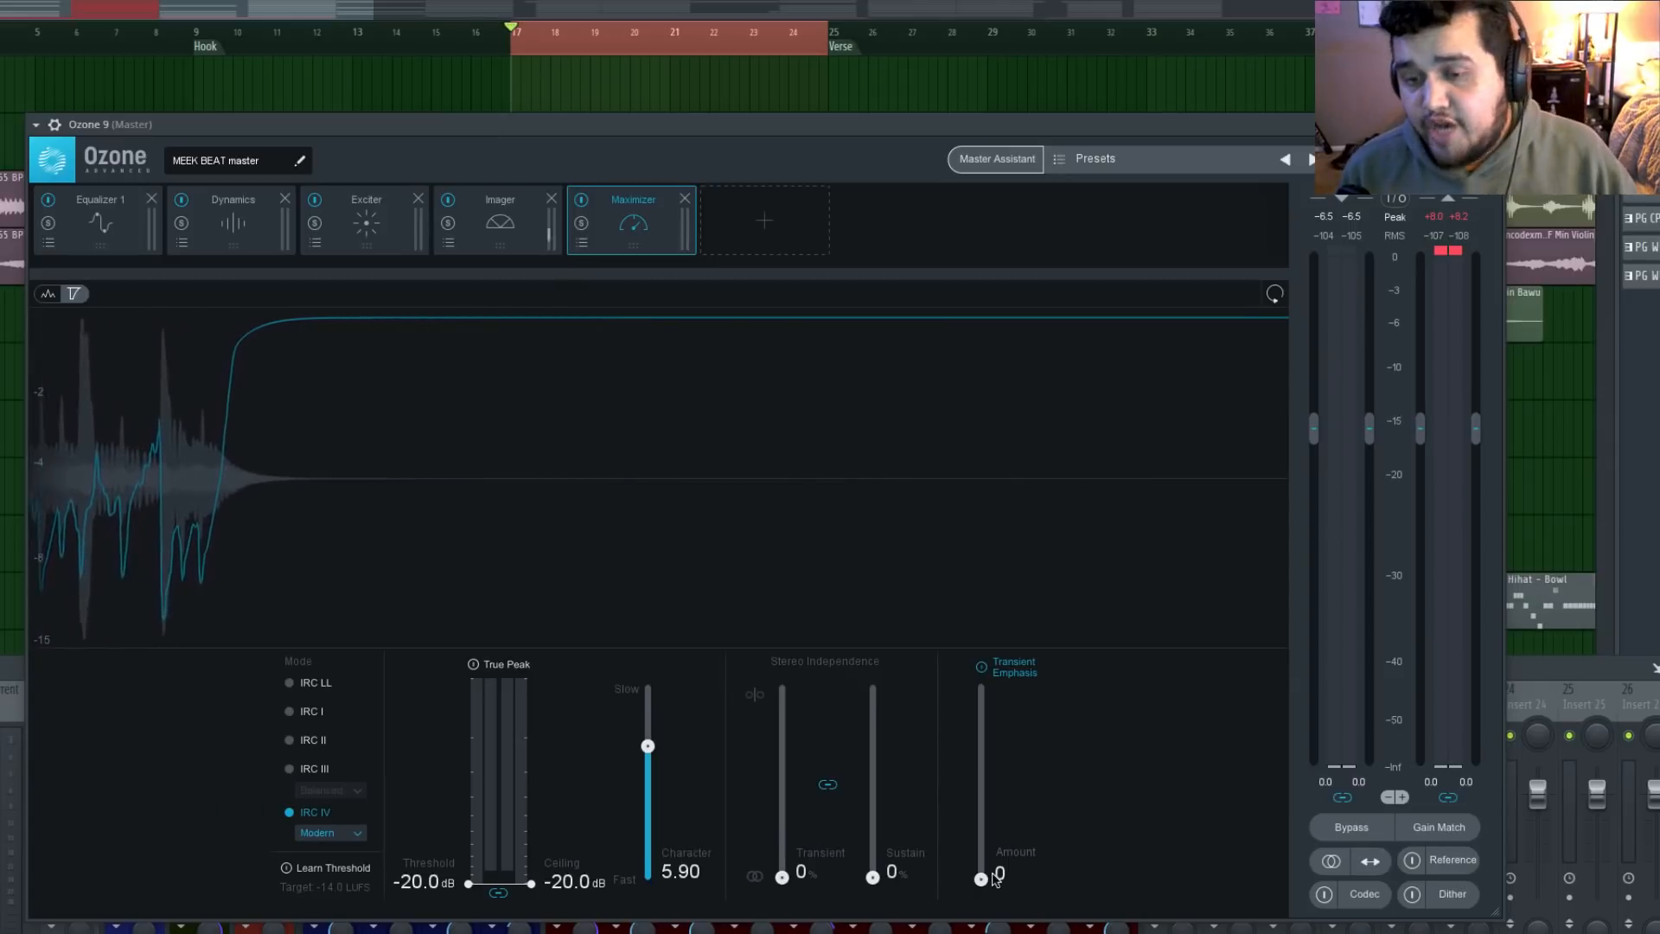
key("space")
left_click_drag(981, 878, 1033, 802)
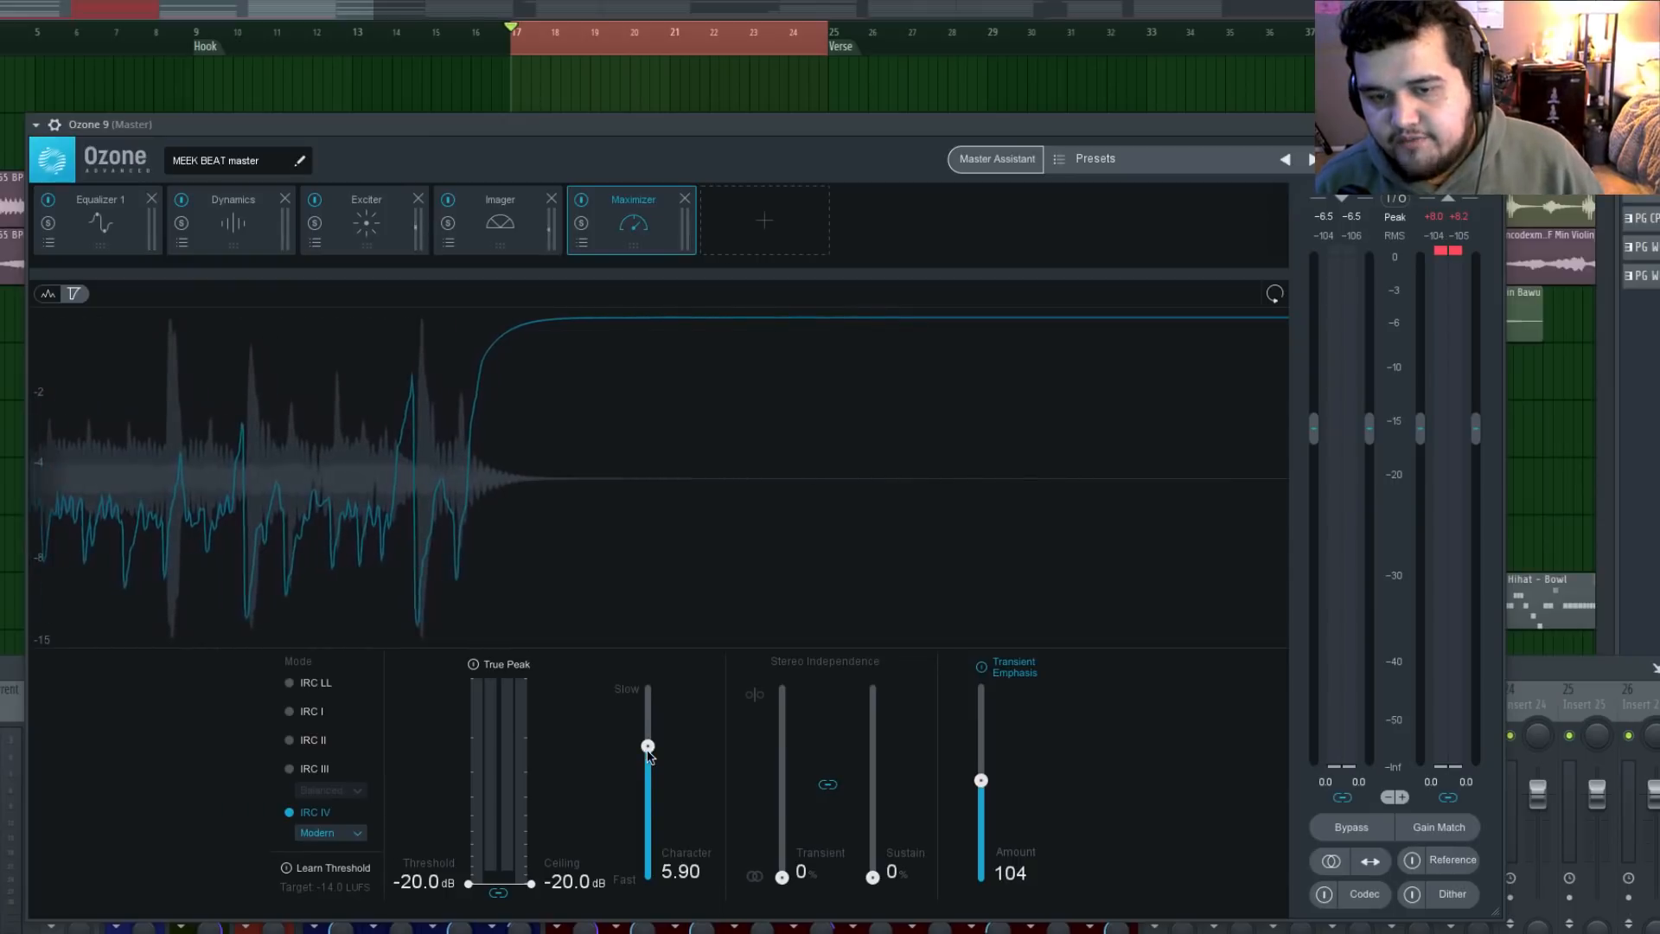
Unlink the Maximizer's Threshold and Ceiling, setting them to -5.0 dB and -2.0 dB, and set Character to 1.40 during playback
mouse_move(648, 754)
left_mouse_down()
mouse_move(649, 844)
mouse_move(688, 854)
left_mouse_up()
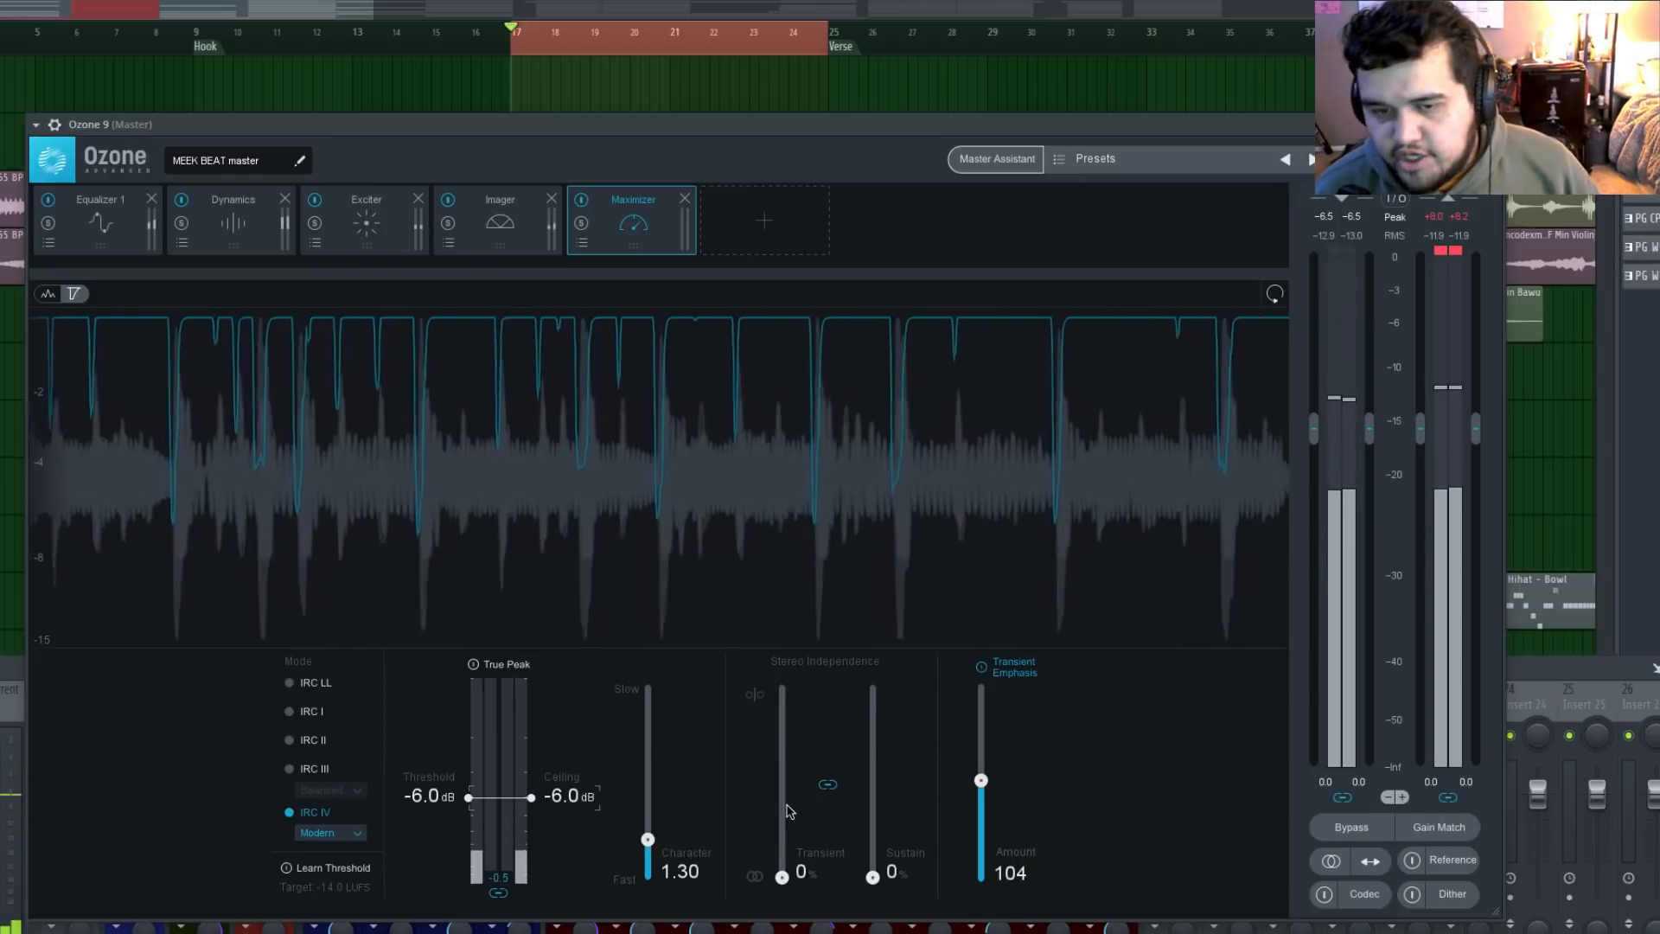
key("space")
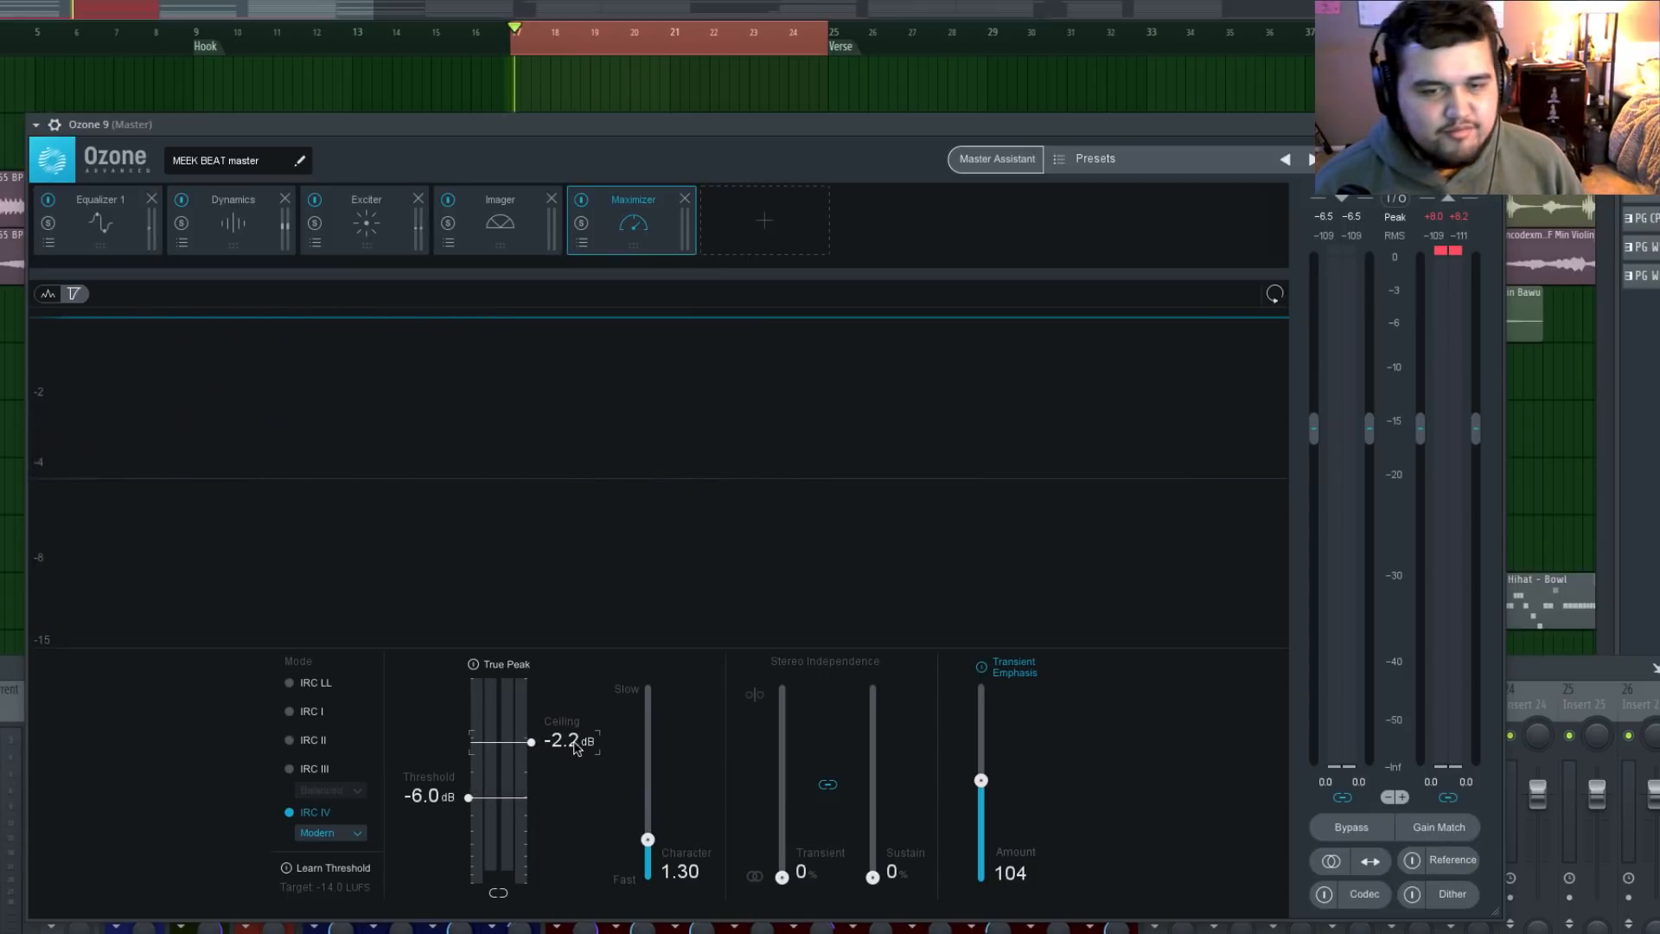
key("space")
left_click_drag(574, 744, 577, 740)
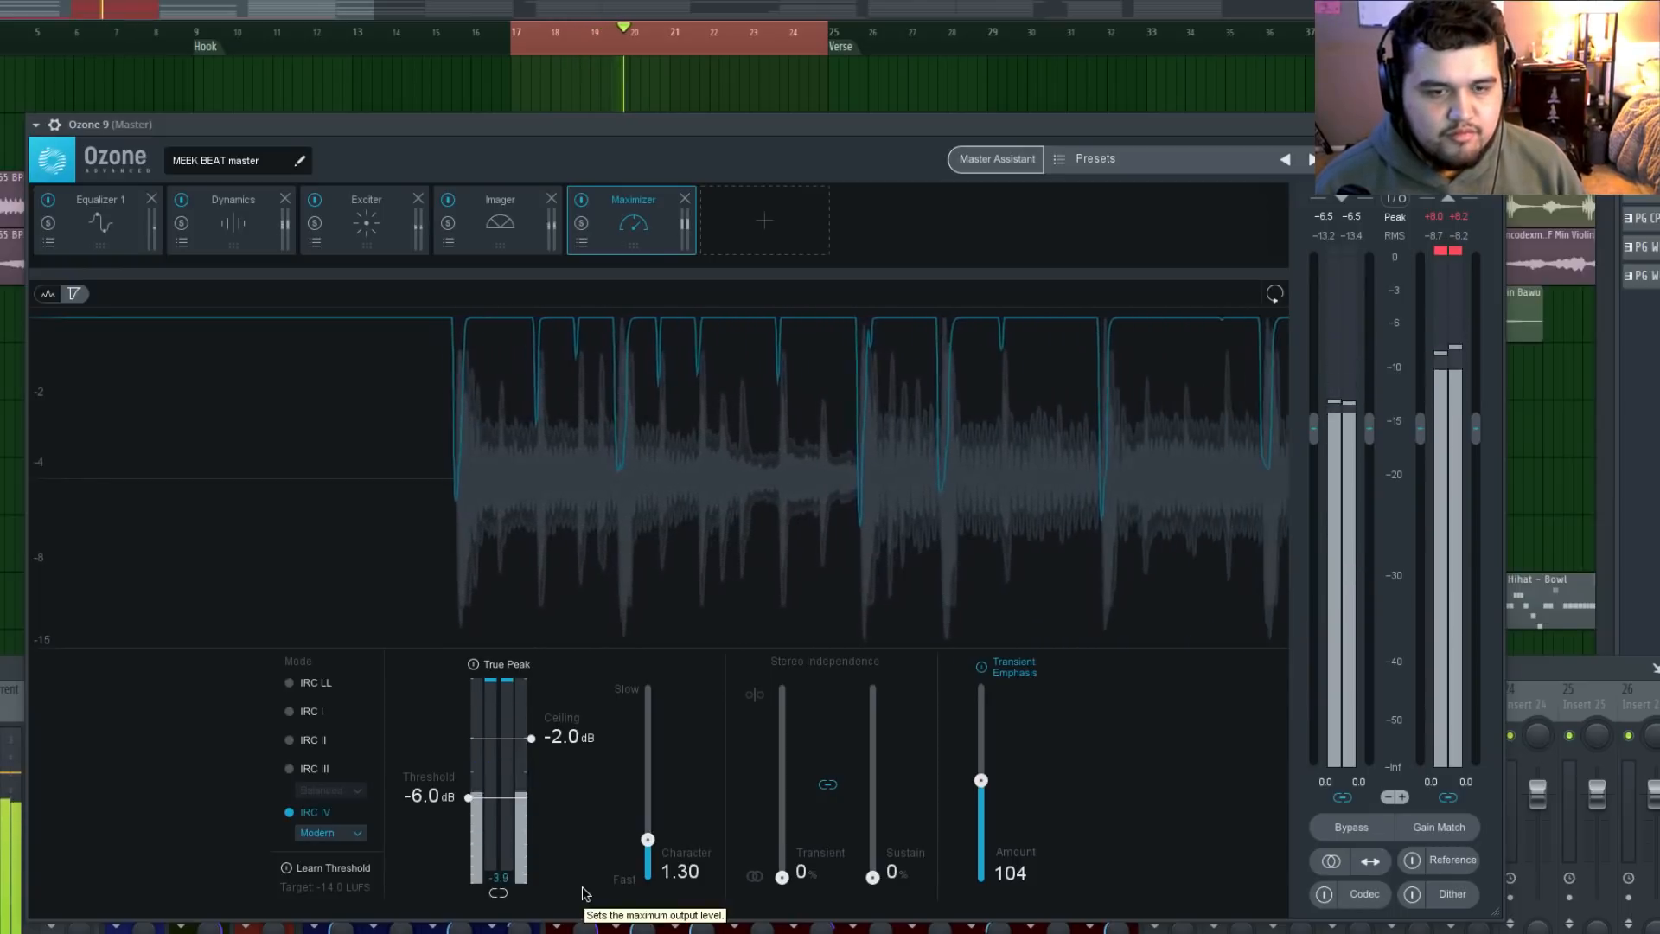
key("space")
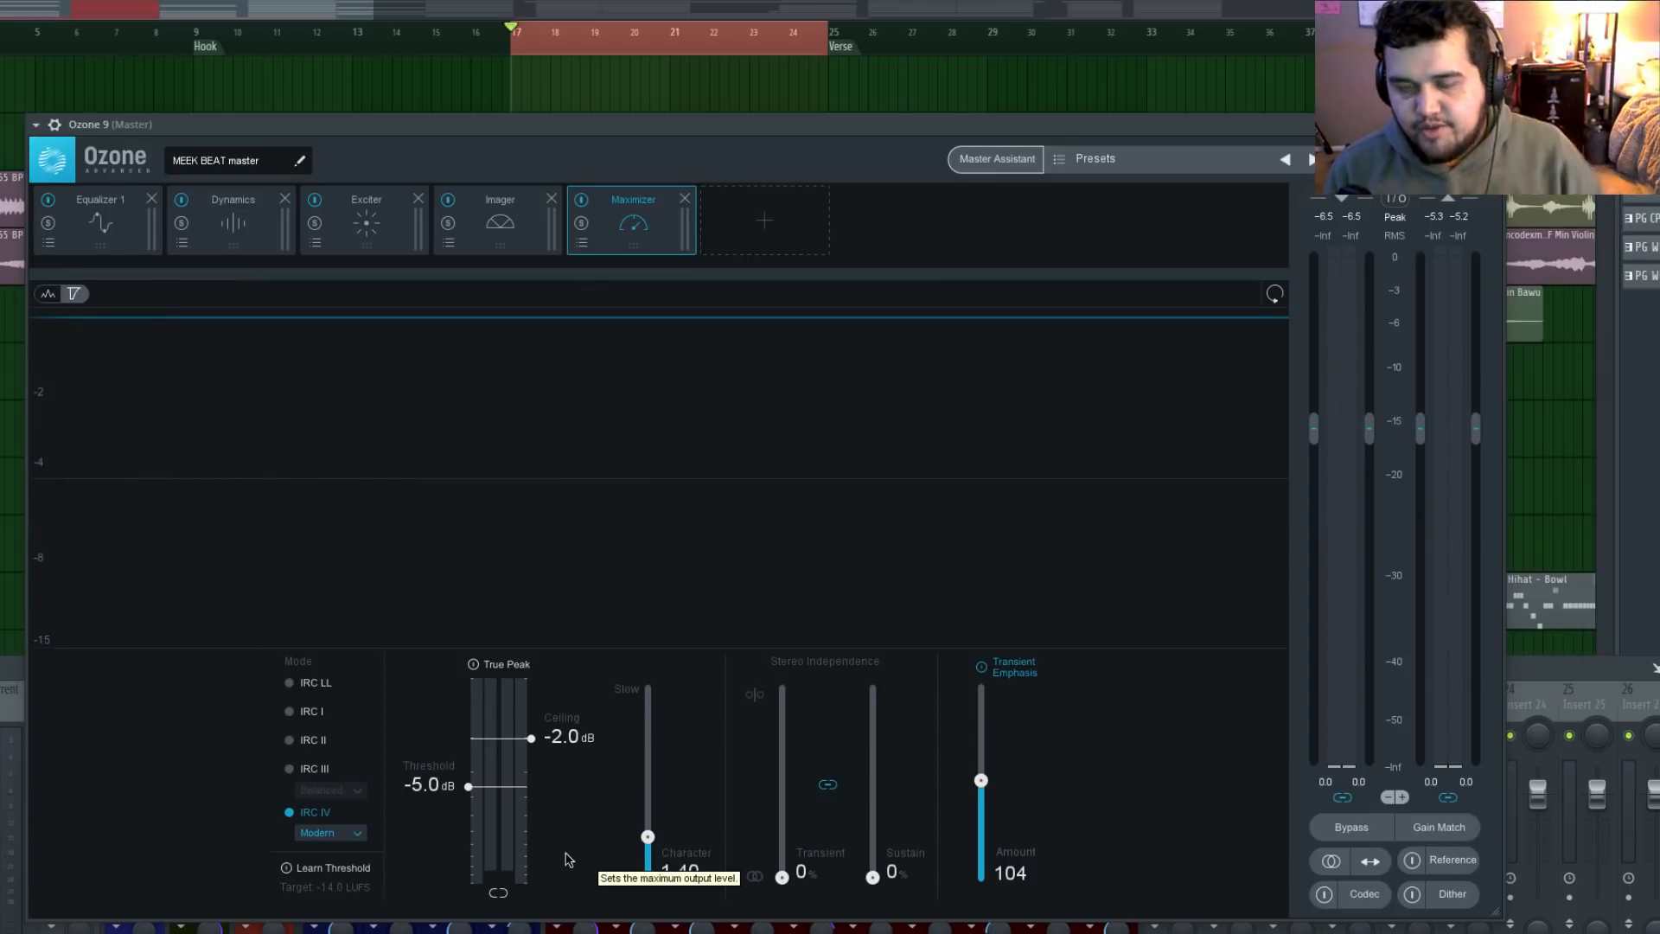
Add a Low End Focus module after the Maximizer, limit its region to 20–200 Hz and switch it to Mid/Side
left_click(764, 221)
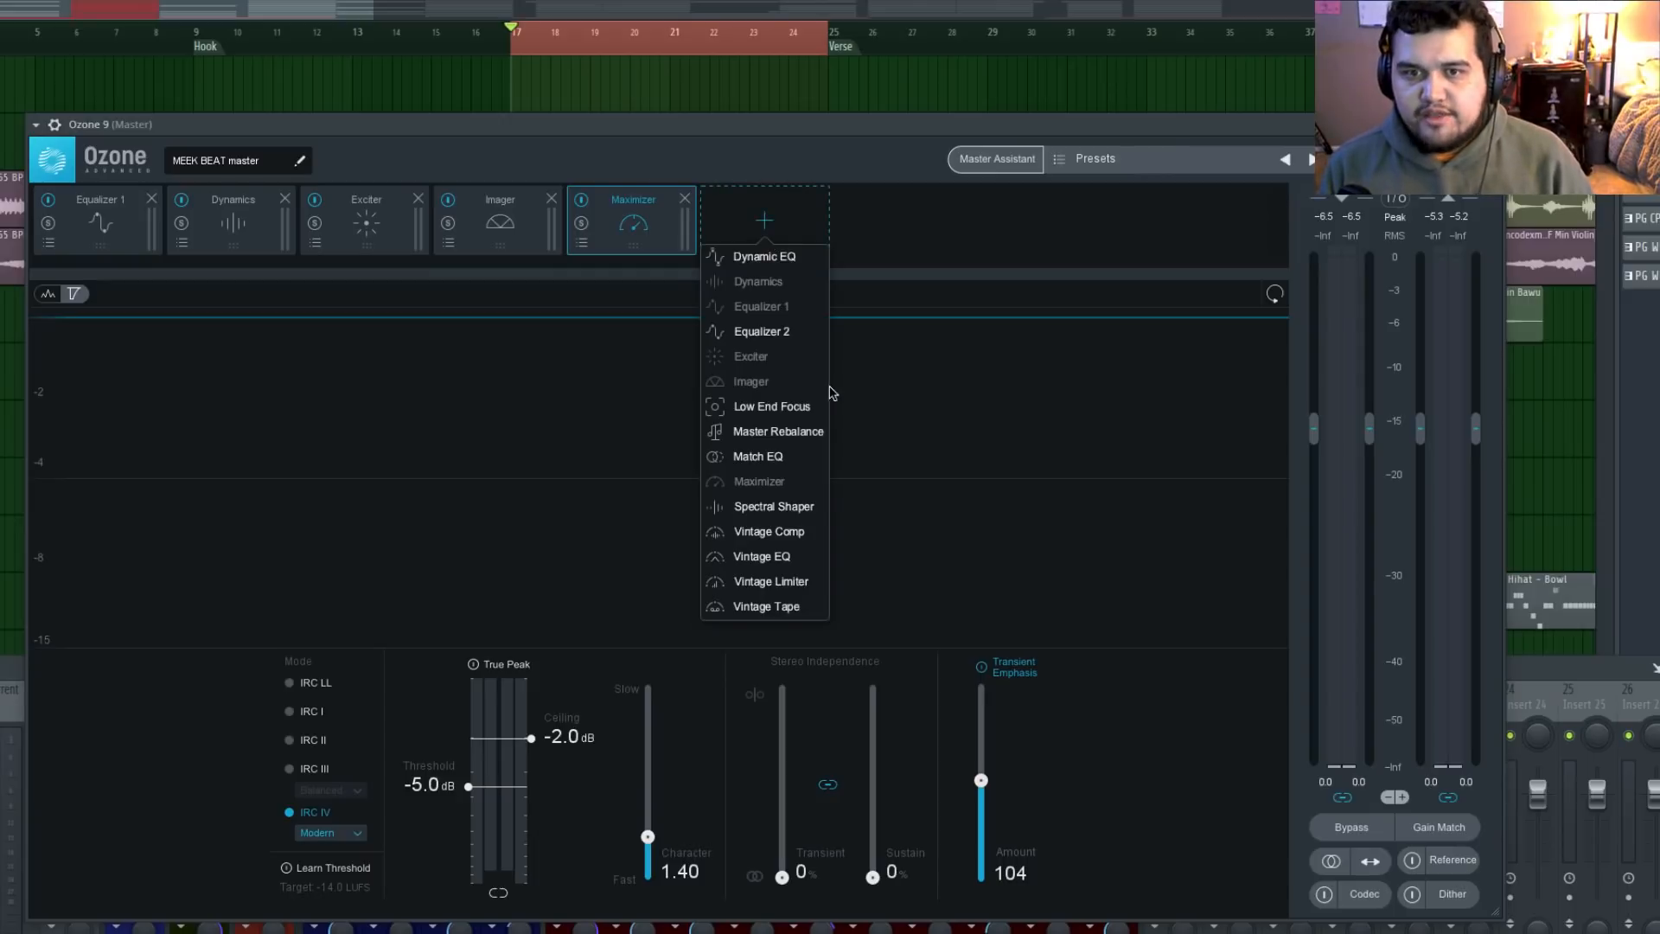
left_click(789, 408)
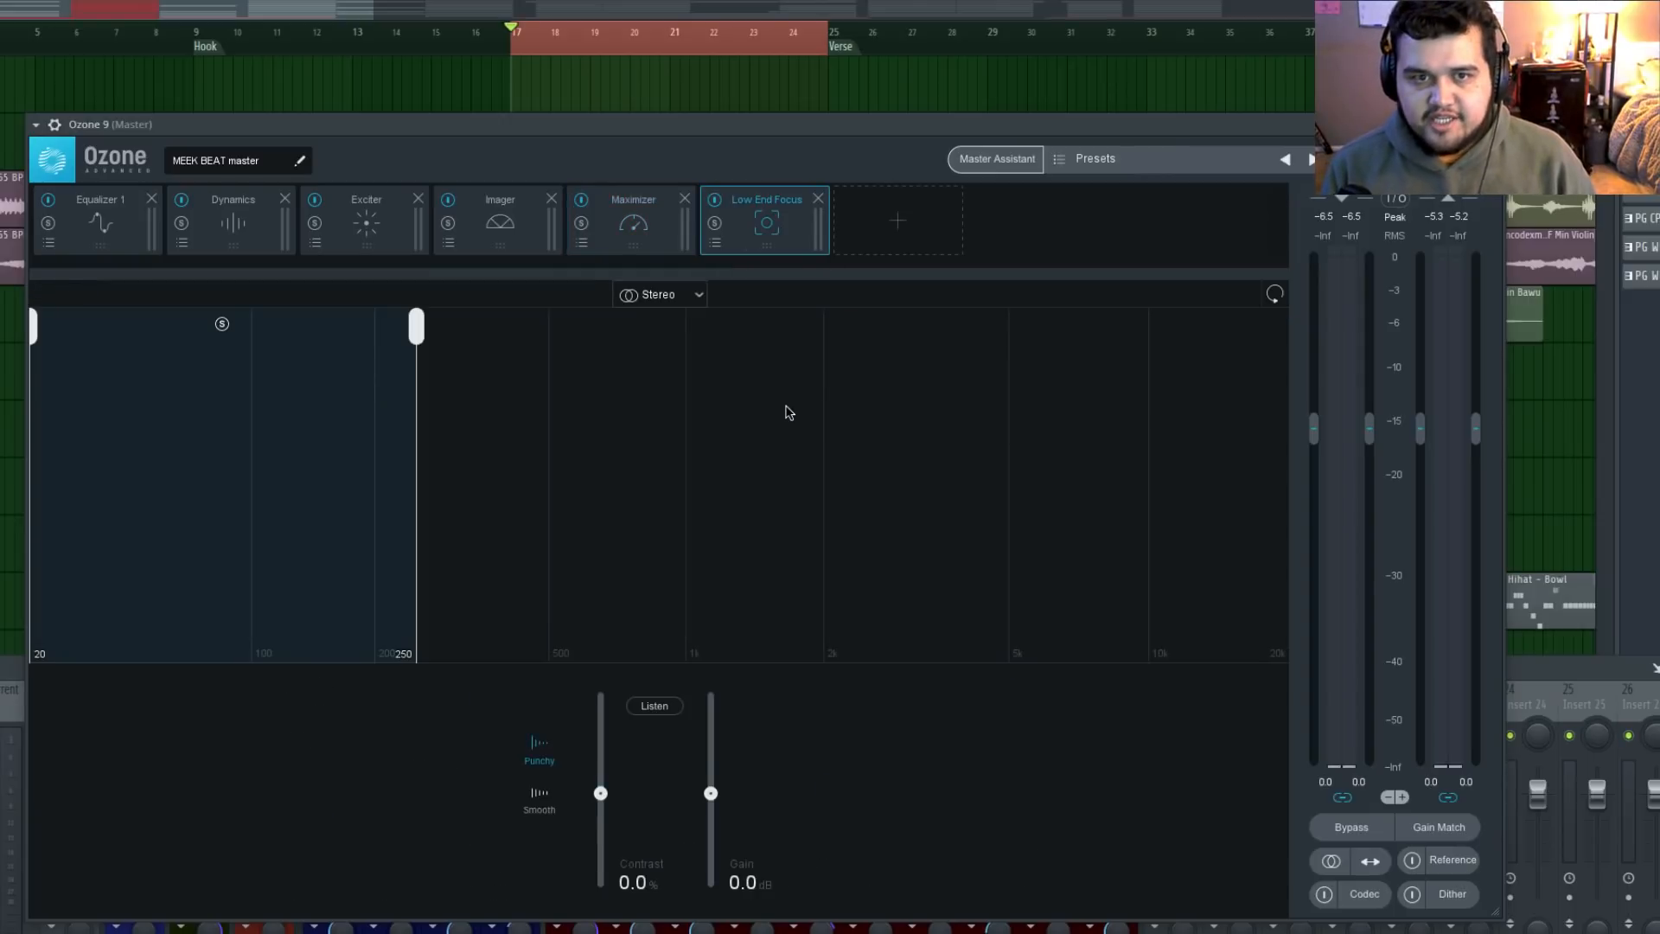
left_click_drag(415, 333, 386, 343)
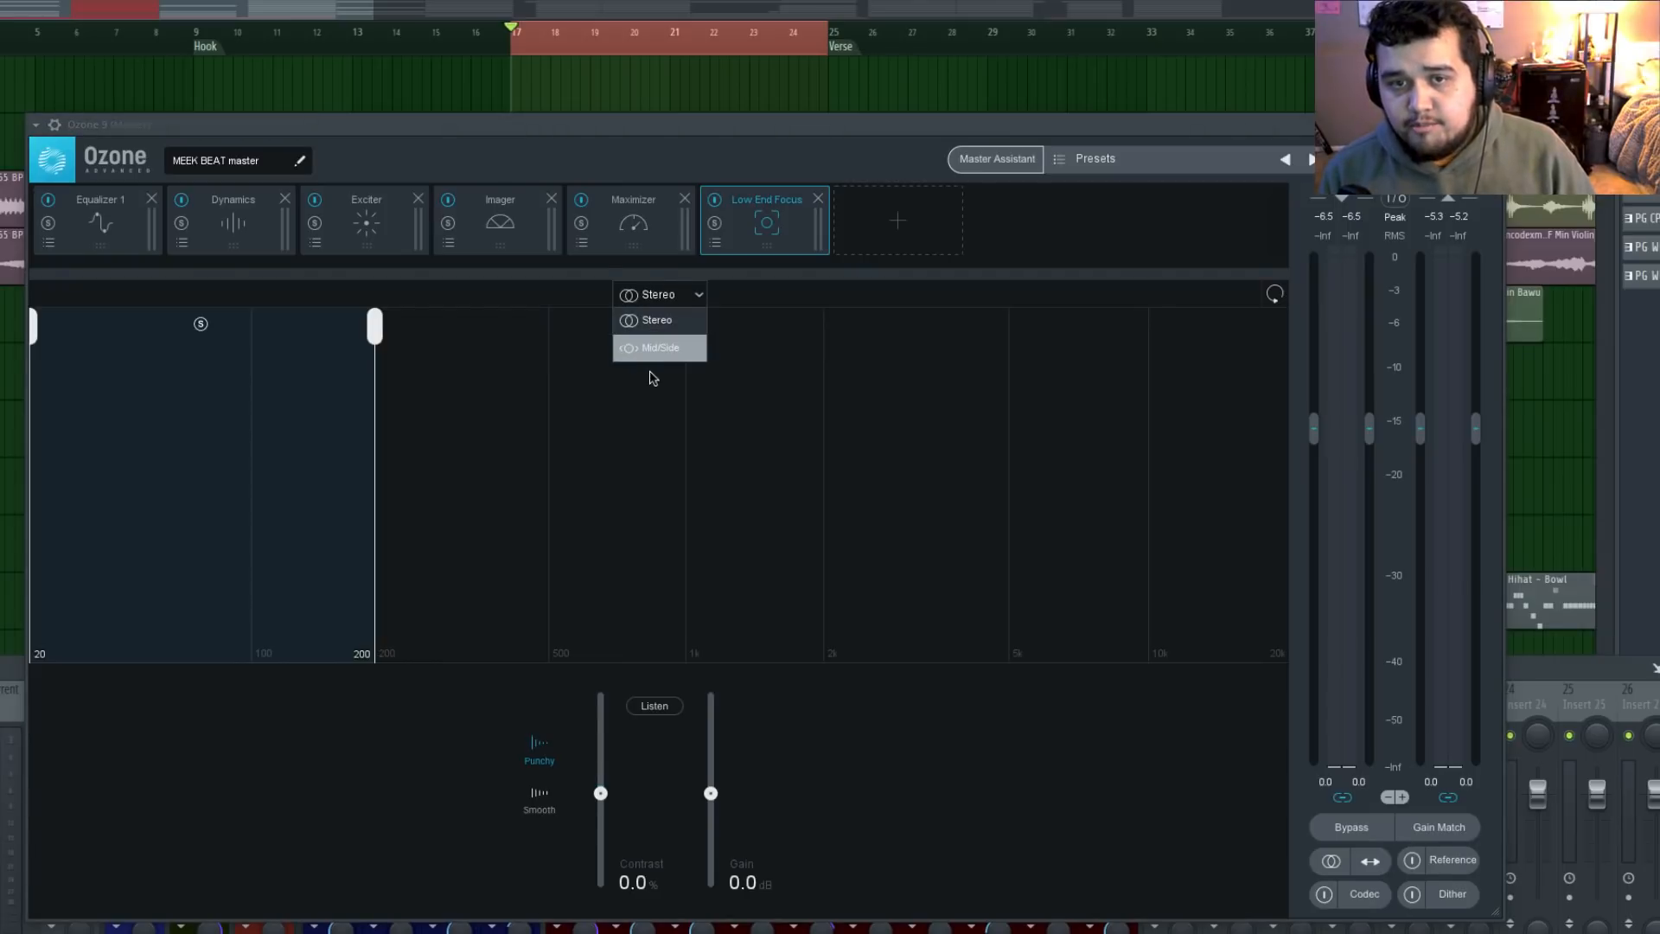
left_click(643, 348)
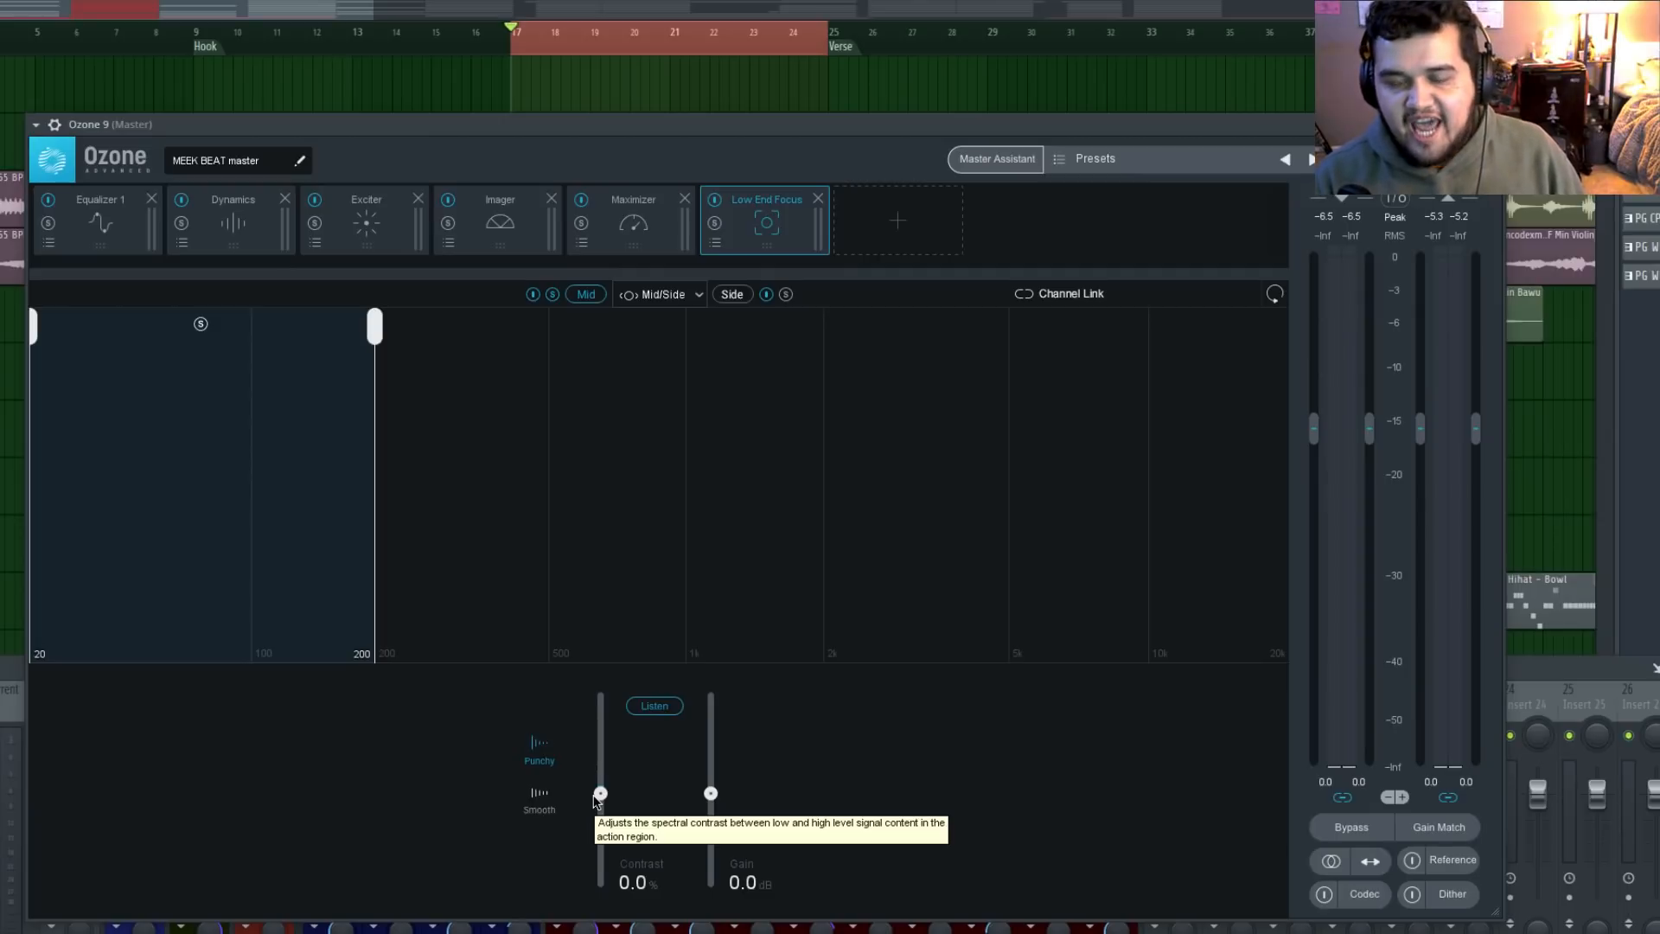
With Listen on and the loop playing, set Low End Focus's Mid Contrast to 49.0% and Gain to 2.0 dB
key("space")
mouse_move(600, 793)
left_mouse_down()
mouse_move(601, 696)
mouse_move(614, 770)
left_mouse_up()
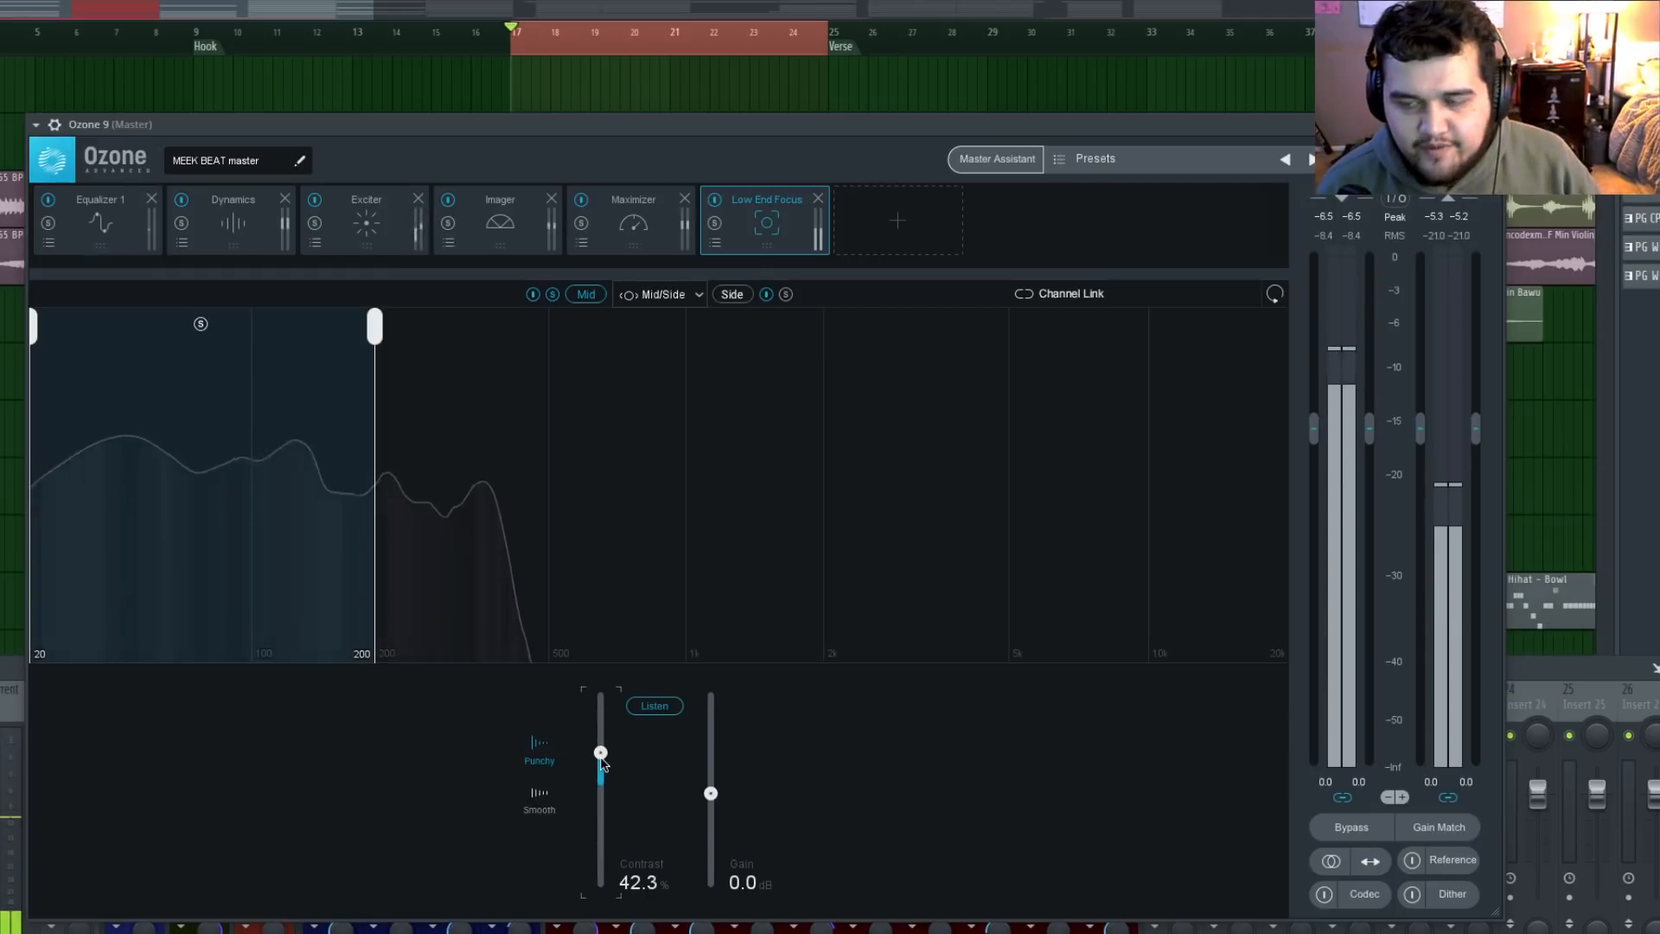
key("space")
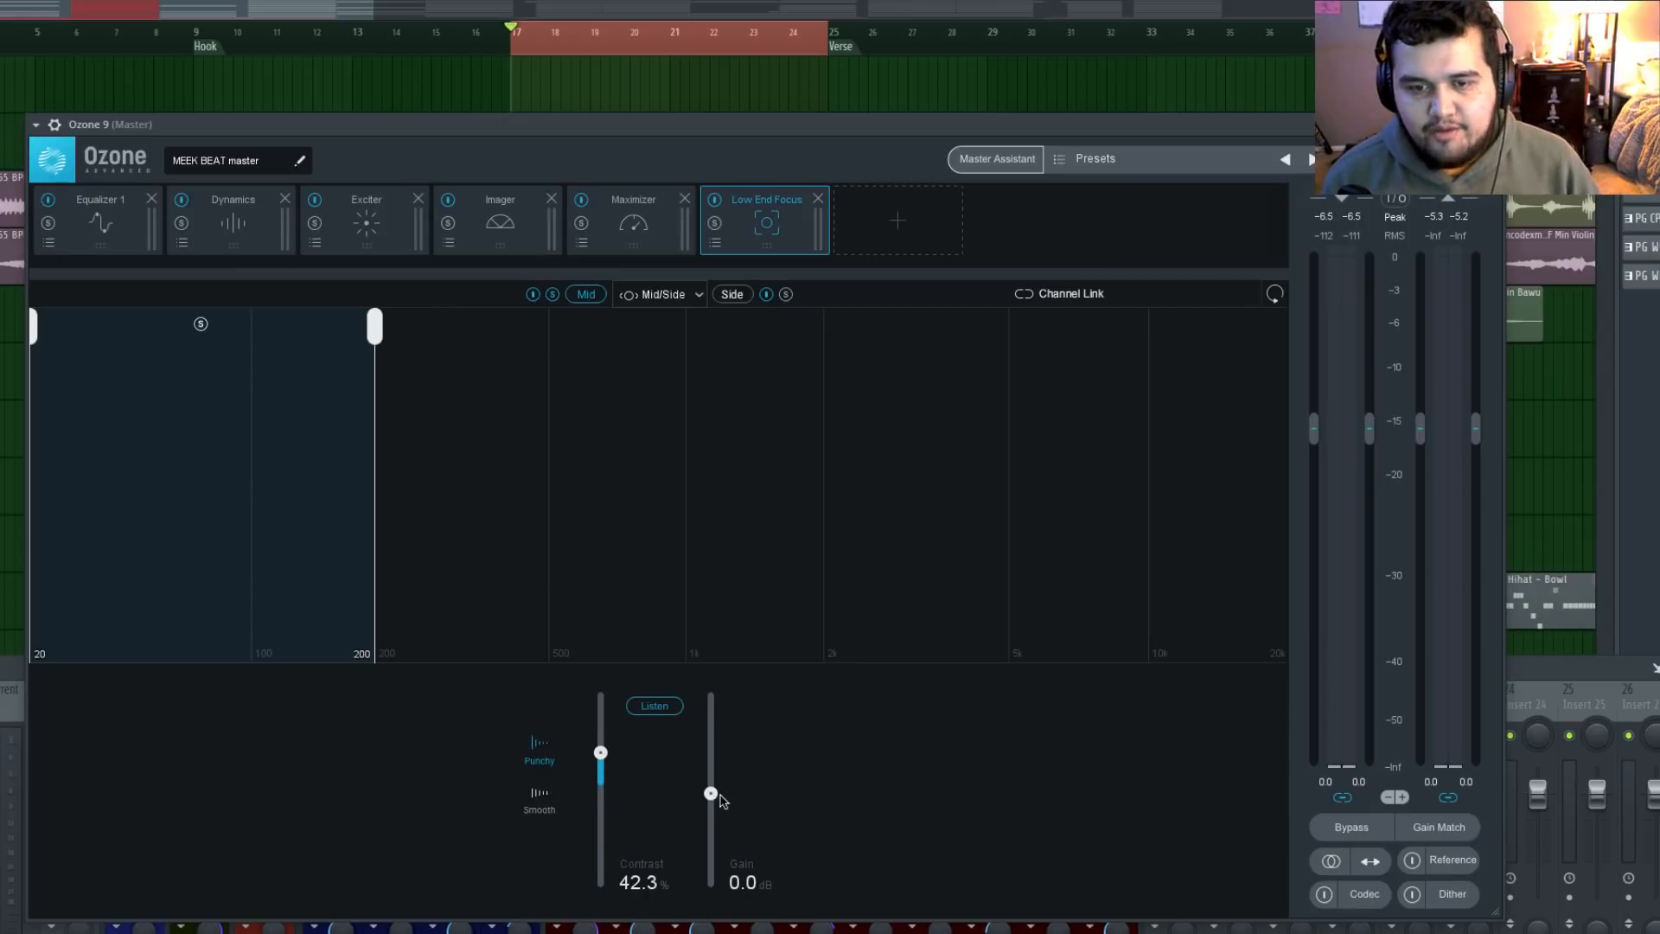
key("space")
left_click_drag(711, 794, 710, 761)
left_click_drag(603, 741, 604, 735)
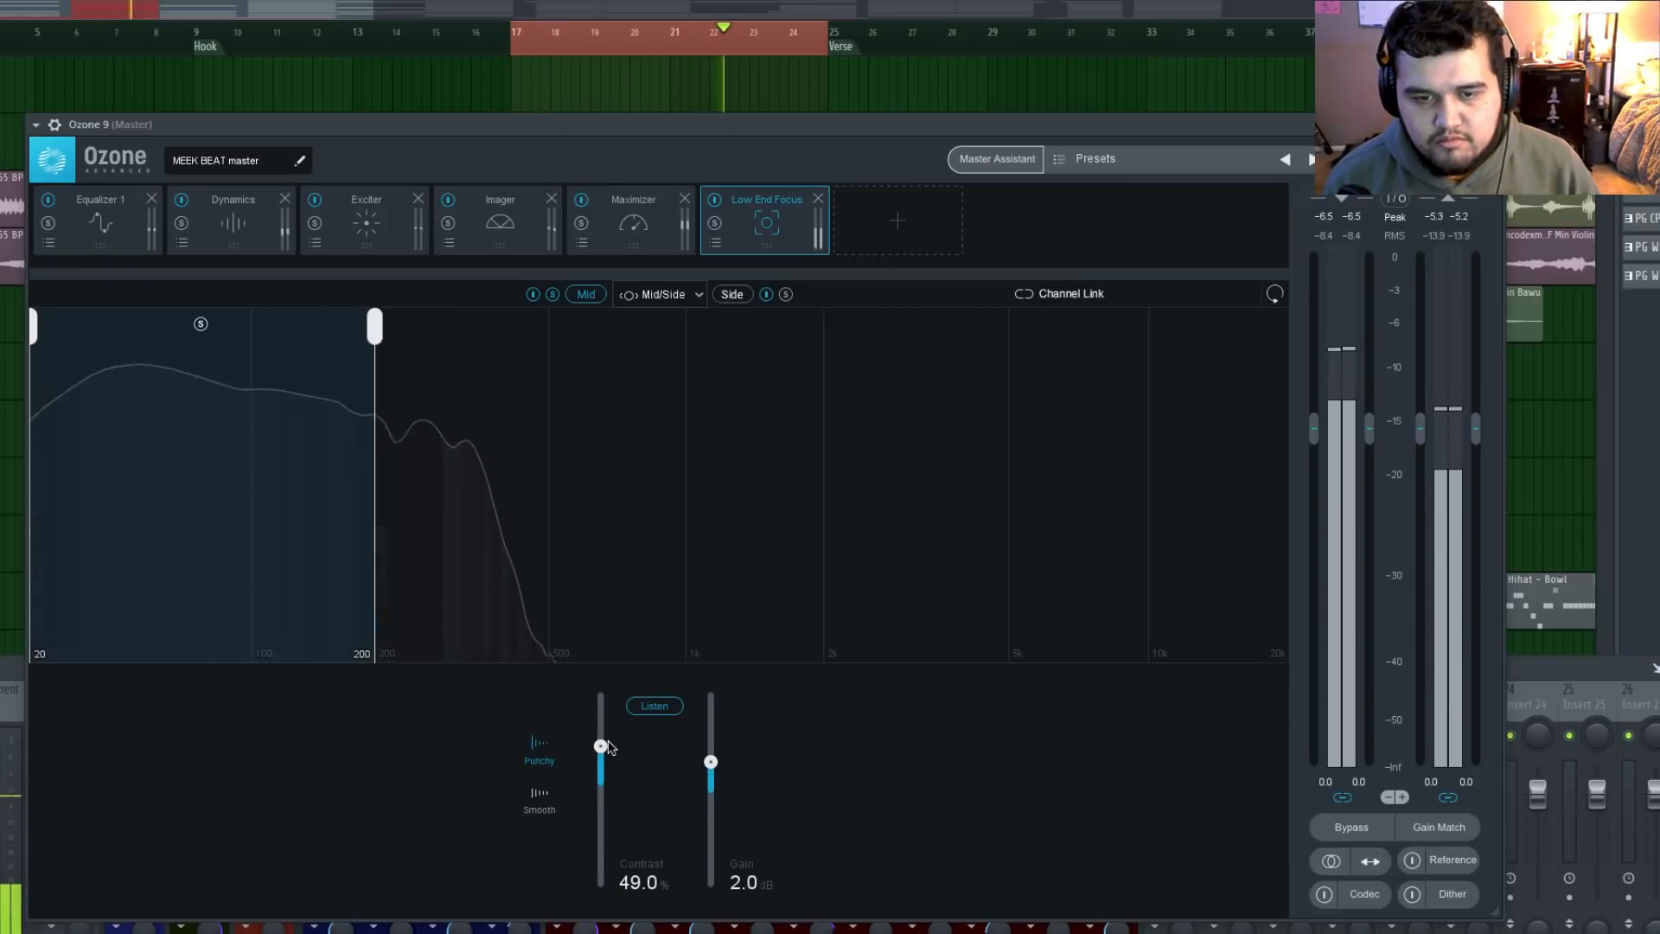
key("space")
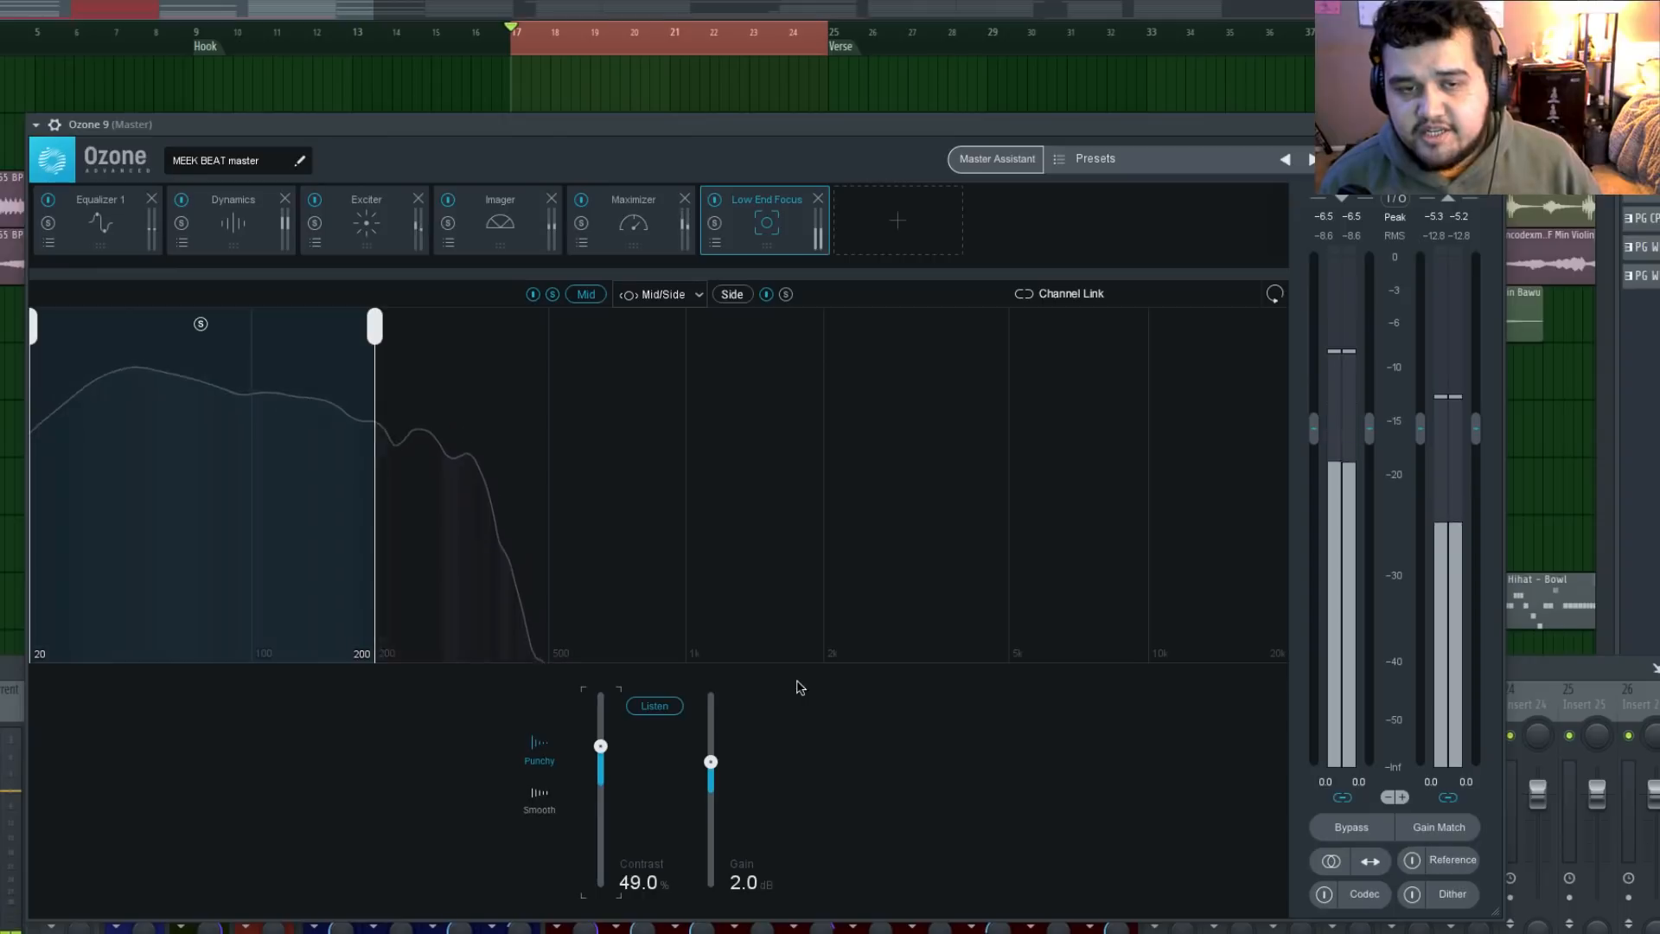
Narrow the Low End Focus region to 20–110 Hz while monitoring the loop
key("space")
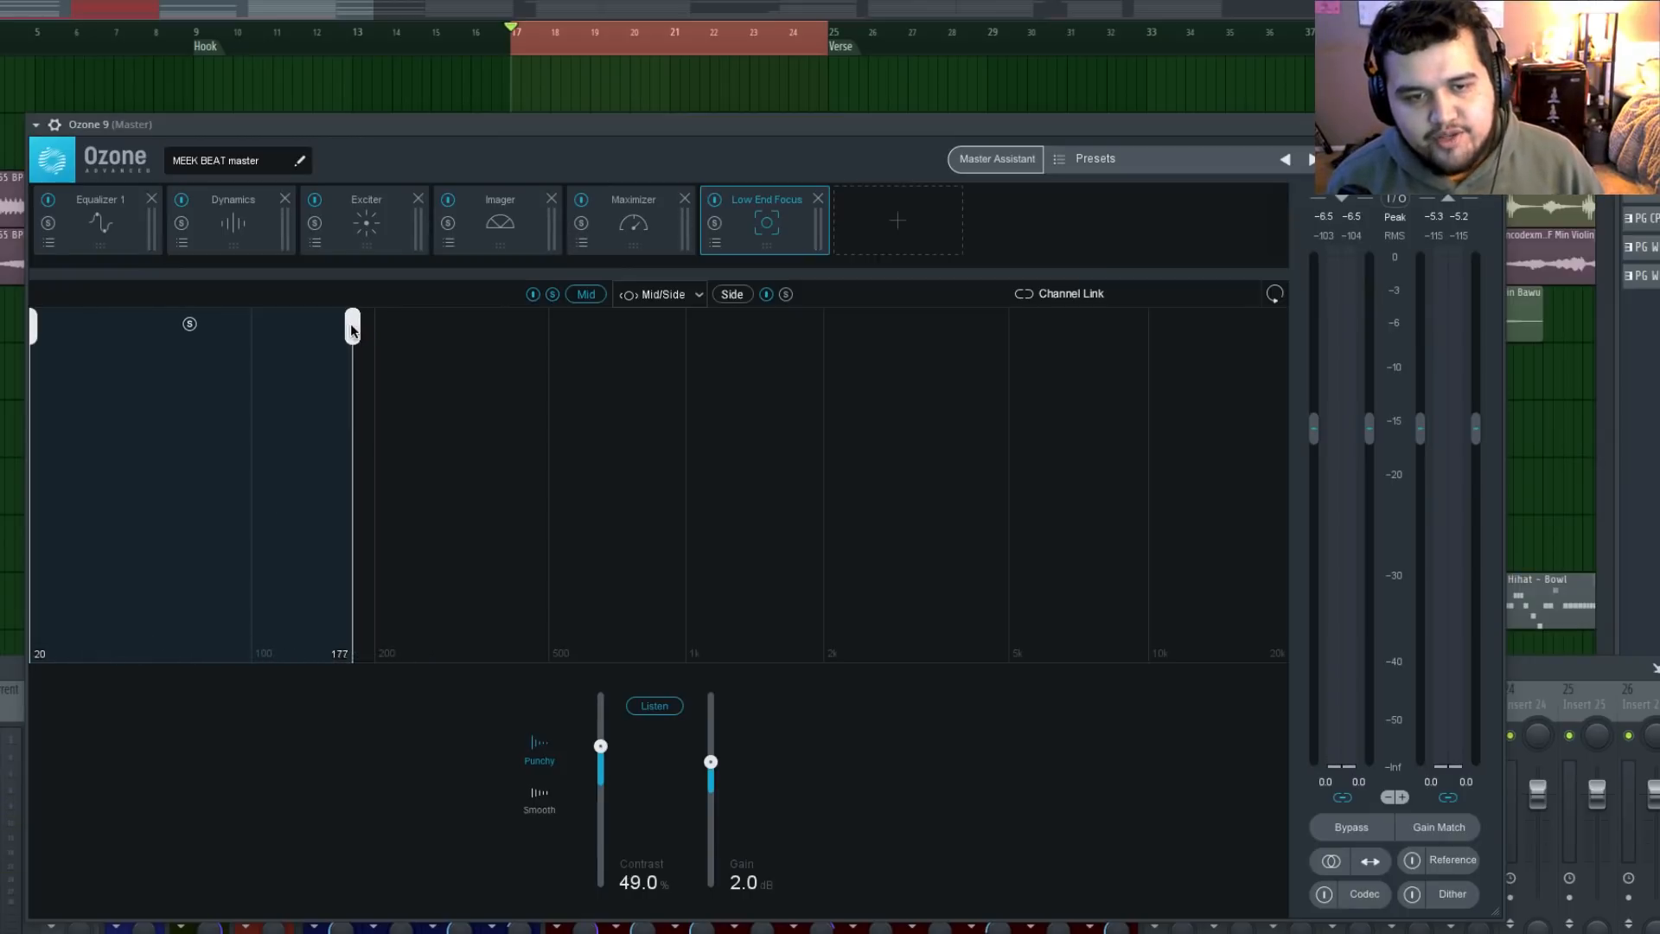
left_click_drag(353, 329, 268, 333)
key("space")
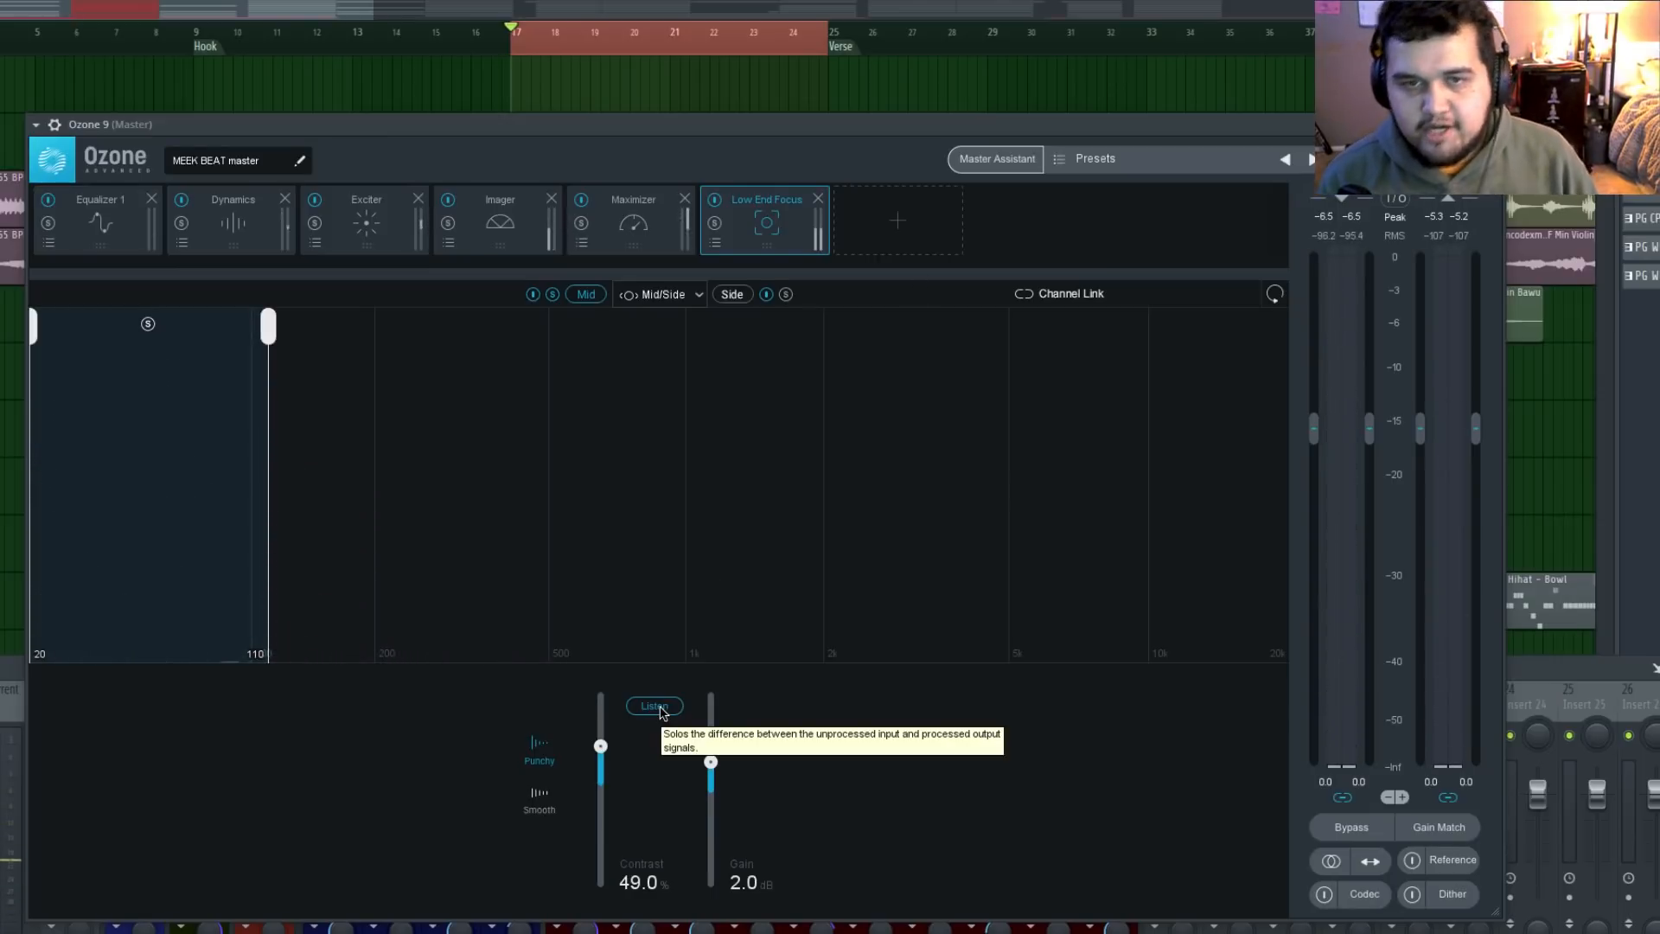
Turn off Listen and compare the loop with Low End Focus bypassed and enabled, leaving the module on
key("space")
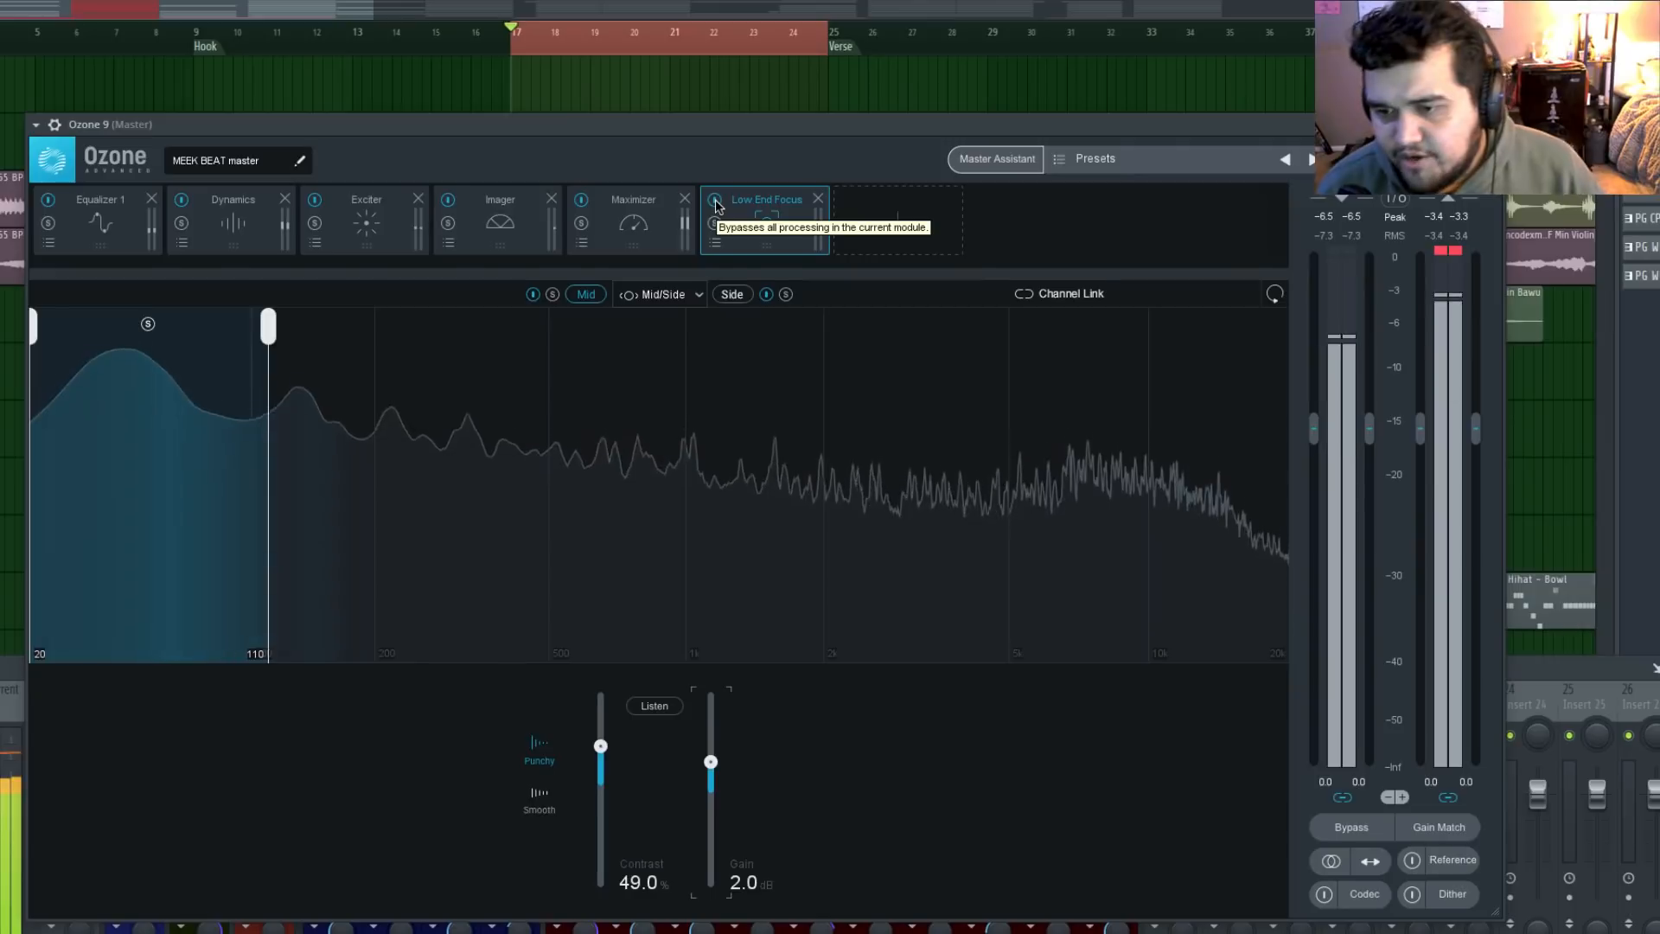
key("space")
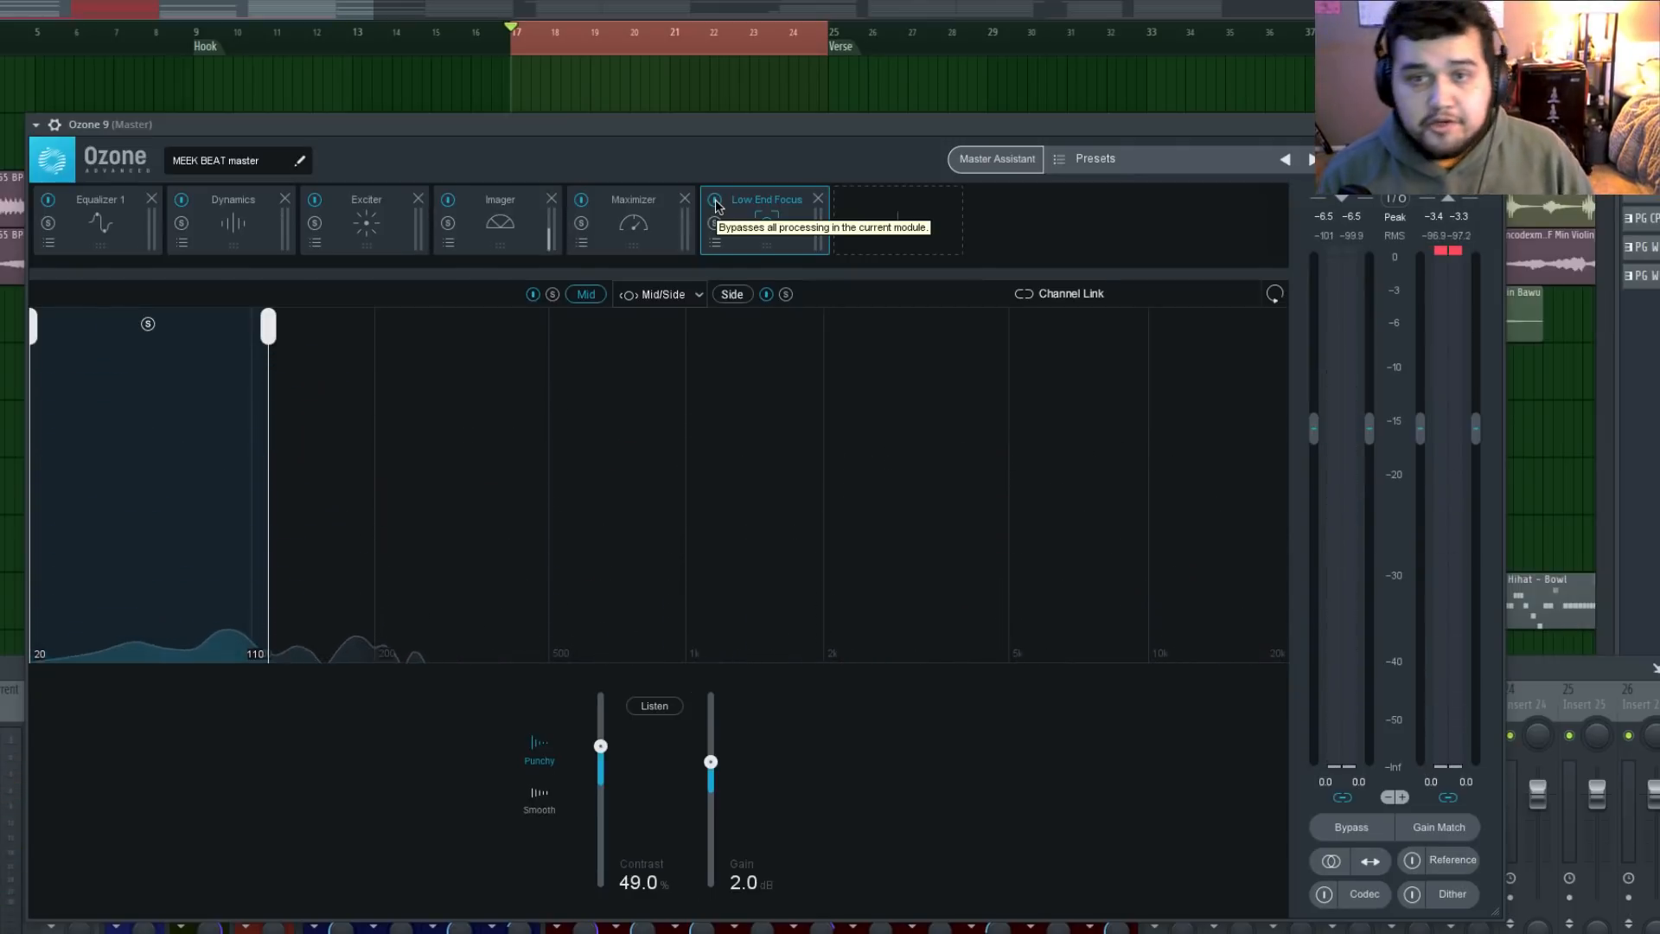
left_click(716, 206)
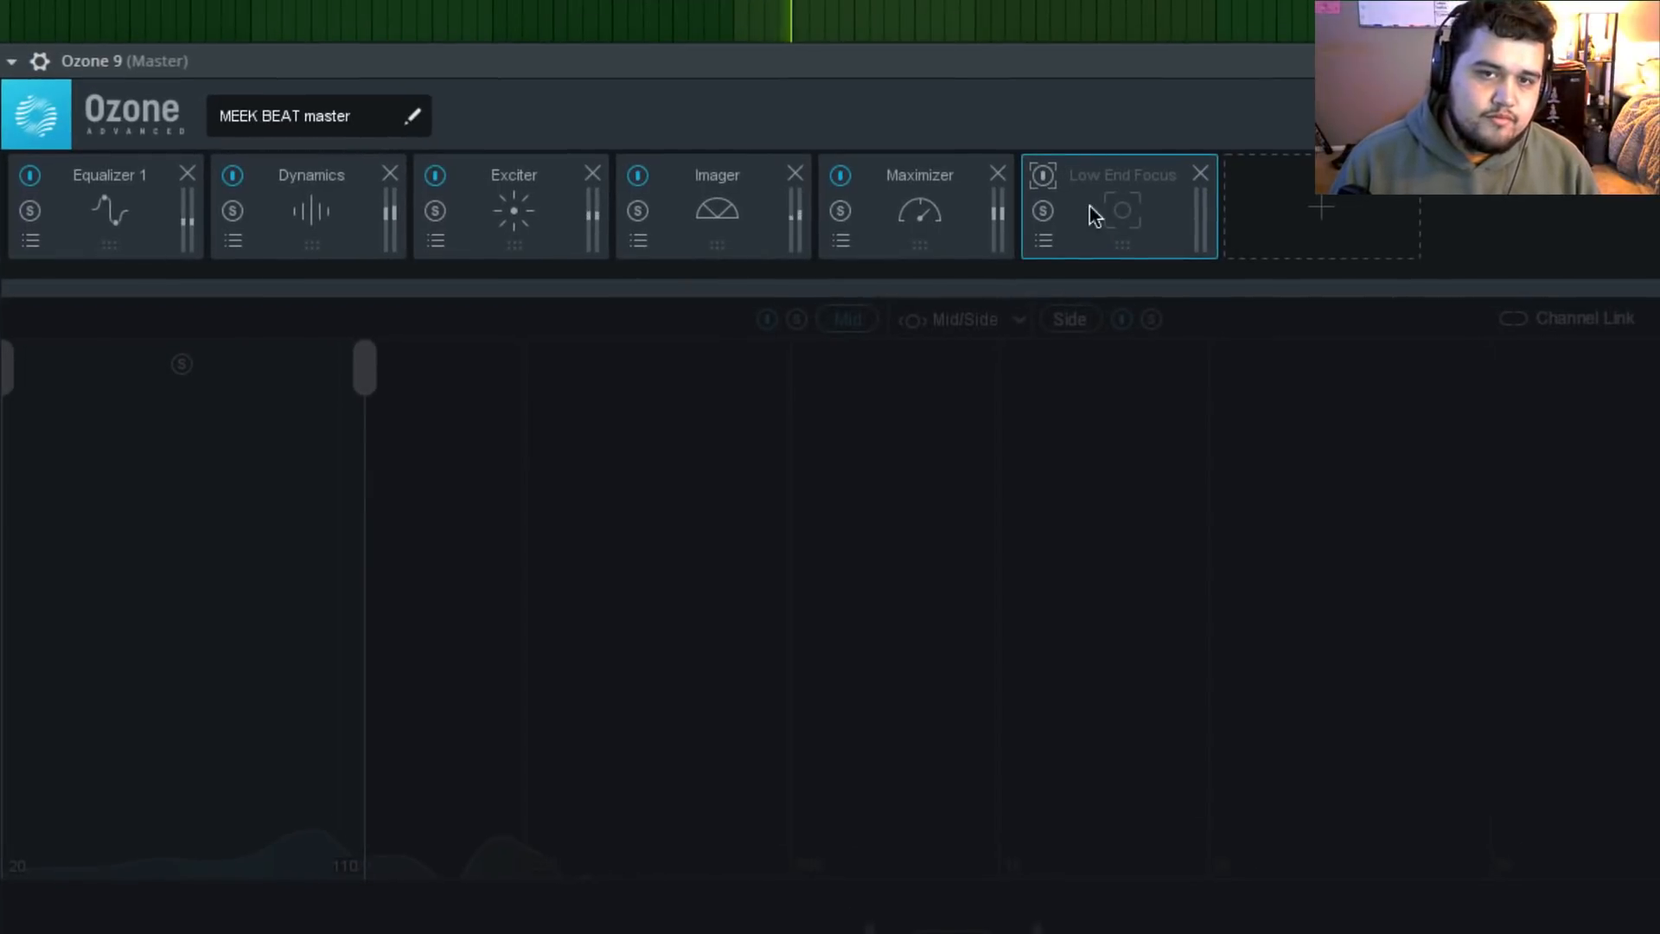
left_click(1042, 176)
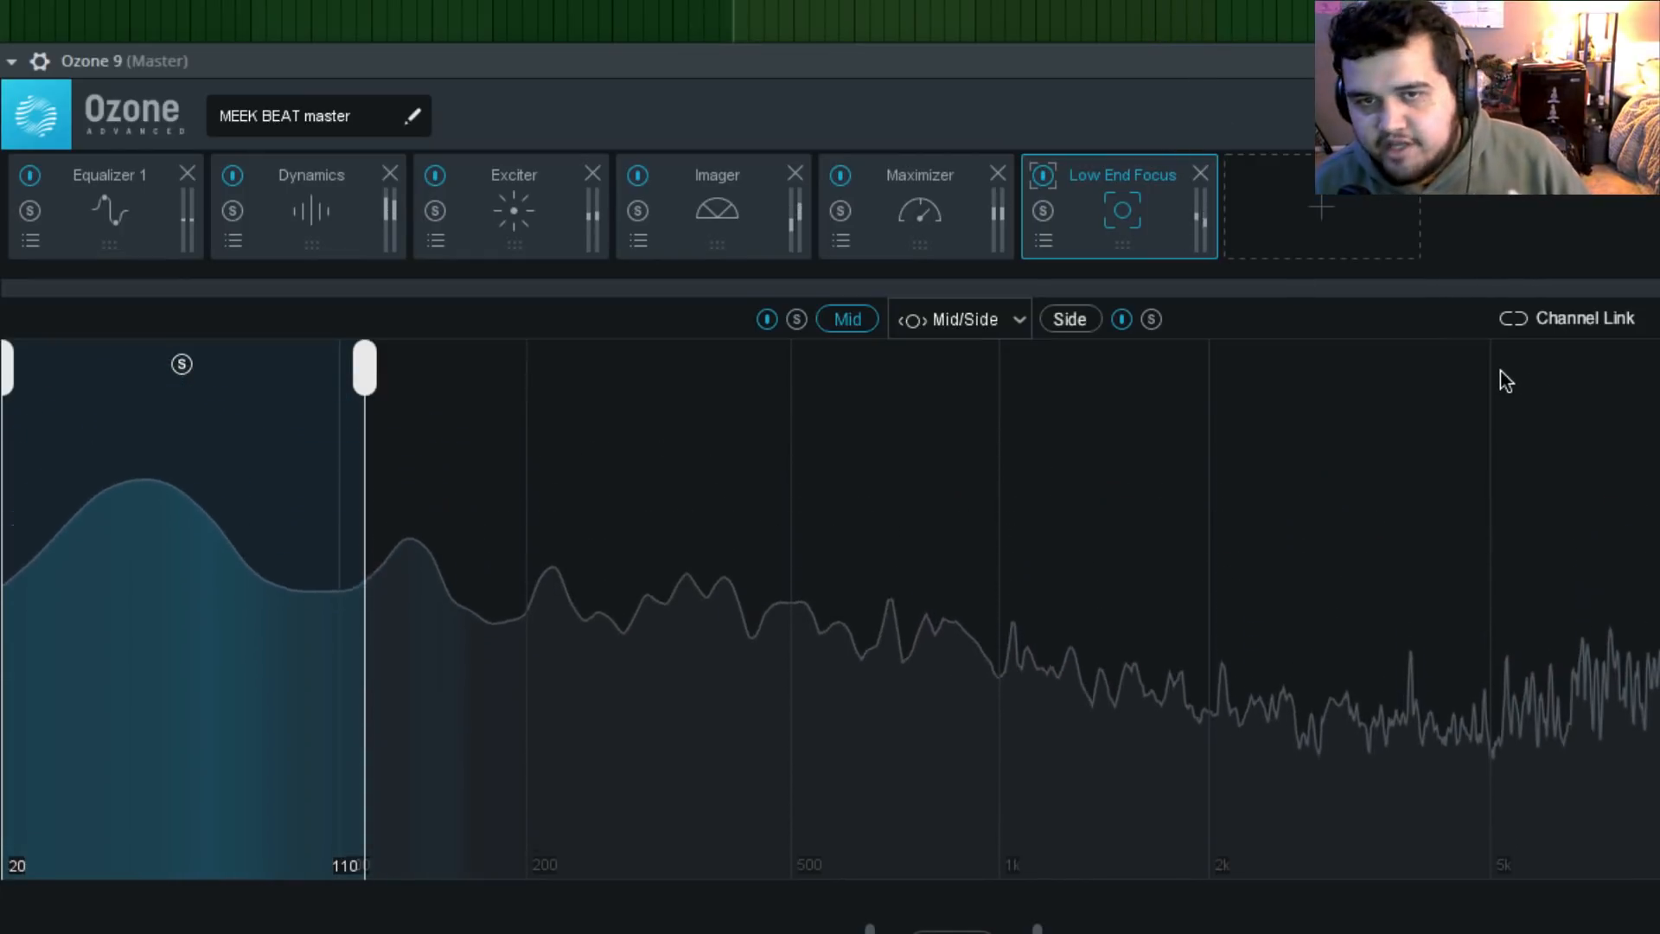
key("space")
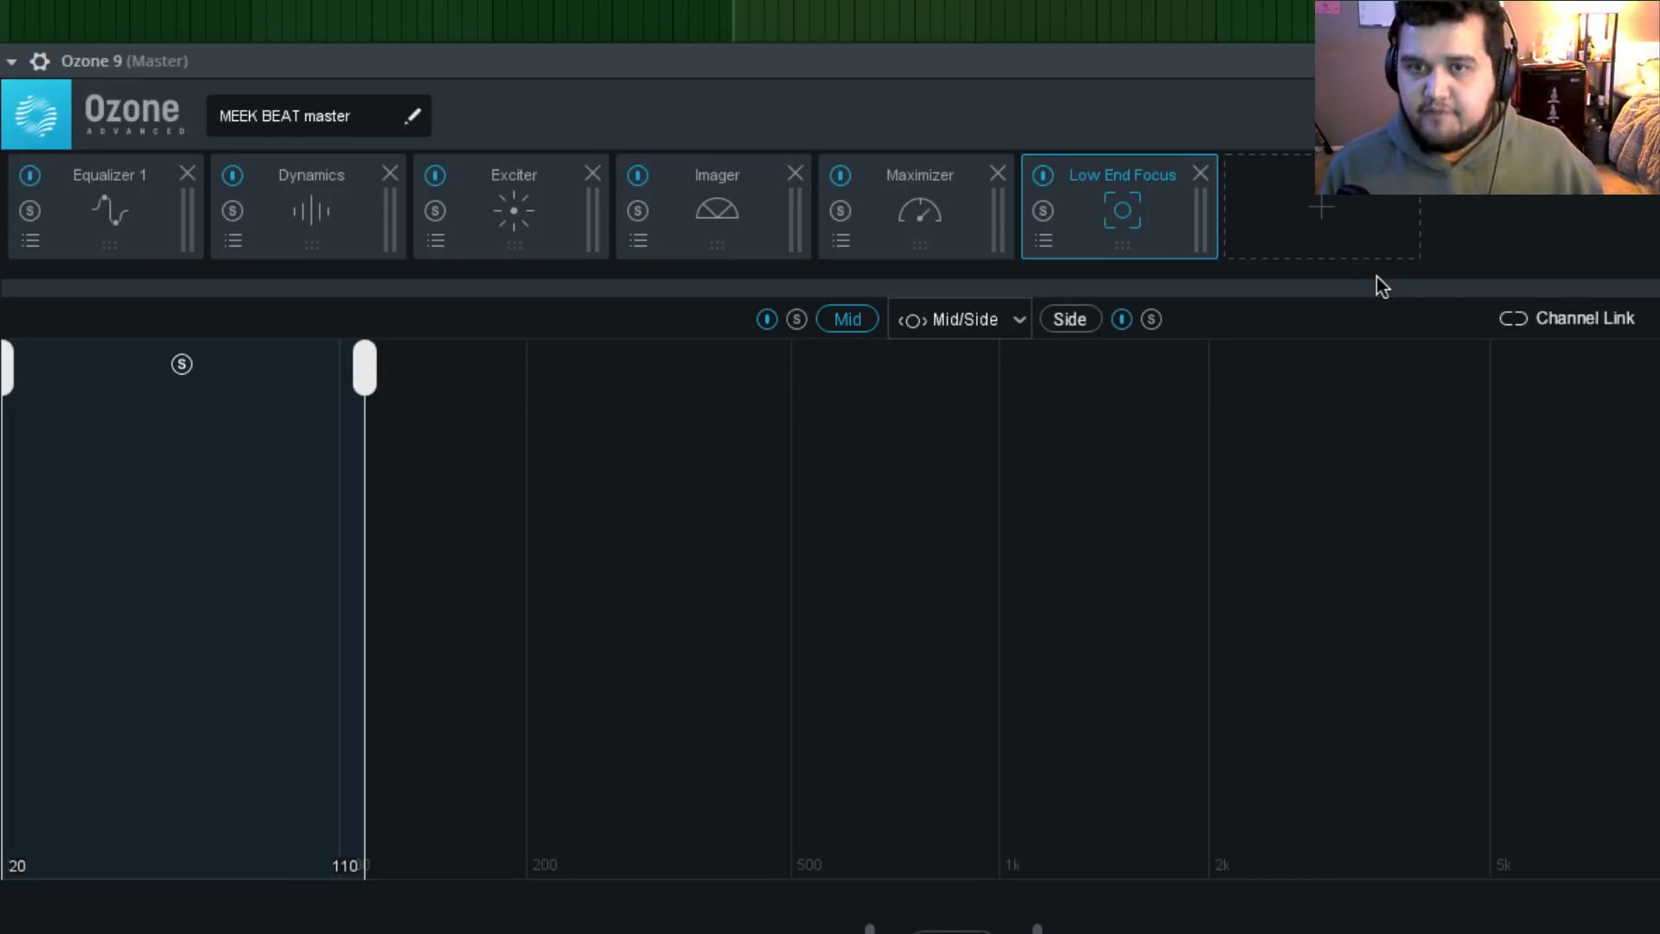
Return to the Maximizer and raise its Ceiling to -1.0 dB while the loop plays
left_click(1378, 231)
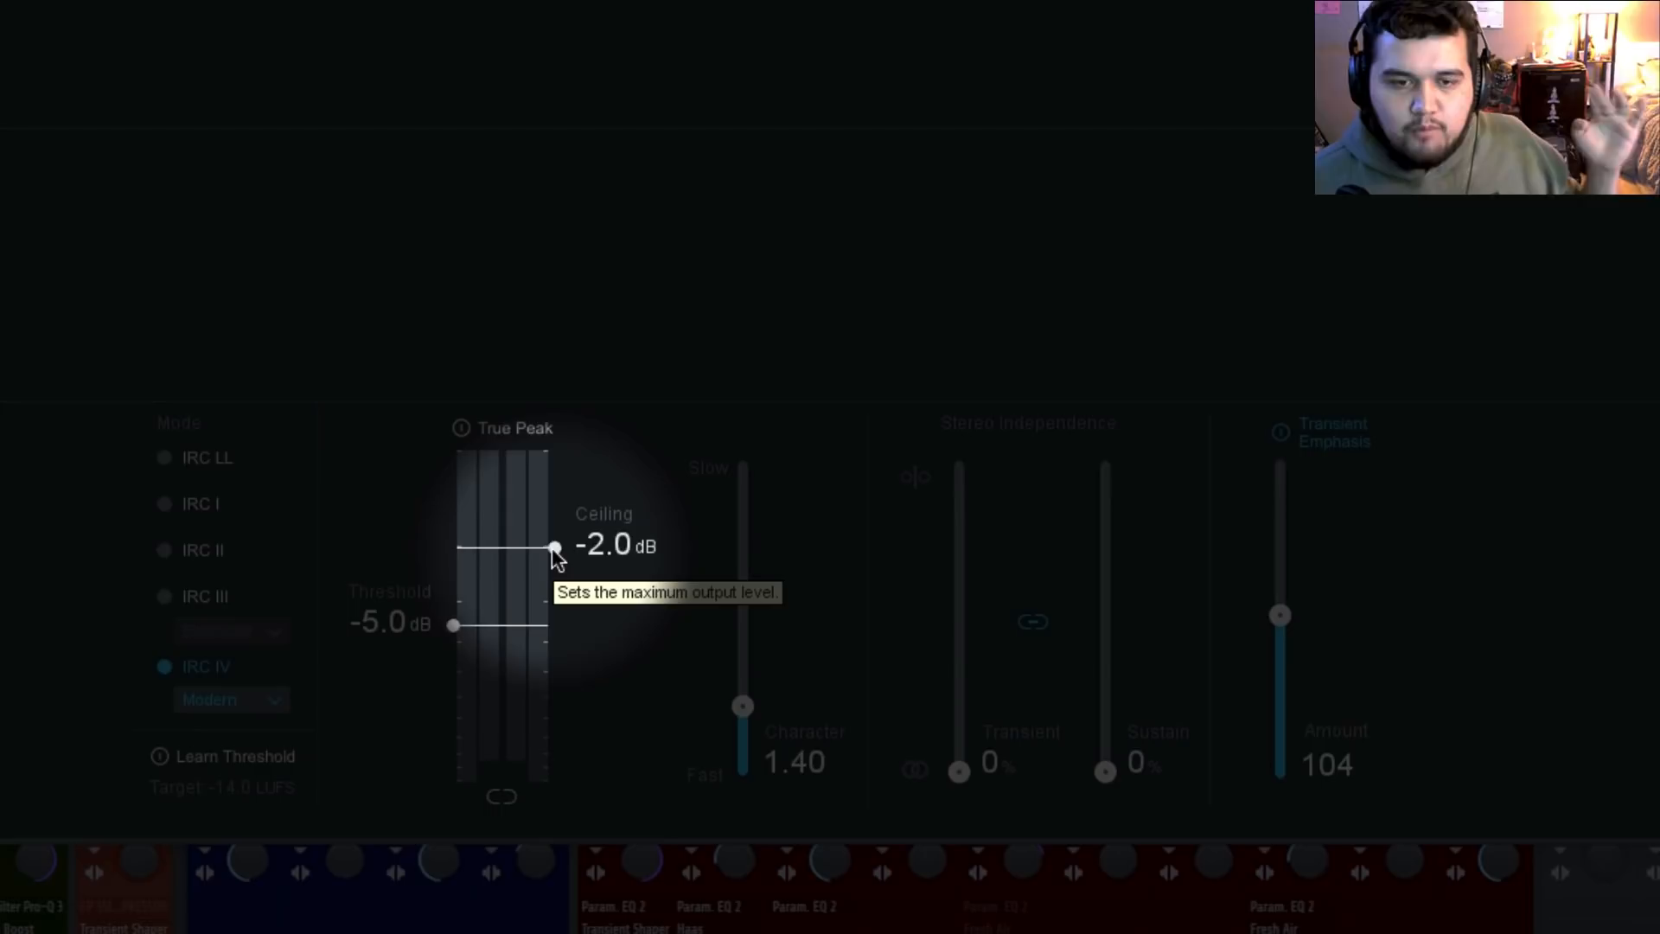
key("space")
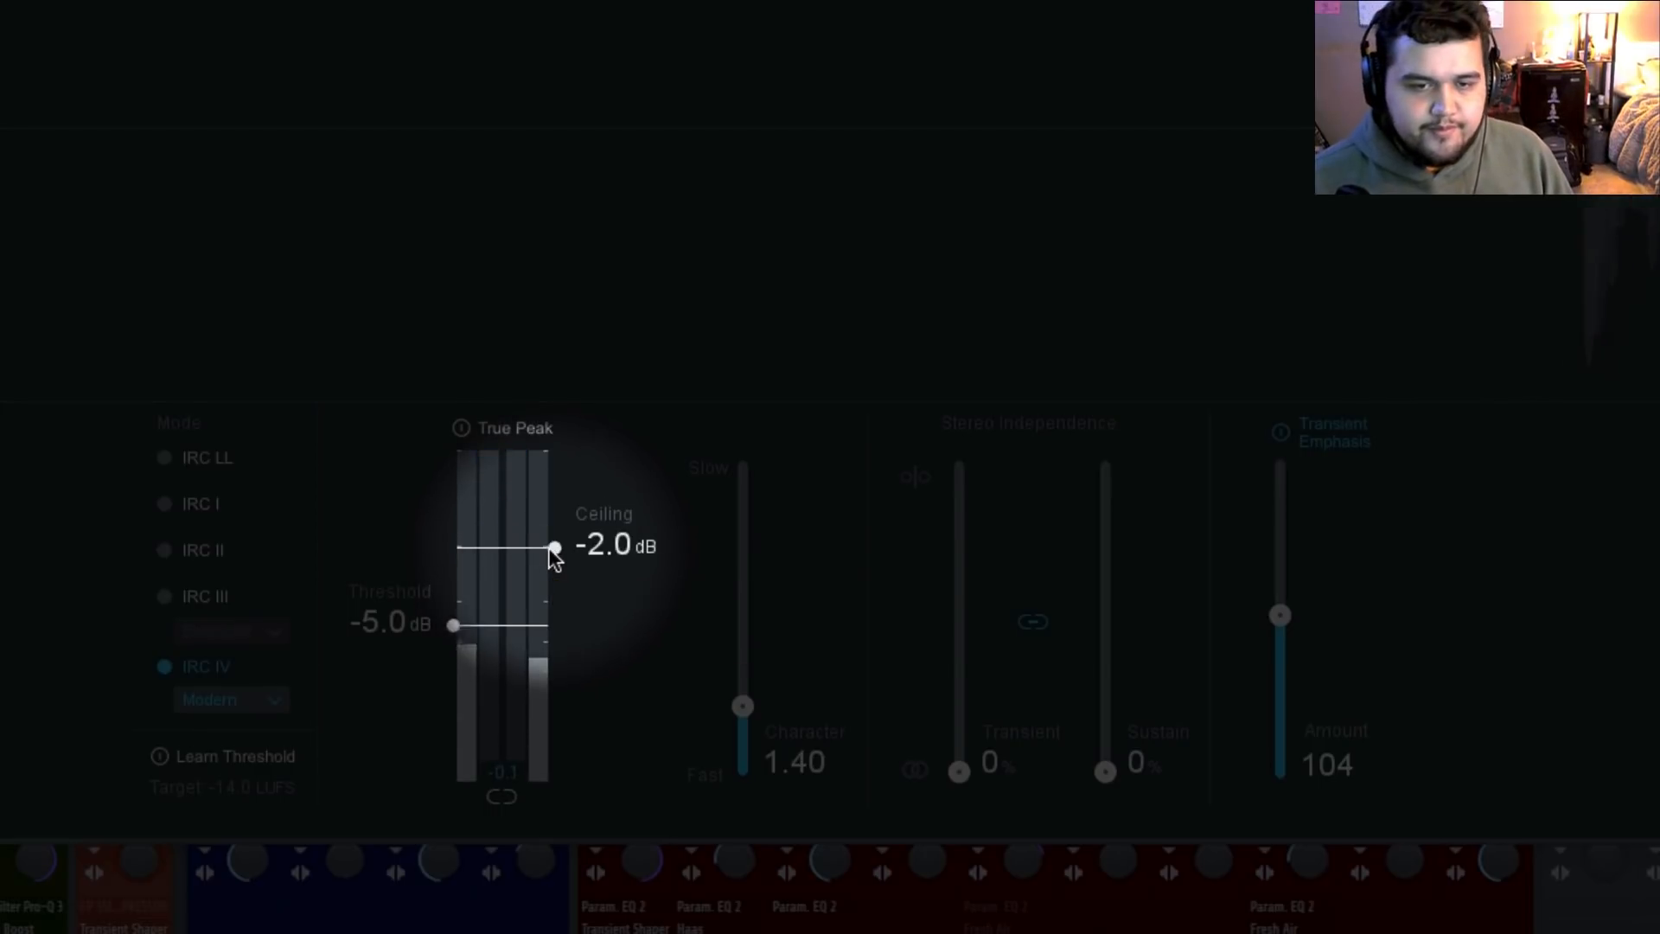
left_click_drag(548, 547, 558, 510)
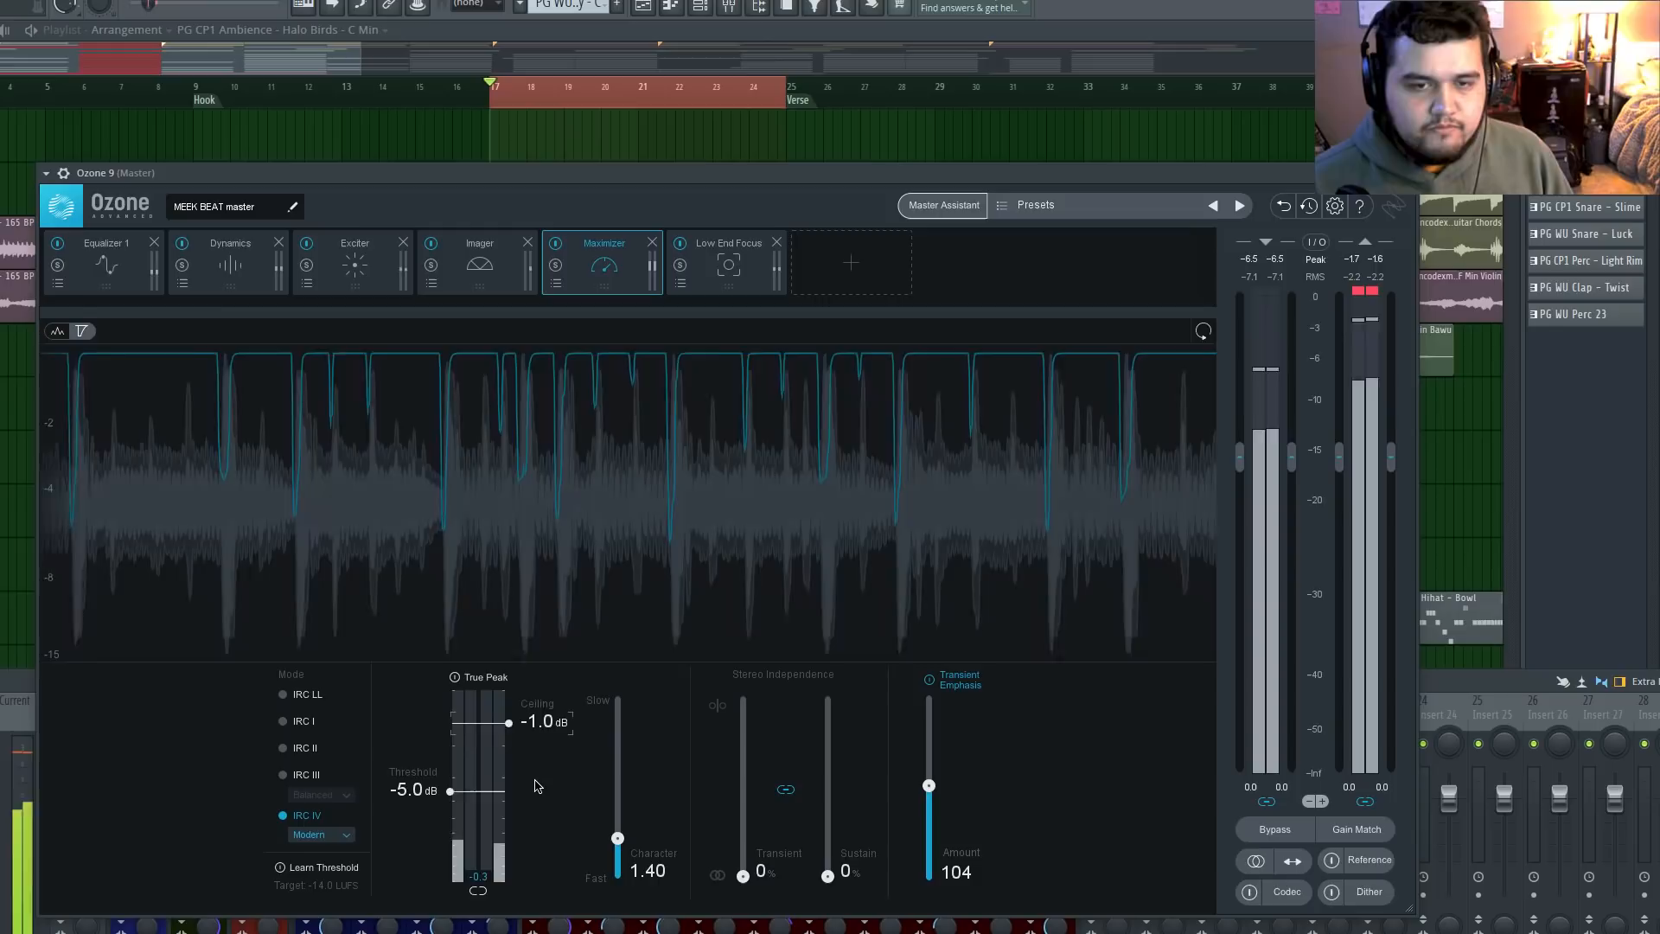
key("space")
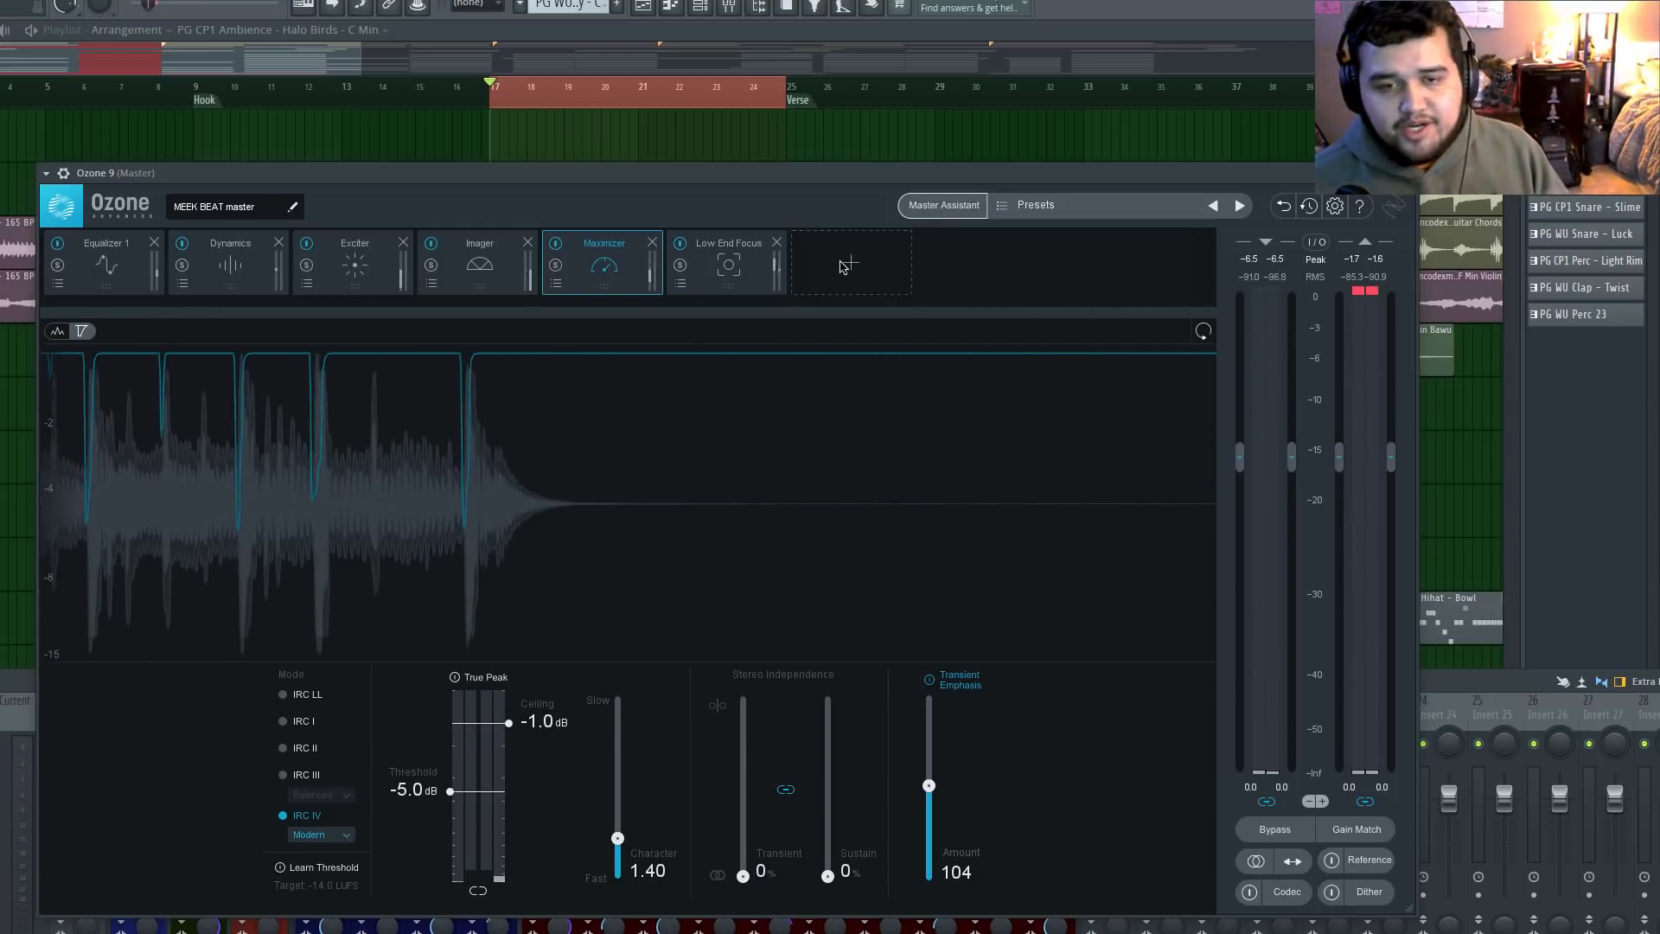
Add a Vintage Limiter after Low End Focus, set its Threshold to -2.5 dB and Character to 1.60, and reset the output clip indicators
left_click(844, 266)
left_click(861, 602)
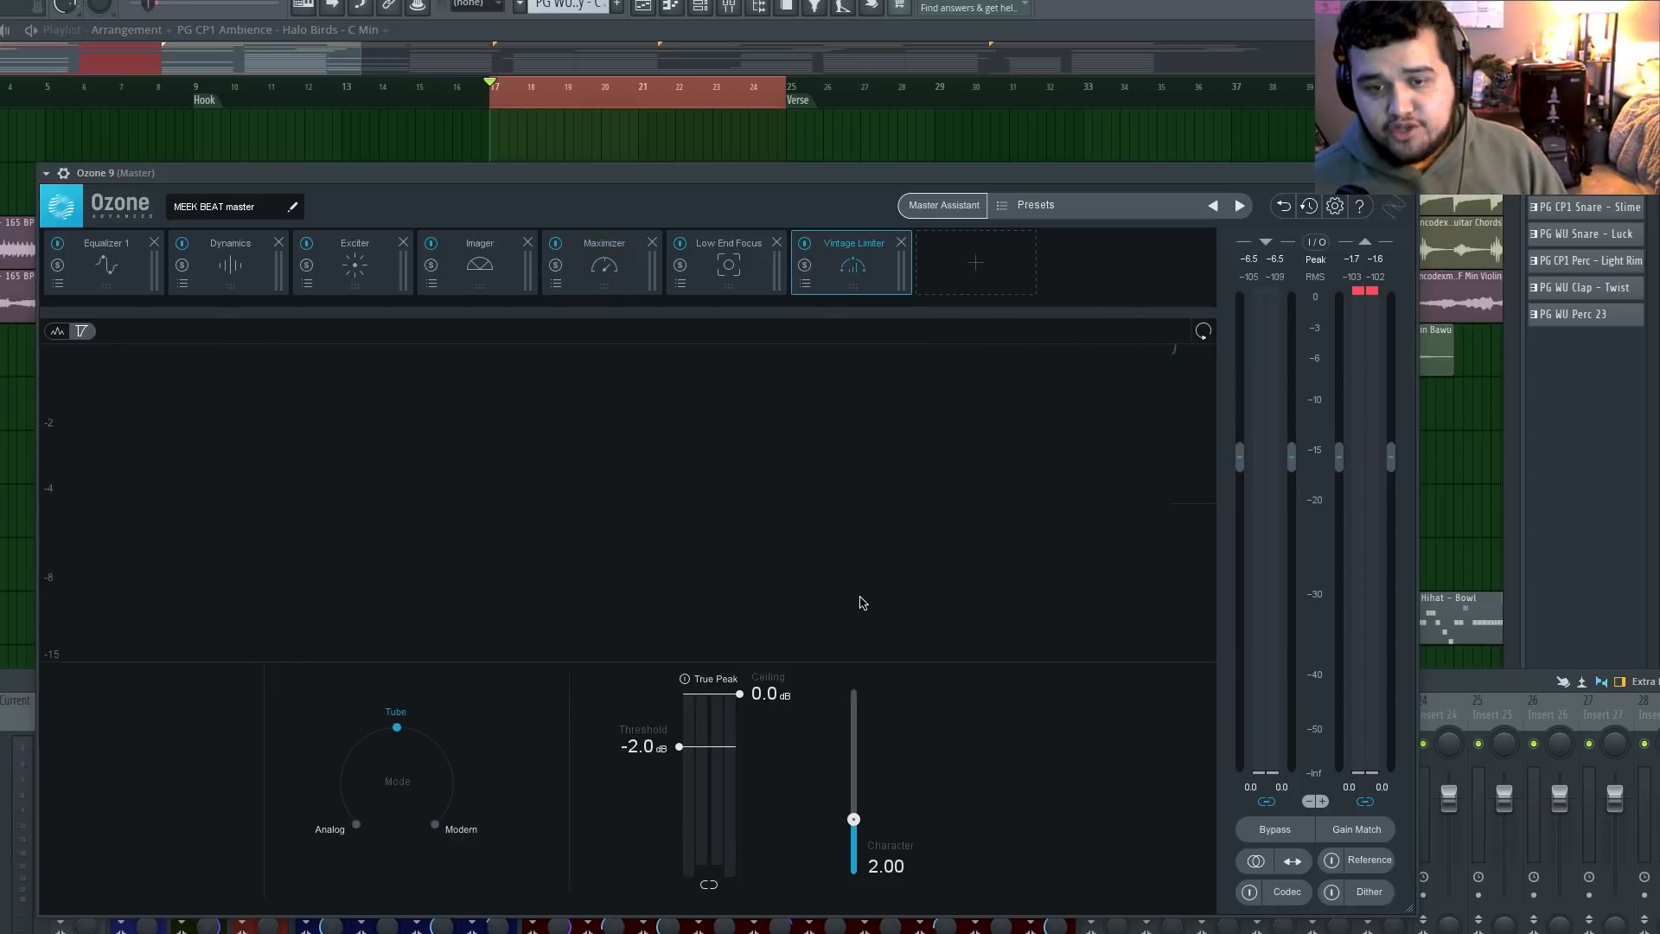
key("space")
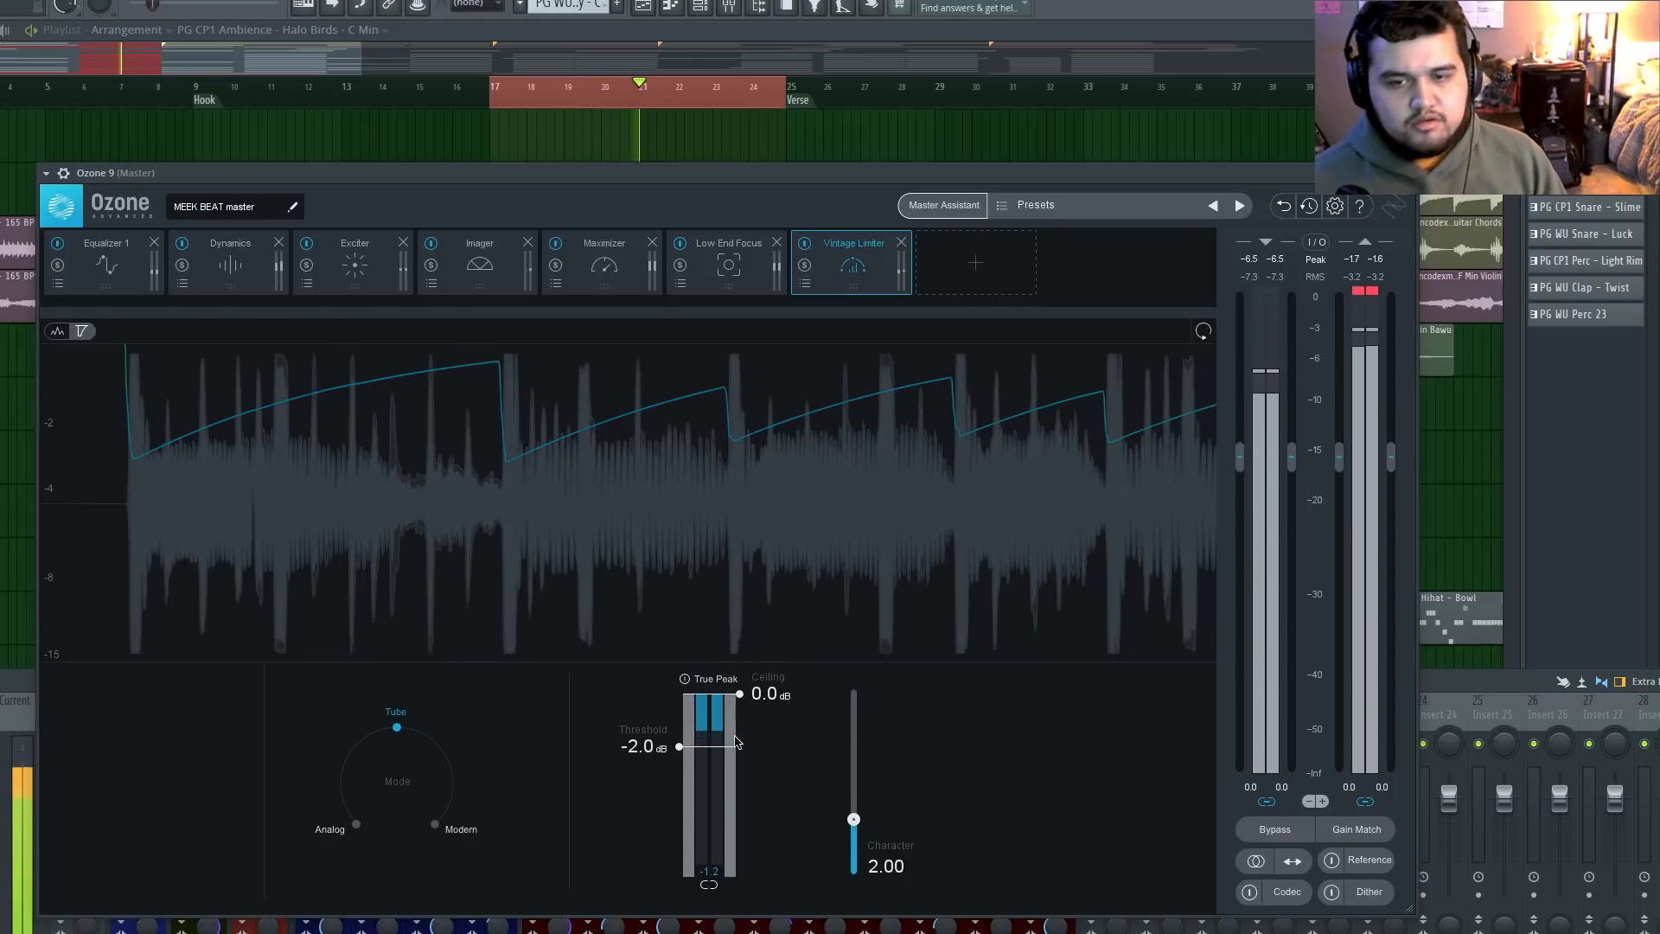
key("space")
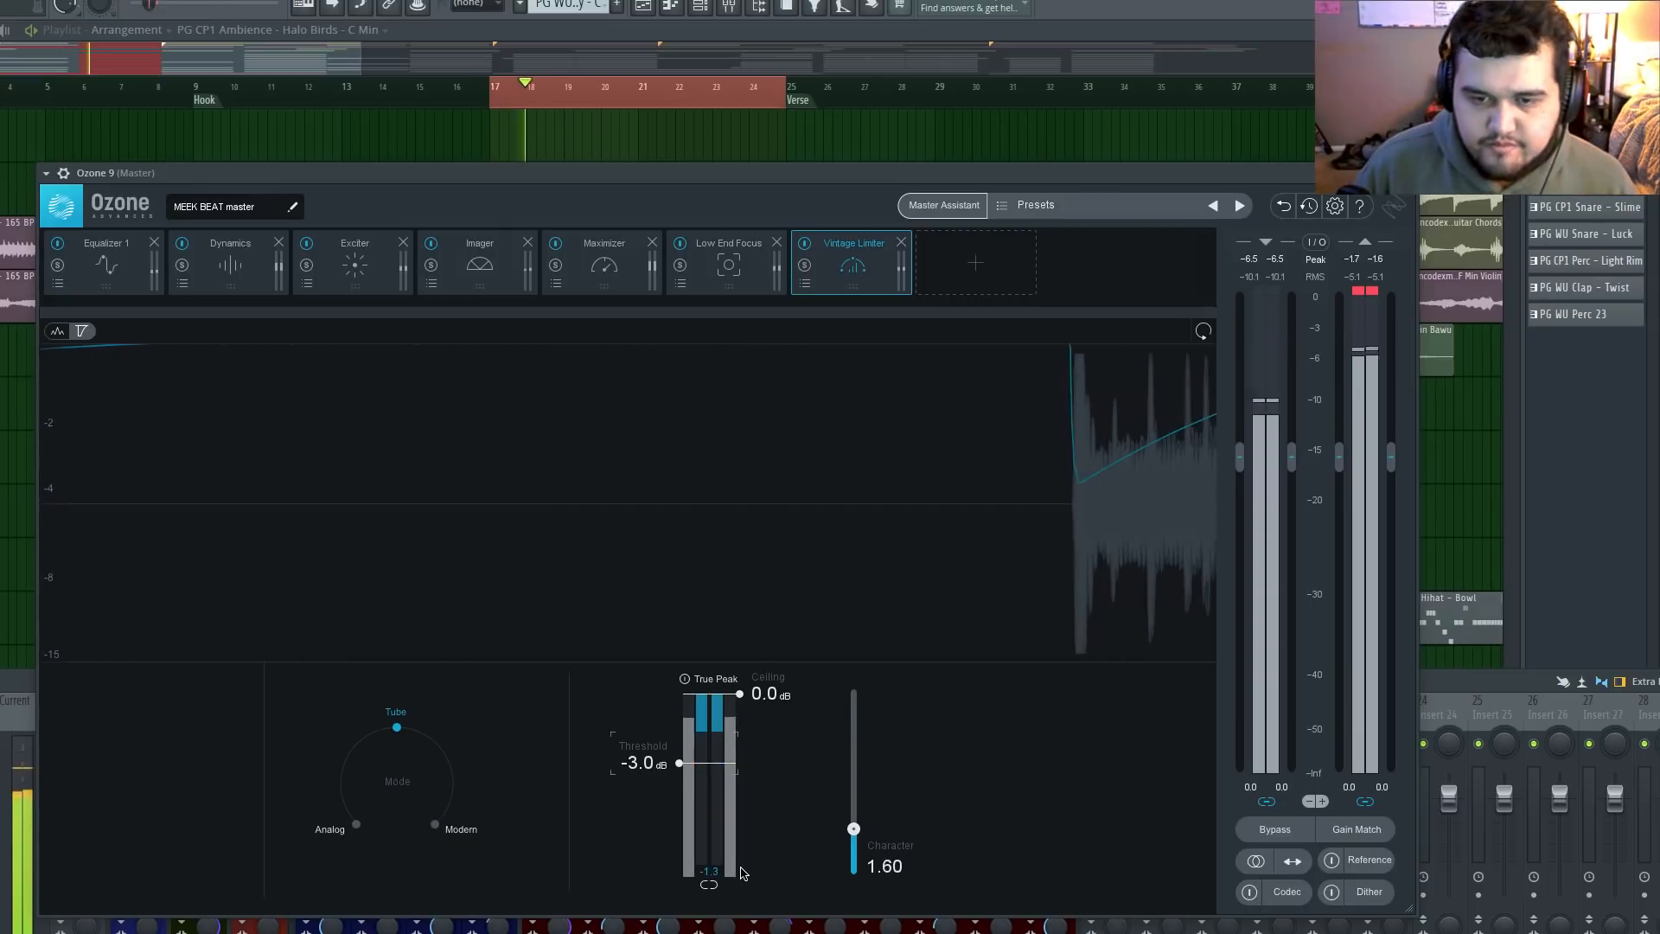
left_click(1364, 294)
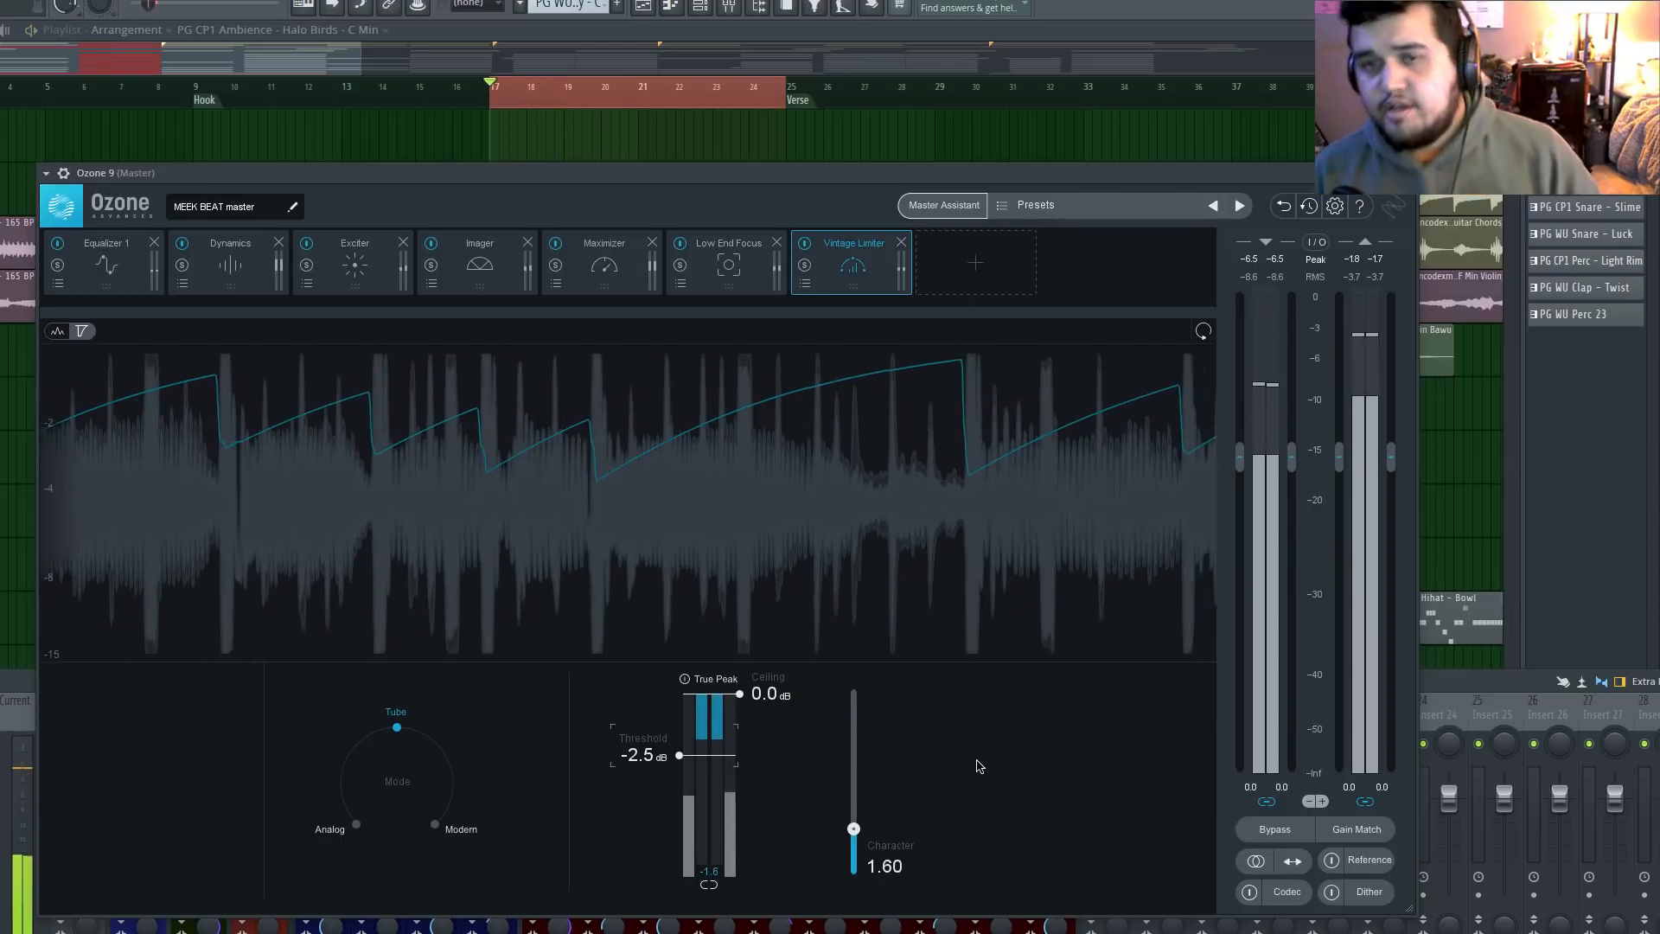
Compare the loop with the whole Ozone chain bypassed and active, leaving the overall bypass off
left_click(1283, 829)
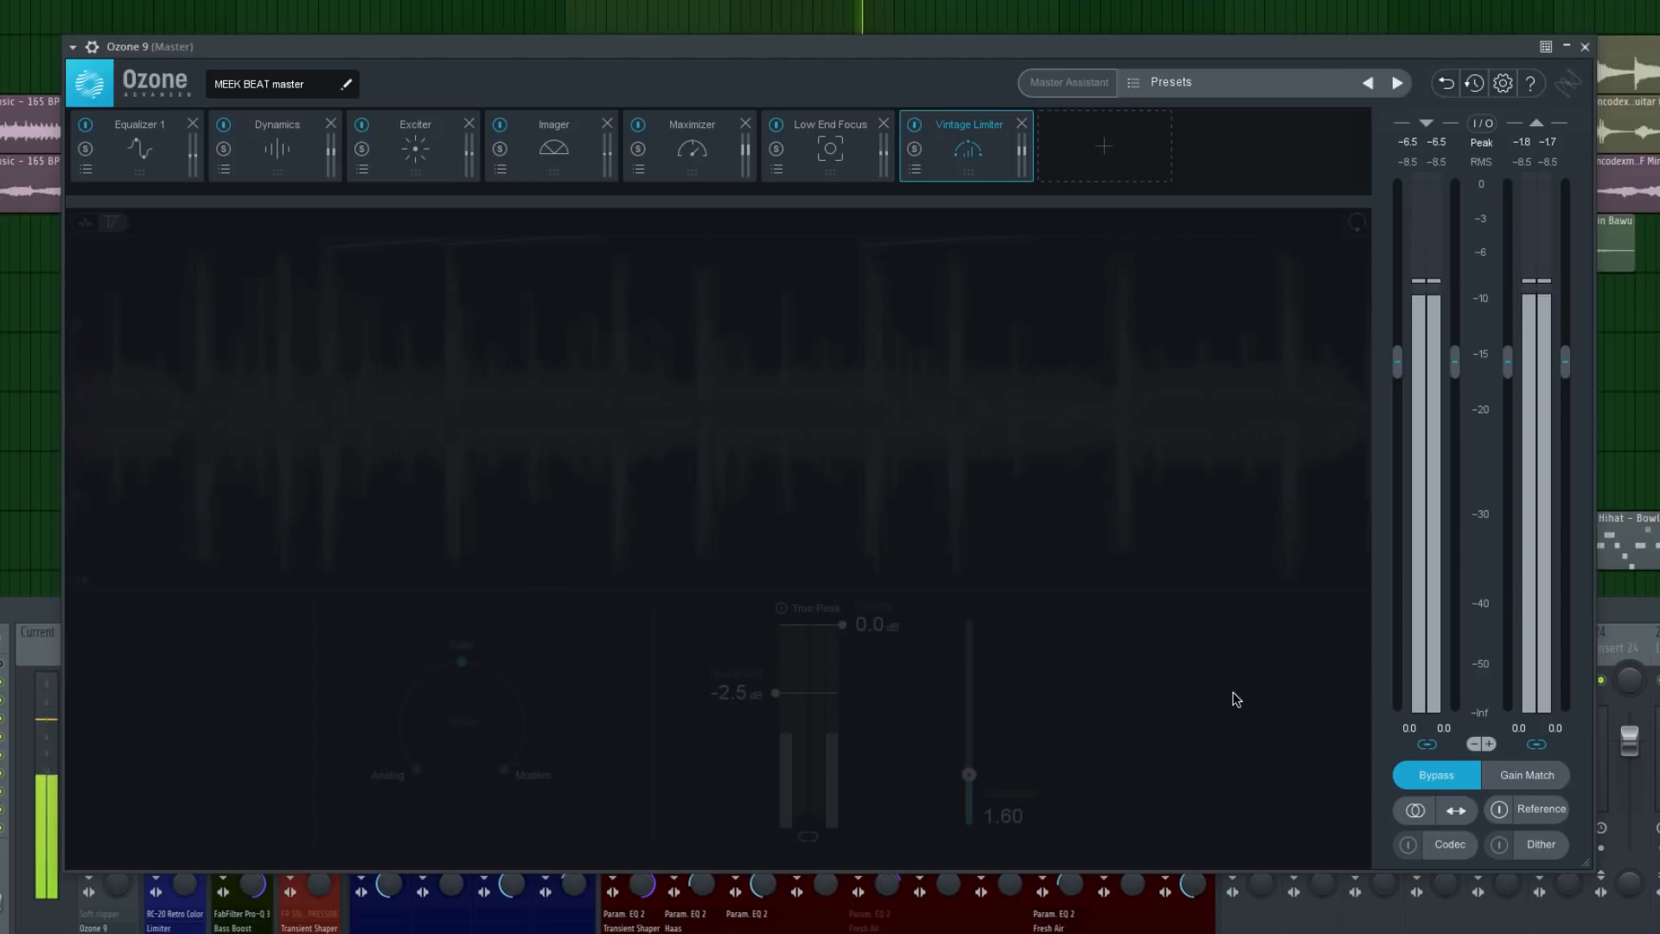
left_click(1437, 776)
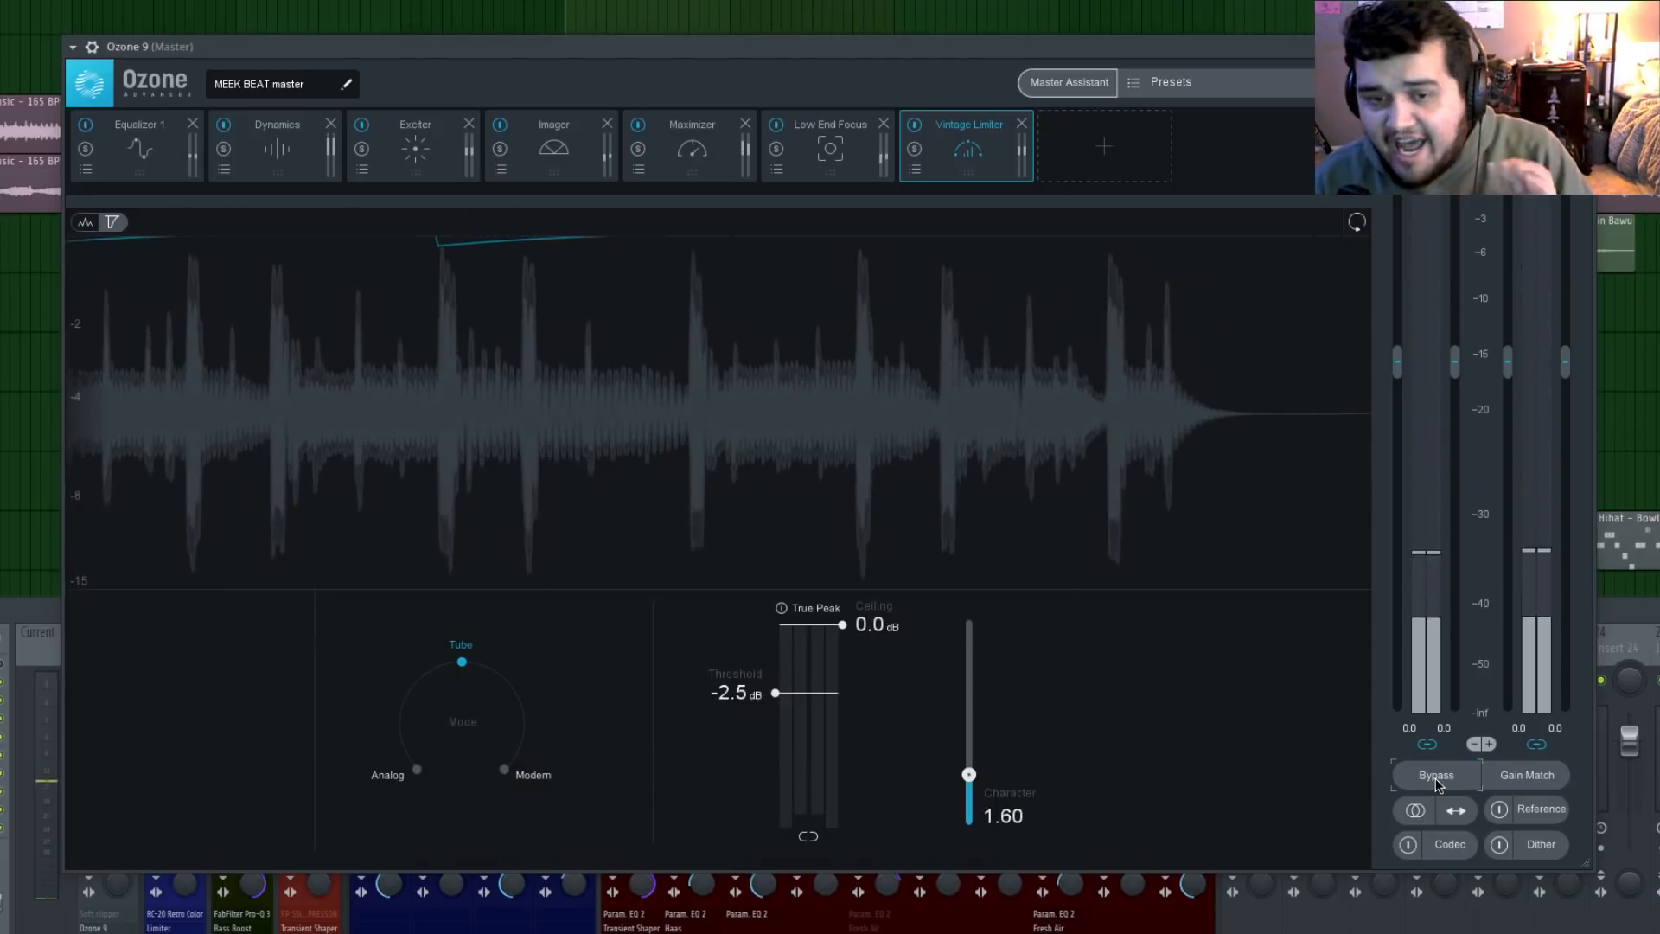